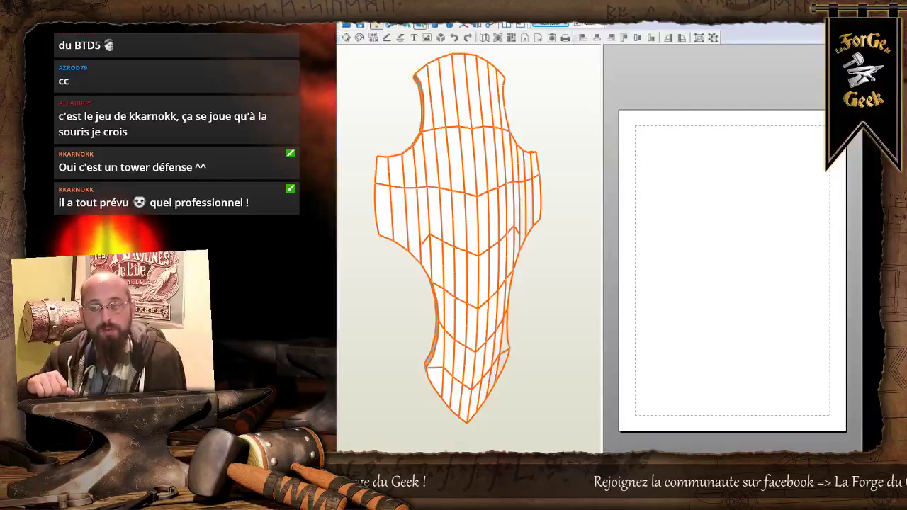
Examine the 3D shield model's front, side edges and lower faces from several angles and distances.
right_drag(399, 181, 535, 195)
right_drag(468, 194, 484, 206)
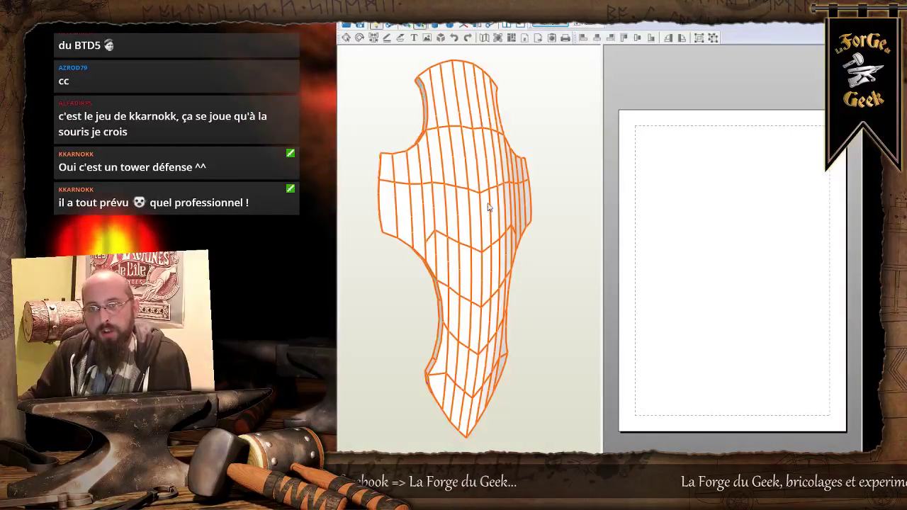
drag(494, 193, 514, 159)
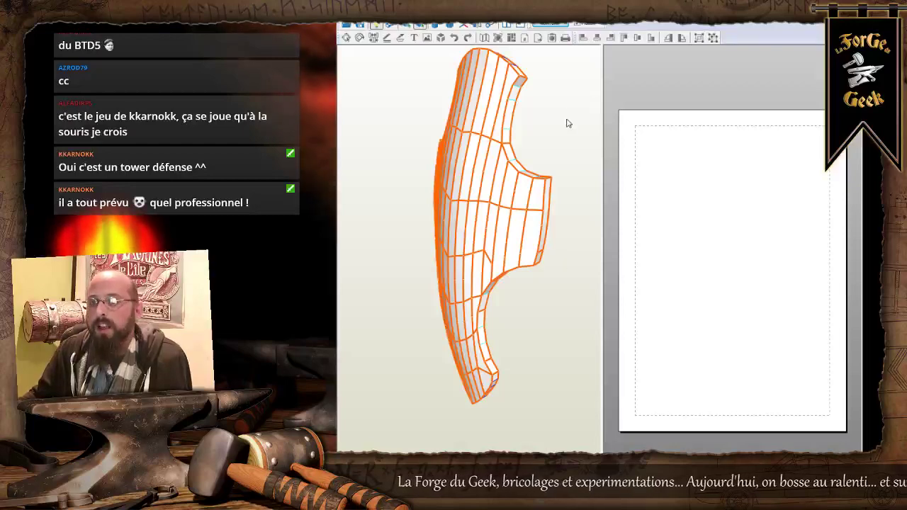
drag(570, 100, 466, 185)
scroll(466, 187, up, 6)
scroll(466, 190, down, 2)
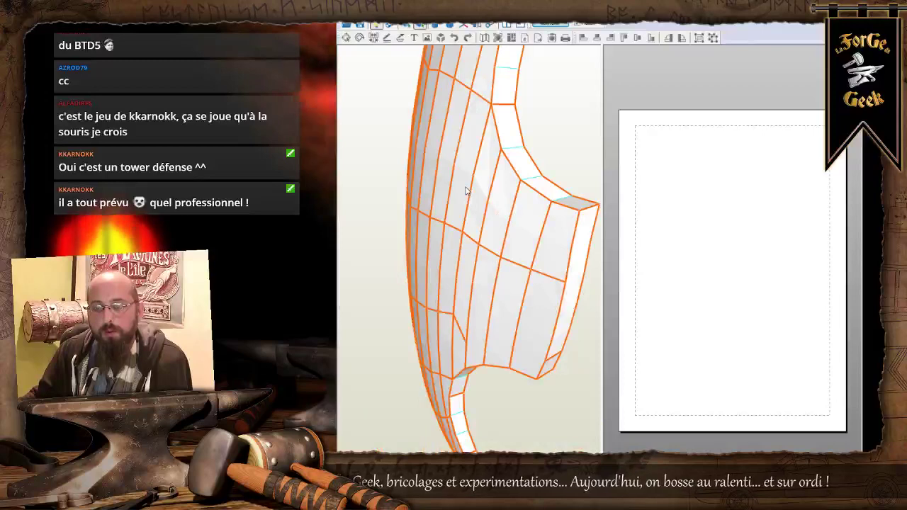
scroll(465, 190, down, 3)
drag(465, 189, 472, 158)
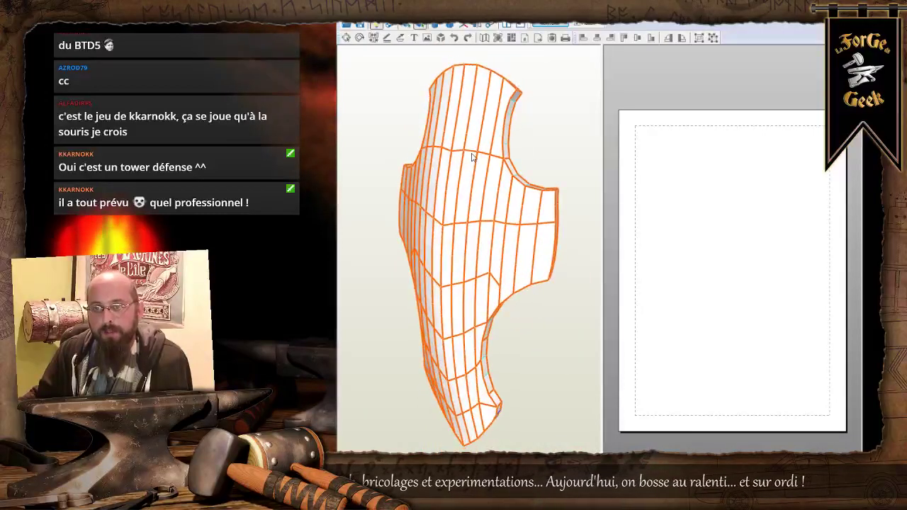
scroll(433, 194, down, 1)
scroll(467, 208, down, 2)
scroll(470, 206, up, 5)
middle_drag(452, 232, 452, 199)
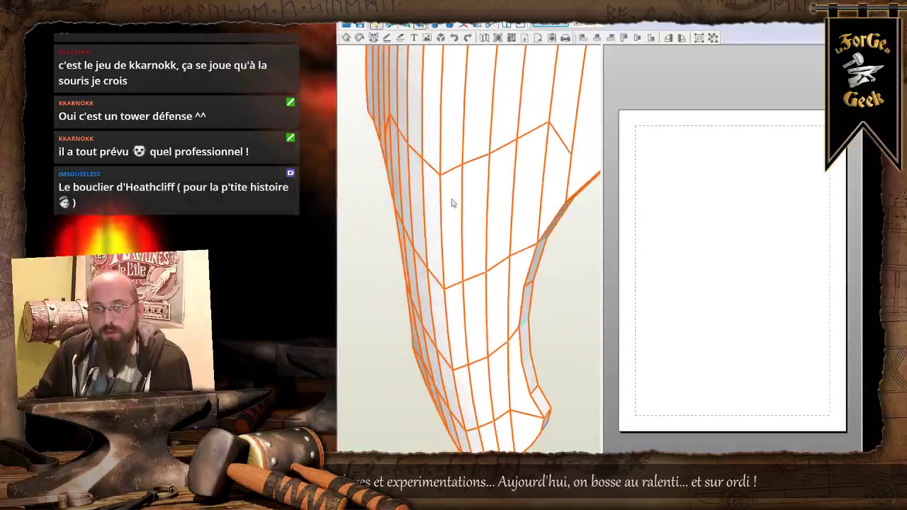
drag(443, 245, 475, 205)
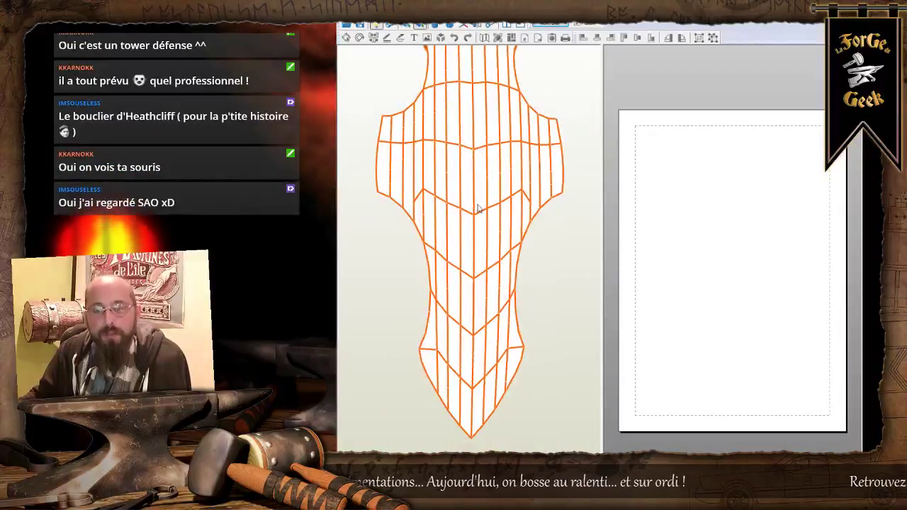
Inspect the full outline and curved profile of the 3D shield from the front and both sides.
middle_drag(478, 171, 480, 209)
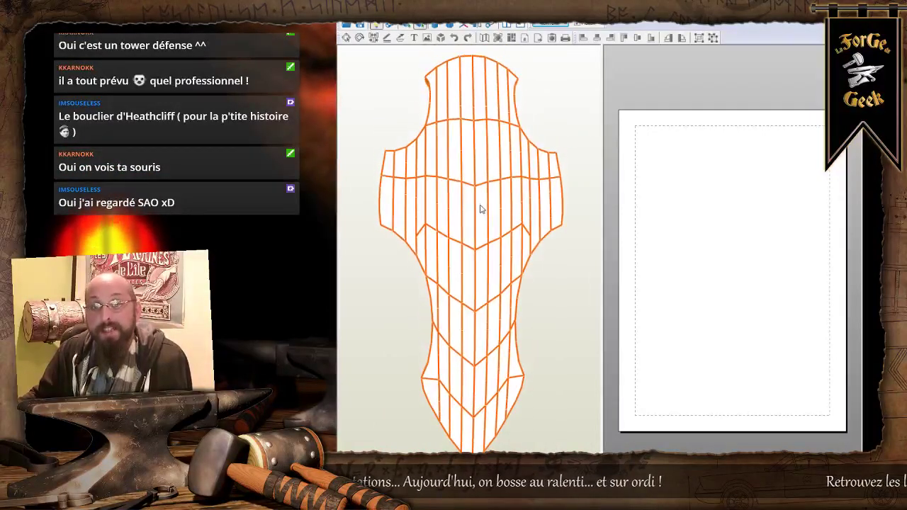
mouse_move(480, 210)
mouse_down()
mouse_move(425, 202)
mouse_move(469, 198)
mouse_up()
mouse_move(469, 194)
right_down()
mouse_move(485, 197)
mouse_move(473, 194)
mouse_move(477, 179)
right_up()
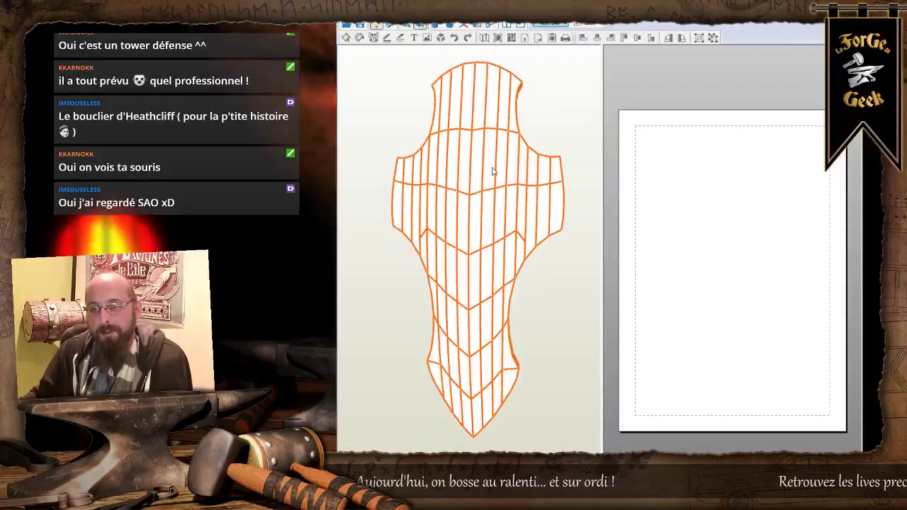
middle_drag(492, 173, 489, 201)
drag(490, 204, 495, 221)
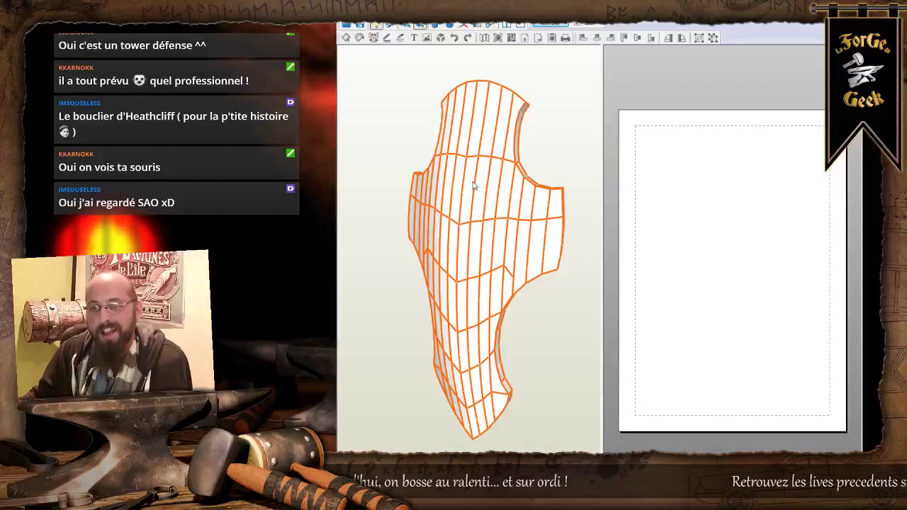
mouse_move(466, 194)
right_down()
mouse_move(488, 194)
mouse_move(466, 187)
right_up()
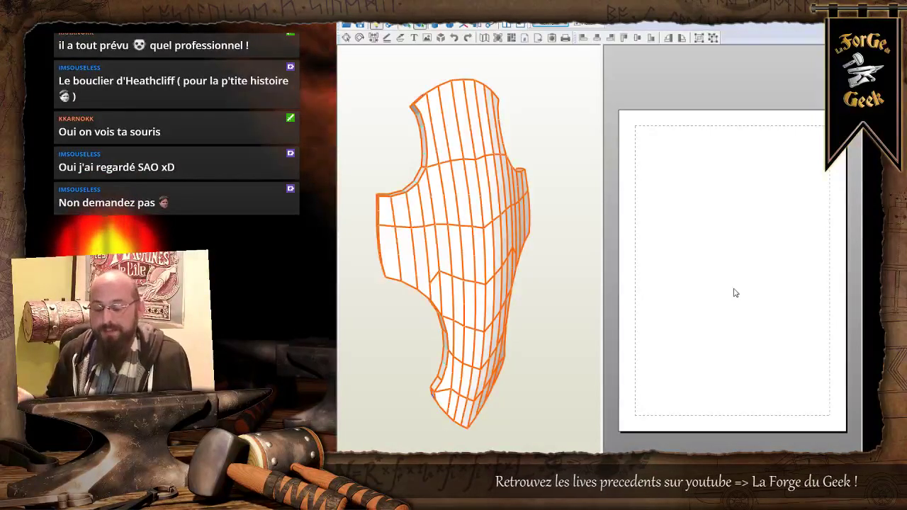
drag(594, 271, 487, 257)
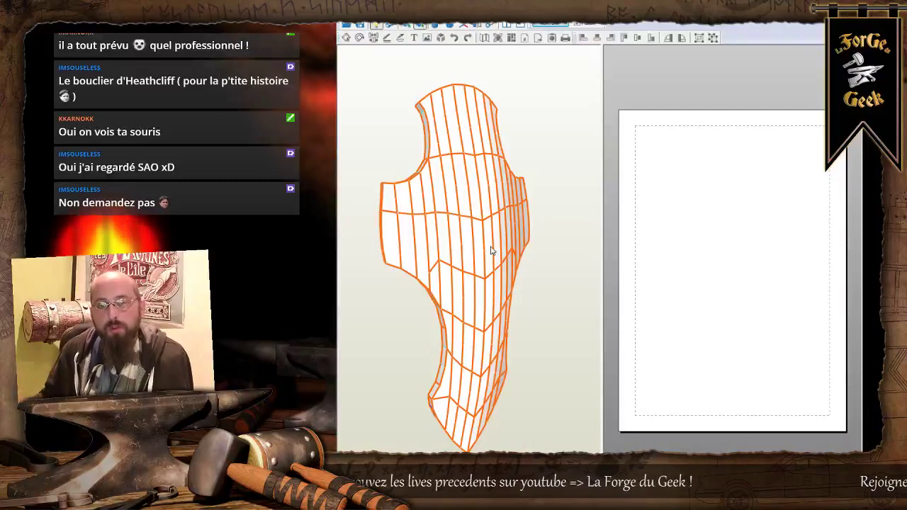
right_drag(493, 237, 482, 260)
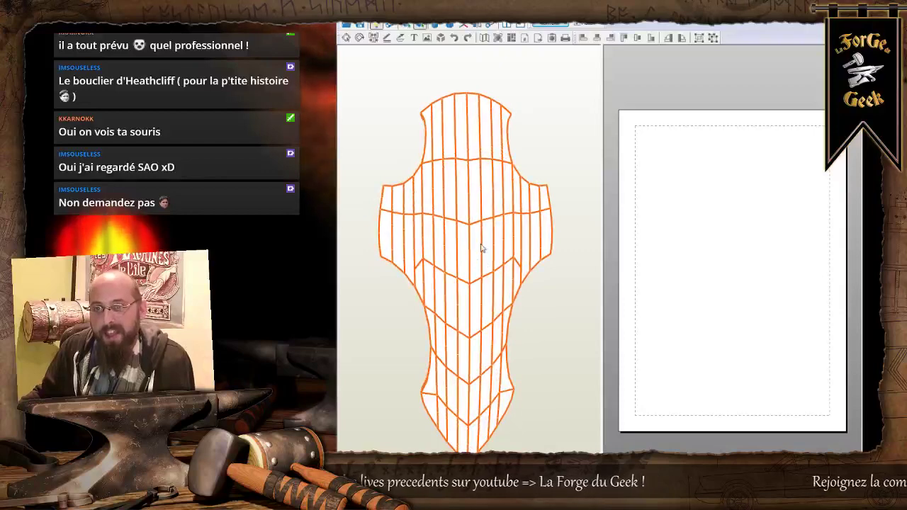
right_drag(464, 206, 474, 186)
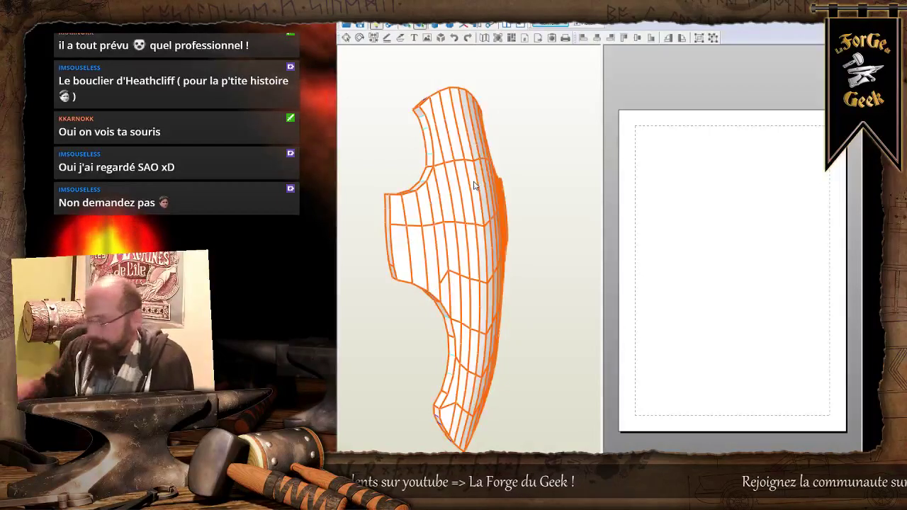
right_drag(449, 181, 467, 206)
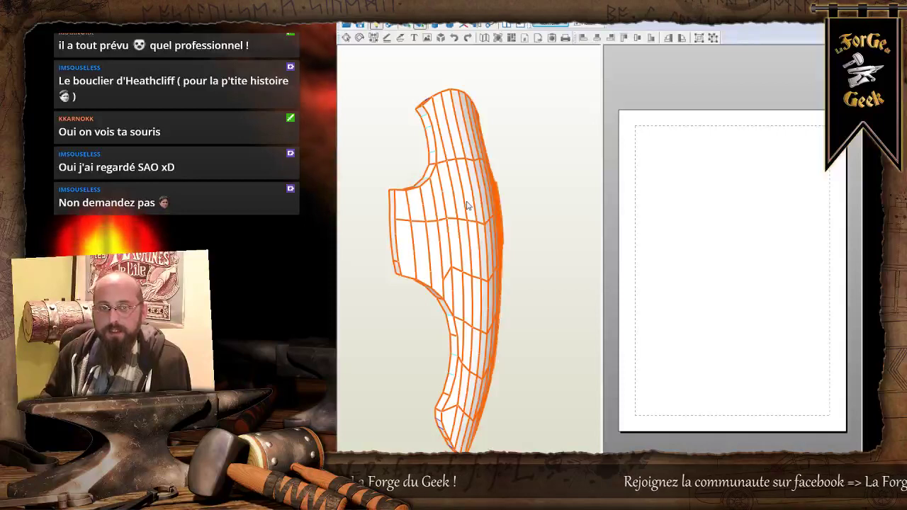
Unfold the 3D shield model into flat pattern pieces on the page with automatic unfolding.
right_drag(467, 206, 467, 205)
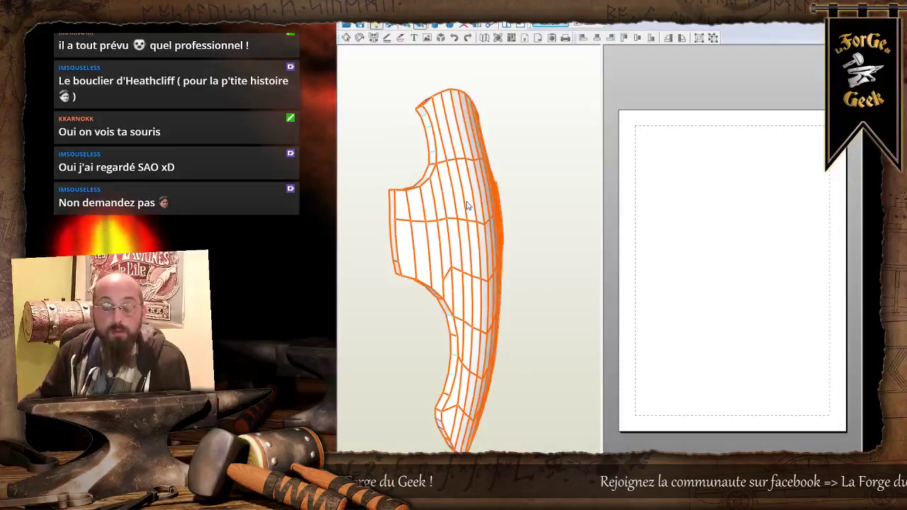
drag(467, 206, 466, 206)
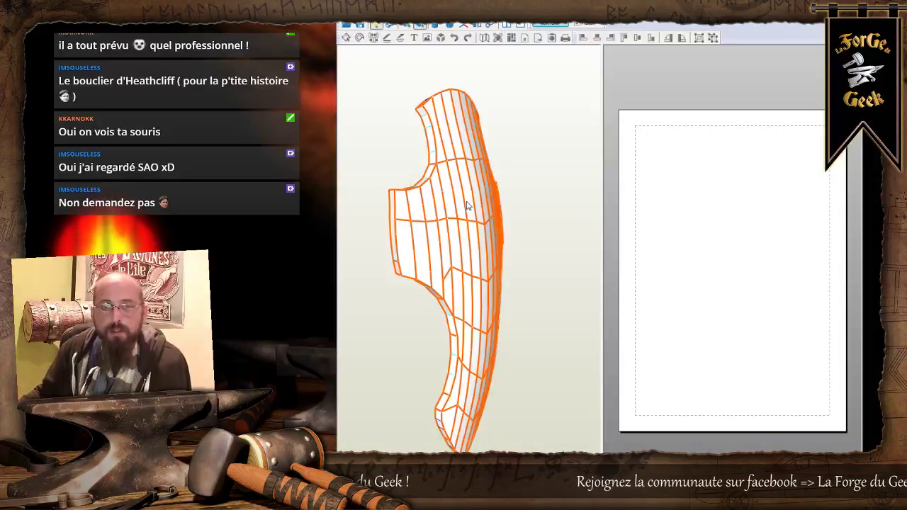
drag(496, 126, 496, 126)
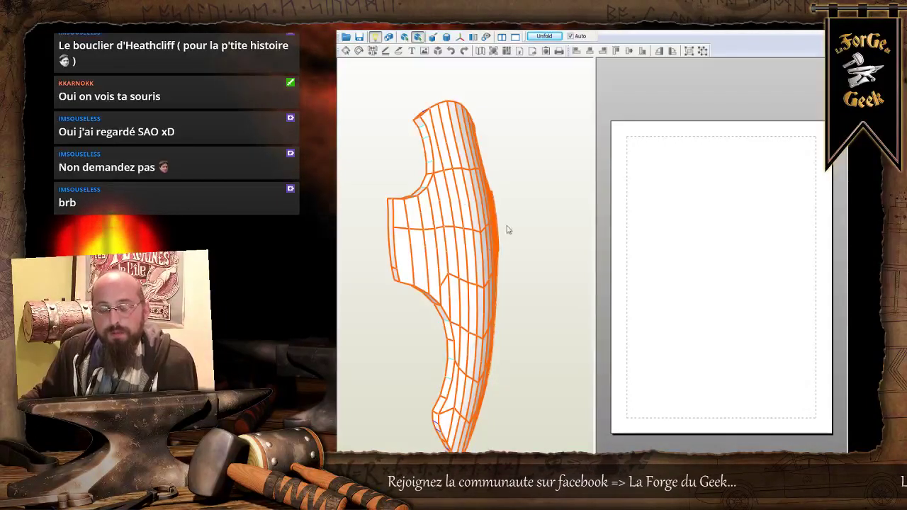
click(544, 37)
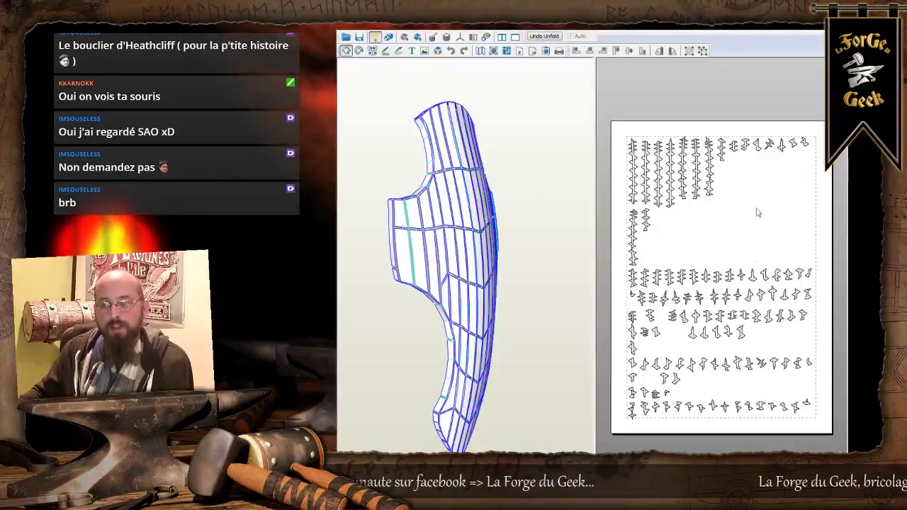
Examine the cut and fold lines across the unfolded shield's 3D model, from its side to the front centre.
drag(554, 272, 486, 203)
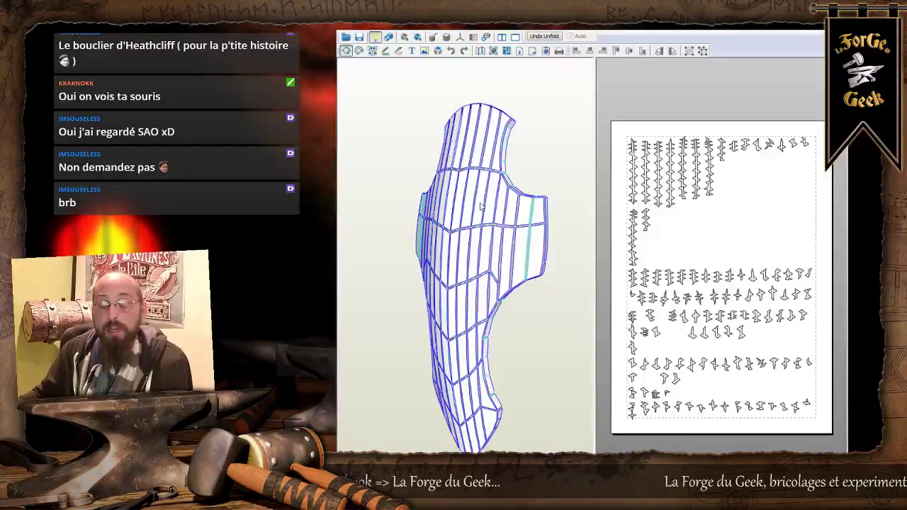
mouse_move(488, 202)
mouse_down()
mouse_move(505, 208)
mouse_move(491, 206)
mouse_up()
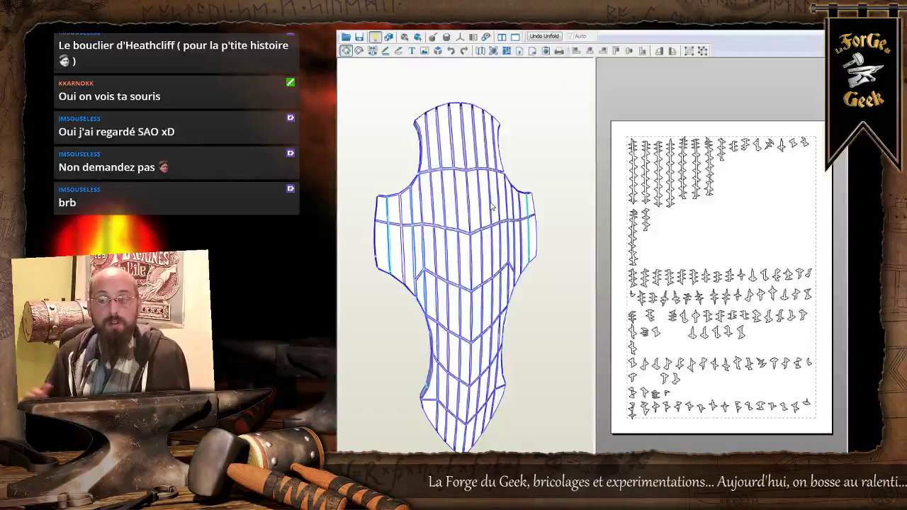
drag(491, 206, 480, 221)
scroll(469, 198, up, 5)
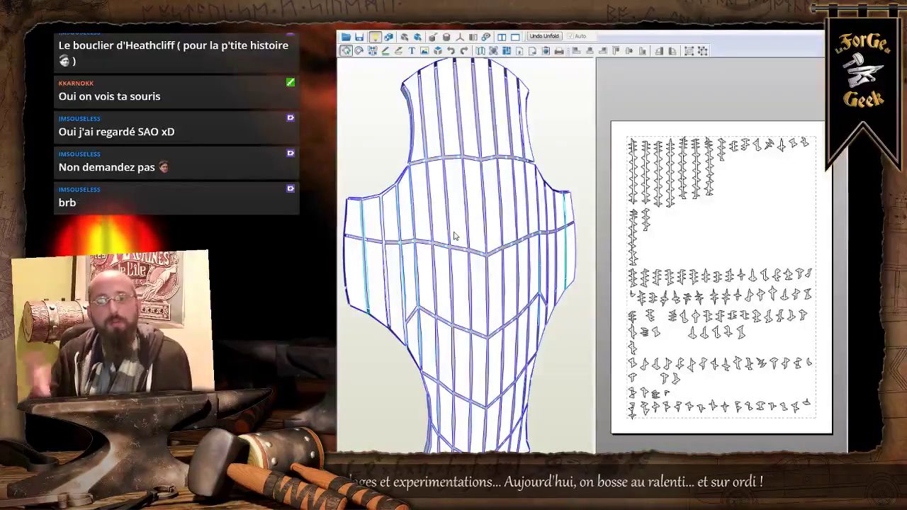
drag(471, 204, 498, 262)
scroll(497, 260, up, 2)
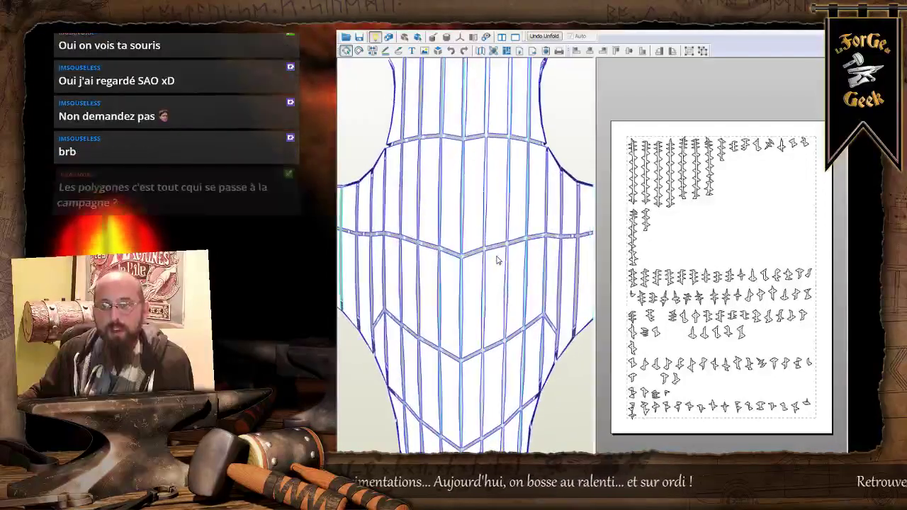
scroll(498, 261, down, 3)
mouse_move(491, 248)
right_down()
mouse_move(500, 247)
mouse_move(500, 269)
mouse_move(493, 245)
right_up()
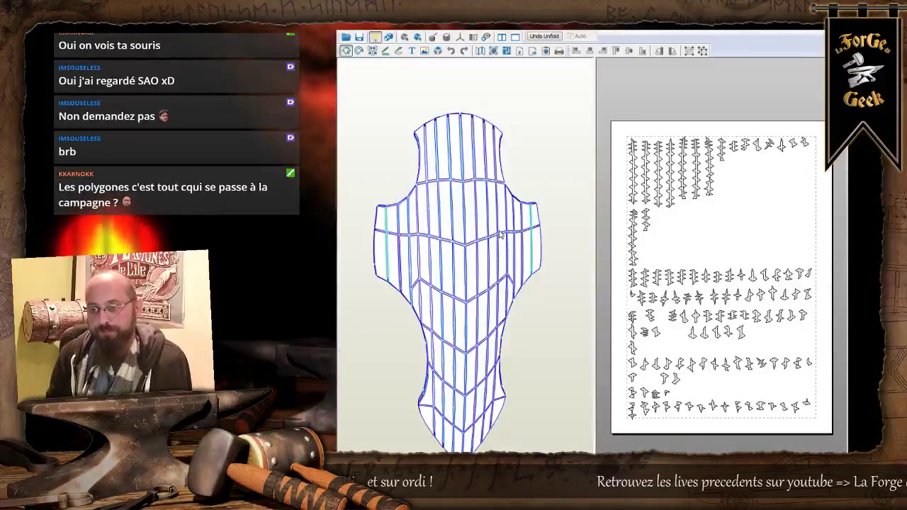
Review the layout of the unfolded pieces on the pattern page, including the long tabbed strips in the upper rows.
right_drag(727, 237, 732, 258)
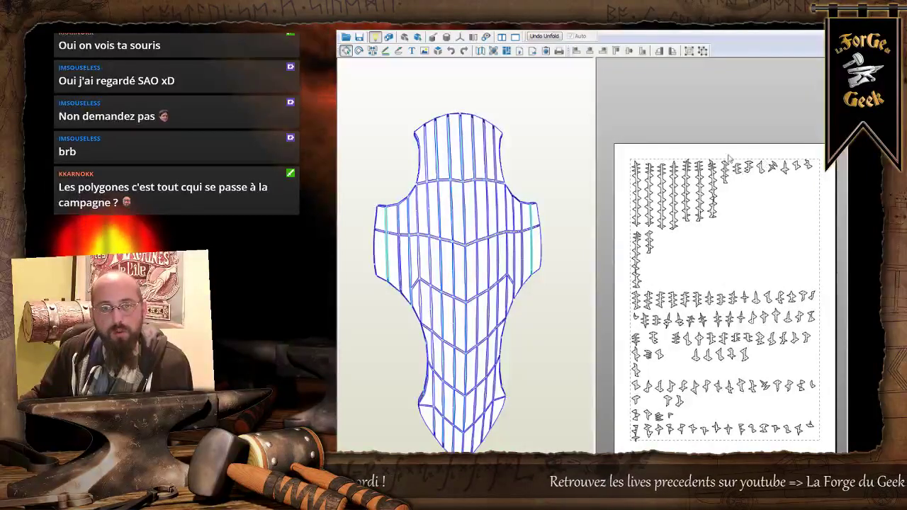
right_drag(746, 320, 743, 274)
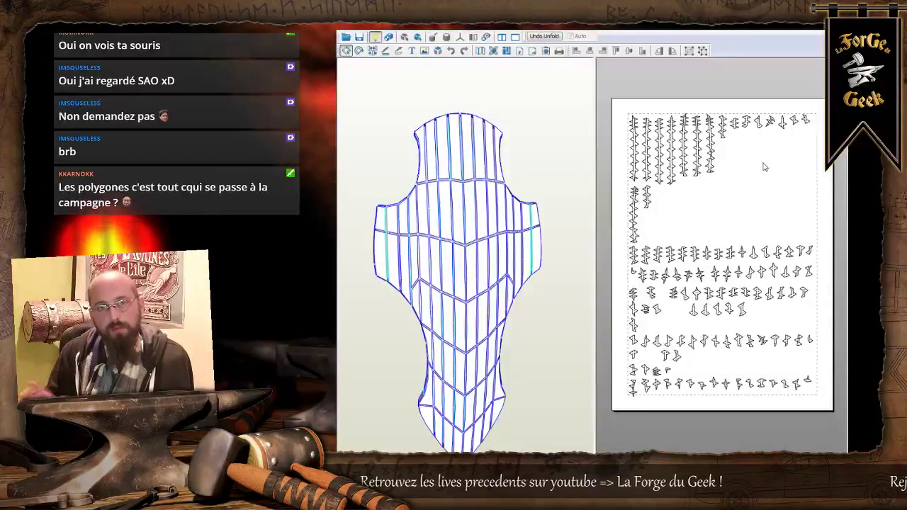
scroll(734, 228, down, 1)
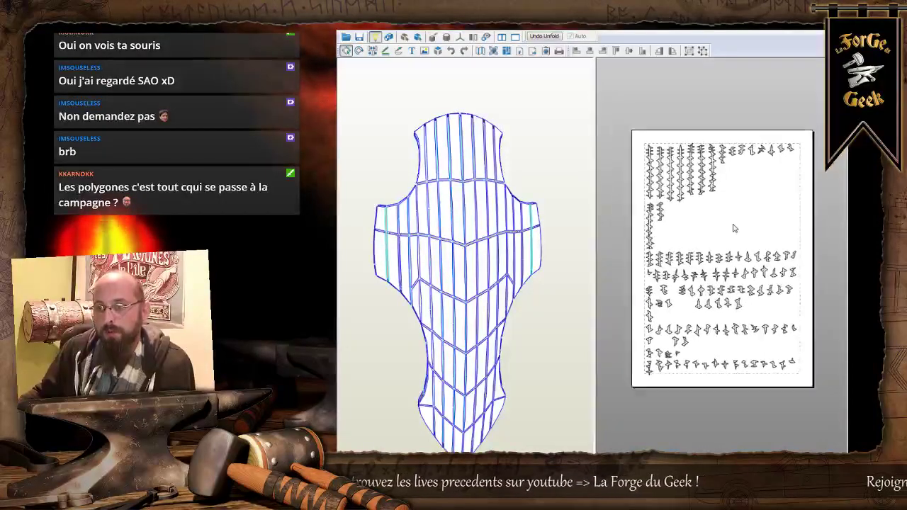
scroll(733, 228, up, 4)
middle_drag(713, 203, 777, 240)
middle_drag(688, 217, 769, 292)
scroll(760, 215, down, 2)
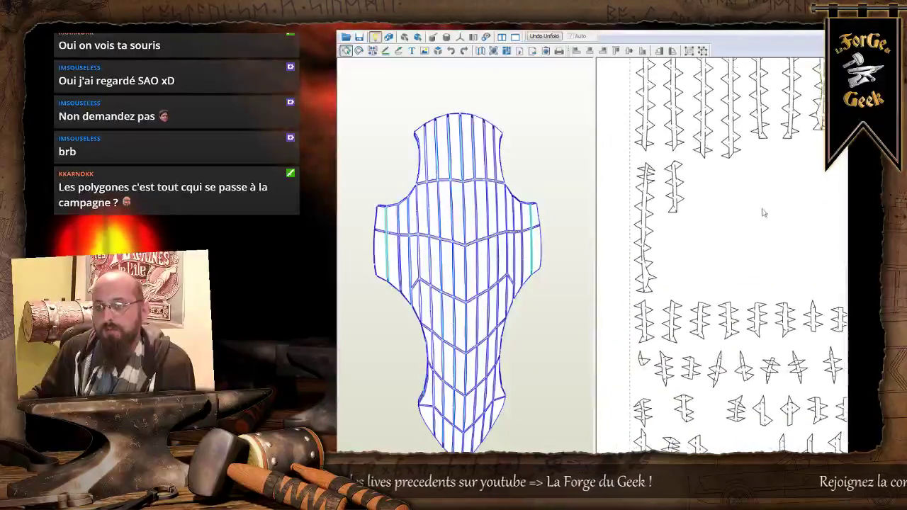
middle_drag(767, 202, 752, 312)
middle_drag(777, 235, 746, 285)
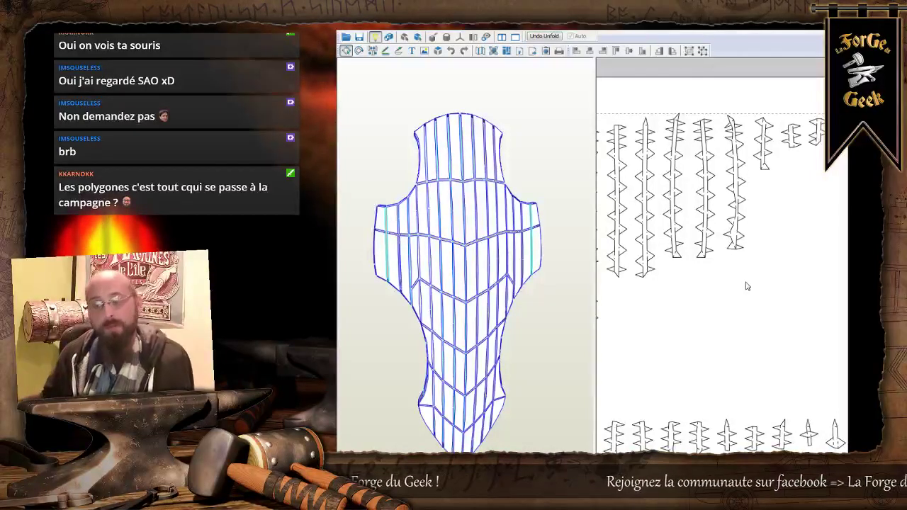
scroll(745, 286, down, 4)
scroll(746, 286, down, 4)
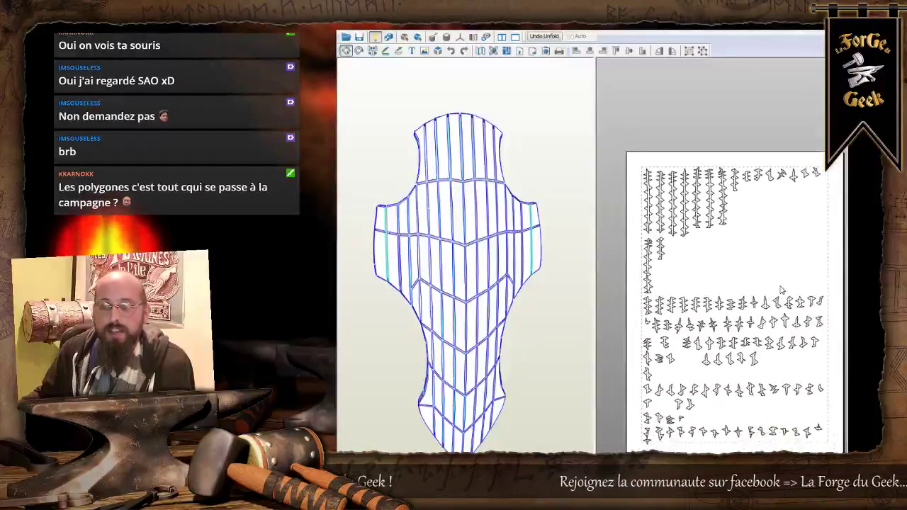
middle_drag(780, 286, 770, 269)
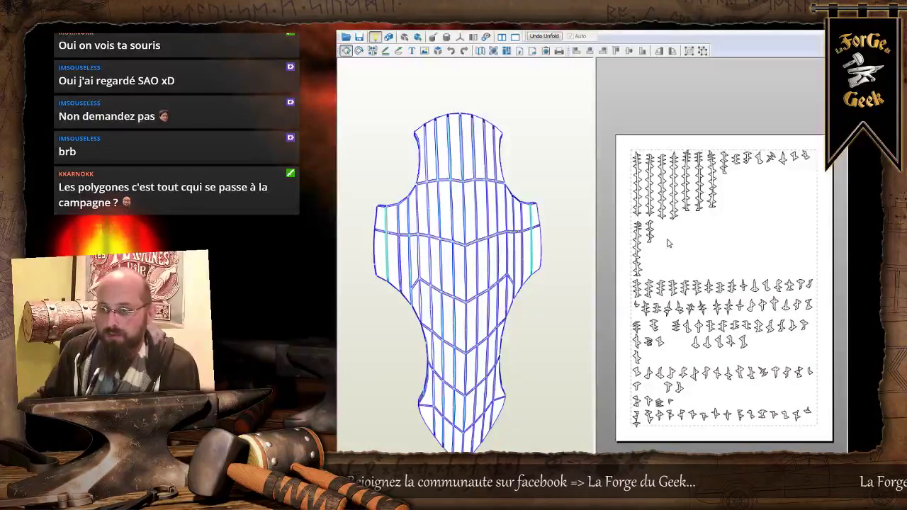
Inspect the tabs and shapes of the individual strips in the unfolded pattern up close.
scroll(687, 254, up, 2)
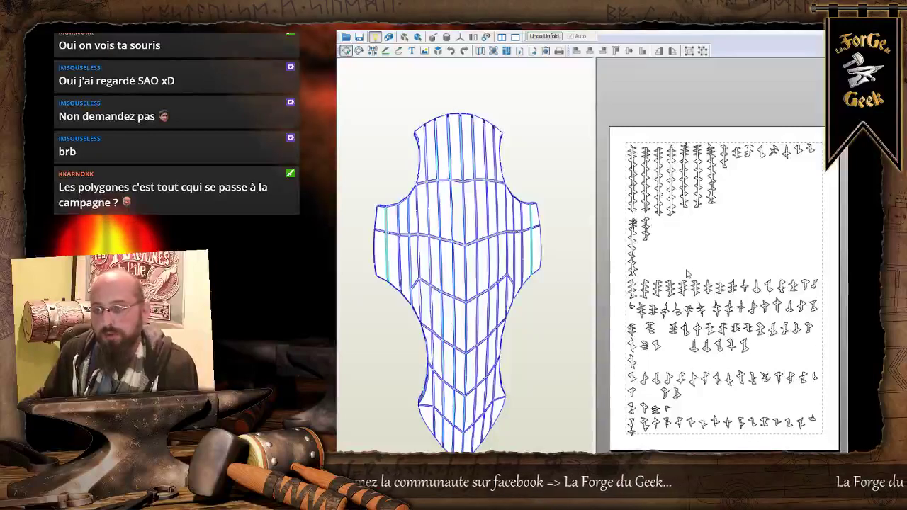
scroll(685, 264, up, 1)
scroll(686, 265, up, 1)
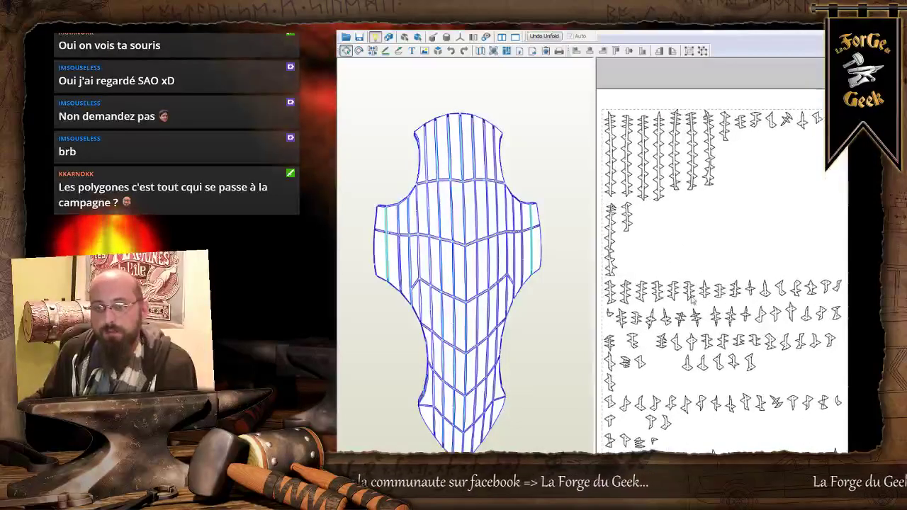
scroll(708, 296, up, 1)
scroll(728, 293, up, 4)
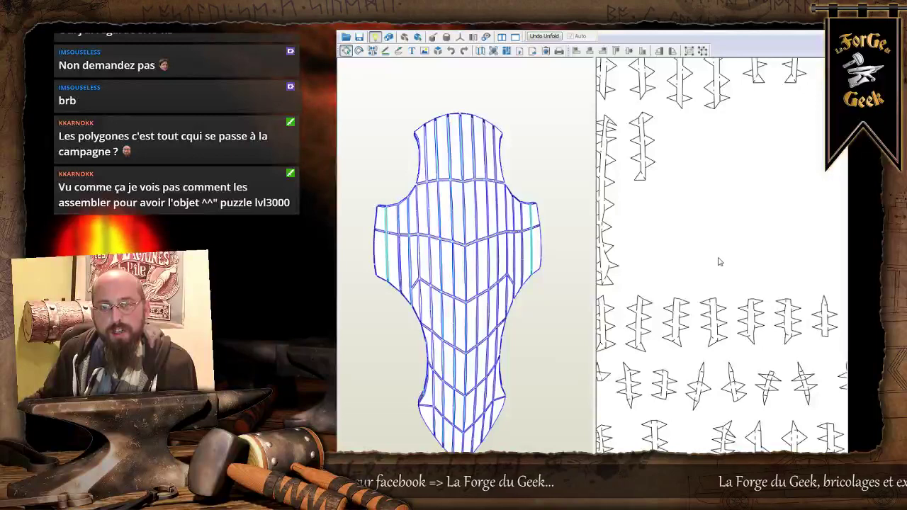
right_drag(711, 201, 749, 242)
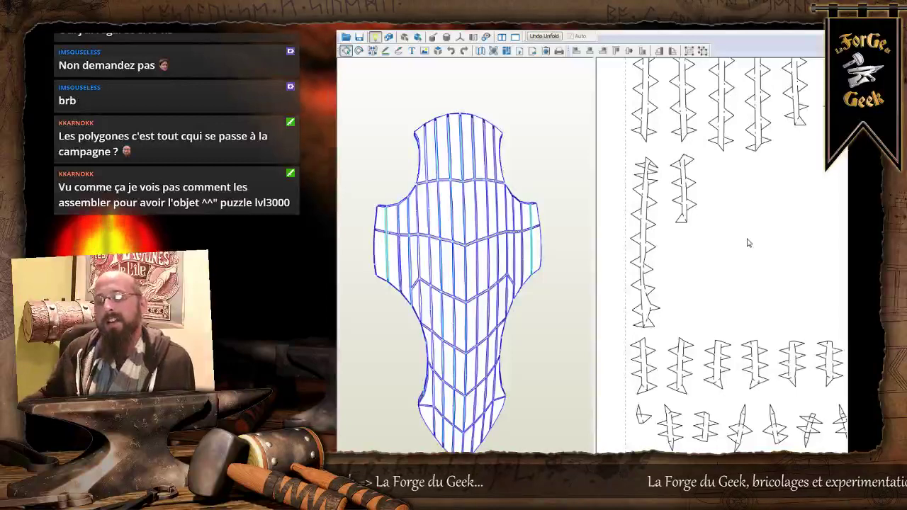
scroll(748, 221, up, 5)
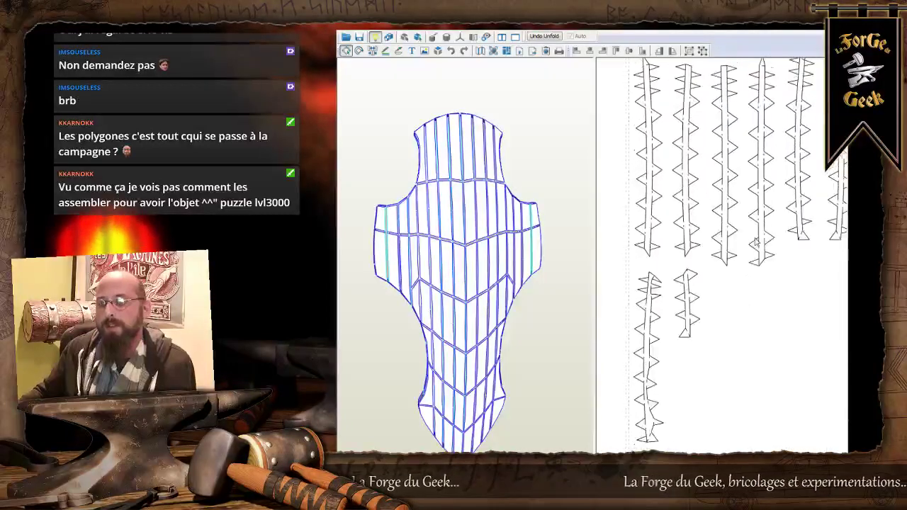
Hide the flaps on the unfolded shield pattern pieces.
scroll(767, 304, up, 2)
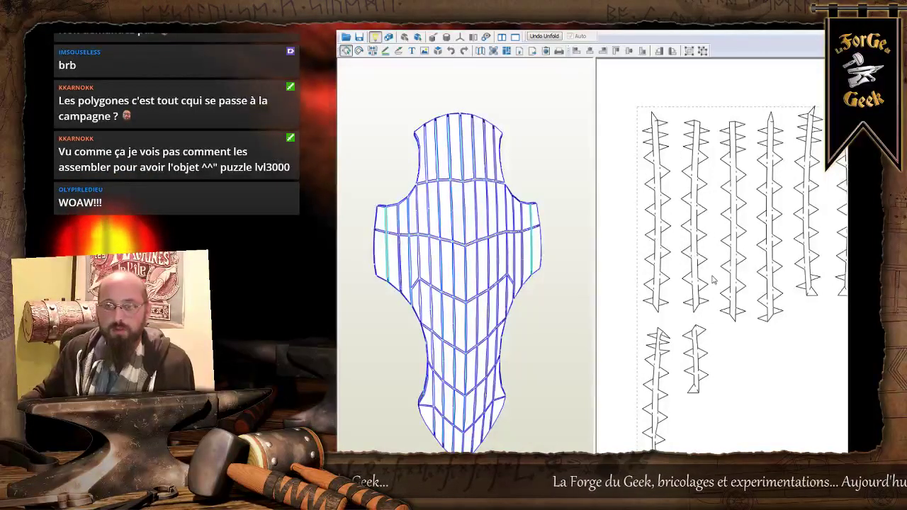
click(399, 33)
click(400, 32)
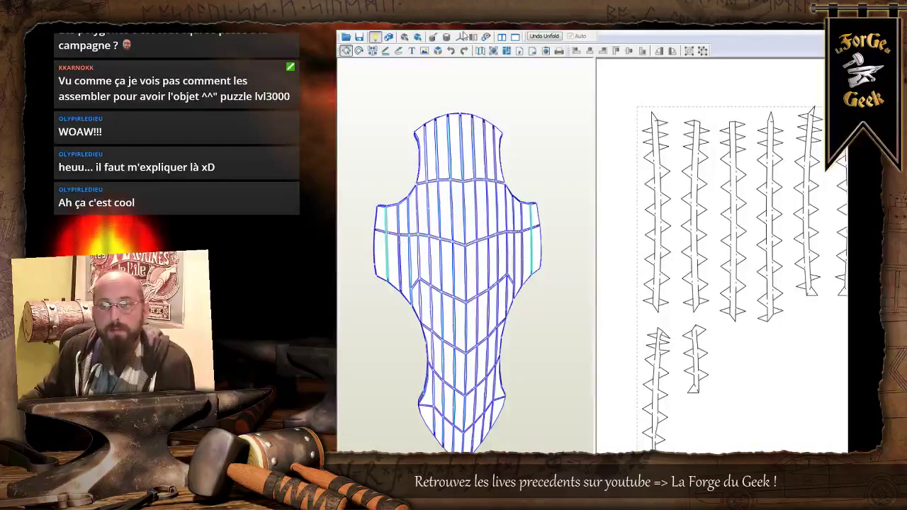
click(406, 35)
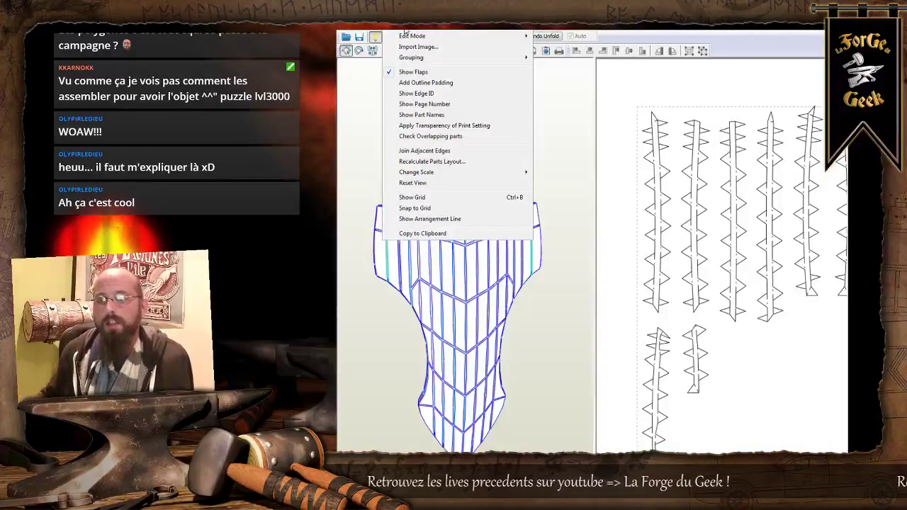
click(414, 73)
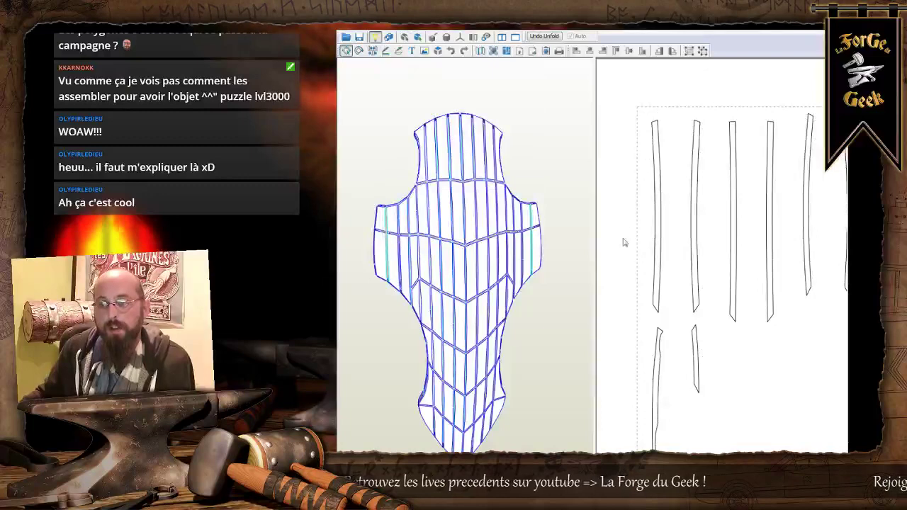
Review the flapless pieces across the pattern page and locate the match for a piece selected near the shield's centre.
middle_drag(694, 267, 682, 260)
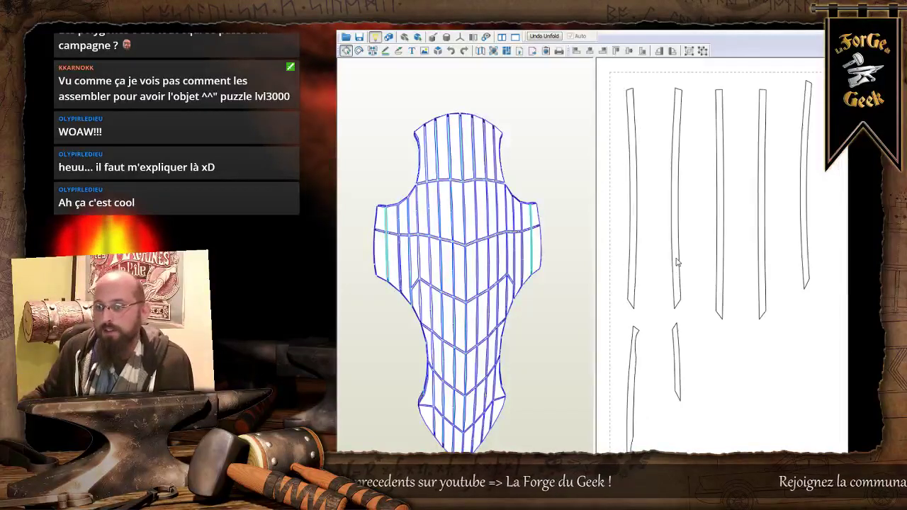
scroll(713, 284, down, 1)
scroll(715, 284, down, 1)
scroll(747, 304, down, 3)
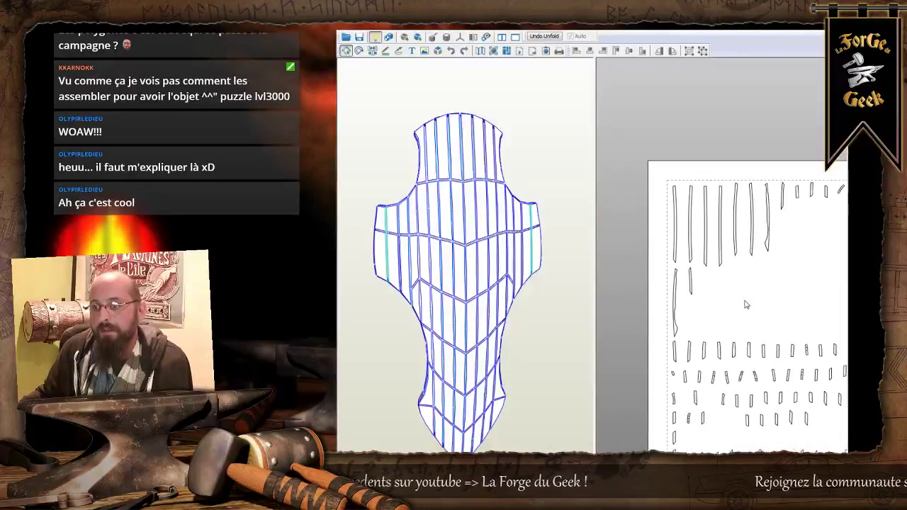
scroll(754, 311, down, 2)
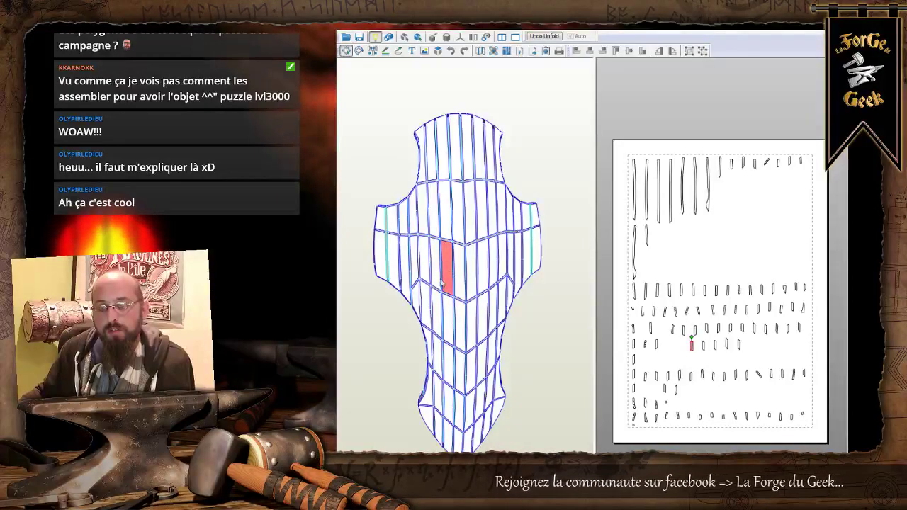
scroll(443, 276, up, 2)
scroll(444, 277, up, 1)
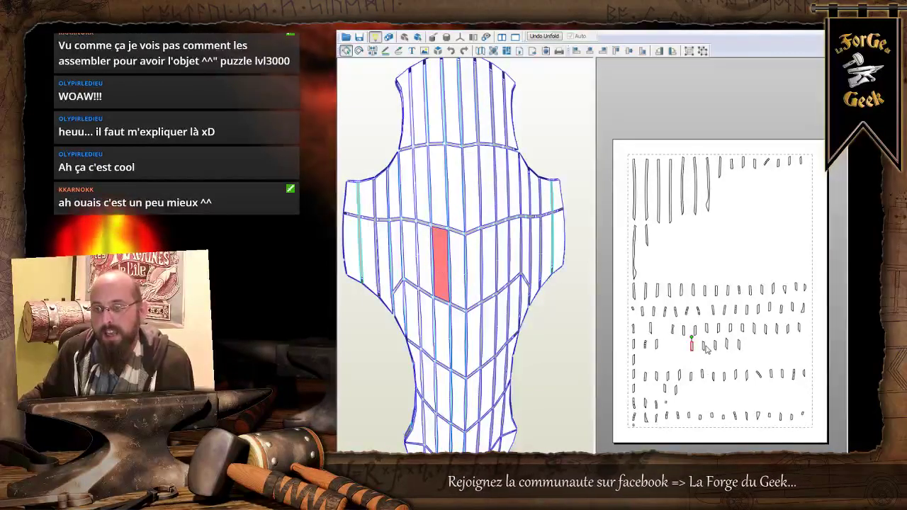
scroll(706, 348, up, 3)
scroll(714, 391, up, 2)
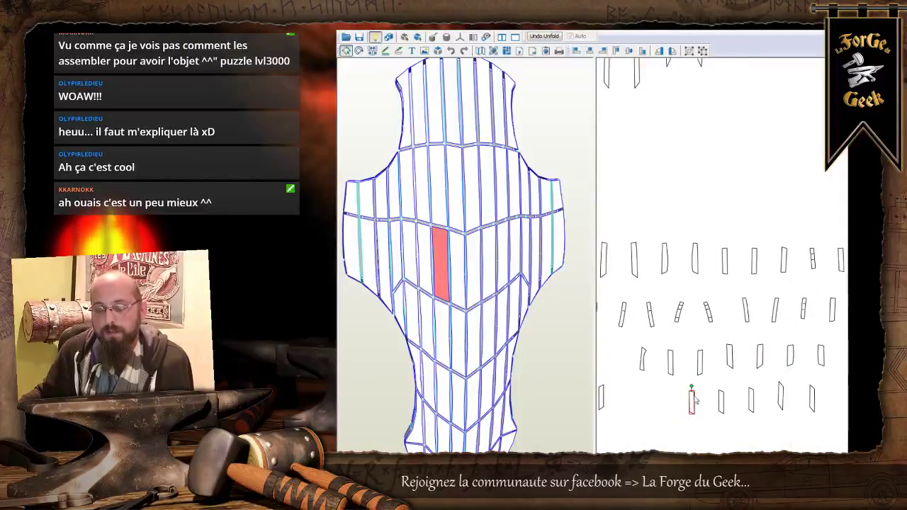
Select the group of small pieces around the centre piece on the pattern page to locate them on the 3D shield.
scroll(698, 397, down, 5)
drag(782, 353, 702, 341)
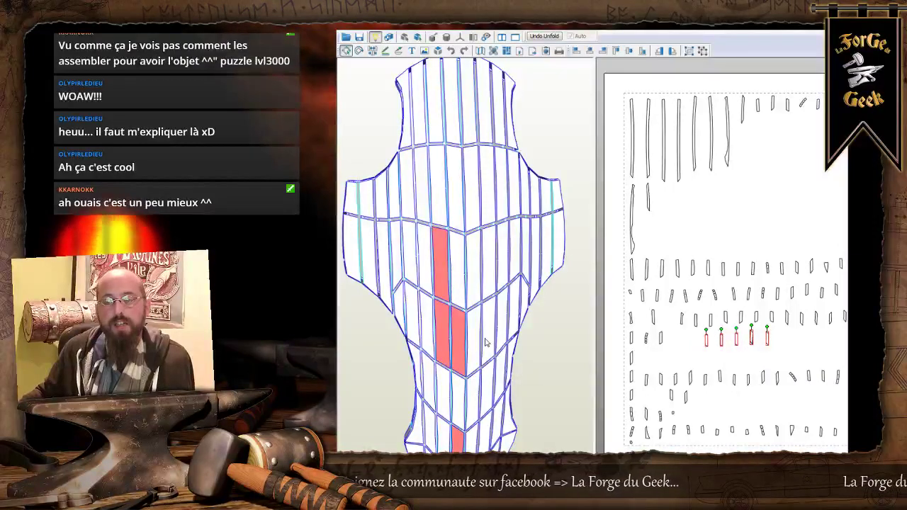
scroll(486, 340, down, 4)
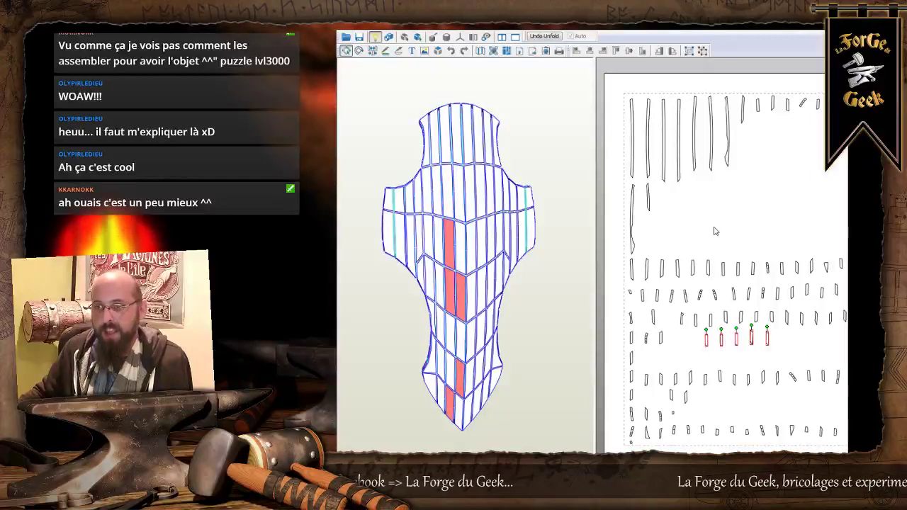
scroll(714, 233, down, 1)
middle_drag(747, 246, 745, 248)
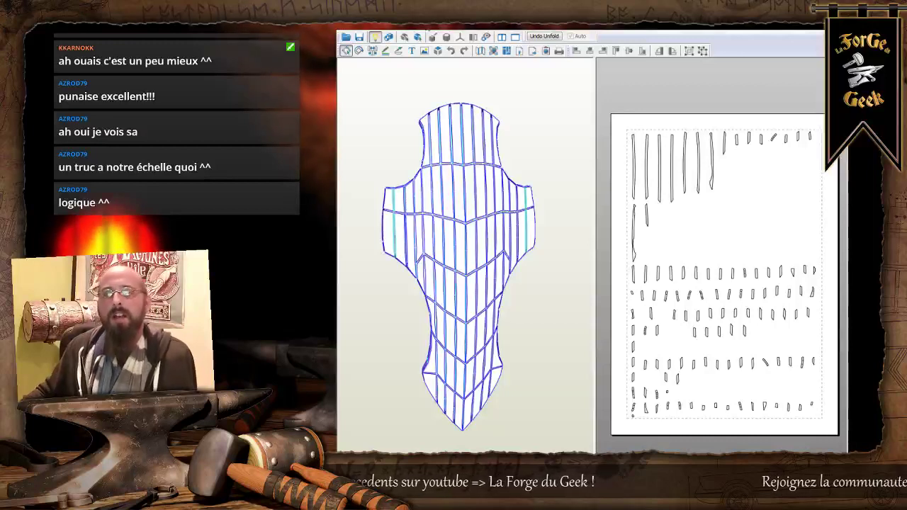
Scale the pattern to a height of 1400 mm, with the text font size changing along with it.
right_click(414, 31)
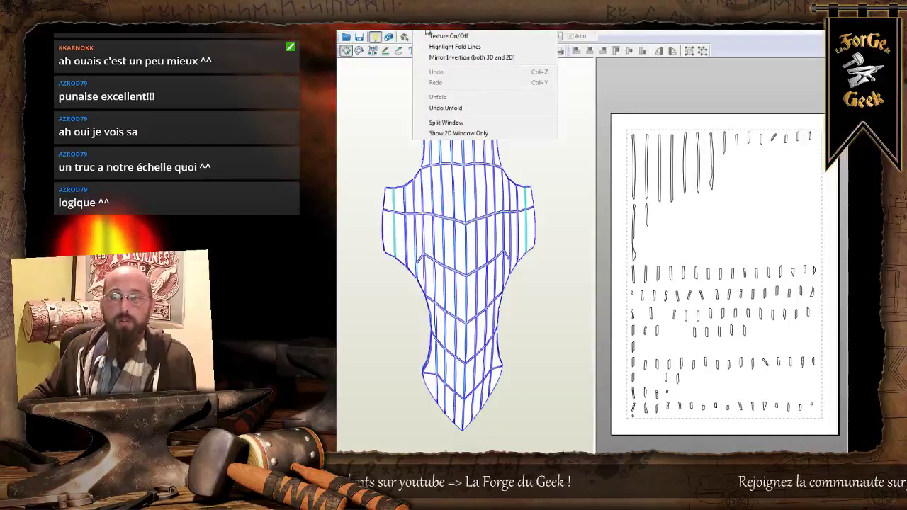
mouse_move(402, 29)
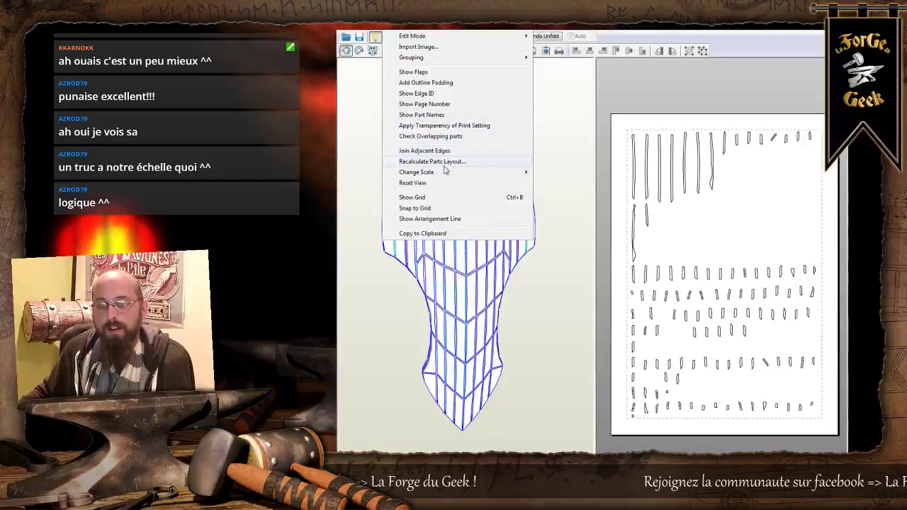
mouse_move(425, 175)
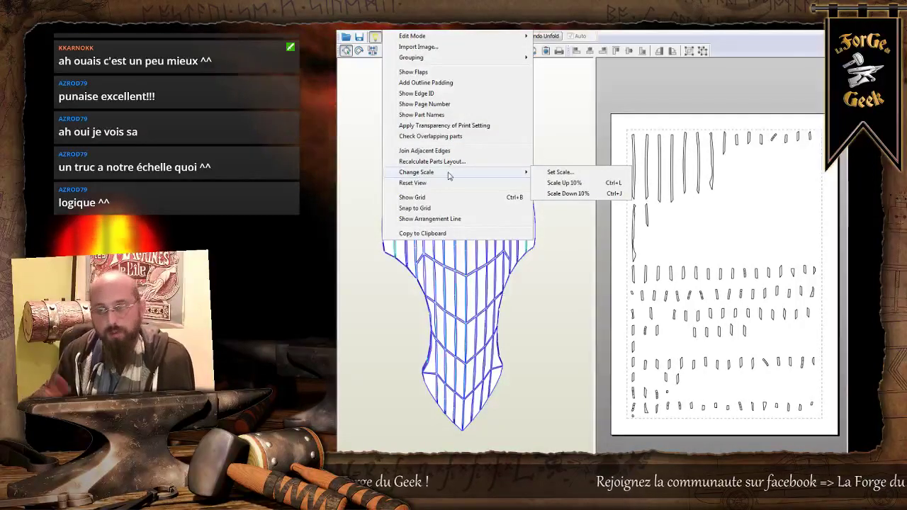
click(560, 172)
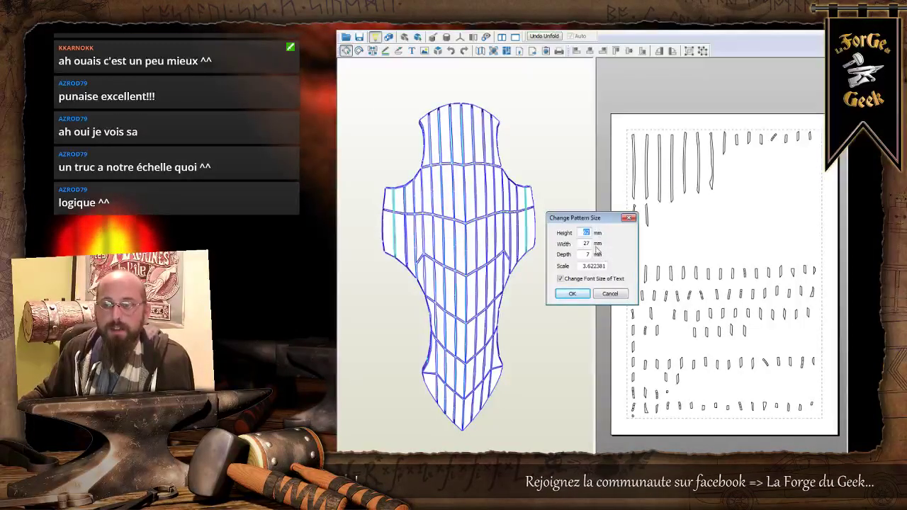
drag(588, 222, 576, 220)
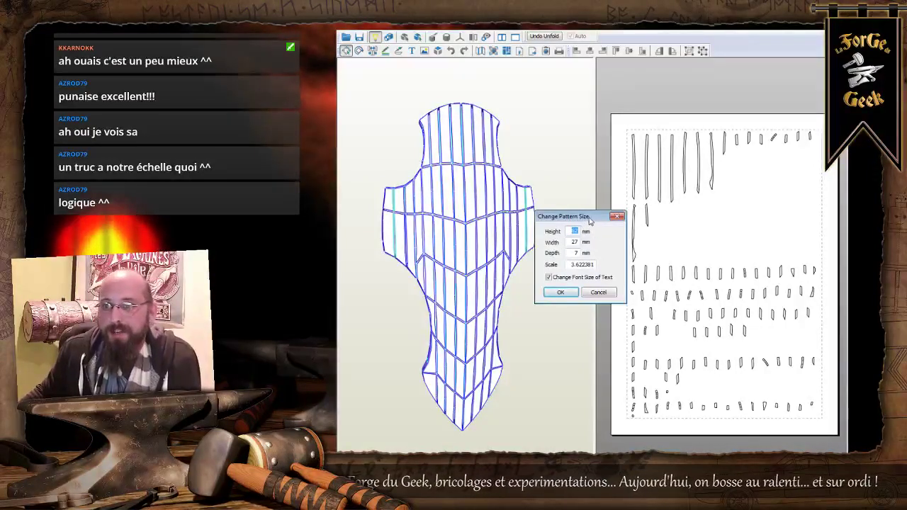
drag(585, 216, 573, 198)
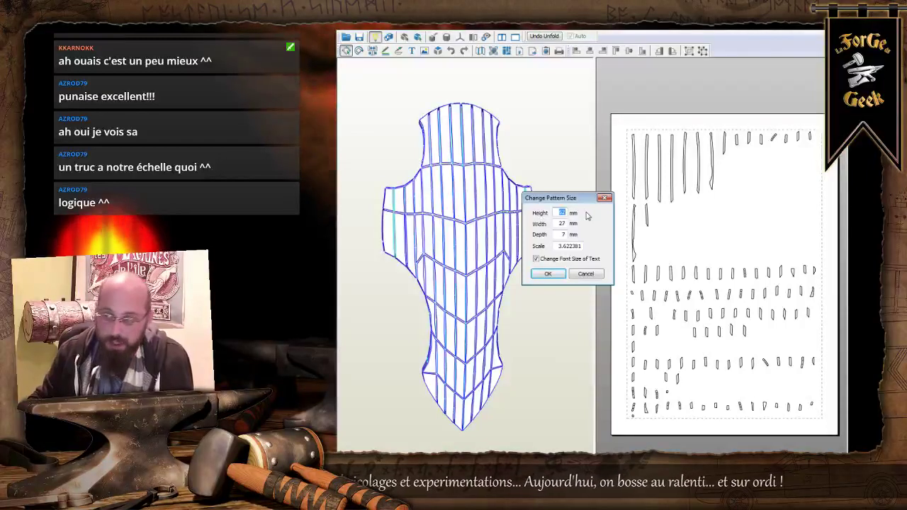
text(1400)
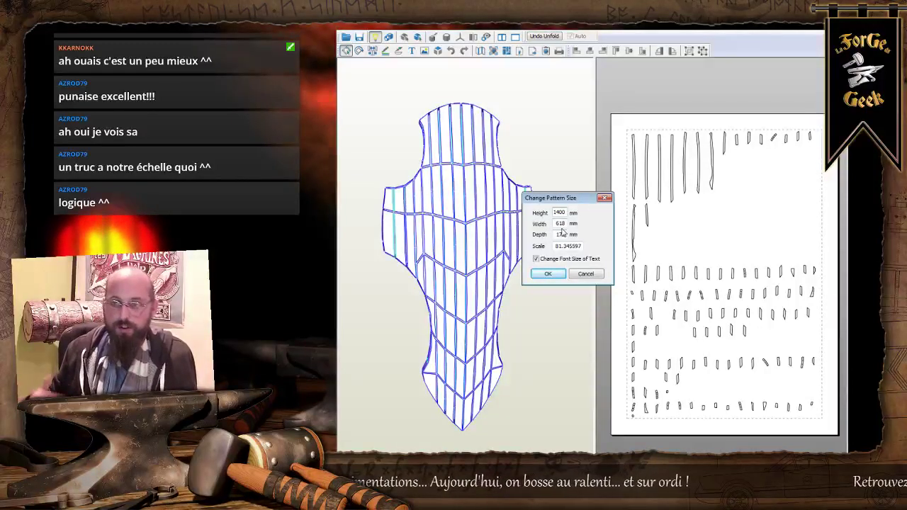
click(547, 273)
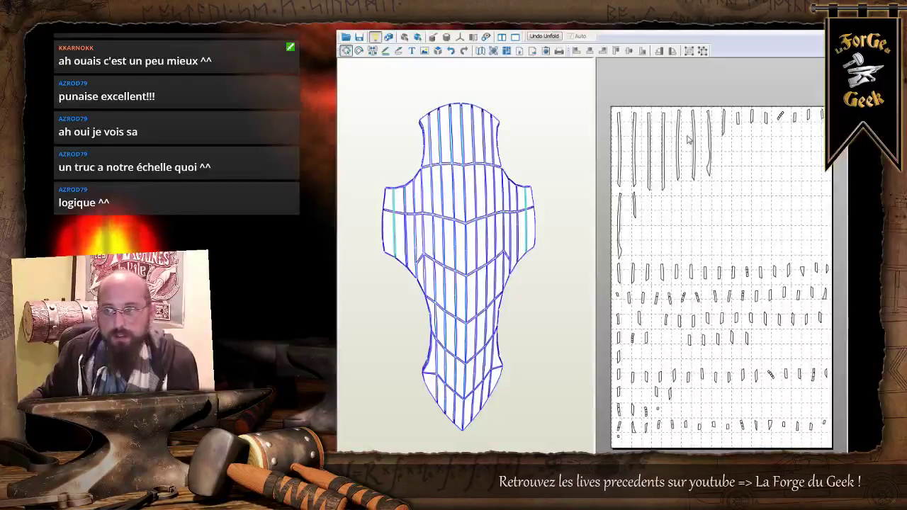
Review the enlarged pattern across its page grid and highlight the first row of small pieces to locate them on the shield.
scroll(687, 140, up, 2)
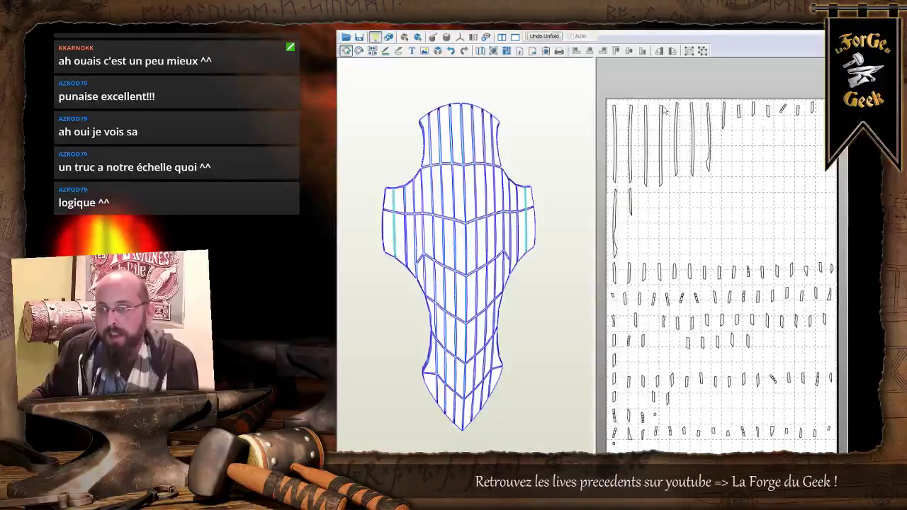
scroll(650, 109, up, 1)
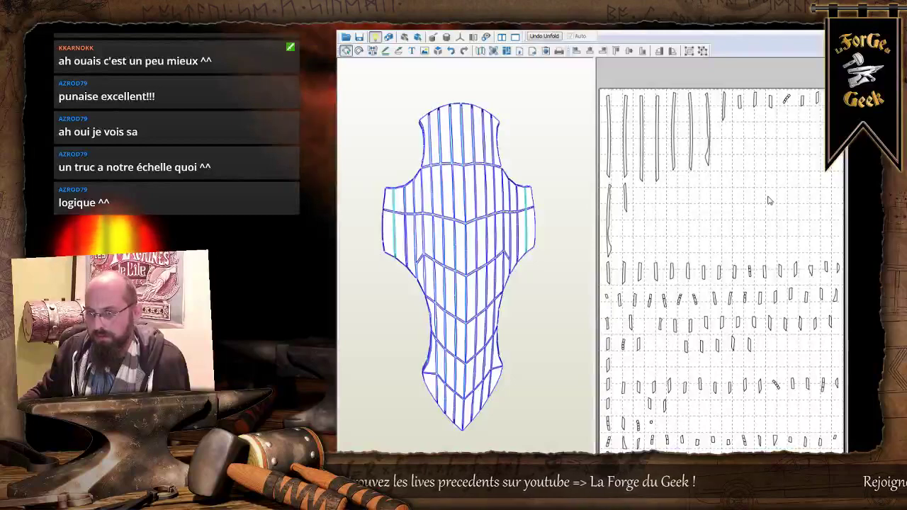
scroll(704, 402, down, 1)
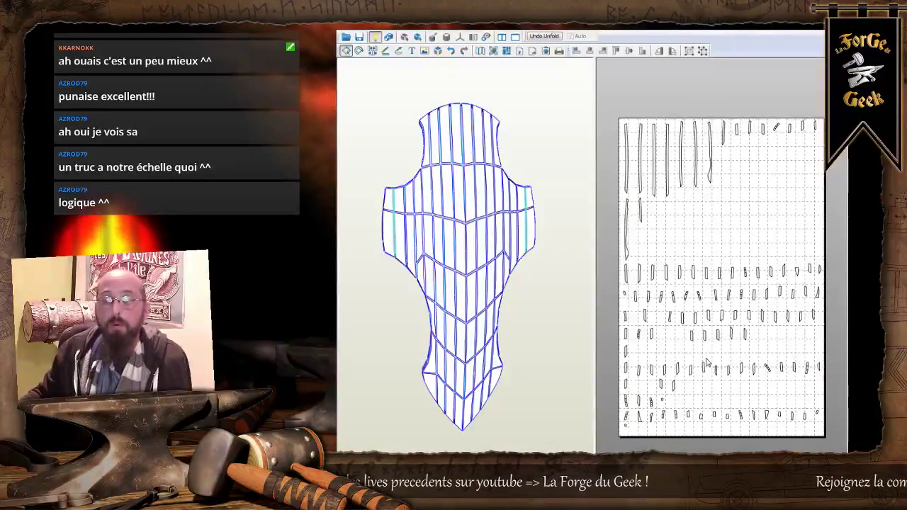
scroll(706, 364, up, 1)
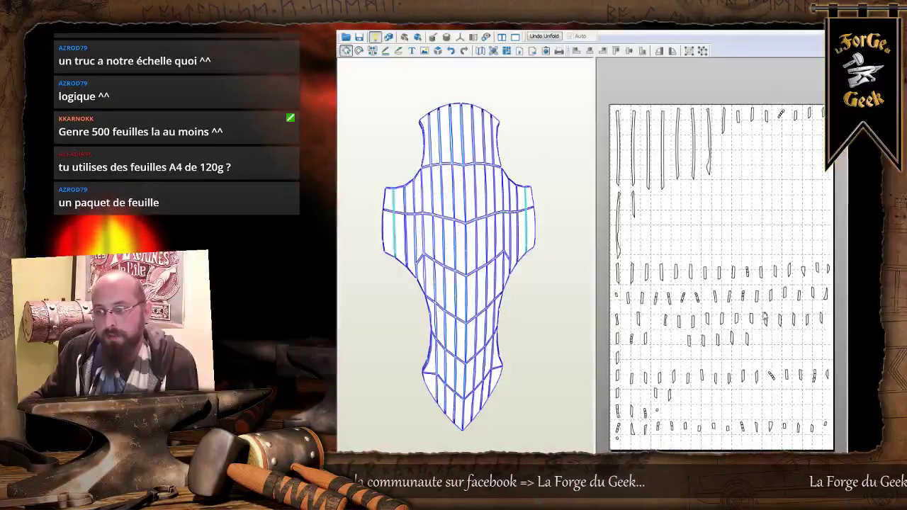
drag(826, 443, 836, 281)
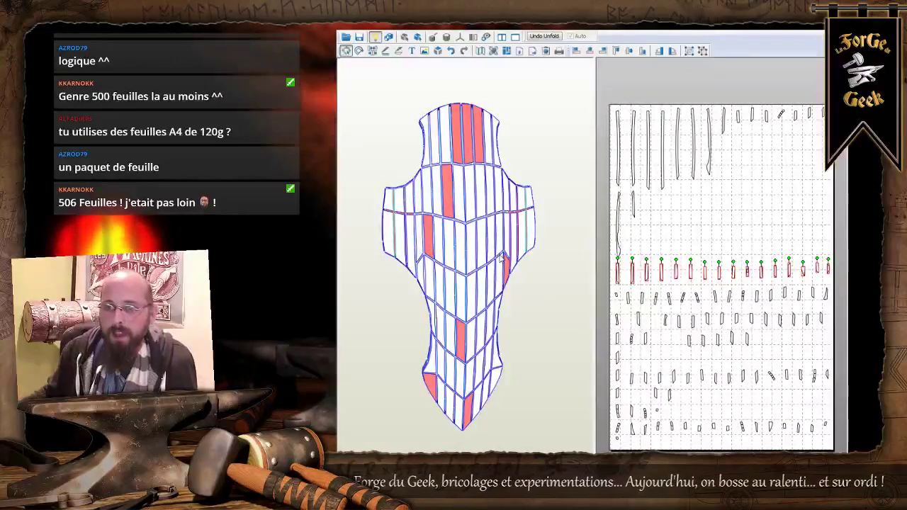
click(532, 324)
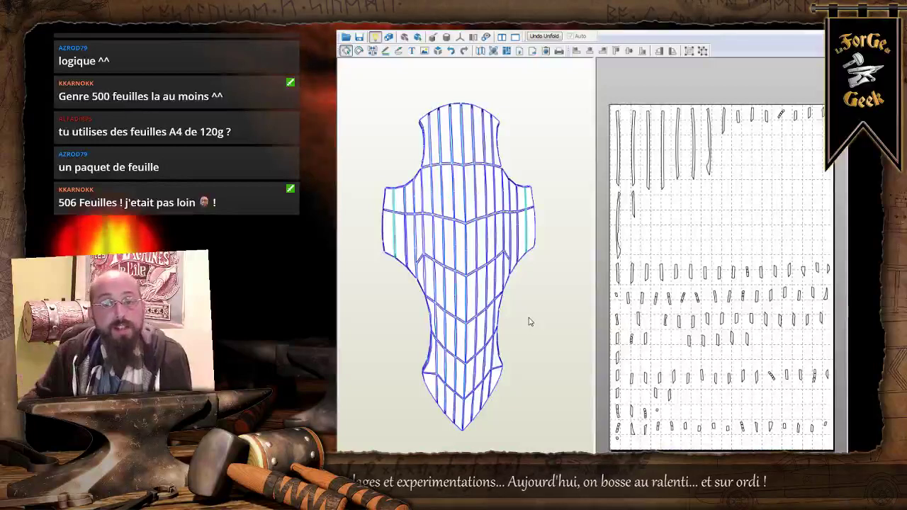
drag(527, 320, 533, 295)
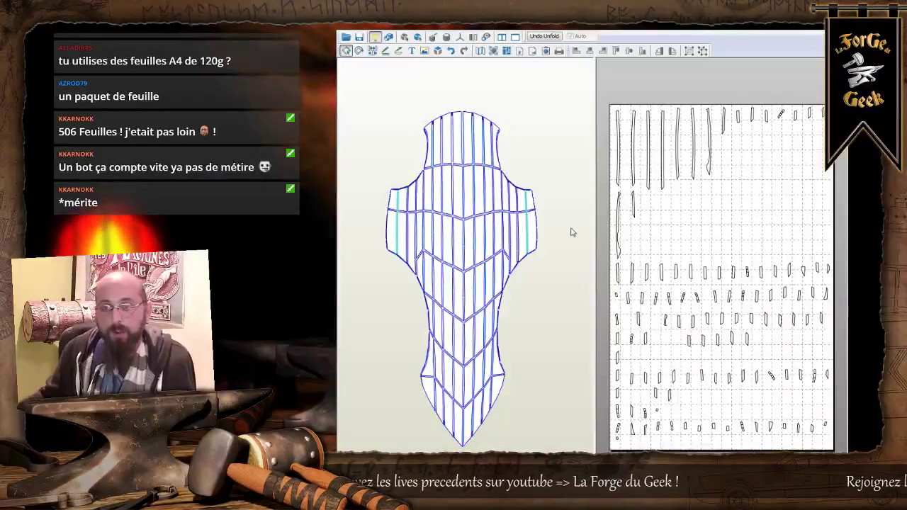
Select the pieces on the right half of the 3D shield in its top section and the row directly beneath it.
click(469, 143)
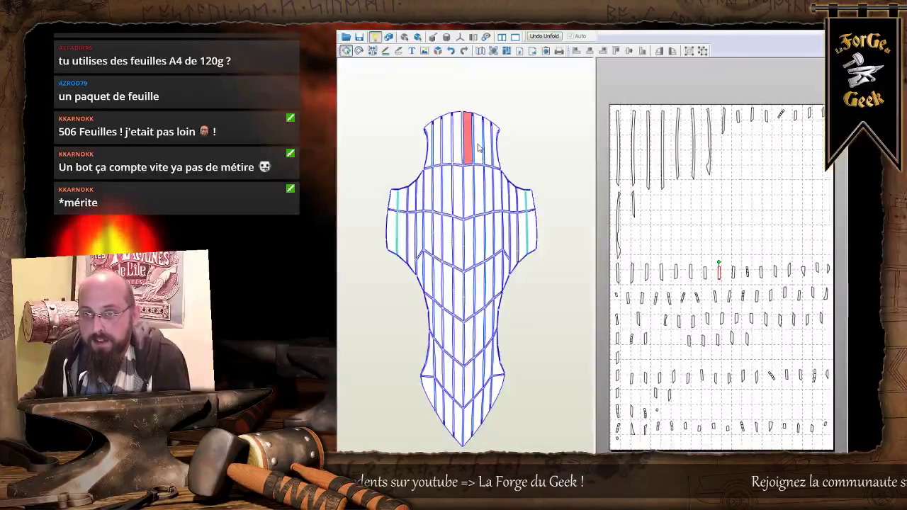
shift+click(478, 153)
shift+click(486, 154)
shift+click(495, 160)
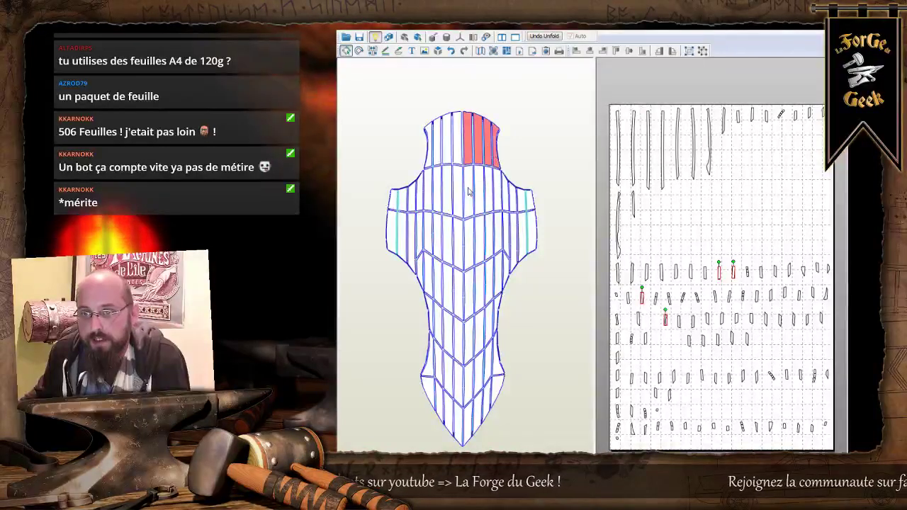
shift+click(468, 192)
shift+click(478, 195)
shift+click(489, 197)
shift+click(500, 202)
shift+click(509, 201)
shift+click(518, 203)
shift+click(527, 205)
Add the right-half pieces of the shield's third row to the selection, from the outer wing in to the centre line.
shift+click(530, 230)
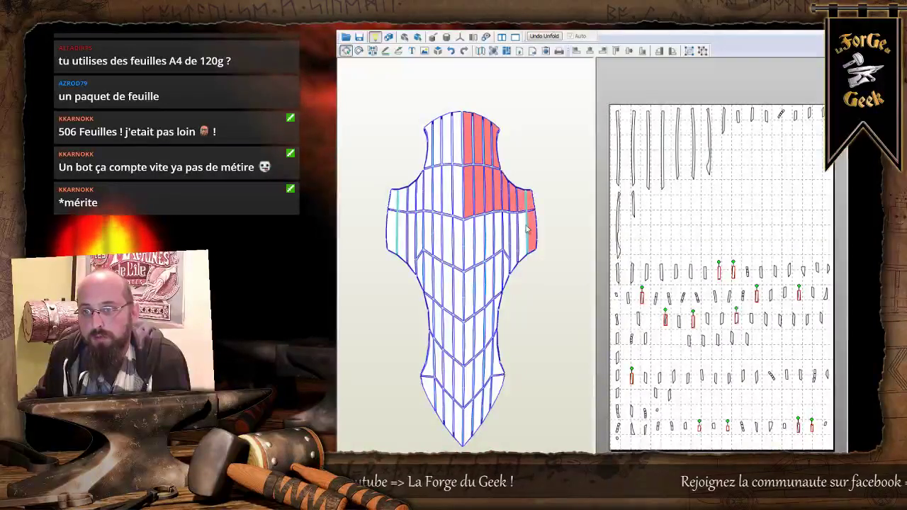
shift+click(521, 235)
shift+click(511, 238)
shift+click(500, 241)
shift+click(492, 244)
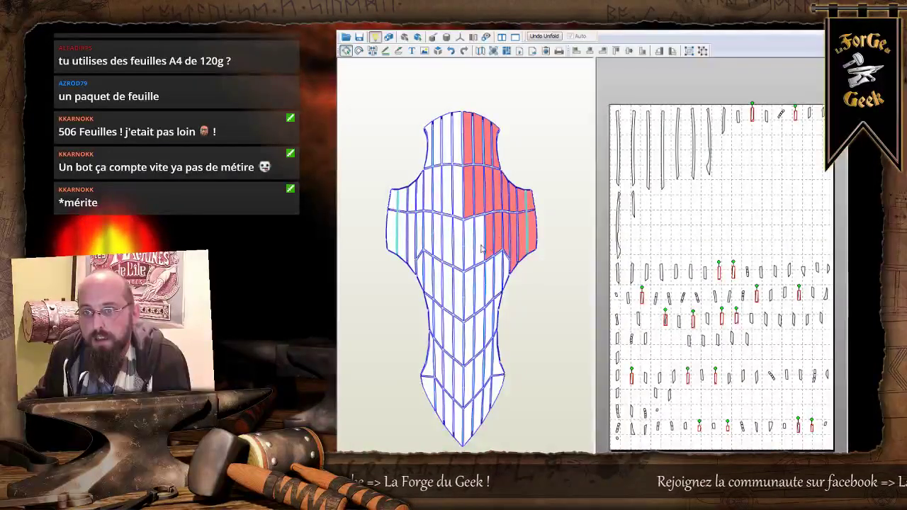
shift+click(483, 249)
shift+click(475, 252)
Add the right-half pieces of the shield's fourth and fifth rows to the selection.
shift+click(474, 296)
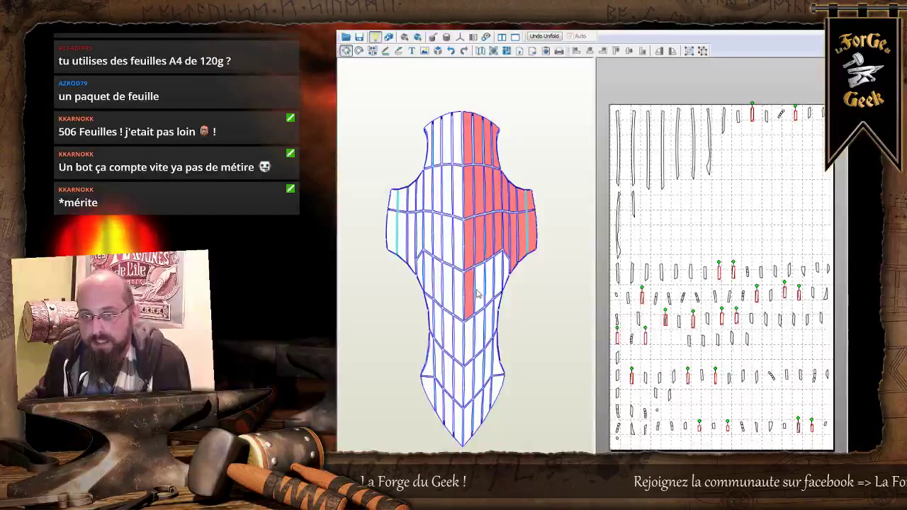
shift+click(482, 292)
shift+click(491, 289)
shift+click(504, 284)
shift+click(506, 282)
shift+click(499, 317)
shift+click(490, 325)
shift+click(478, 335)
shift+click(469, 341)
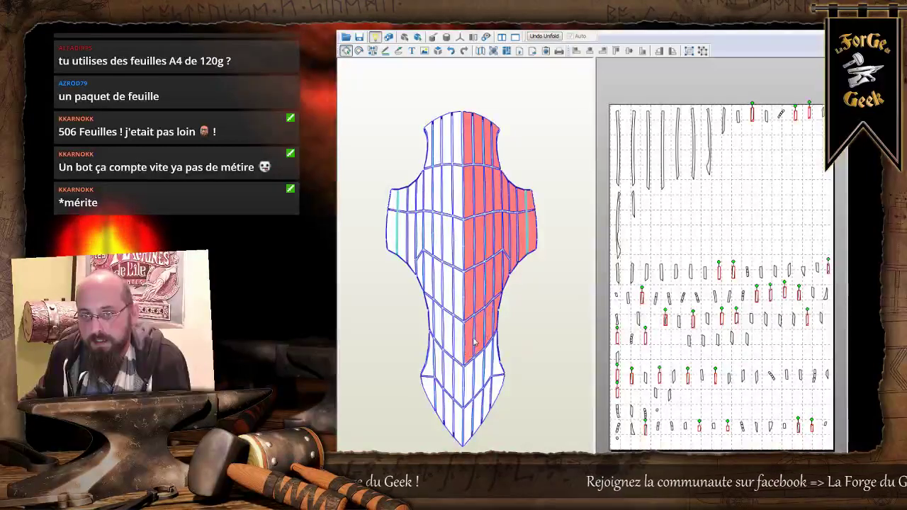
Add the right-half pieces of the shield's two bottom rows, down to the tip, to the selection.
shift+click(470, 384)
shift+click(479, 376)
shift+click(487, 368)
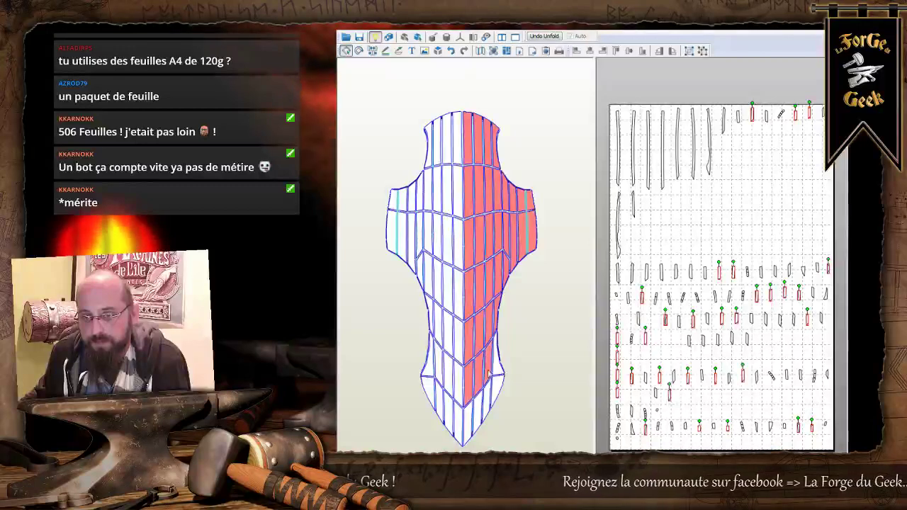
shift+click(496, 366)
shift+click(497, 386)
shift+click(488, 402)
shift+click(478, 411)
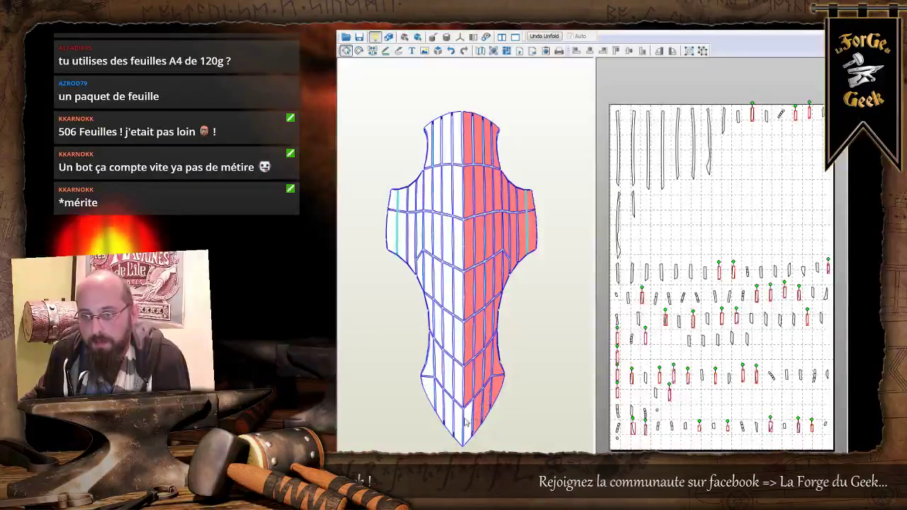
shift+click(469, 417)
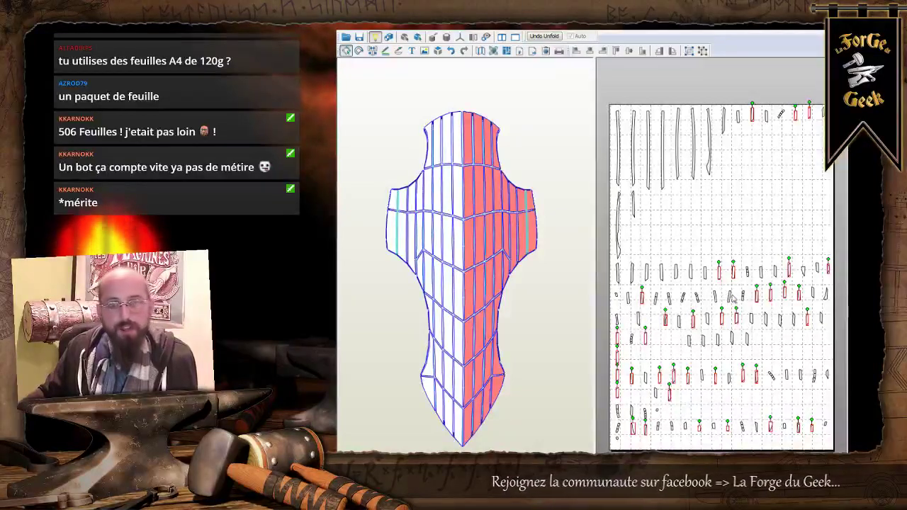
Move the selected right-half front pieces off the page grid into the empty area above and to its left, and deselect them.
scroll(733, 298, up, 2)
scroll(751, 255, up, 1)
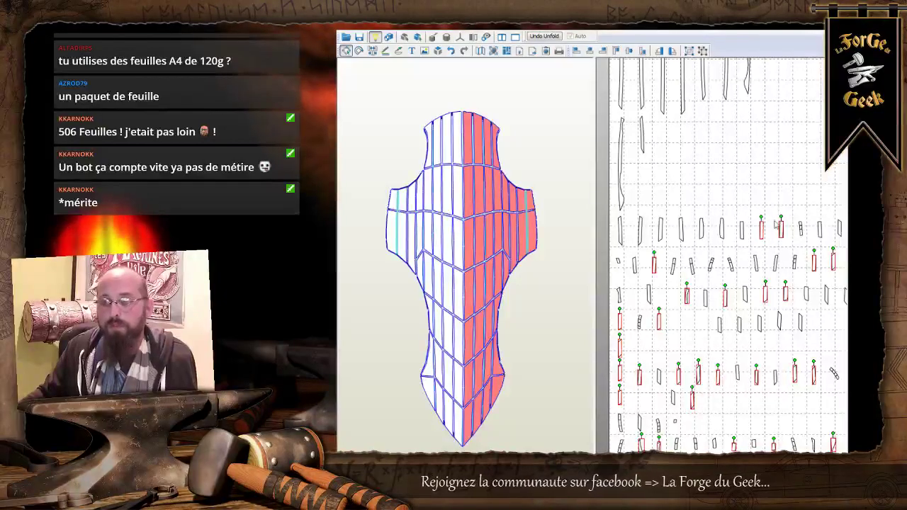
scroll(764, 301, up, 1)
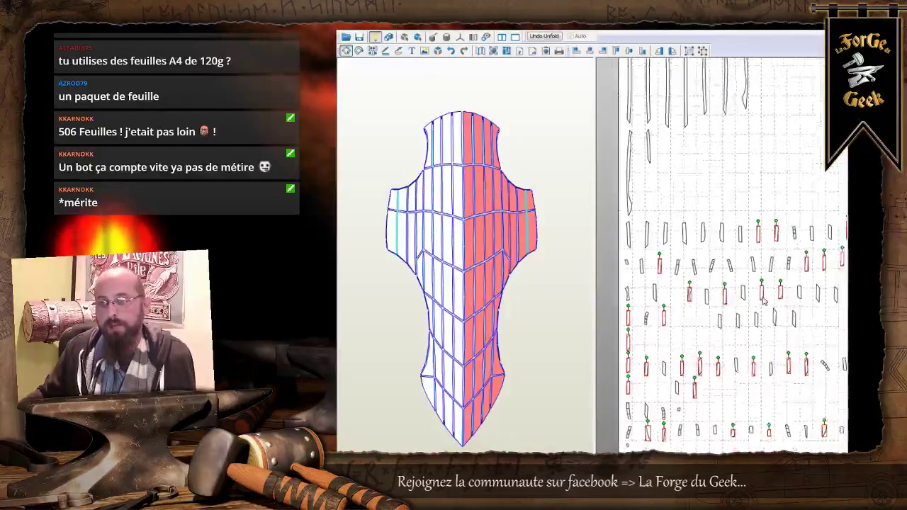
scroll(763, 301, down, 3)
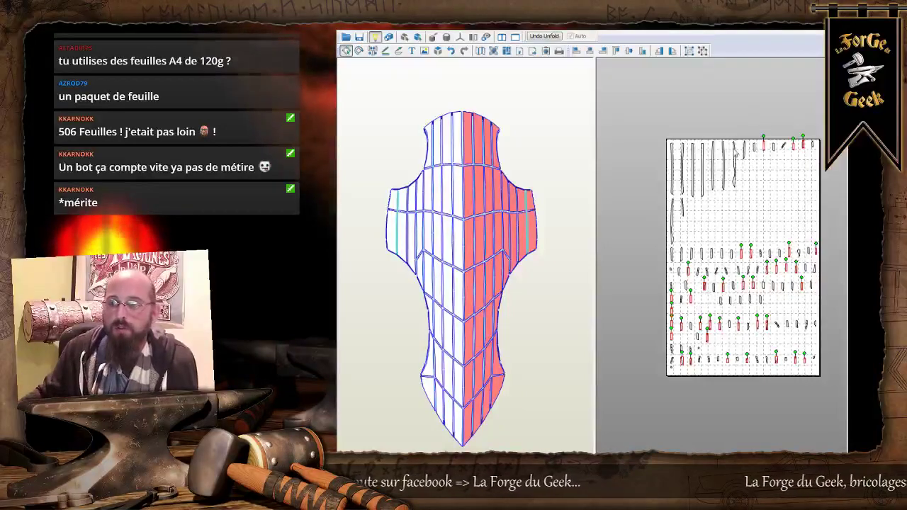
scroll(701, 241, up, 2)
scroll(702, 242, up, 1)
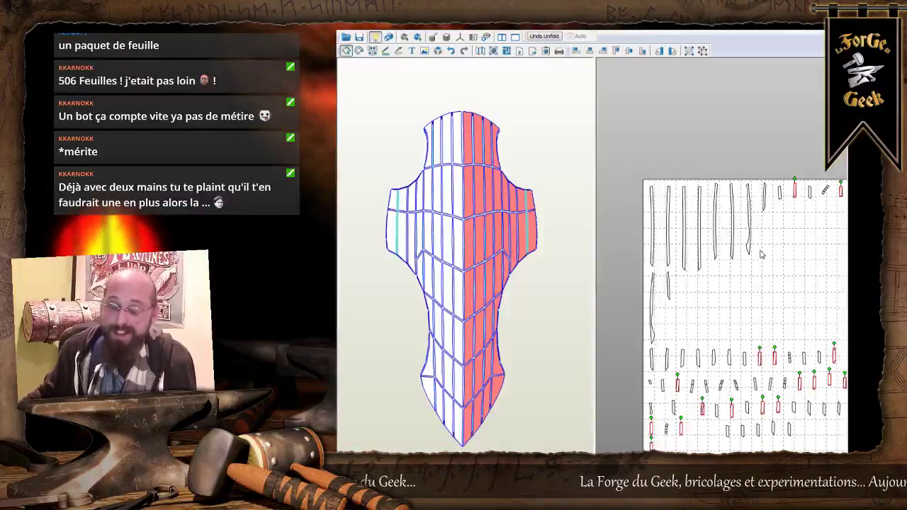
scroll(762, 254, up, 5)
scroll(763, 261, down, 10)
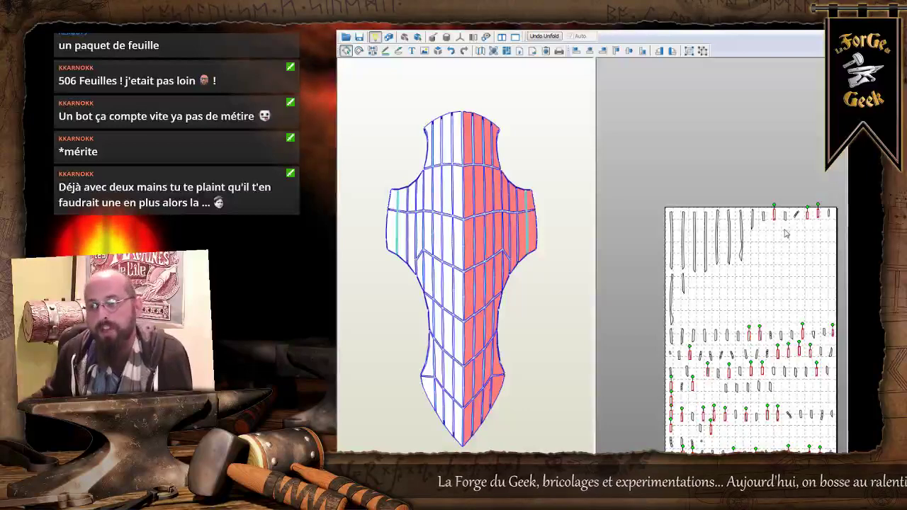
drag(786, 266, 644, 87)
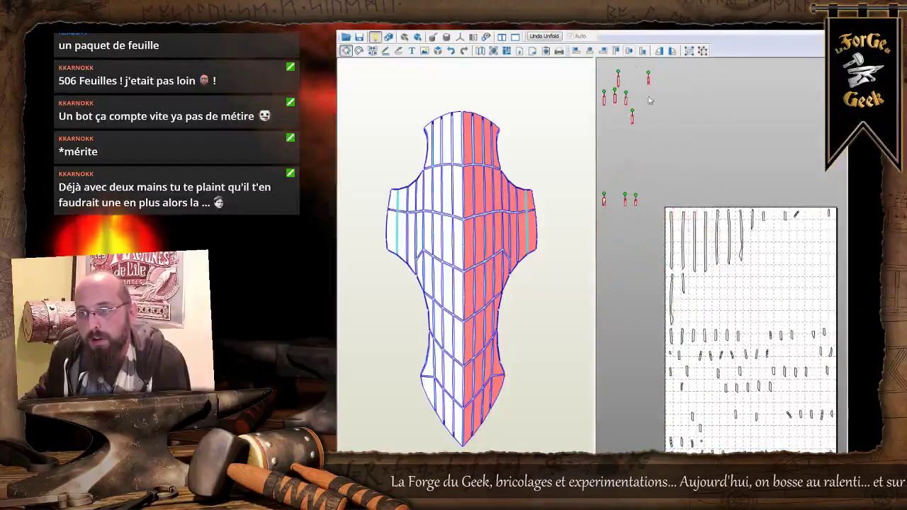
scroll(666, 194, down, 3)
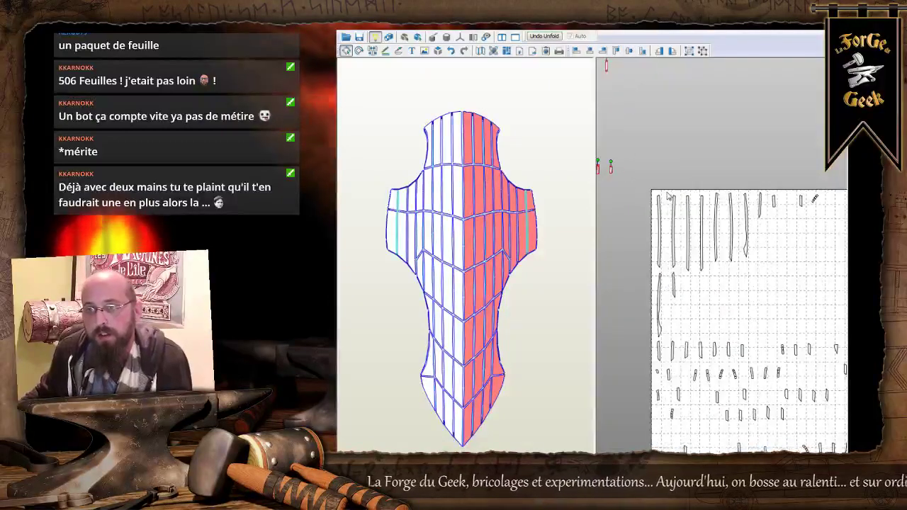
scroll(666, 191, down, 2)
middle_drag(657, 183, 711, 223)
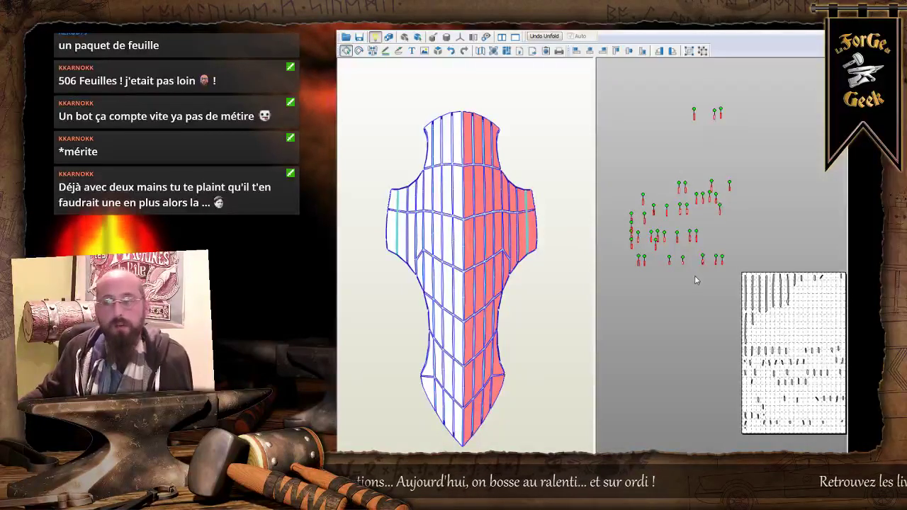
click(731, 268)
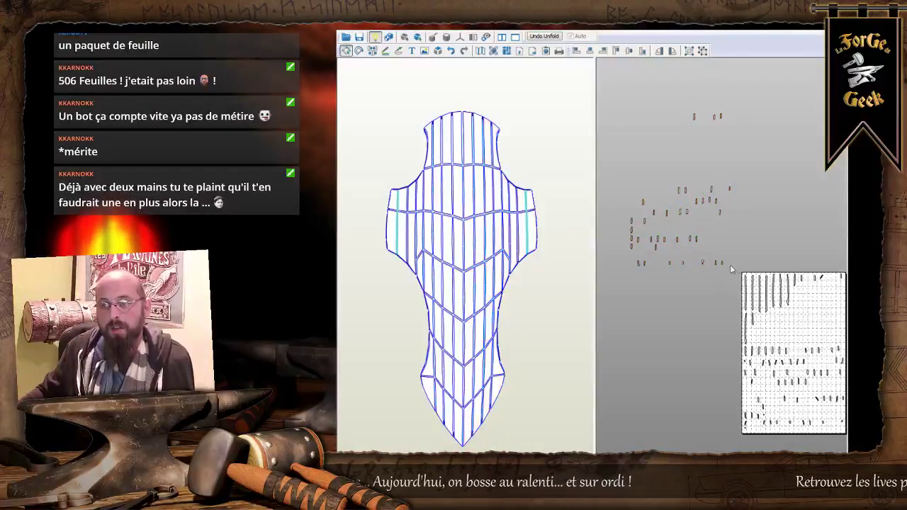
Select all pieces left on the page grid and inspect which front, back and edge parts of the 3D shield they cover.
scroll(790, 293, up, 2)
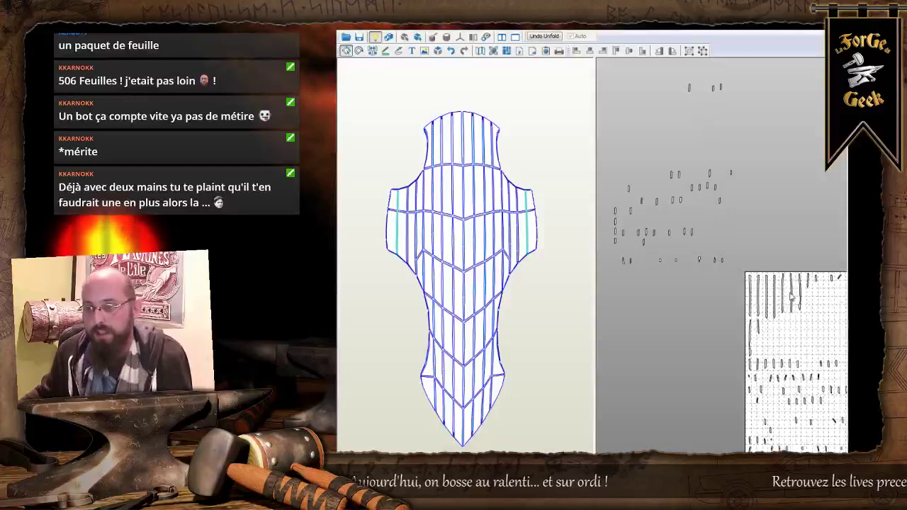
middle_drag(727, 296, 655, 239)
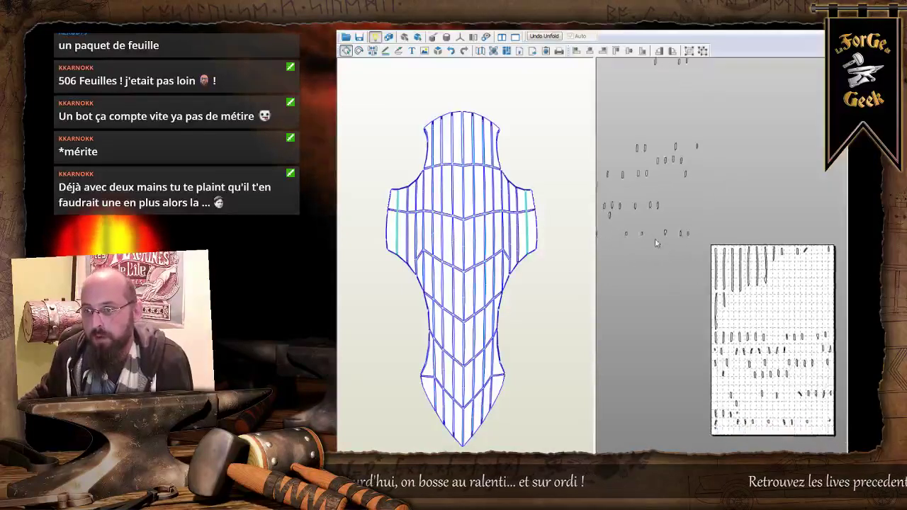
drag(667, 224, 820, 435)
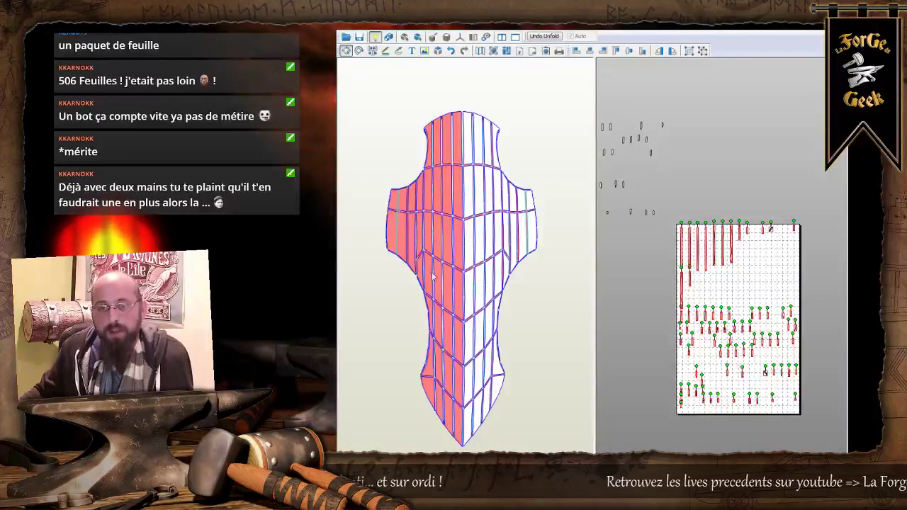
drag(429, 277, 527, 284)
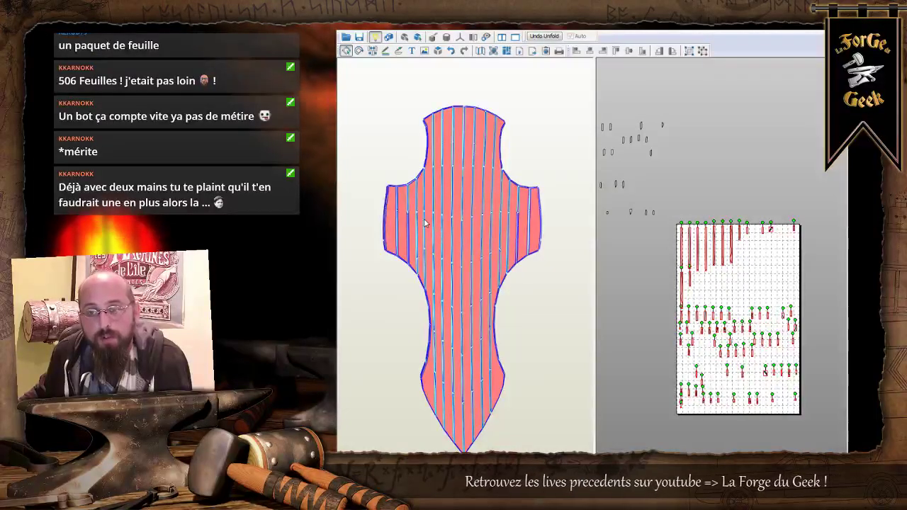
drag(441, 227, 488, 252)
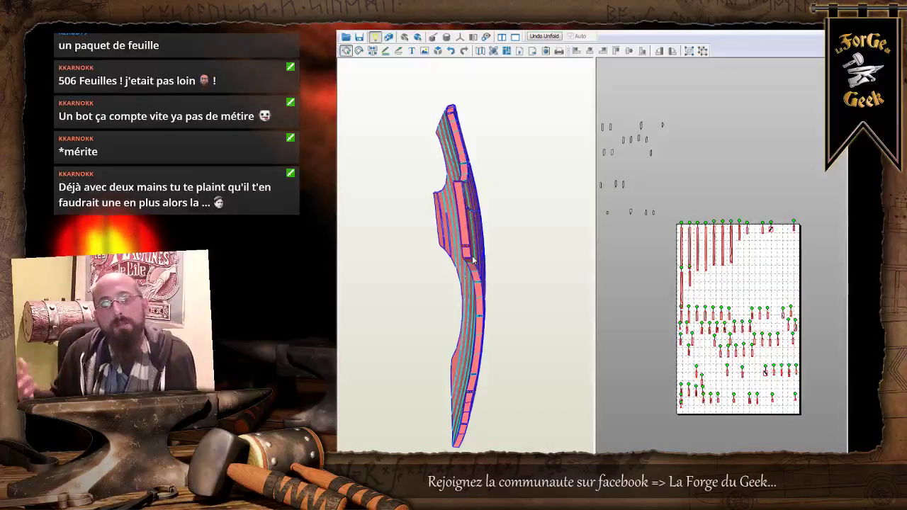
drag(473, 260, 507, 234)
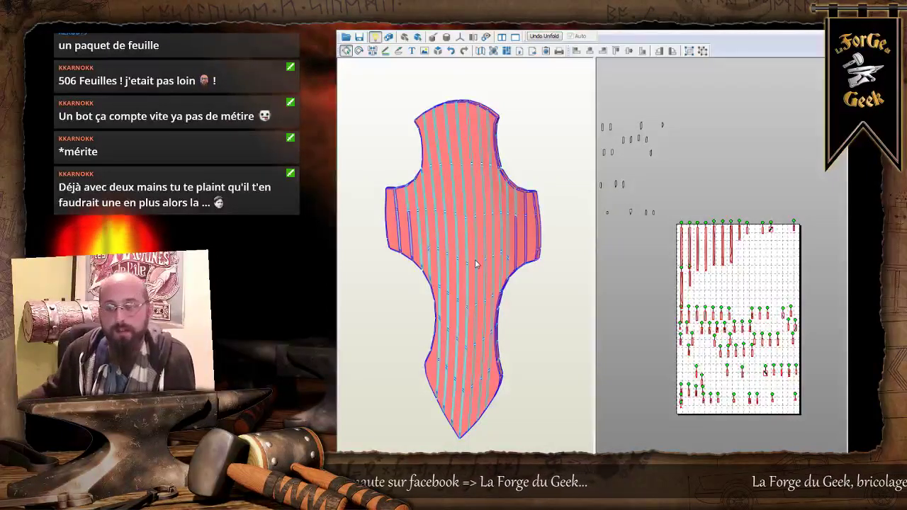
Select the long strips on the shield's back, from the right wing's outer edge to the centre.
click(528, 233)
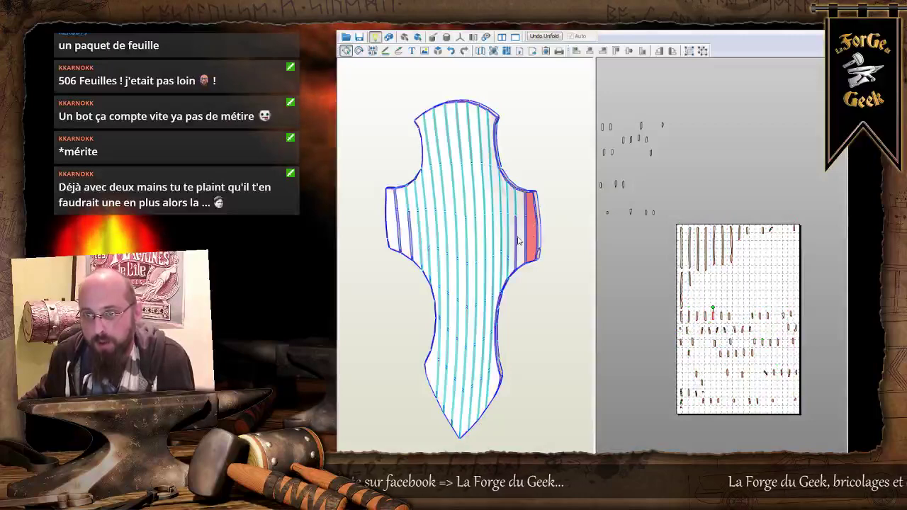
shift+click(519, 237)
shift+click(510, 235)
shift+click(504, 238)
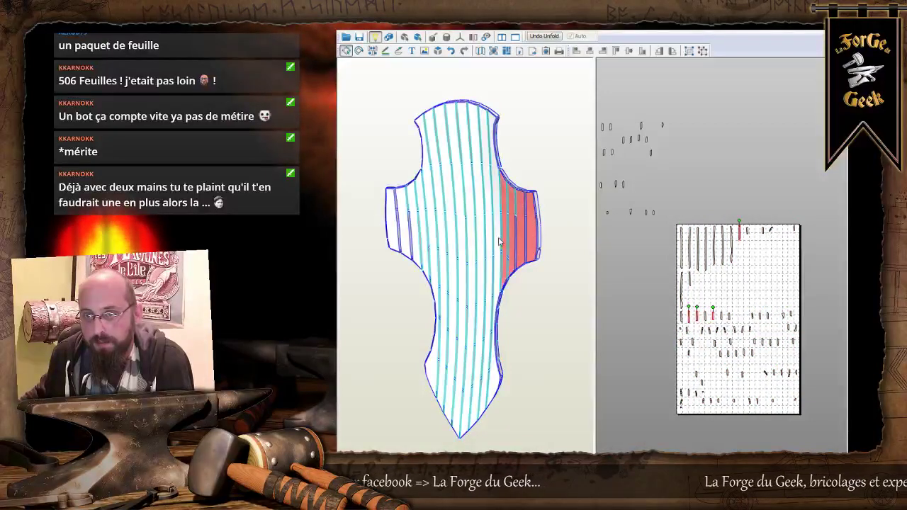
shift+click(495, 241)
shift+click(484, 246)
shift+click(473, 249)
shift+click(464, 252)
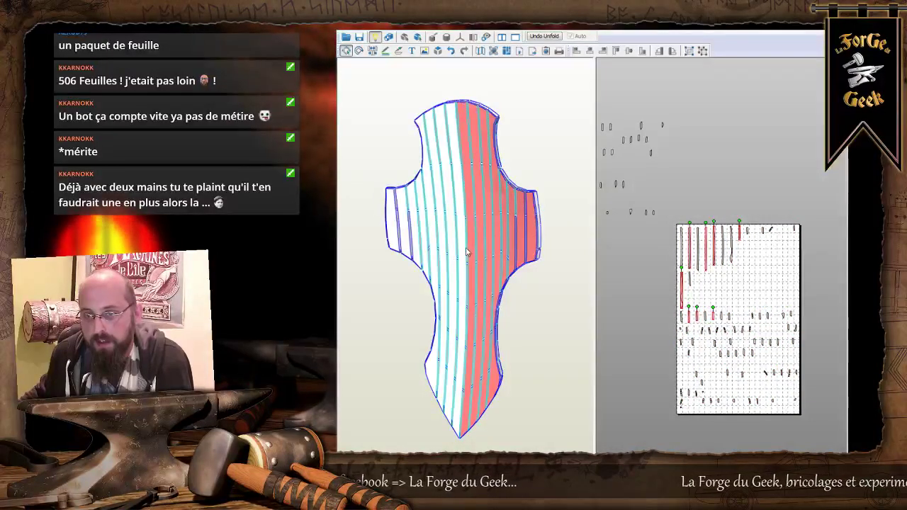
Add the remaining back strips to the selection, from the centre to the left wing's outer edge.
shift+click(454, 253)
shift+click(444, 249)
shift+click(436, 248)
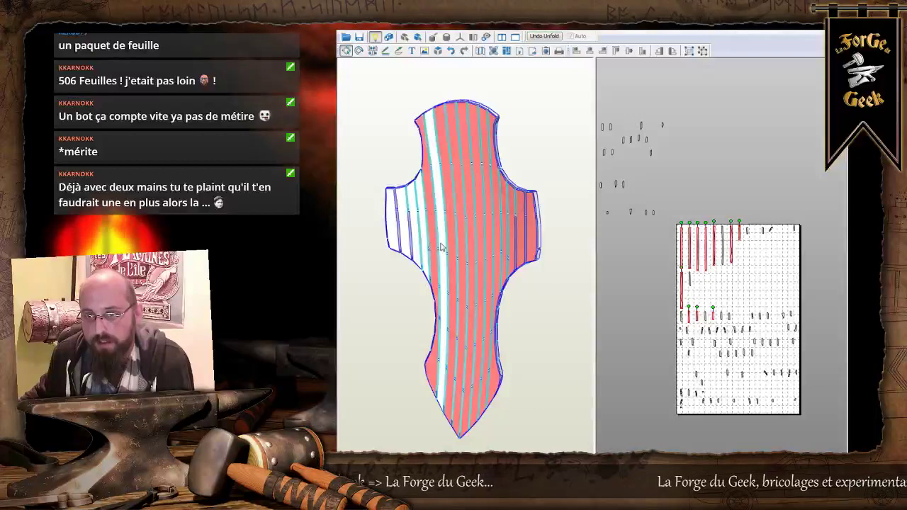
shift+click(430, 248)
shift+click(420, 246)
shift+click(412, 242)
shift+click(403, 239)
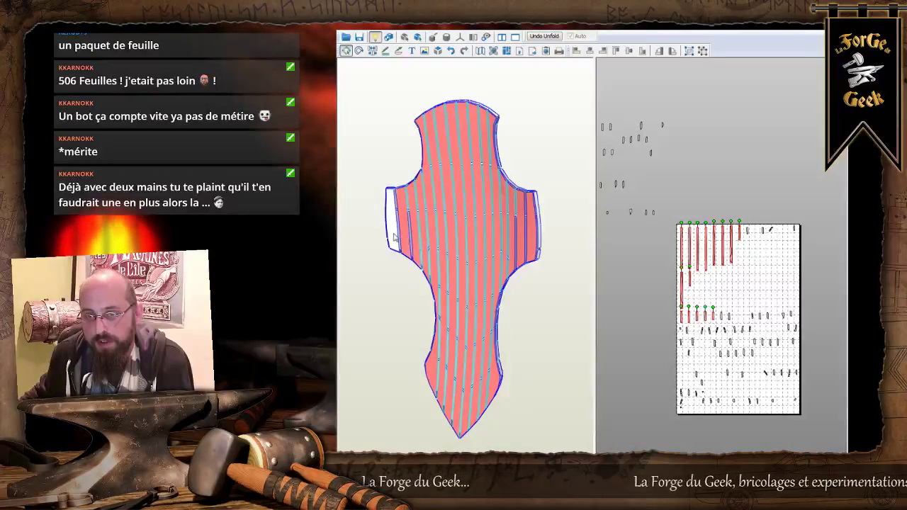
shift+click(394, 237)
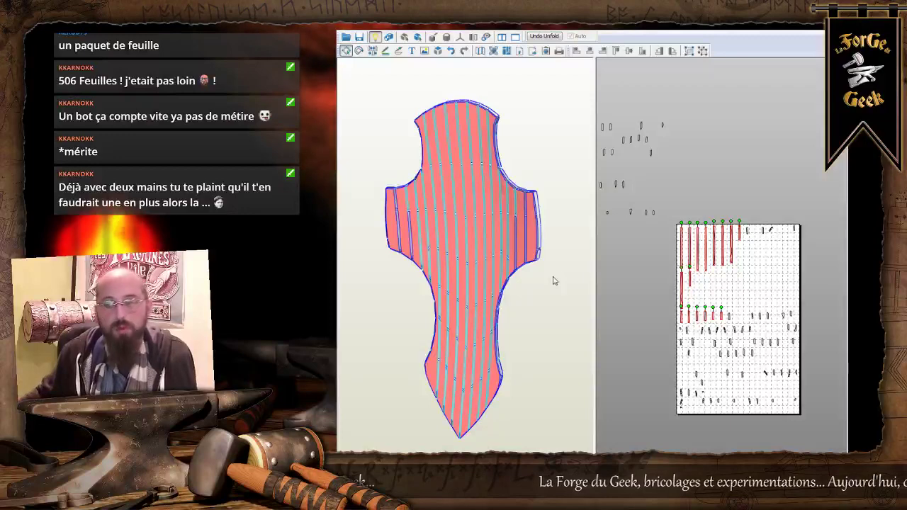
Move the selected back strips off the page grid, beside the right-half front pieces already set aside.
drag(739, 275, 672, 167)
right_drag(668, 180, 746, 235)
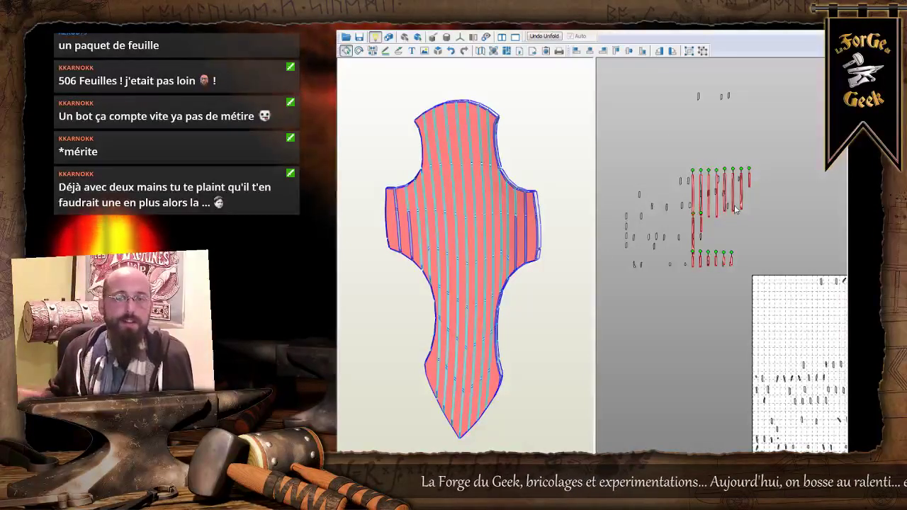
right_drag(782, 306, 741, 245)
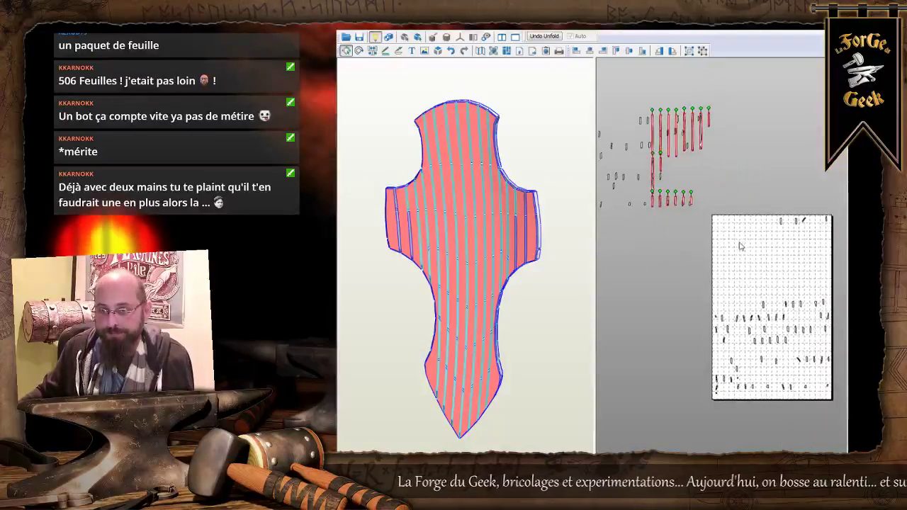
Select all pieces left on the page grid and examine the 3D shield from several angles to see which parts remain.
right_drag(580, 289, 500, 262)
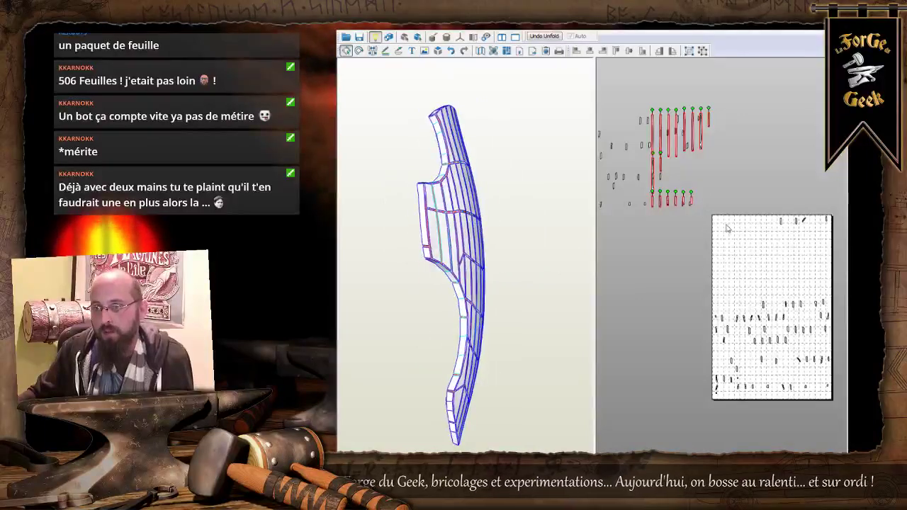
drag(711, 221, 833, 409)
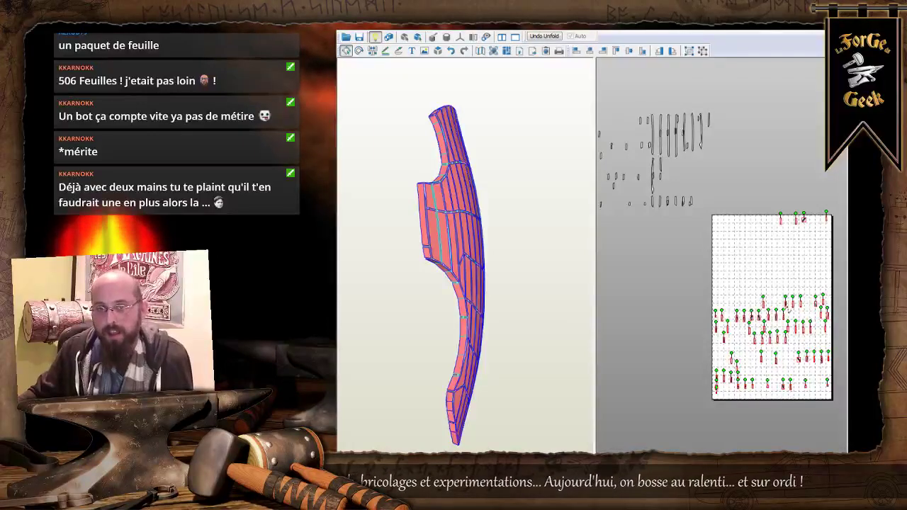
drag(505, 283, 543, 276)
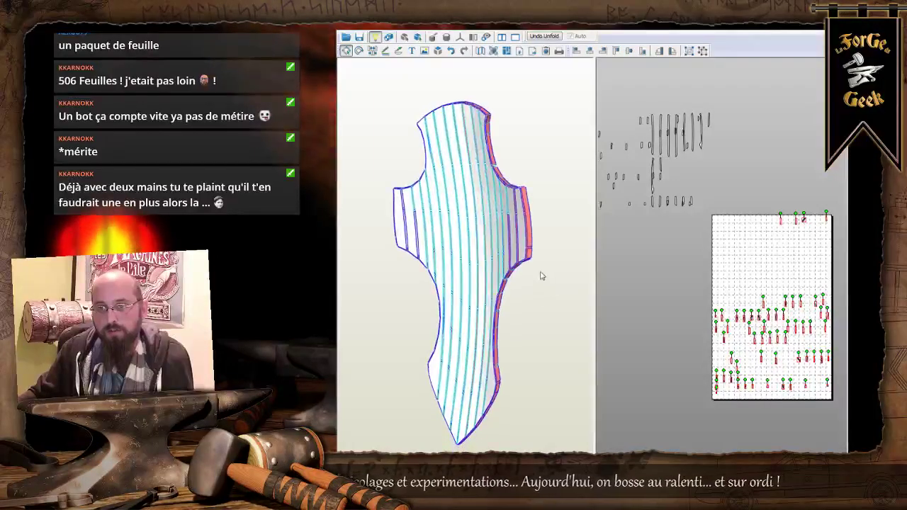
drag(460, 250, 538, 189)
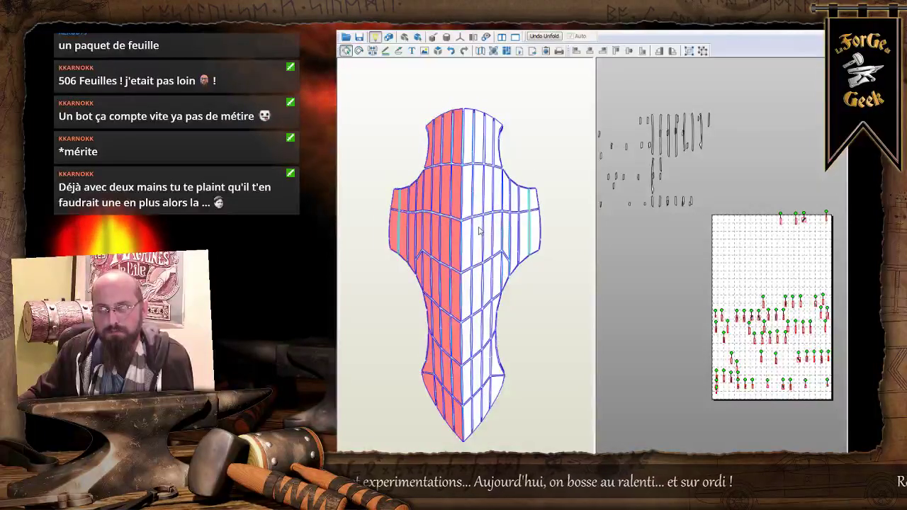
mouse_move(480, 233)
mouse_down()
mouse_move(522, 243)
mouse_move(480, 182)
mouse_move(473, 220)
mouse_up()
right_drag(473, 220, 471, 228)
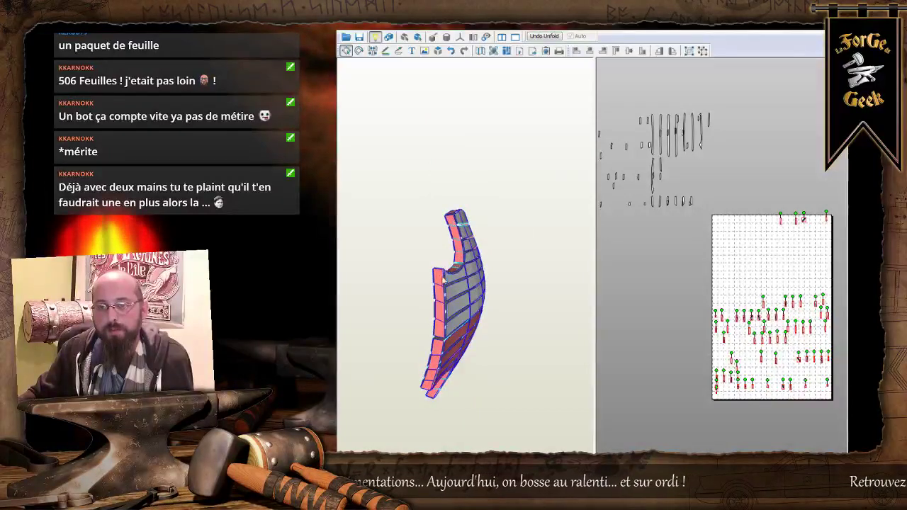
drag(500, 334, 501, 304)
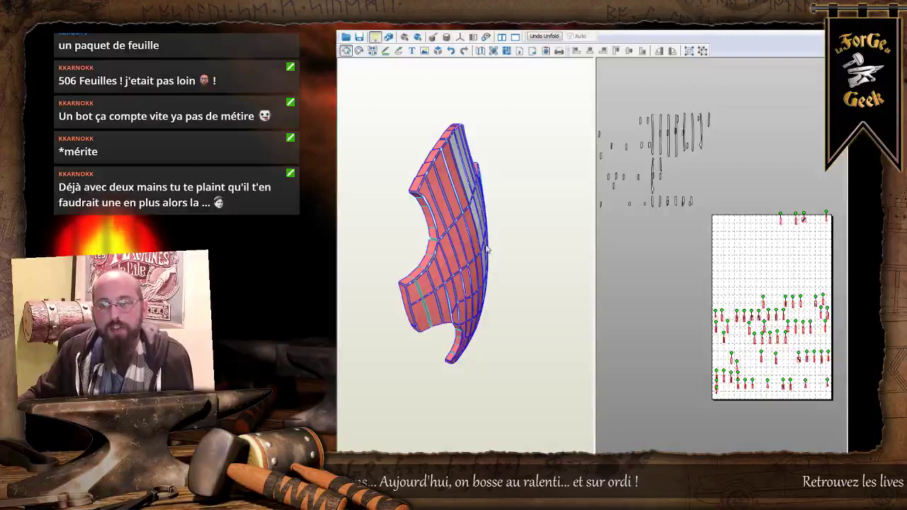
Select the shield's top edge strips and the side edge pieces down to the wing's outer edge.
click(443, 149)
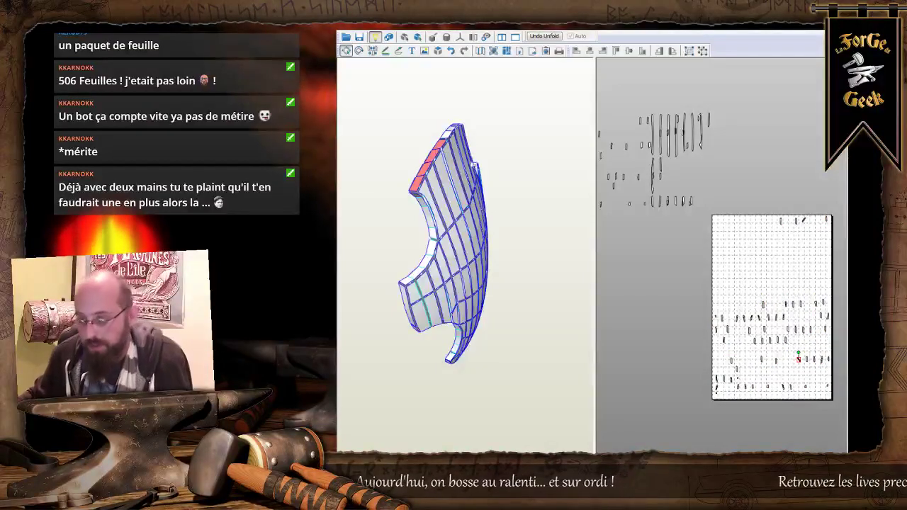
shift+click(450, 135)
shift+click(424, 208)
right_drag(419, 199, 455, 233)
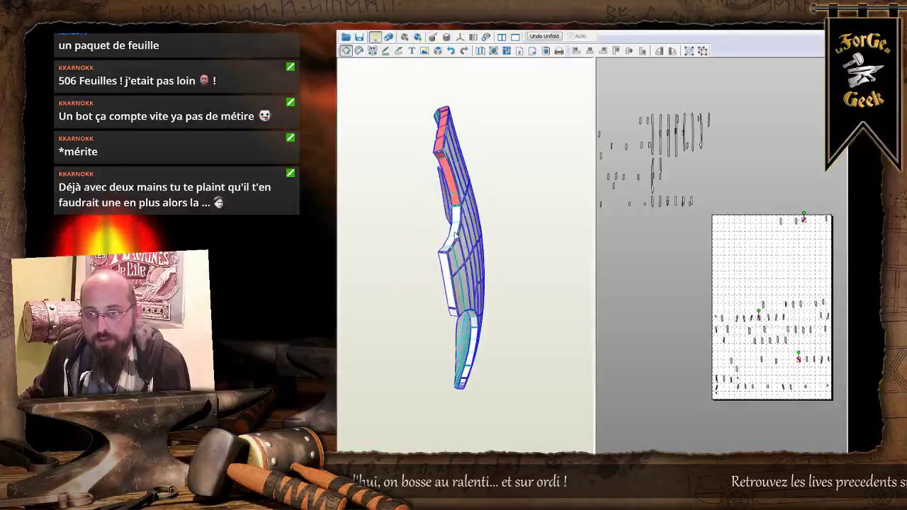
shift+click(455, 228)
shift+click(446, 269)
Add the edge pieces on the same side from beneath the wing down to the shield's tip.
mouse_move(447, 269)
right_down()
mouse_move(461, 298)
mouse_move(460, 280)
right_up()
shift+click(465, 258)
shift+click(473, 285)
shift+click(474, 323)
shift+click(469, 376)
shift+click(461, 404)
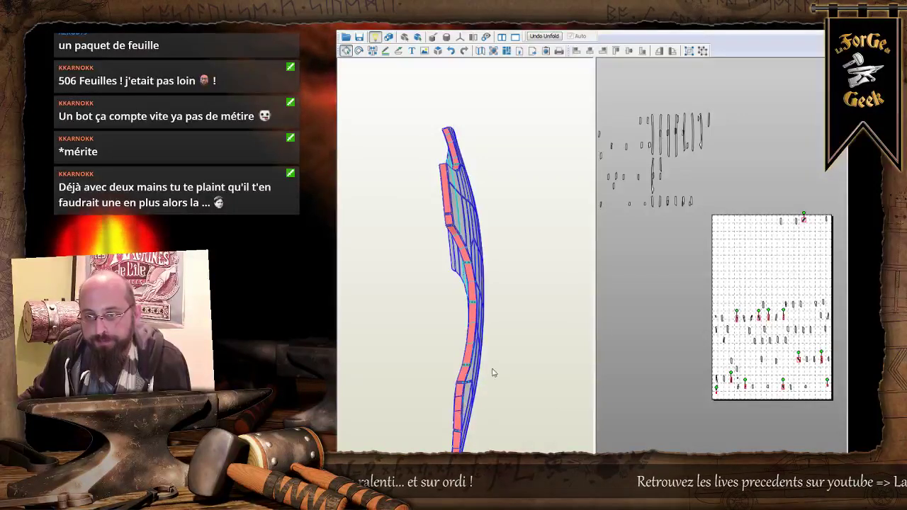
Add the edge pieces on the shield's opposite side to the selection and move all selected edge pieces off the page grid.
mouse_move(508, 309)
mouse_down()
mouse_move(490, 304)
mouse_move(531, 303)
mouse_move(502, 324)
mouse_move(503, 308)
mouse_move(505, 367)
mouse_move(502, 324)
mouse_up()
drag(478, 389, 488, 368)
drag(514, 425, 454, 375)
drag(510, 354, 486, 381)
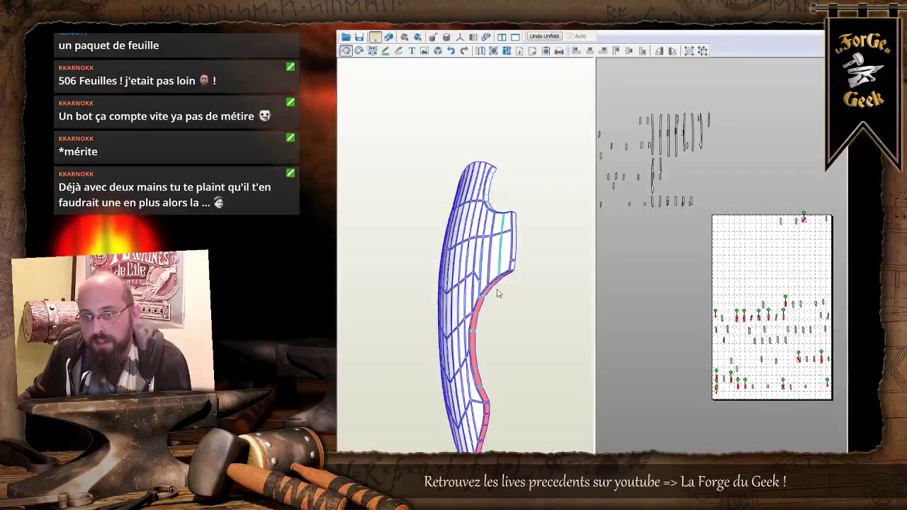
drag(515, 260, 486, 250)
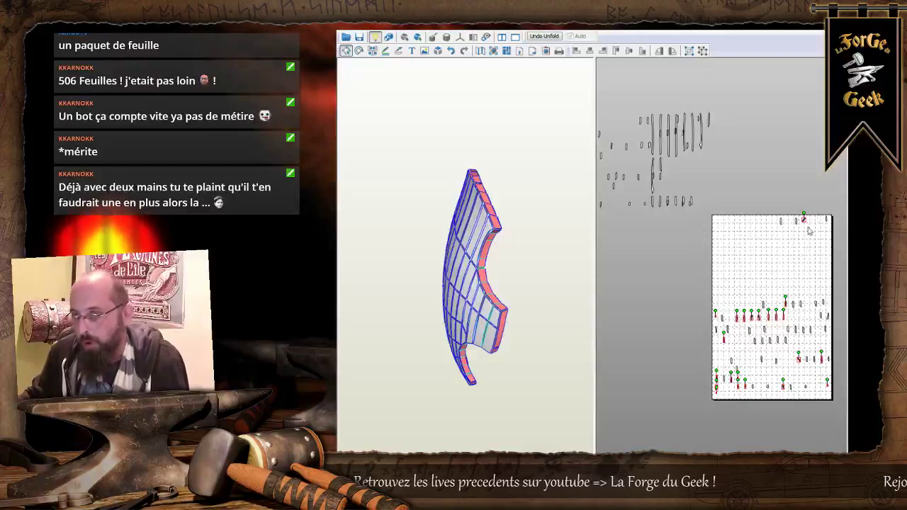
drag(803, 243, 661, 54)
Select every piece left on the page and examine the shield from the front to see which half they form.
drag(703, 219, 832, 393)
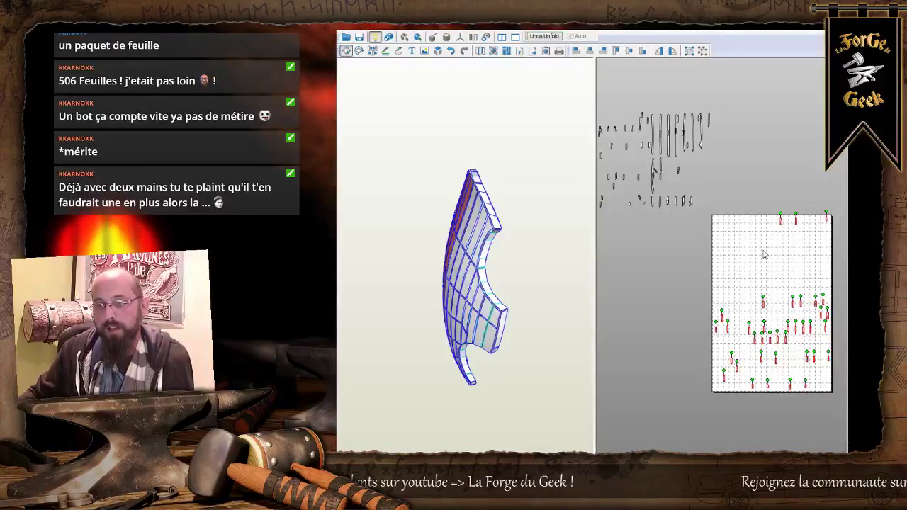
drag(505, 301, 452, 354)
drag(448, 446, 503, 282)
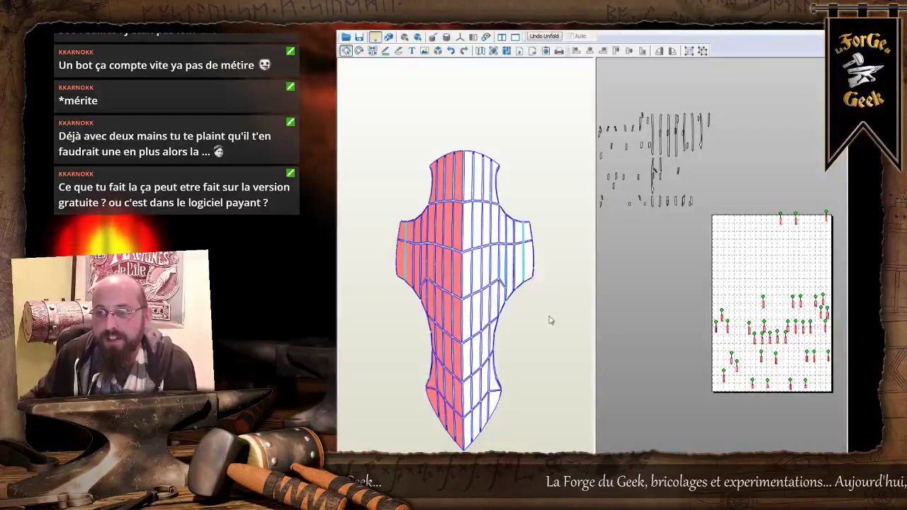
drag(491, 321, 515, 253)
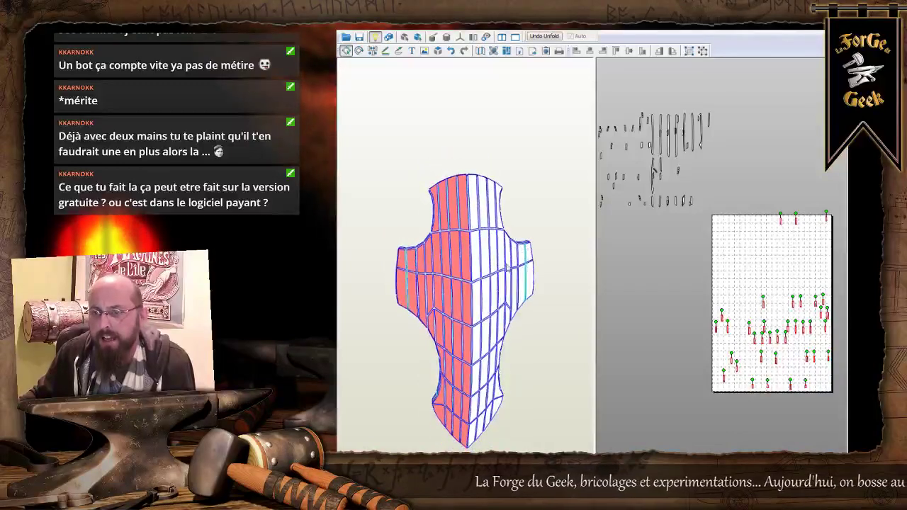
Shift the remaining half-front pieces up and inward on the page so the layout takes up fewer sheets, and clear the selection.
scroll(790, 264, up, 2)
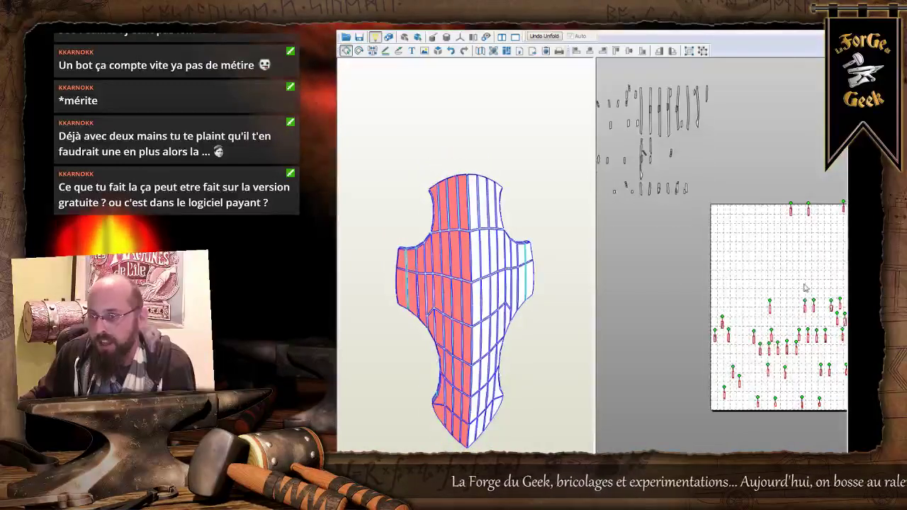
scroll(805, 287, up, 3)
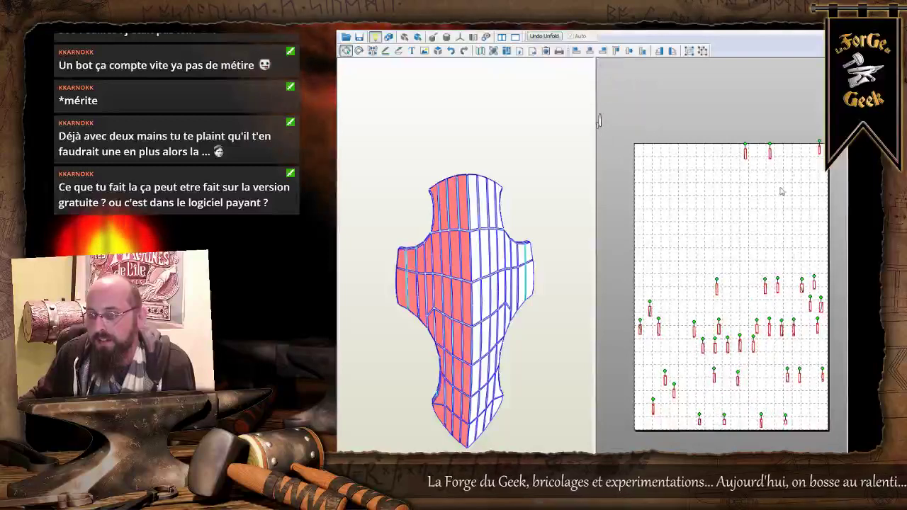
scroll(775, 187, up, 1)
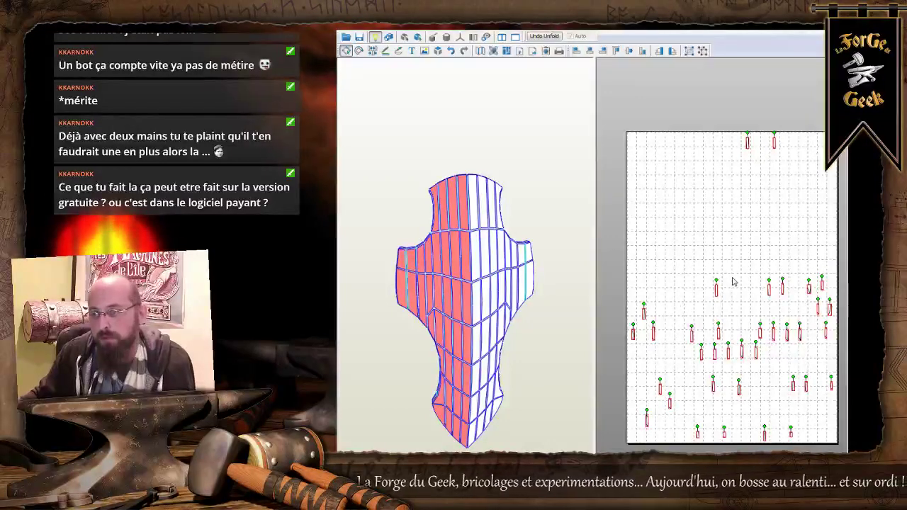
click(742, 256)
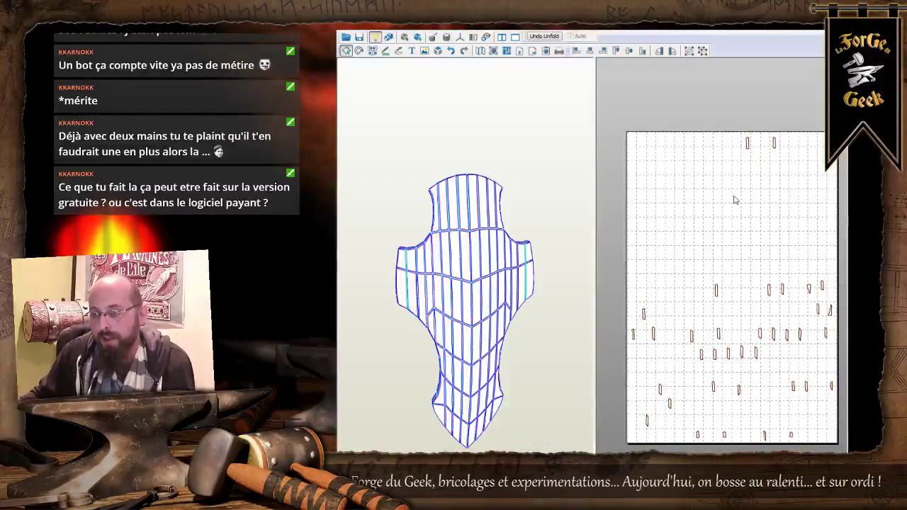
drag(627, 262, 837, 446)
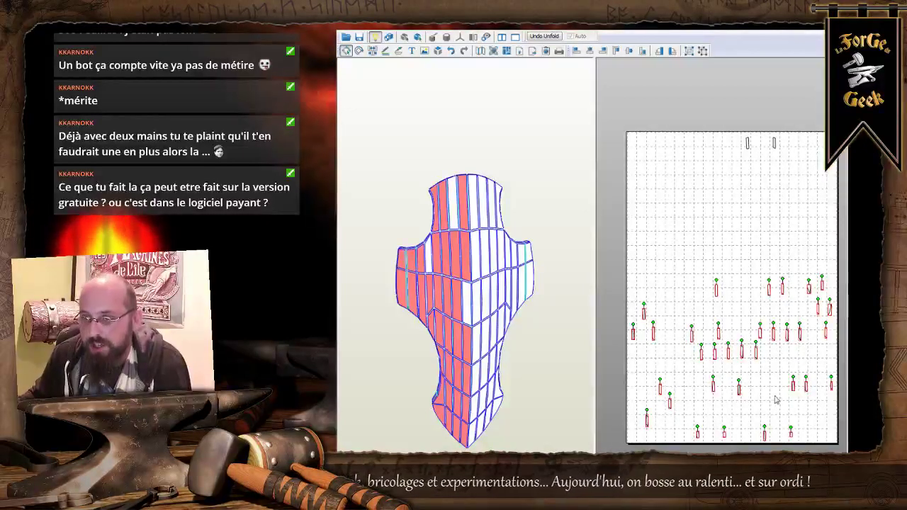
drag(776, 410, 775, 279)
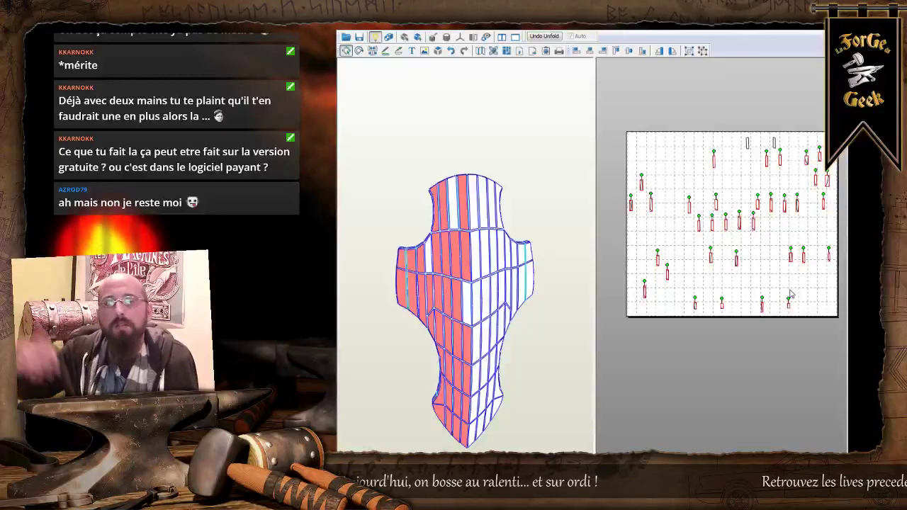
drag(682, 117, 830, 328)
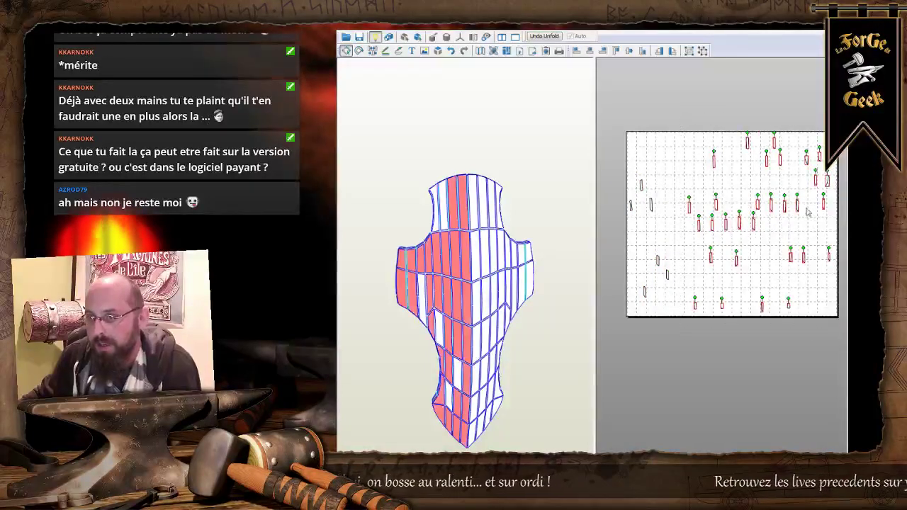
drag(813, 206, 797, 205)
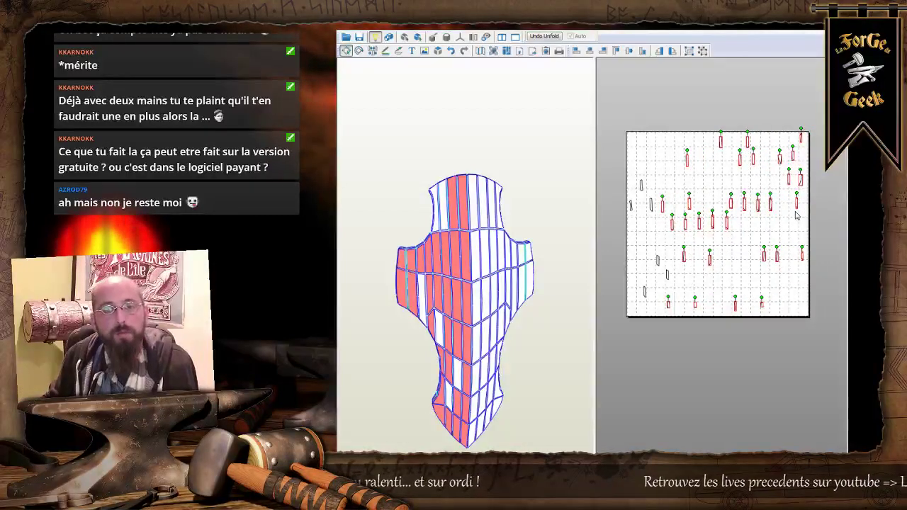
click(758, 341)
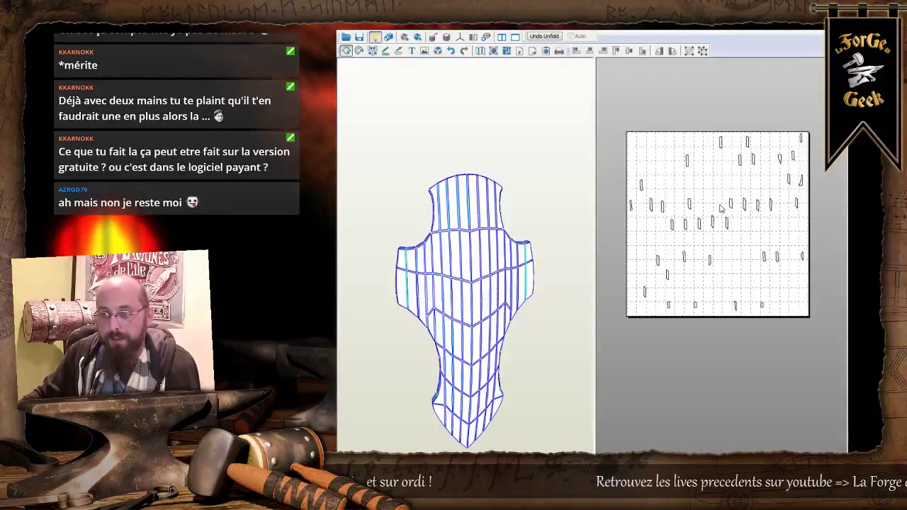
Highlight the column of front pieces beside the centre line, from the shield's top to its tip, and clear the selection.
scroll(721, 210, up, 1)
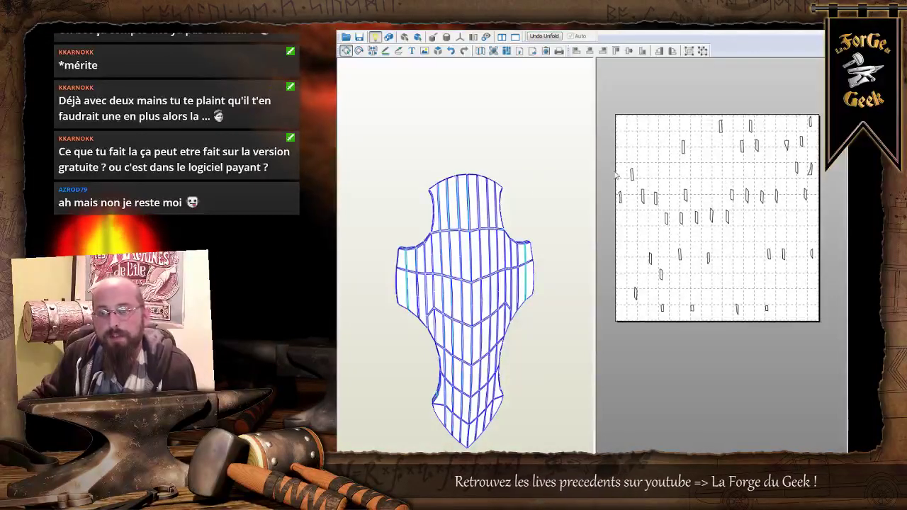
click(467, 213)
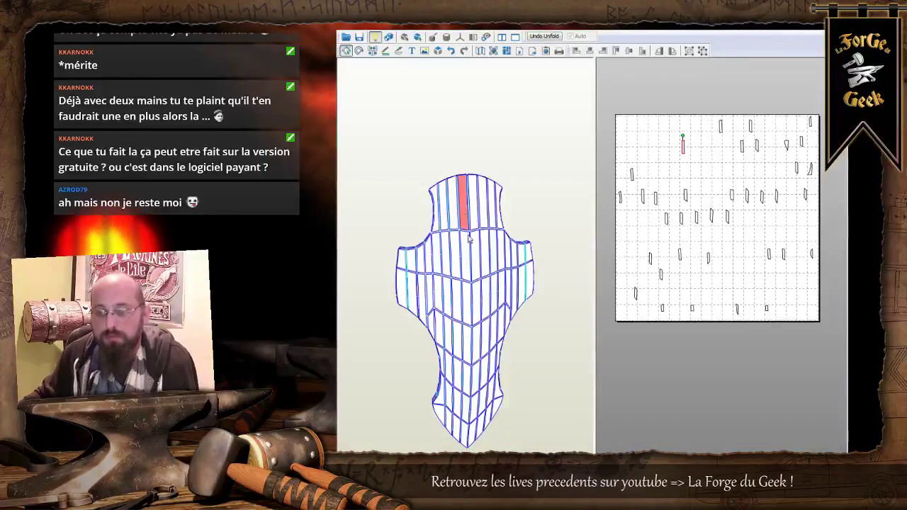
drag(471, 263, 466, 444)
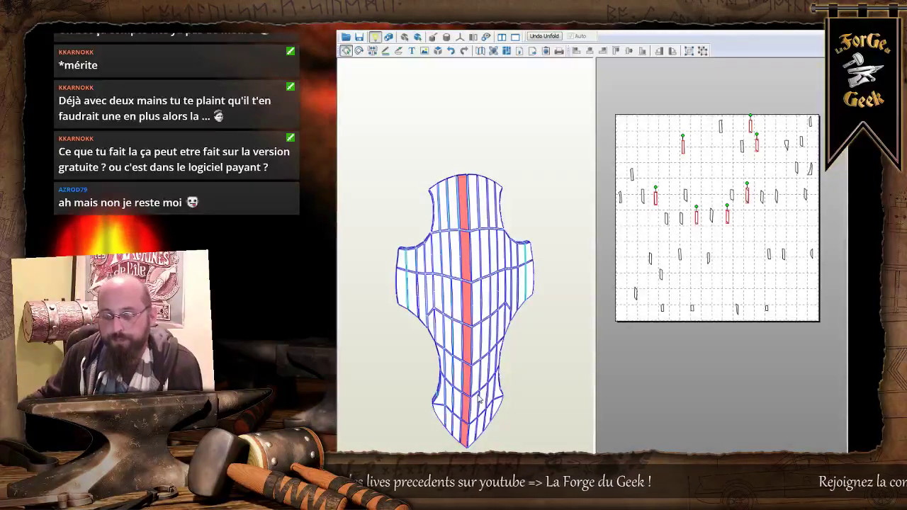
click(510, 210)
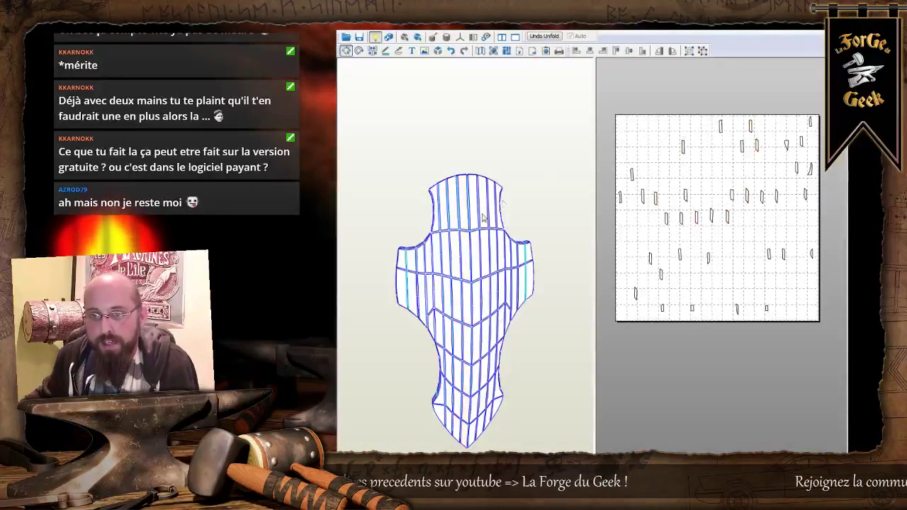
Examine the top two pieces of the column beside the centre line up close and select both to locate them on the page.
scroll(480, 219, up, 5)
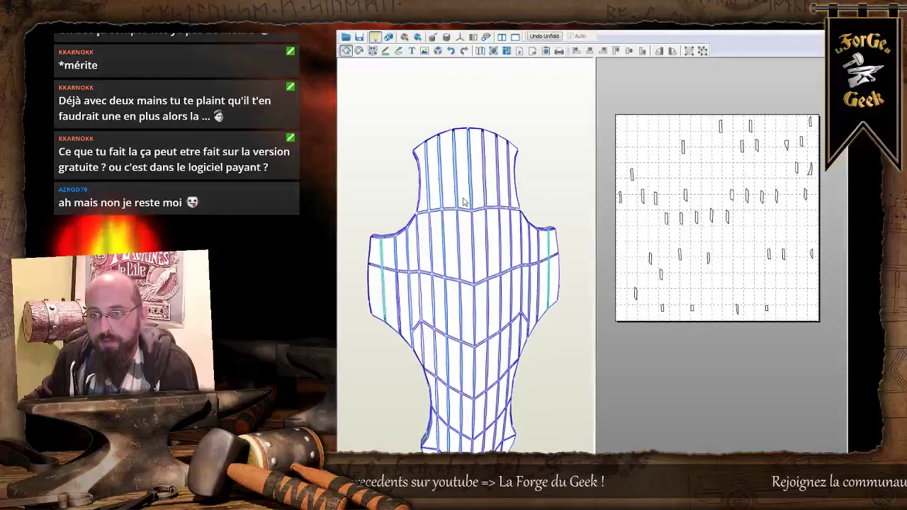
scroll(471, 206, up, 5)
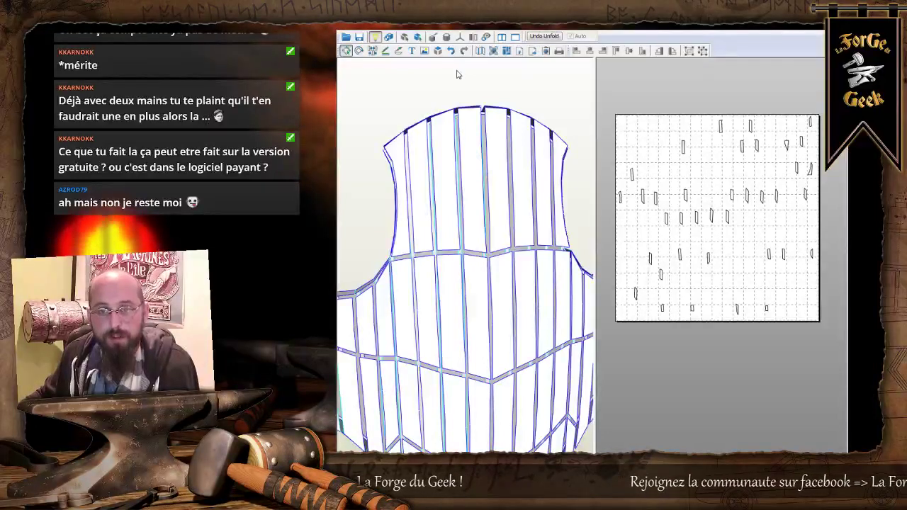
mouse_move(457, 73)
mouse_down()
mouse_move(458, 99)
mouse_move(450, 89)
mouse_up()
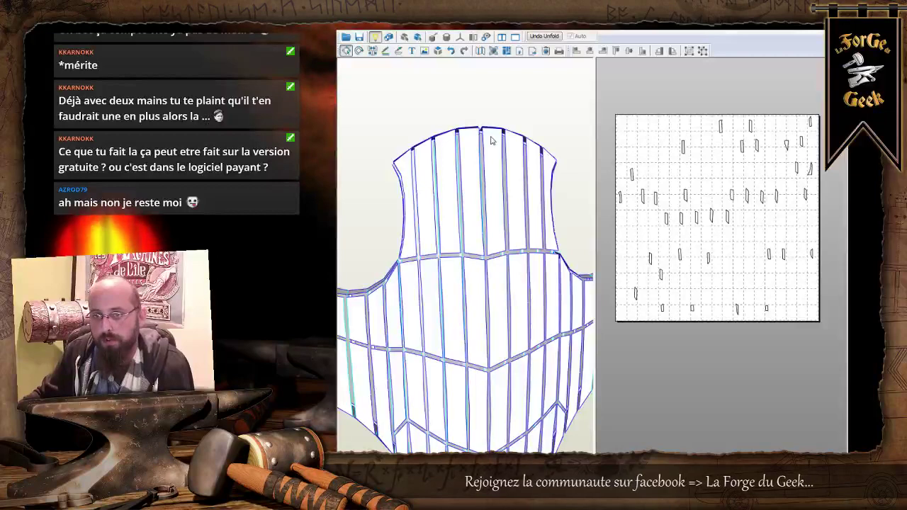
drag(503, 203, 524, 178)
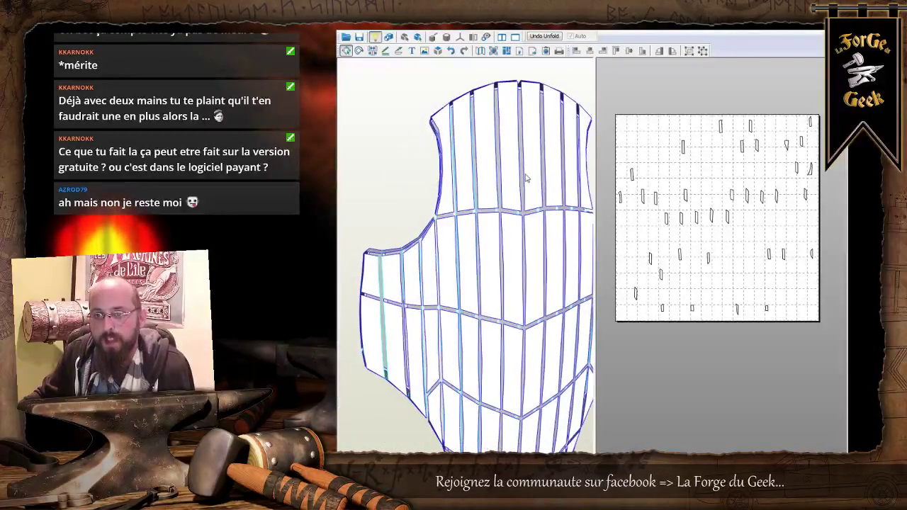
shift+click(513, 245)
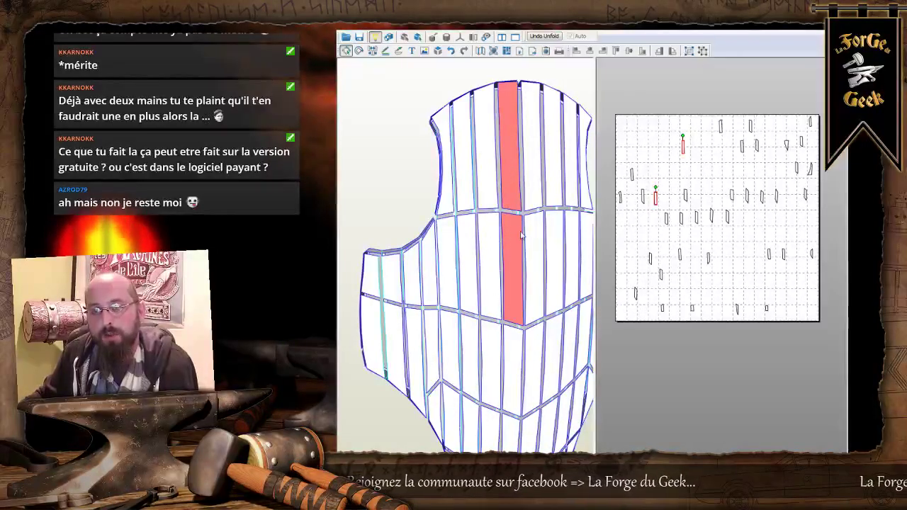
Switch to joining and disjoining faces and try the shared edge between the top two pieces beside the centre line.
click(372, 52)
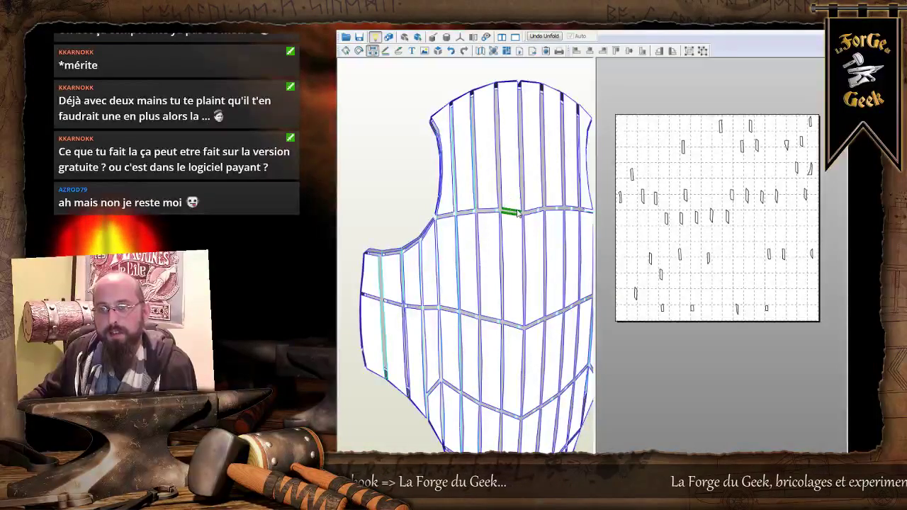
scroll(536, 178, up, 3)
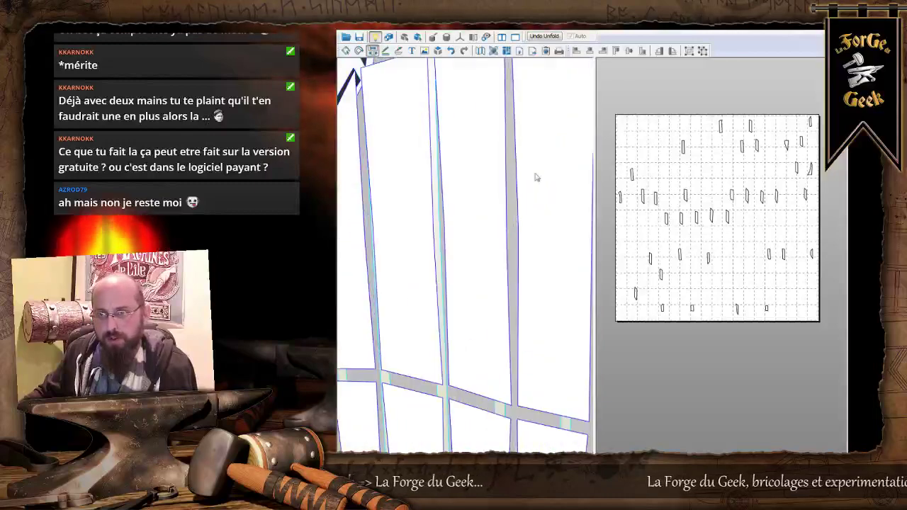
drag(537, 167, 515, 178)
scroll(486, 206, down, 3)
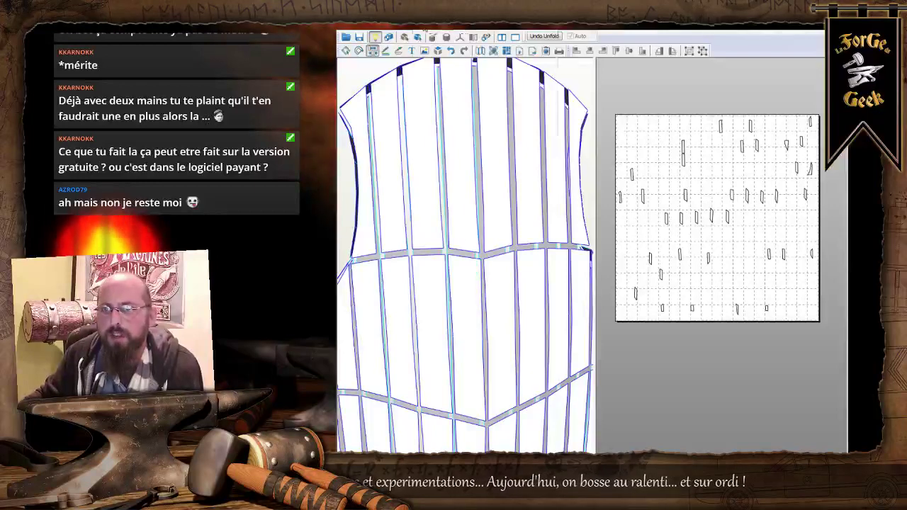
Turn the Highlight Fold Lines display on and back off.
right_click(413, 32)
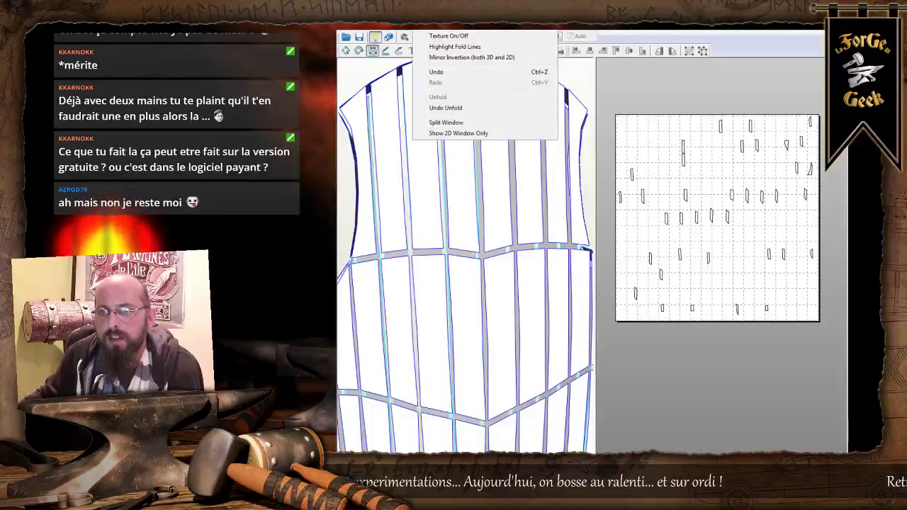
click(435, 46)
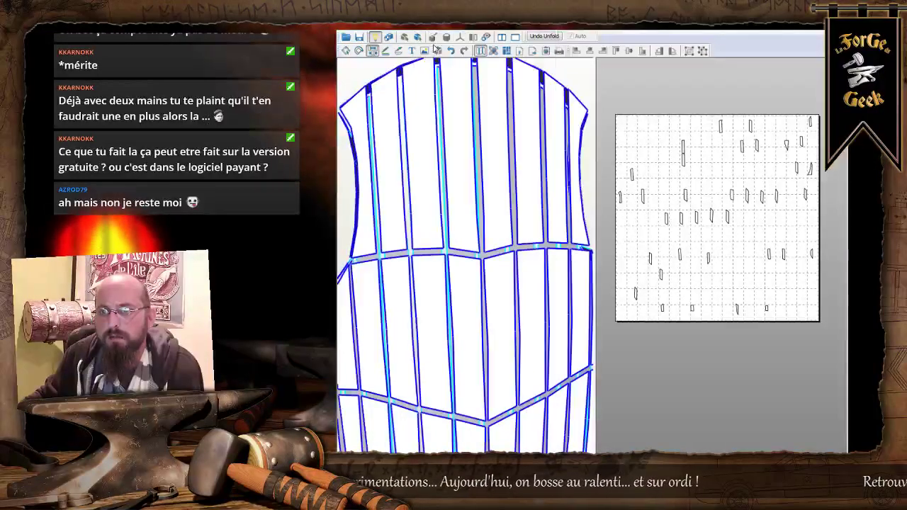
right_click(412, 30)
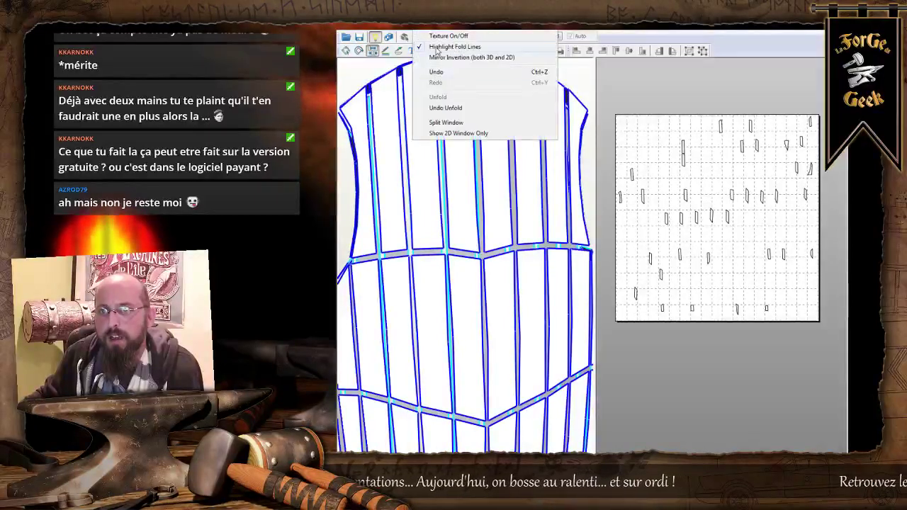
click(425, 46)
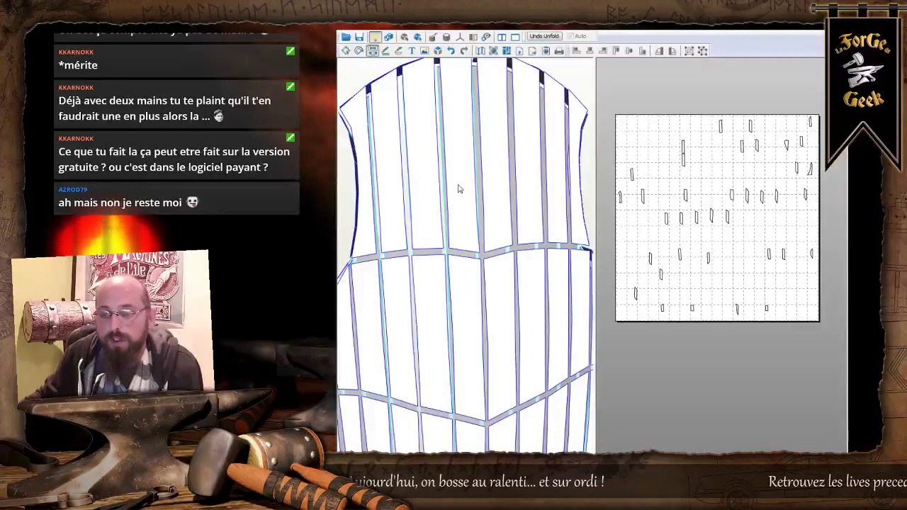
Join the front pieces beside the centre line edge to edge into one long strip from the shield's top to its tip.
scroll(482, 251, down, 2)
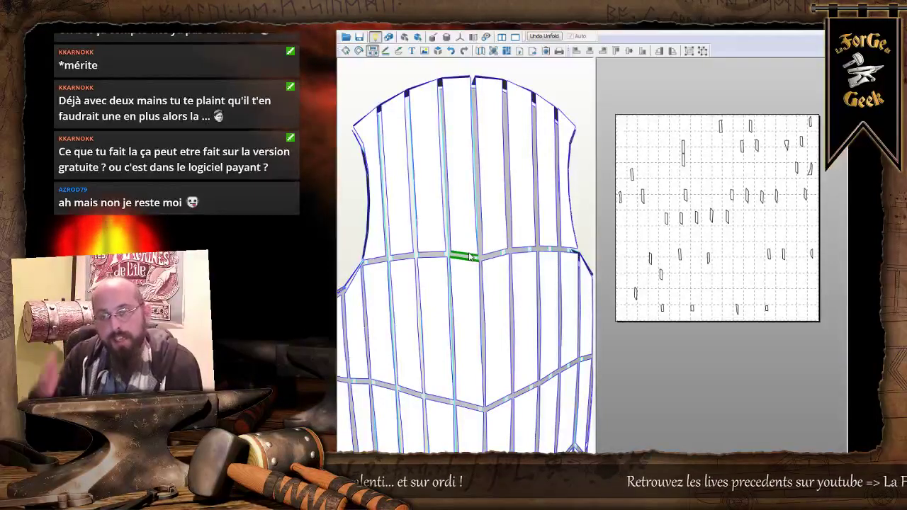
click(469, 256)
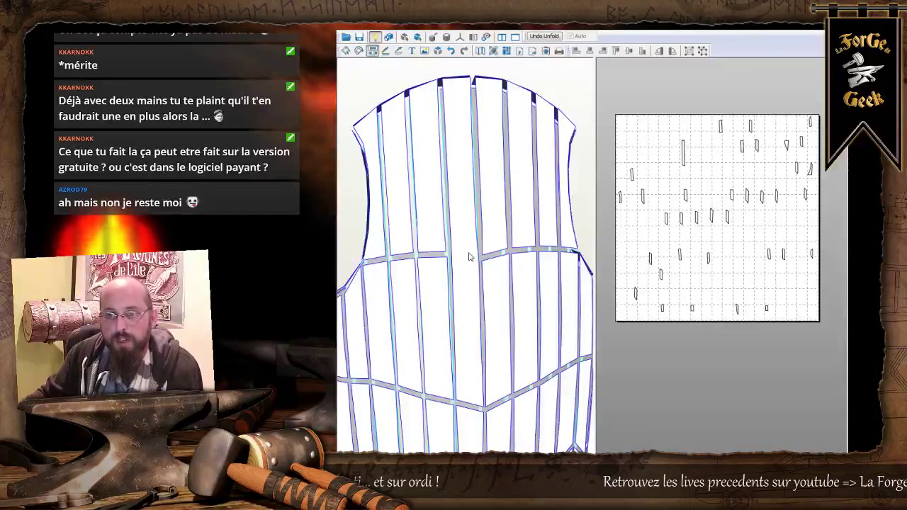
click(469, 403)
middle_drag(481, 410, 478, 167)
click(469, 300)
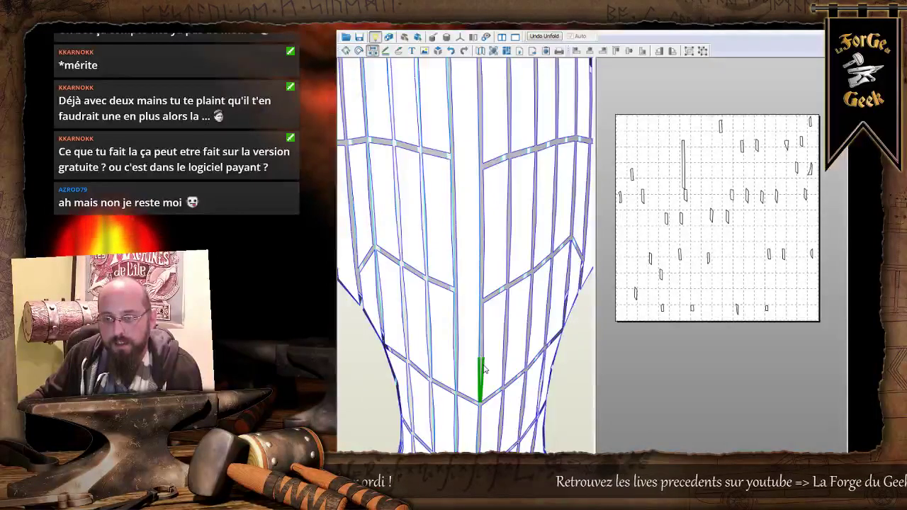
middle_drag(485, 382, 487, 260)
click(471, 279)
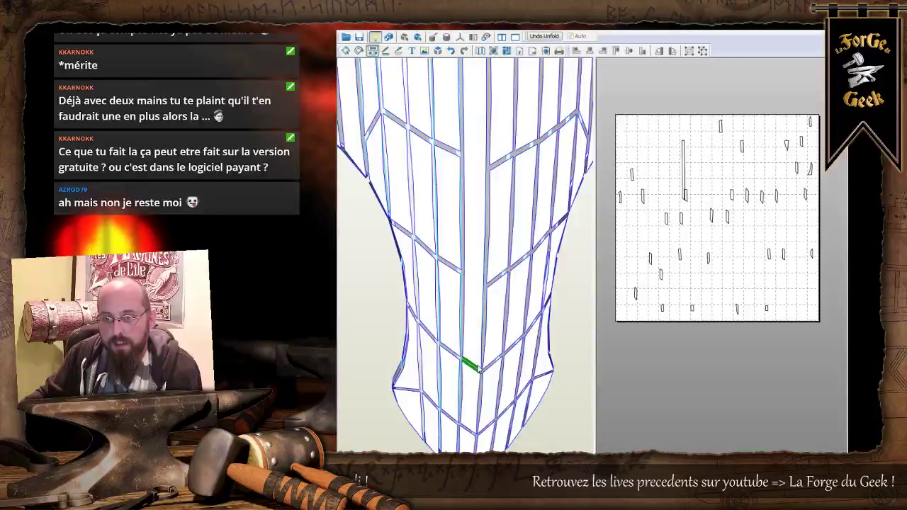
click(469, 367)
click(463, 425)
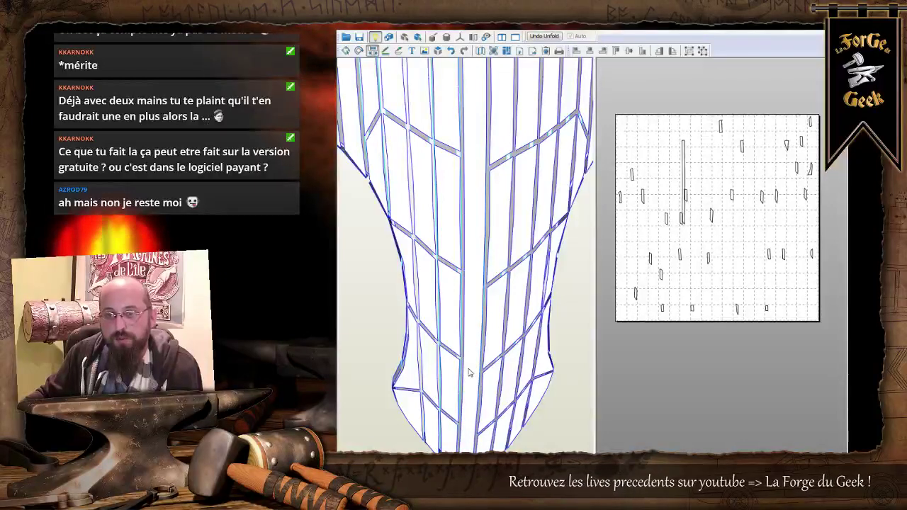
Select the long strip beside the centre line and move it to a clear spot on the page, away from the small pieces.
click(346, 51)
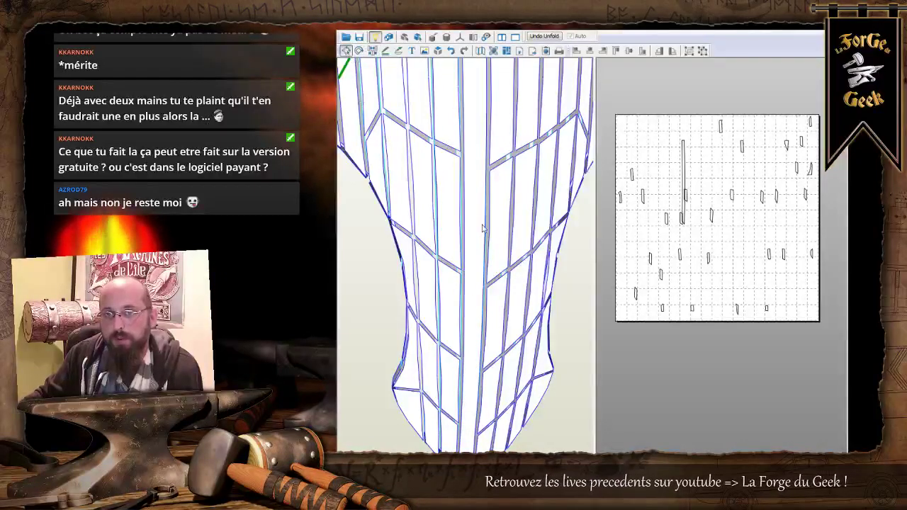
scroll(482, 229, down, 5)
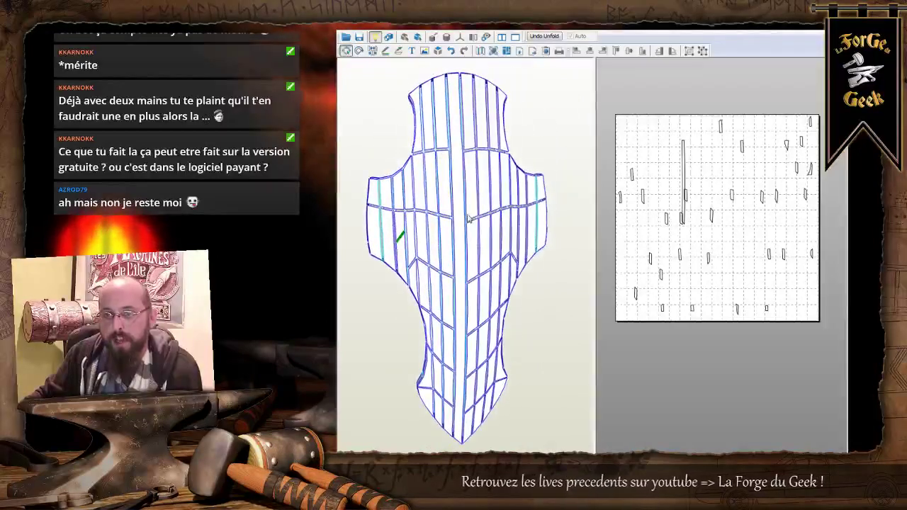
click(460, 198)
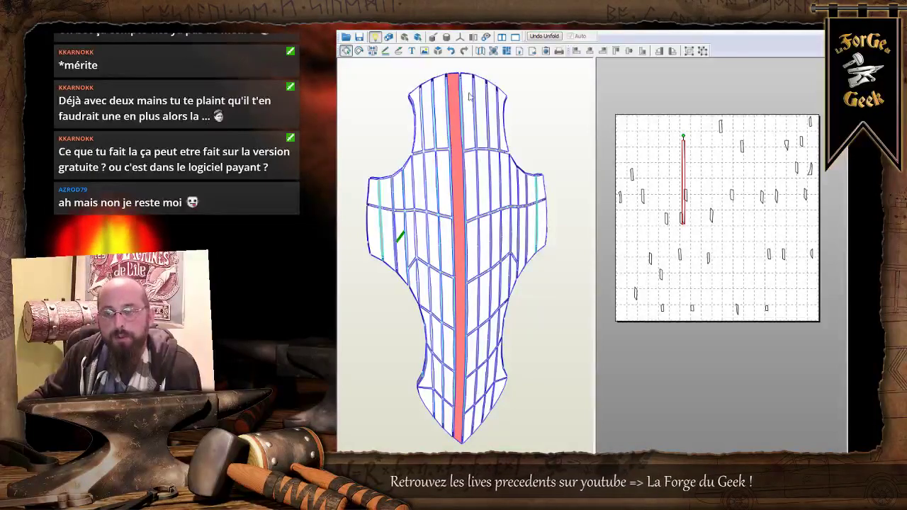
scroll(749, 220, up, 3)
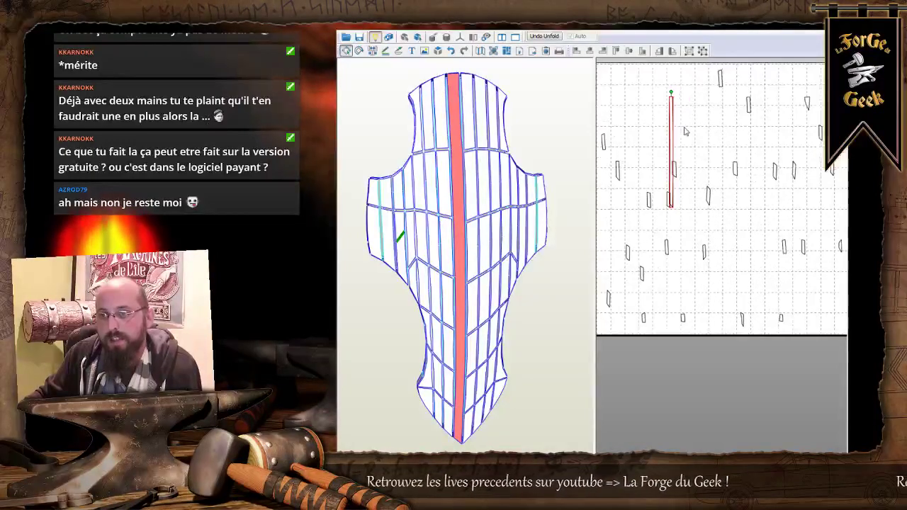
scroll(750, 219, up, 2)
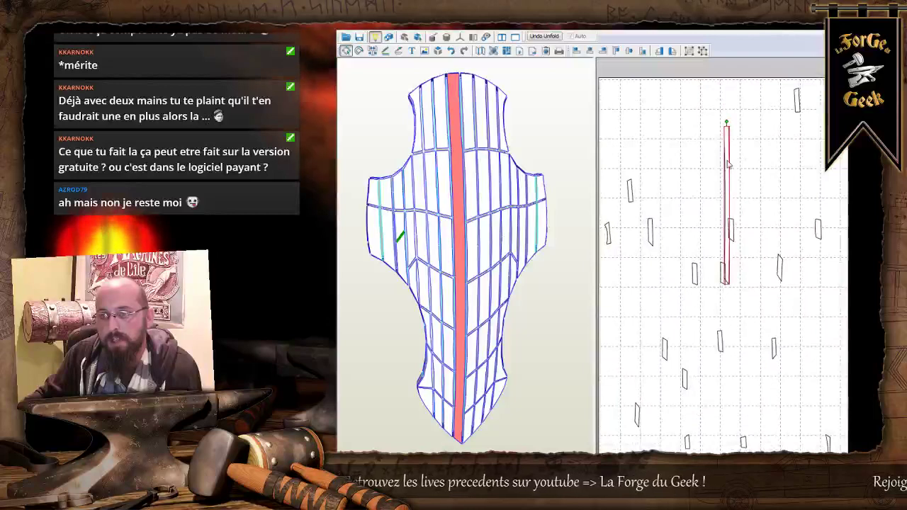
drag(701, 146, 680, 147)
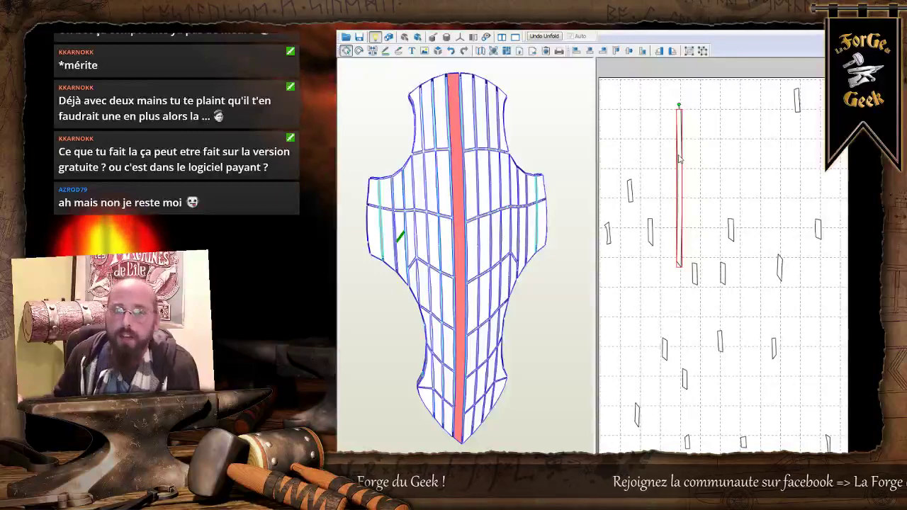
Join the front pieces of the second column from the centre line edge to edge into one full-height strip.
click(443, 136)
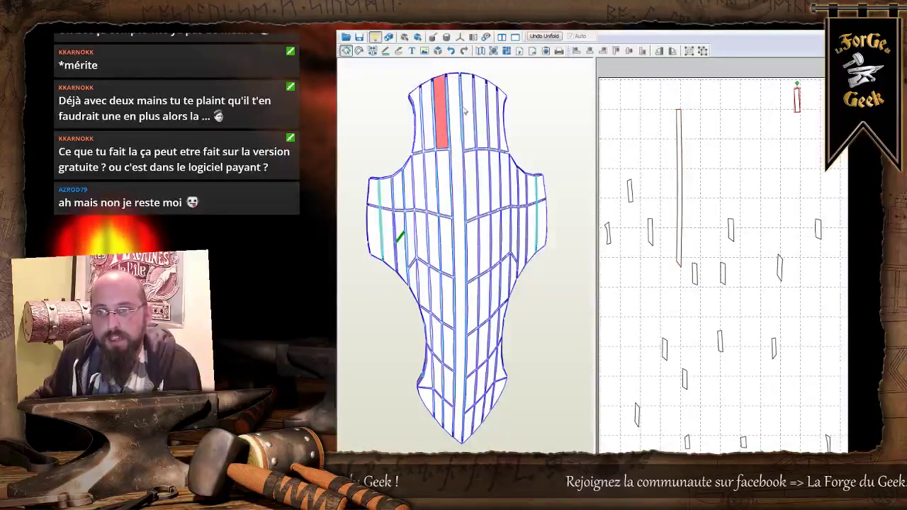
scroll(446, 122, up, 2)
middle_drag(452, 103, 476, 176)
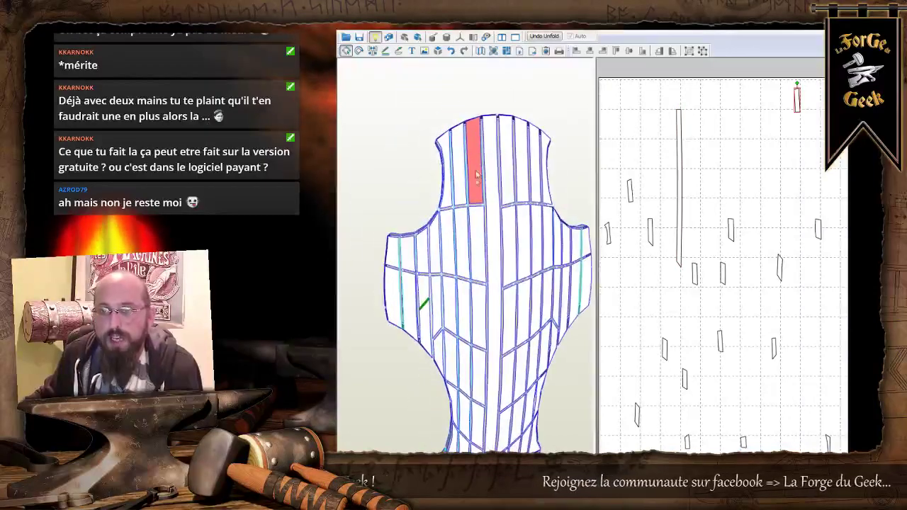
click(373, 52)
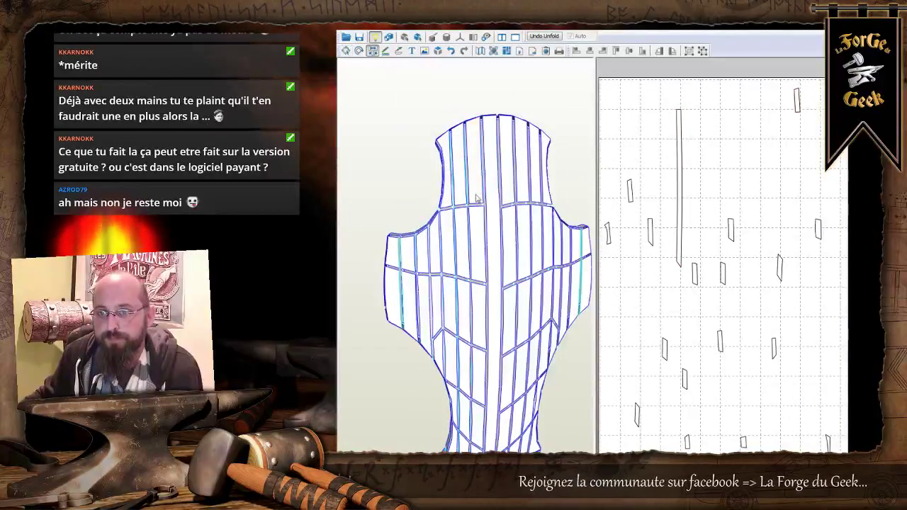
click(479, 287)
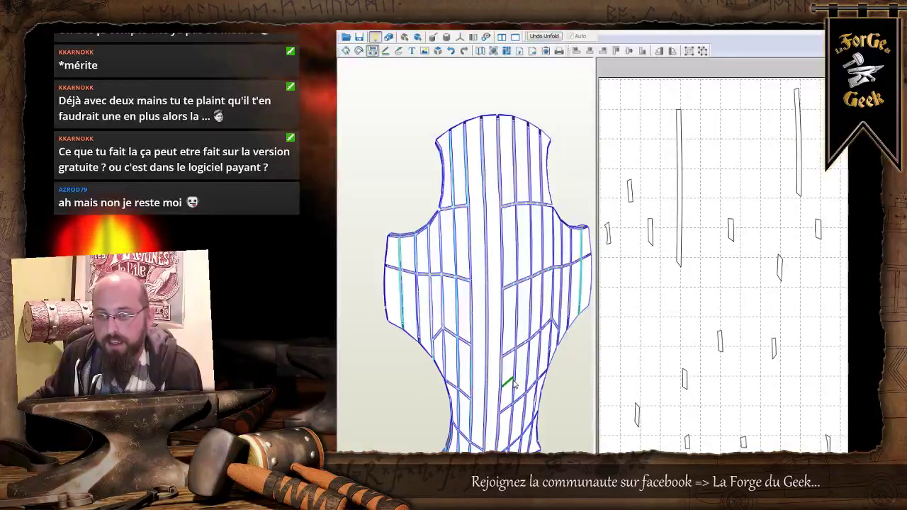
drag(510, 386, 519, 298)
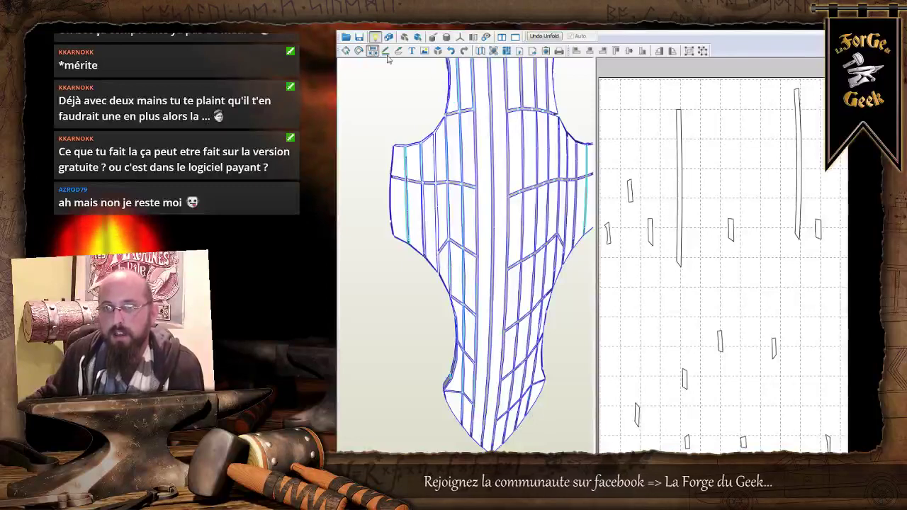
Move the second column's long strip on the page so it stands right beside the first strip.
click(347, 51)
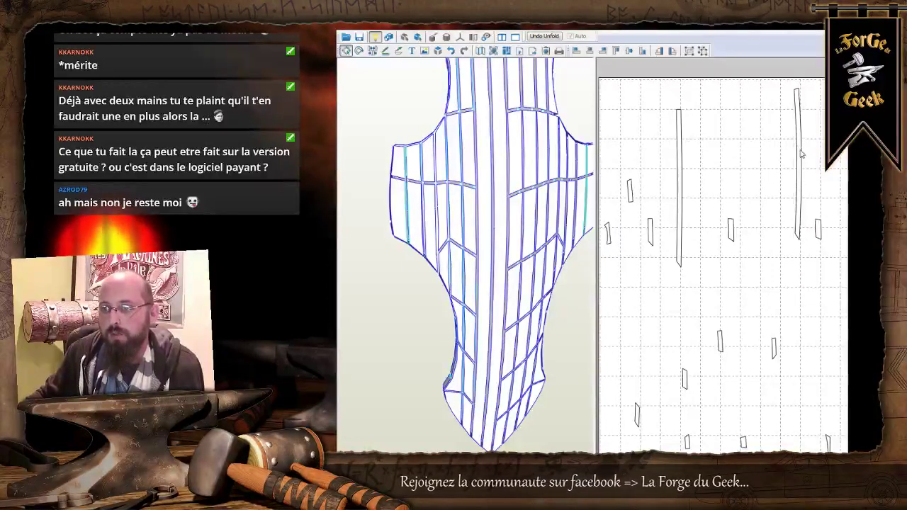
drag(713, 182, 674, 176)
drag(698, 139, 667, 147)
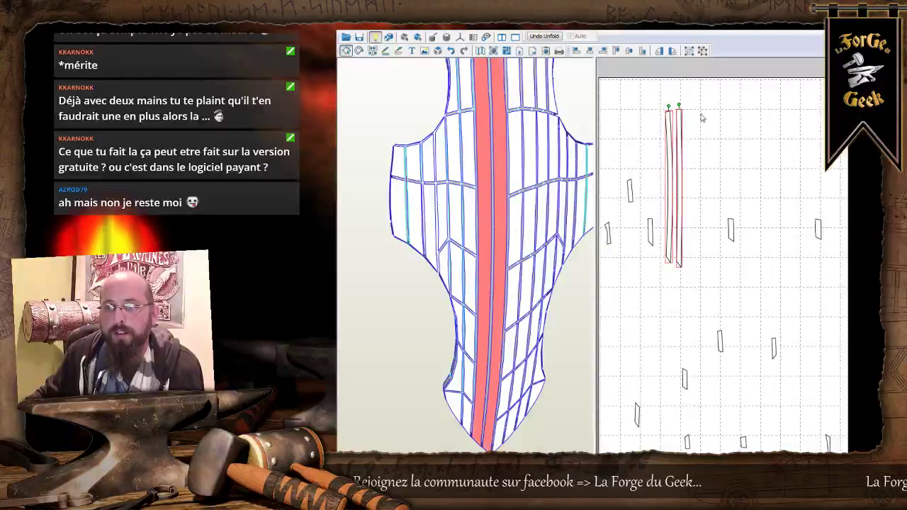
Identify the two long strips on the model and move them together closer to the page's upper edge.
middle_drag(700, 114, 716, 153)
click(715, 157)
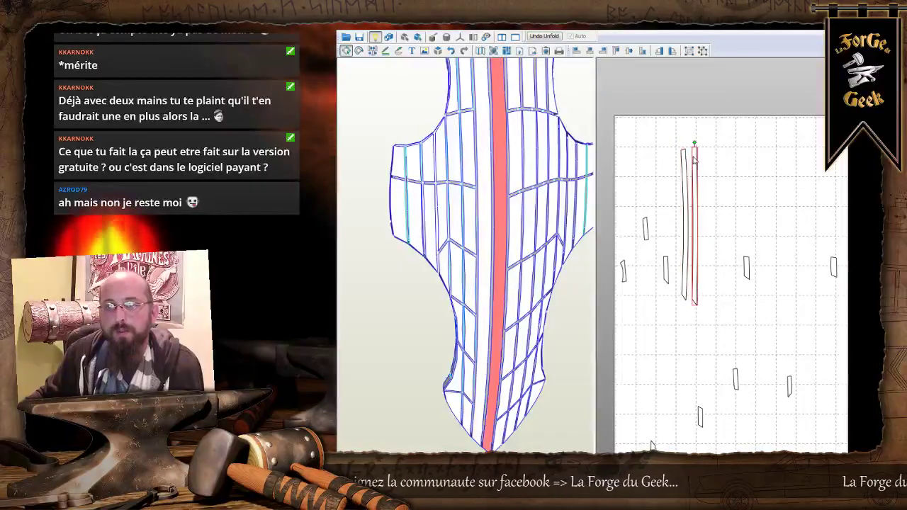
click(684, 166)
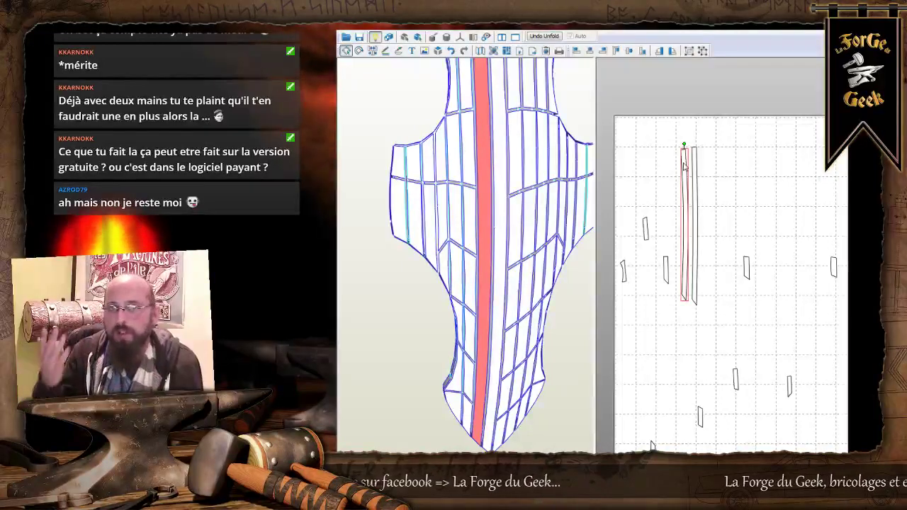
drag(710, 137, 731, 140)
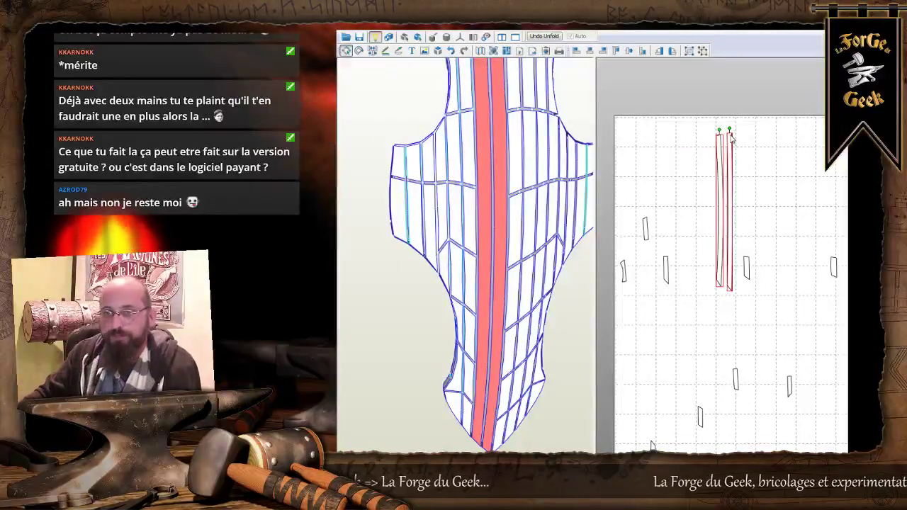
Join the front pieces of the third column from the centre line edge to edge into one long strip.
middle_drag(516, 126, 509, 168)
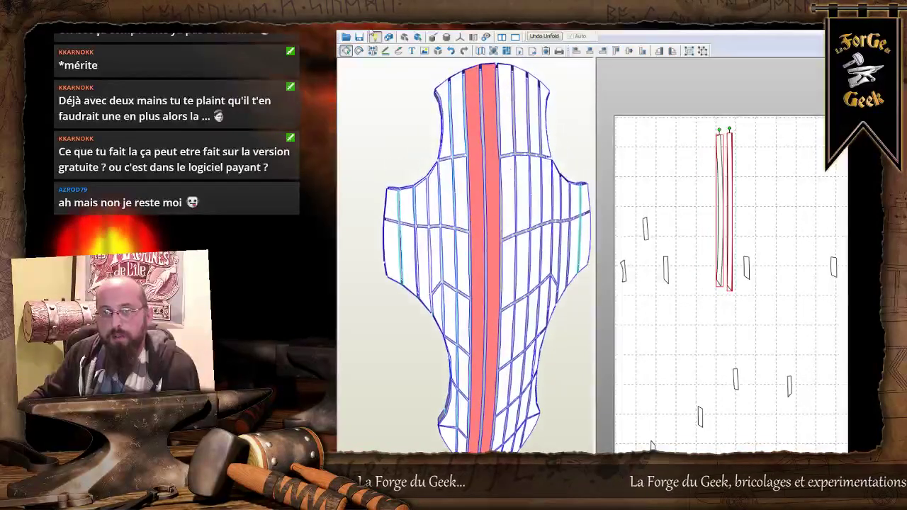
click(372, 51)
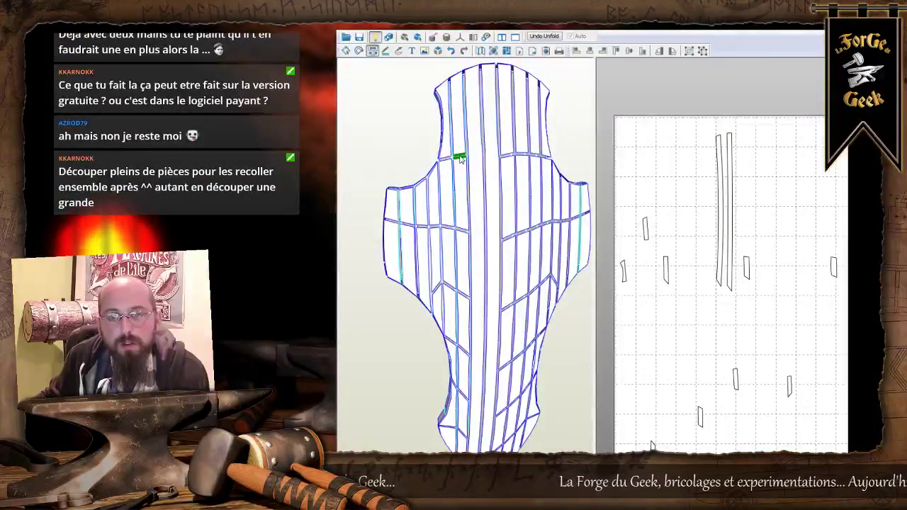
click(460, 158)
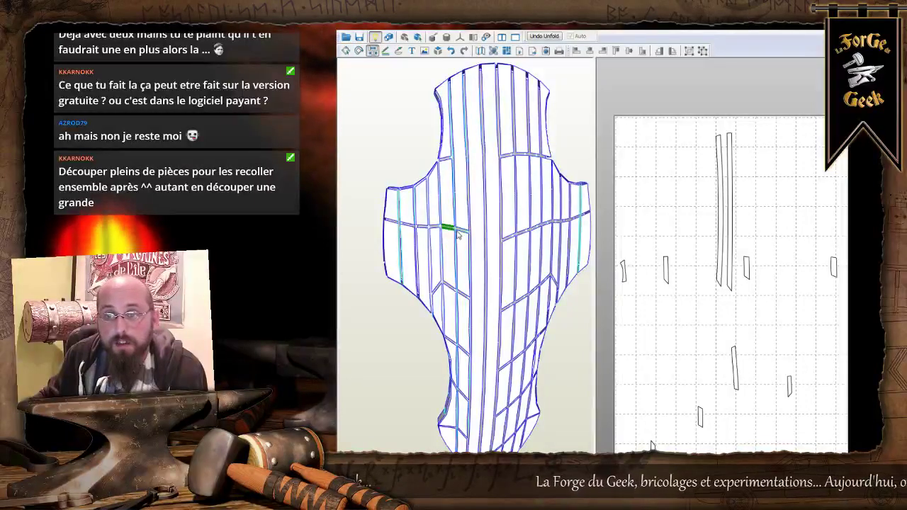
click(457, 241)
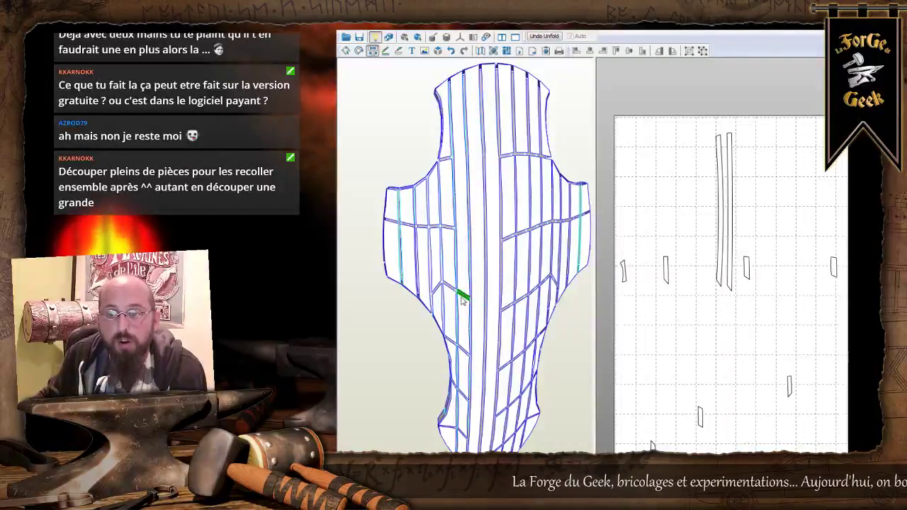
click(464, 398)
click(464, 439)
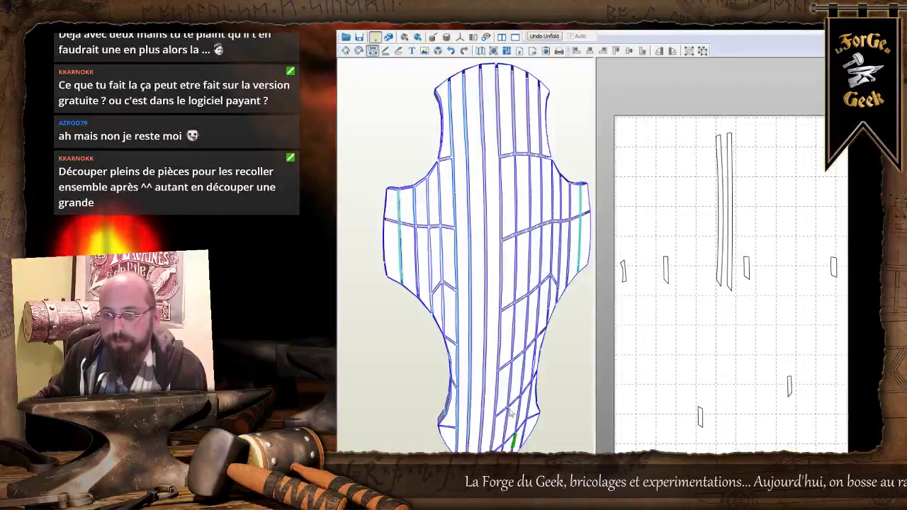
Select the third column's strip and place it on the page beside the other two long strips.
click(468, 239)
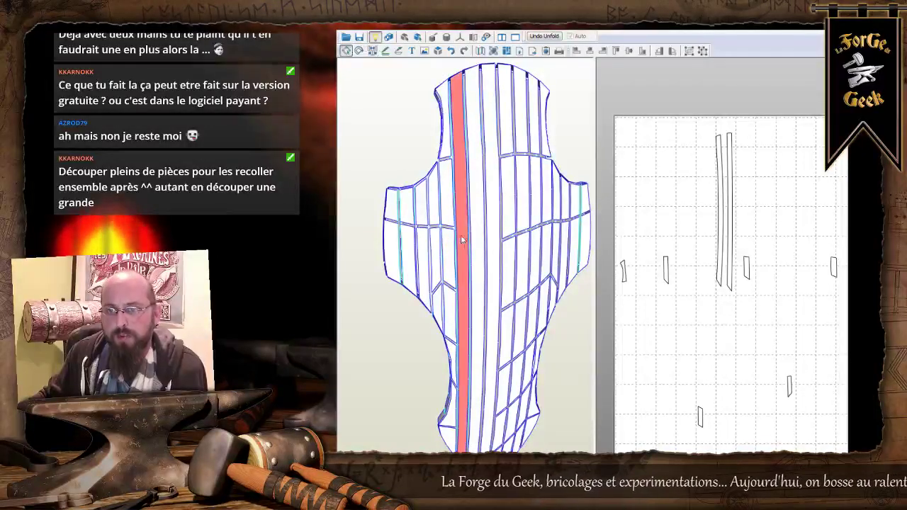
scroll(684, 343, down, 2)
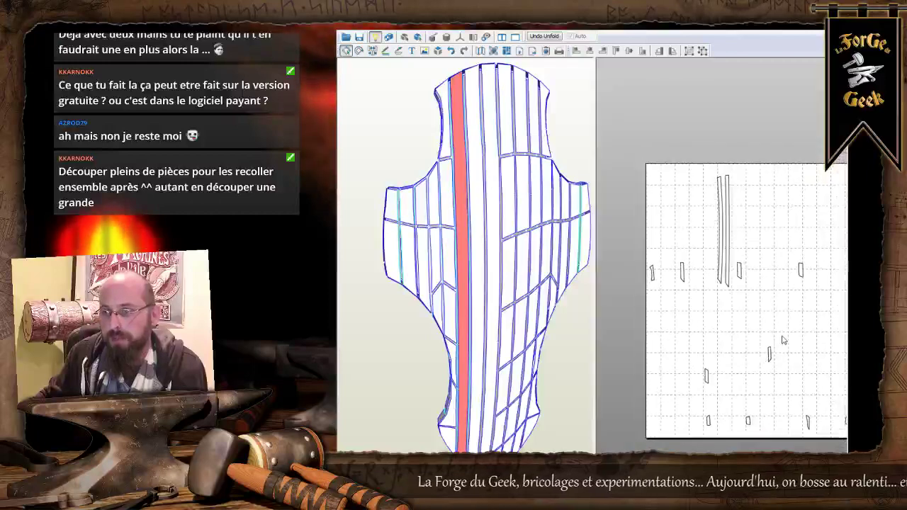
right_drag(777, 343, 738, 370)
drag(815, 220, 669, 221)
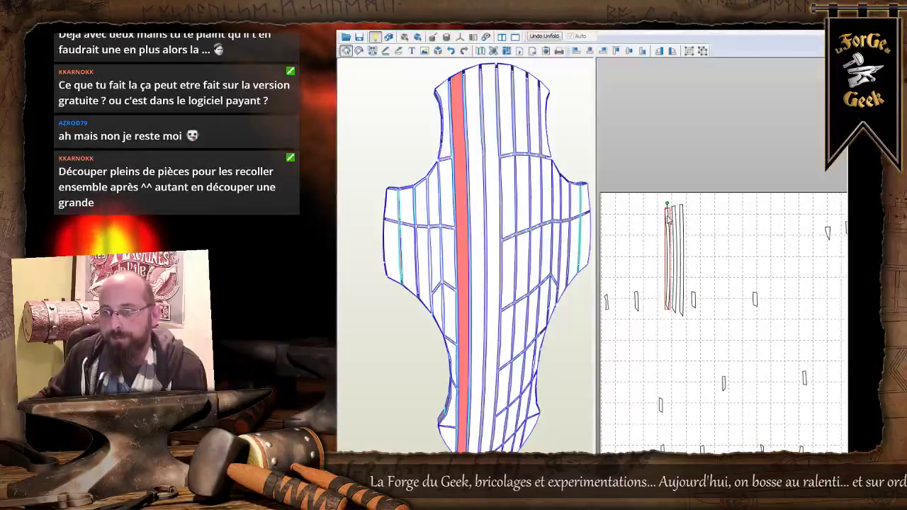
Join the front pieces of the fourth column from the centre line, down to the flared lower corner, into one strip.
click(372, 51)
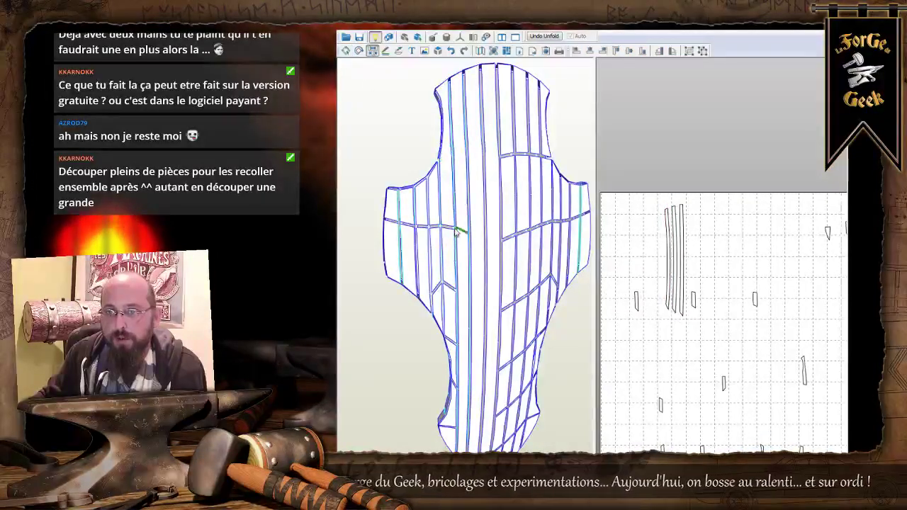
click(451, 286)
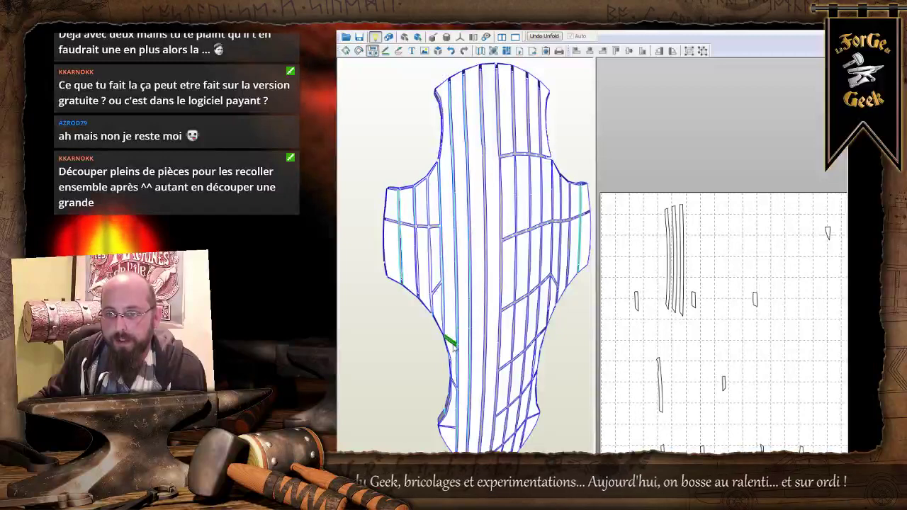
click(451, 343)
click(453, 388)
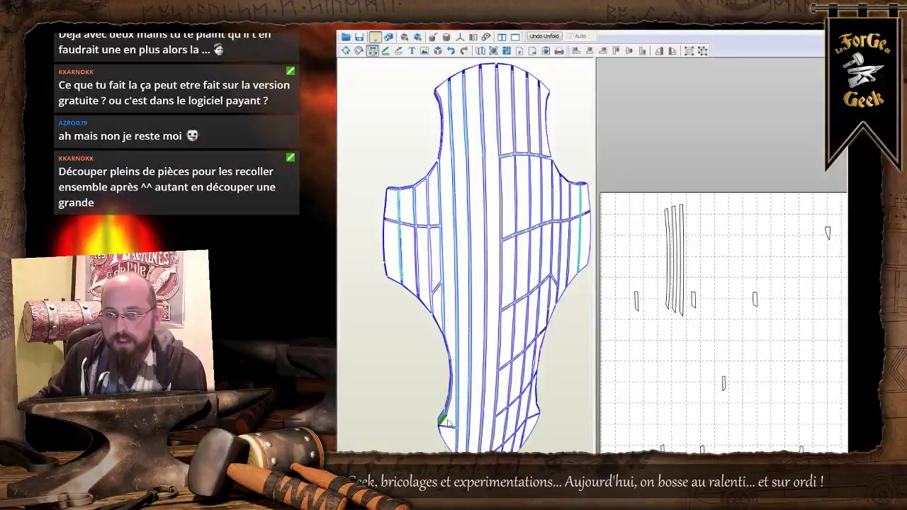
click(449, 427)
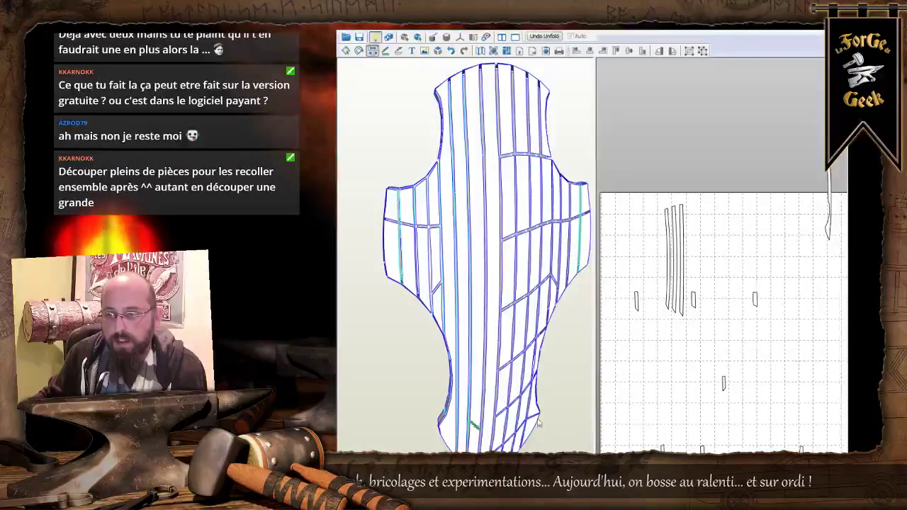
Select the fourth column's strip and place it on the page next to the three aligned strips.
click(346, 50)
click(451, 309)
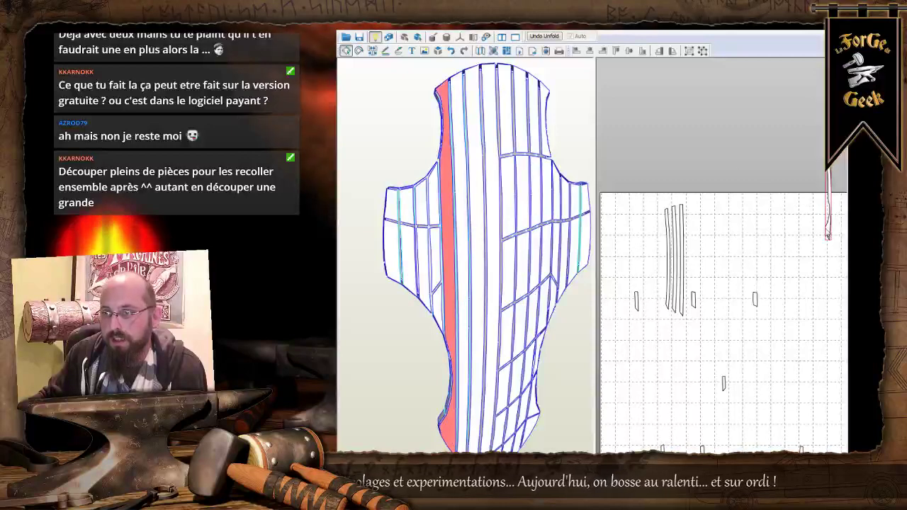
drag(828, 231, 659, 296)
Join the pieces of the fifth column, the first in the side wing, and place the short strip beside the four long ones.
click(373, 51)
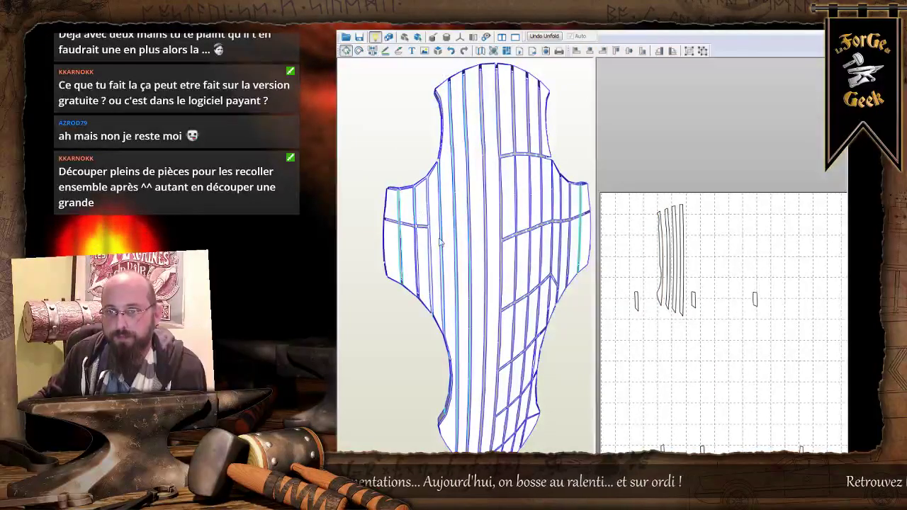
click(434, 253)
scroll(734, 290, down, 3)
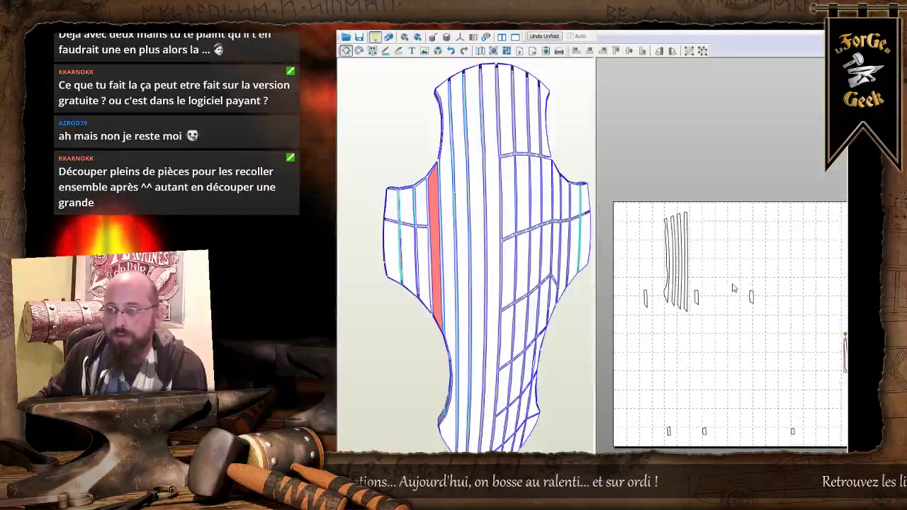
drag(832, 348, 667, 263)
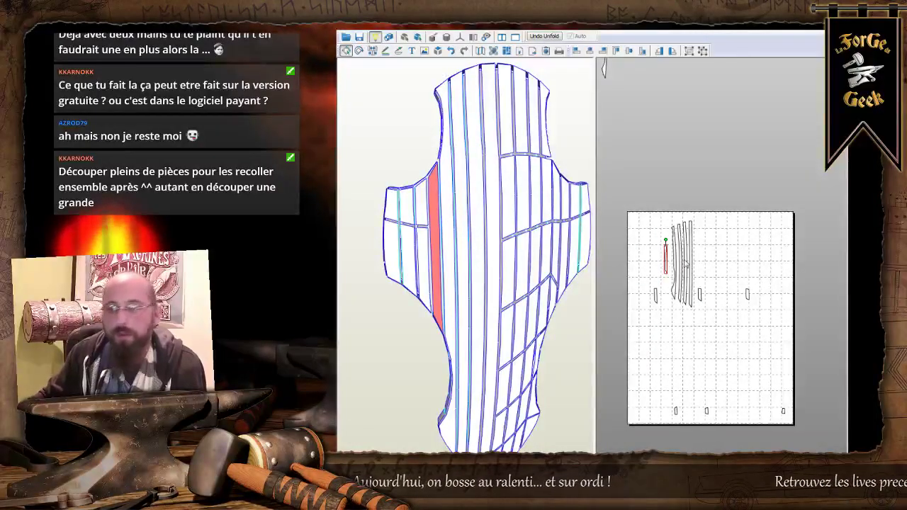
scroll(686, 263, up, 2)
scroll(697, 216, down, 1)
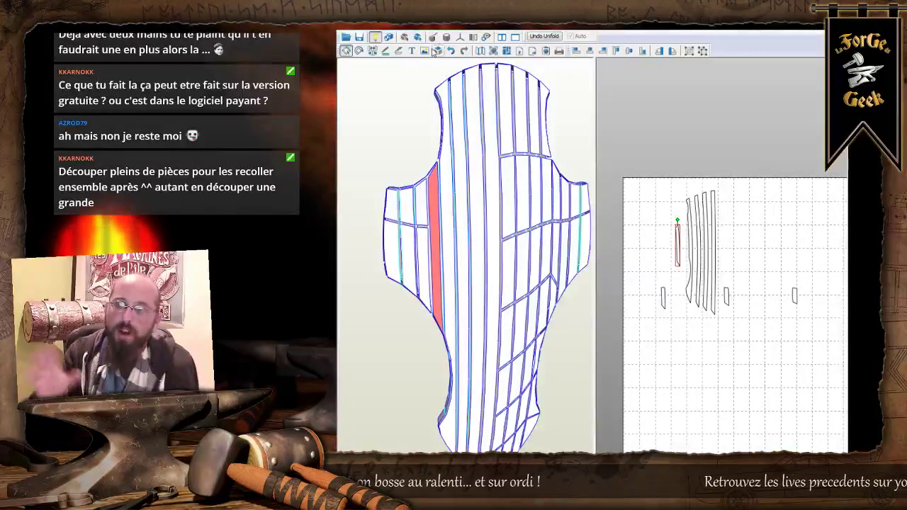
Join the pieces of the sixth column in the side wing and place the strip beside the fifth one.
click(372, 50)
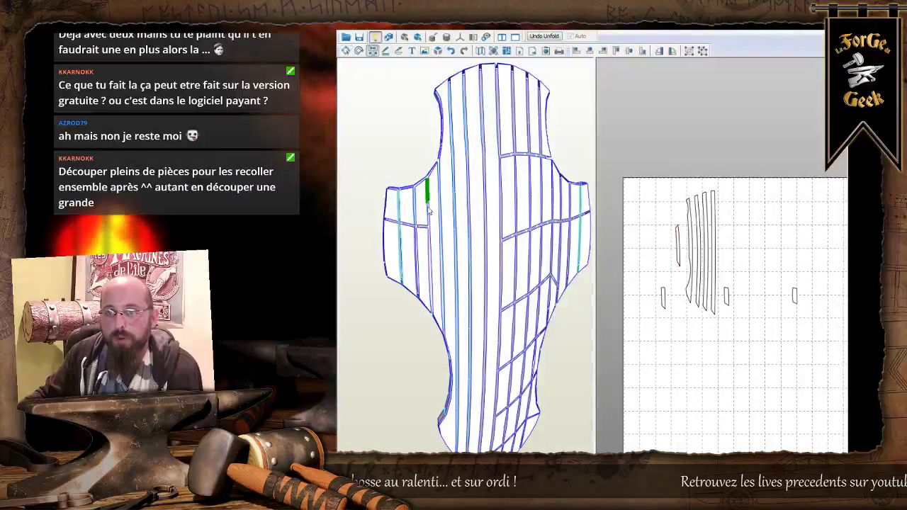
click(345, 50)
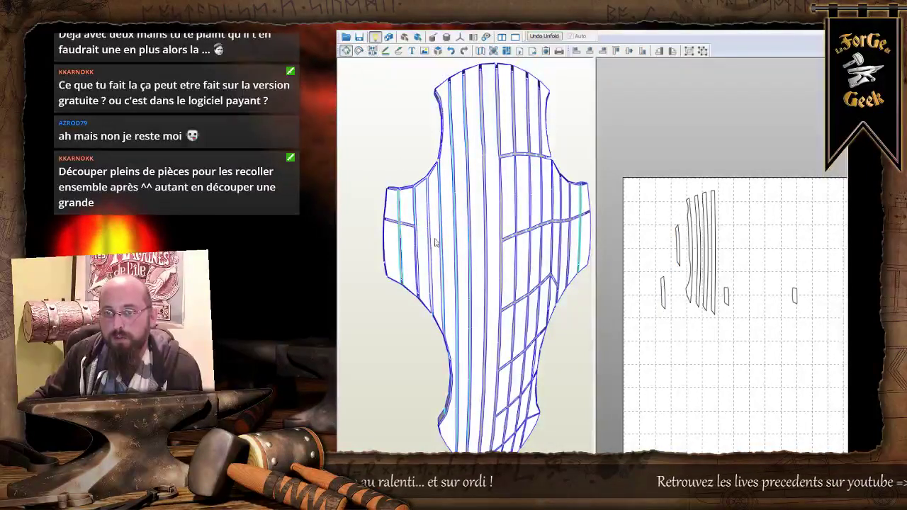
click(663, 292)
drag(664, 295, 671, 248)
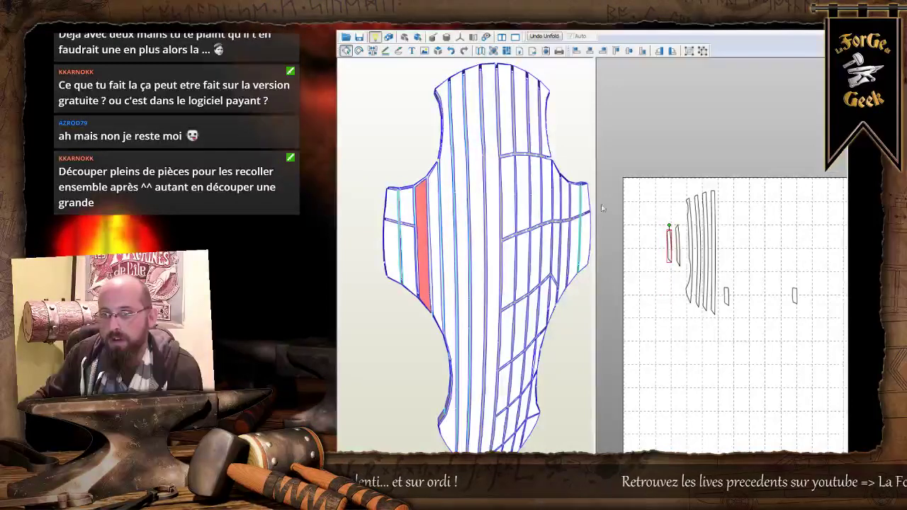
Join the pieces of the seventh column in the side wing and add the strip to the outer end of the row.
click(371, 50)
click(346, 51)
click(725, 291)
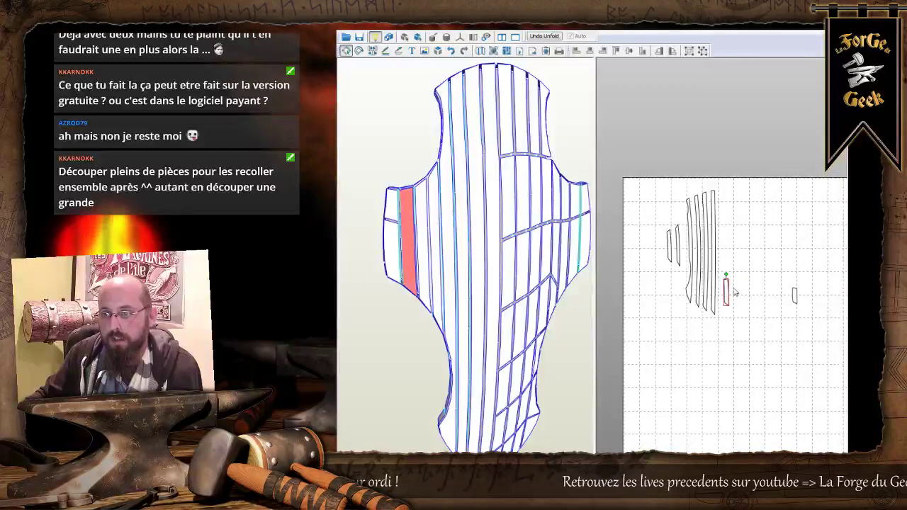
drag(727, 290, 661, 241)
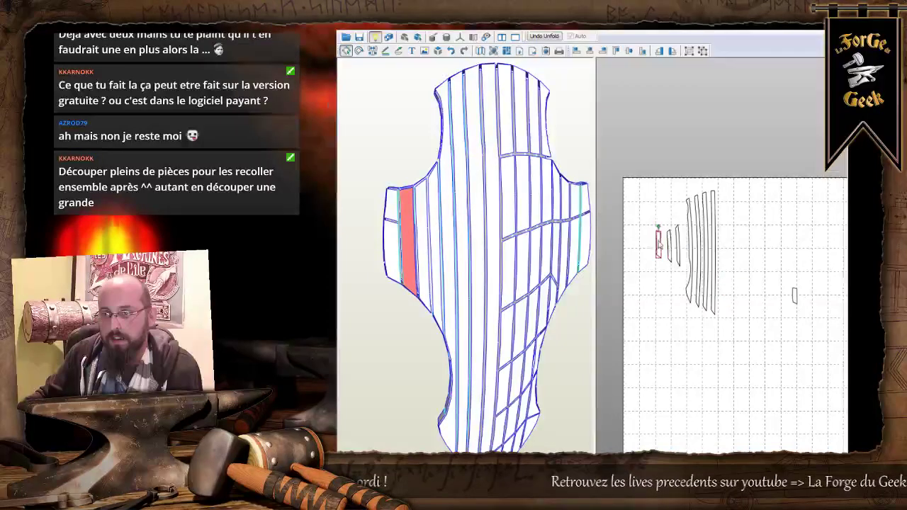
Join the two pieces of the outermost side wing column and place the strip at the outer end of the row.
click(372, 50)
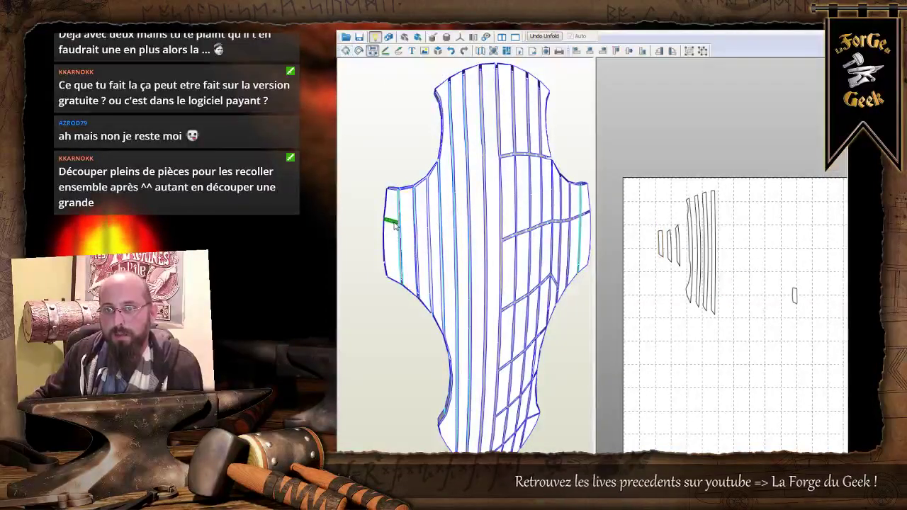
click(394, 223)
click(344, 51)
drag(795, 295, 653, 245)
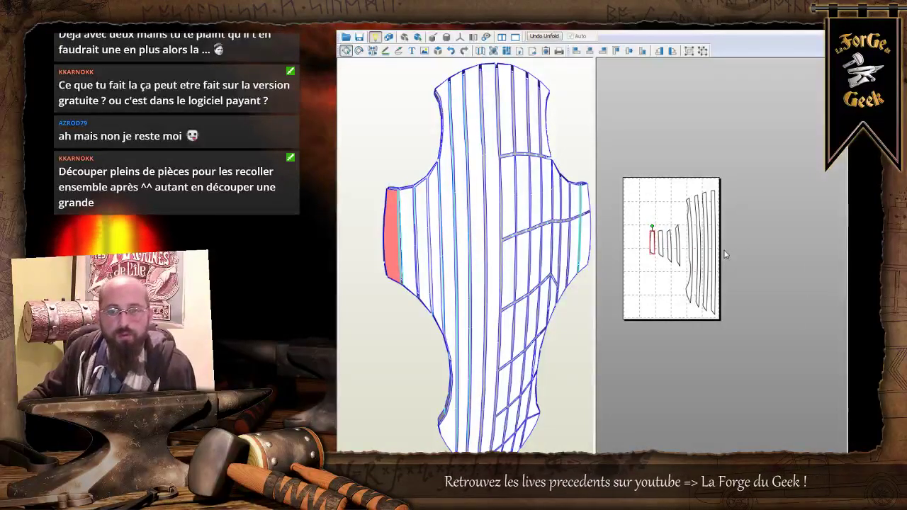
Select all eight strips on the page to check which half of the shield they cover, and clear the selection.
scroll(729, 266, up, 2)
scroll(677, 217, up, 1)
middle_drag(711, 216, 778, 231)
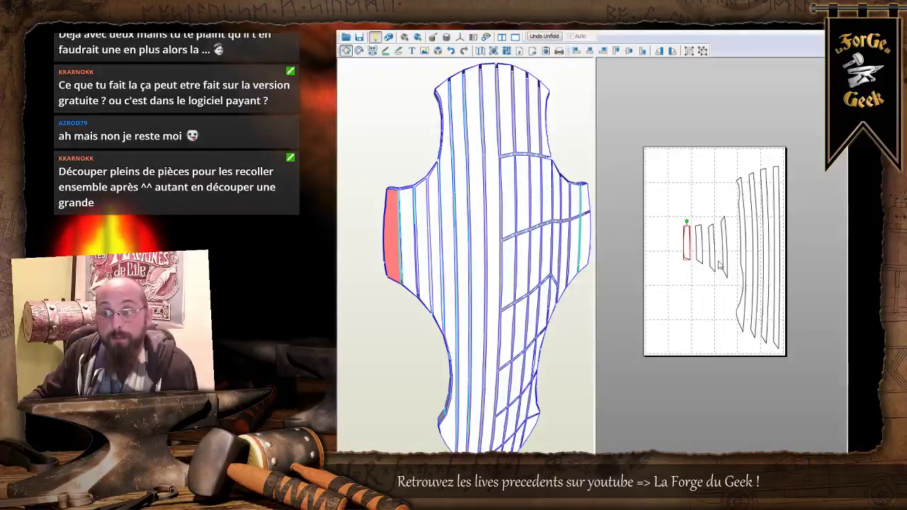
drag(797, 237, 682, 244)
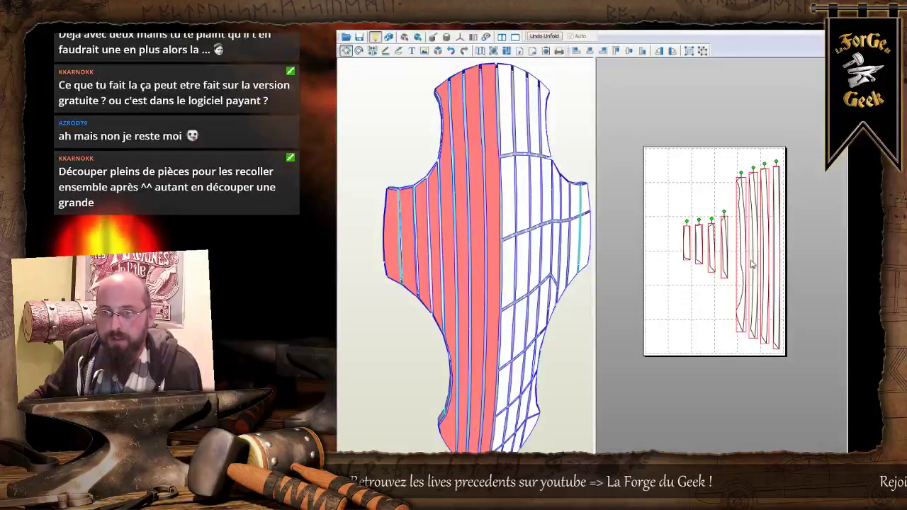
scroll(522, 283, down, 2)
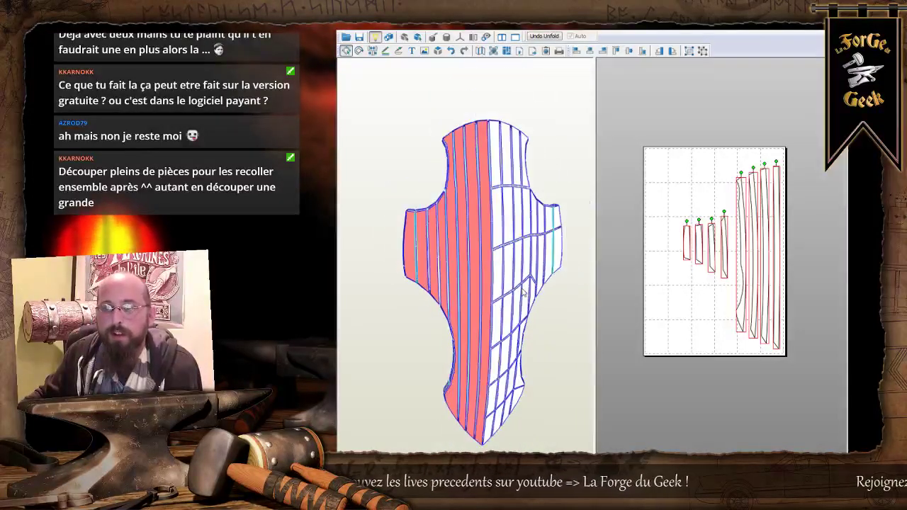
drag(523, 285, 520, 316)
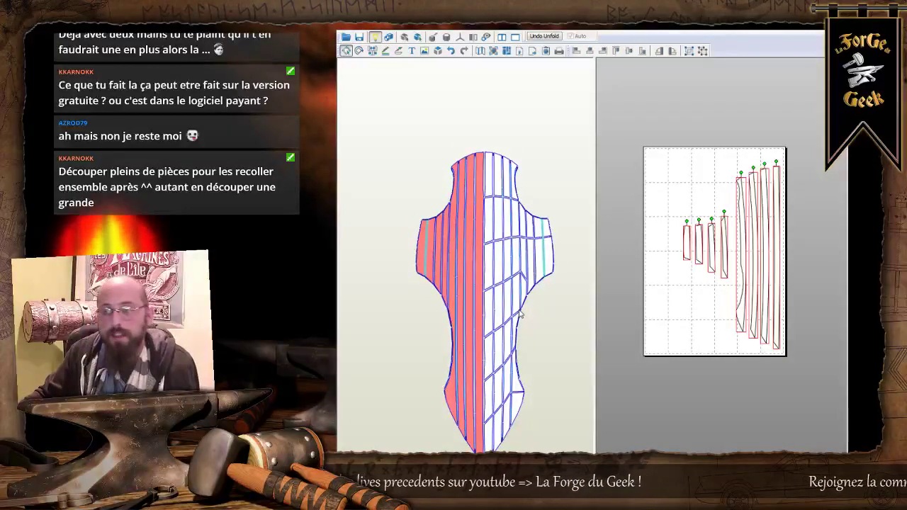
click(711, 347)
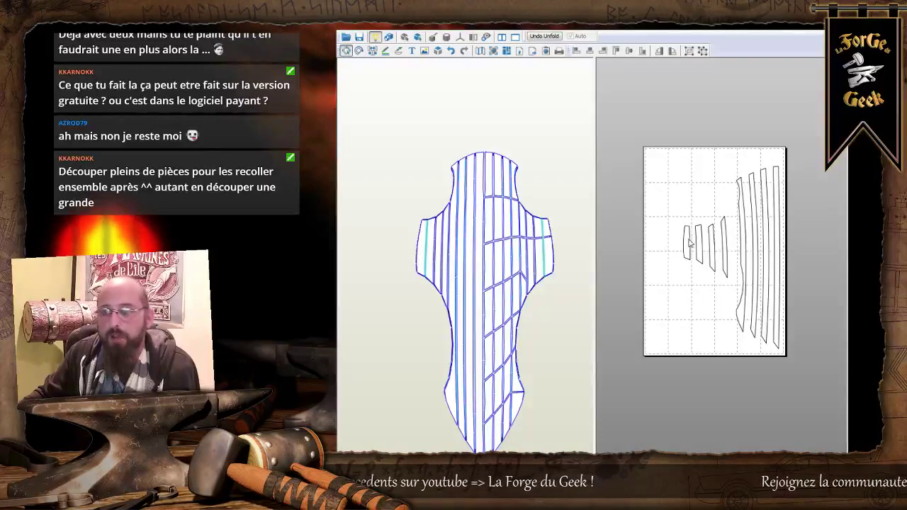
Move the four short wing strips to the lower part of the page and the outermost long strip to the page's left margin.
drag(678, 209, 739, 447)
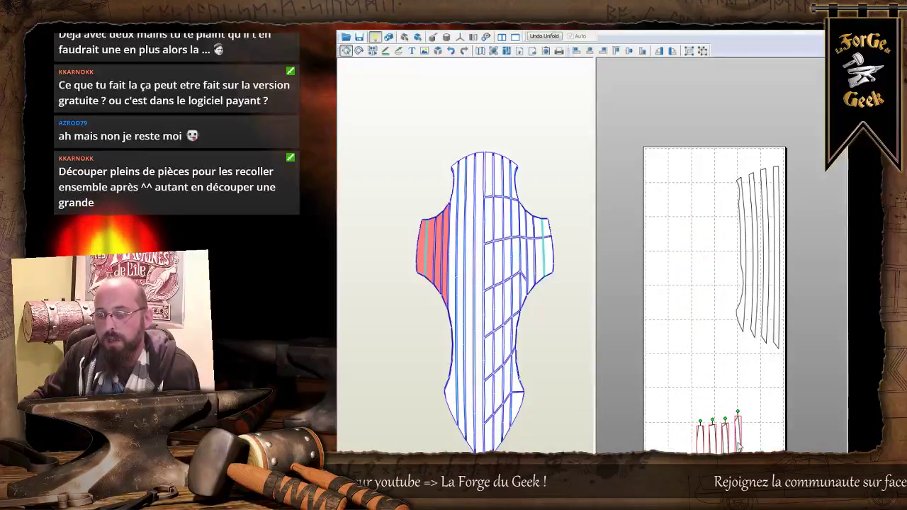
click(718, 203)
drag(739, 216, 655, 200)
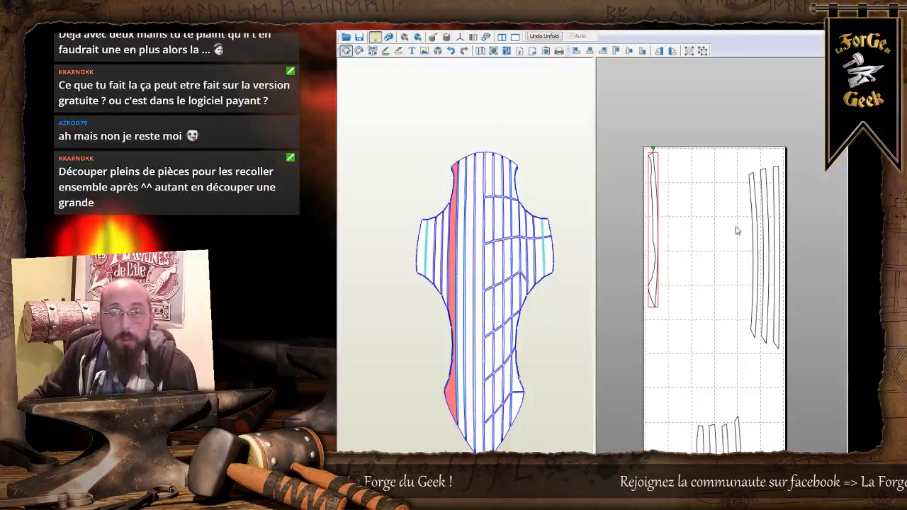
Select the three remaining long strips together and move them closer to the strip at the left margin.
drag(741, 212, 704, 220)
scroll(704, 219, up, 2)
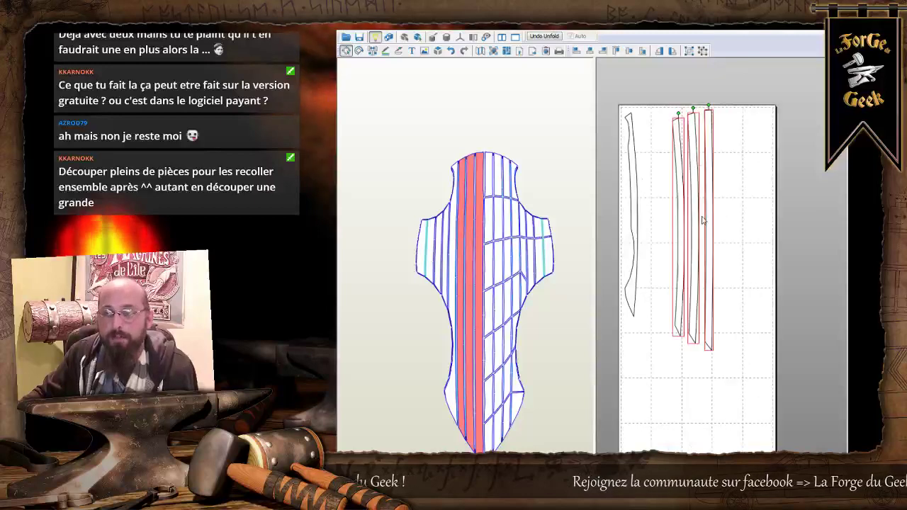
middle_drag(655, 182, 736, 228)
scroll(752, 223, up, 4)
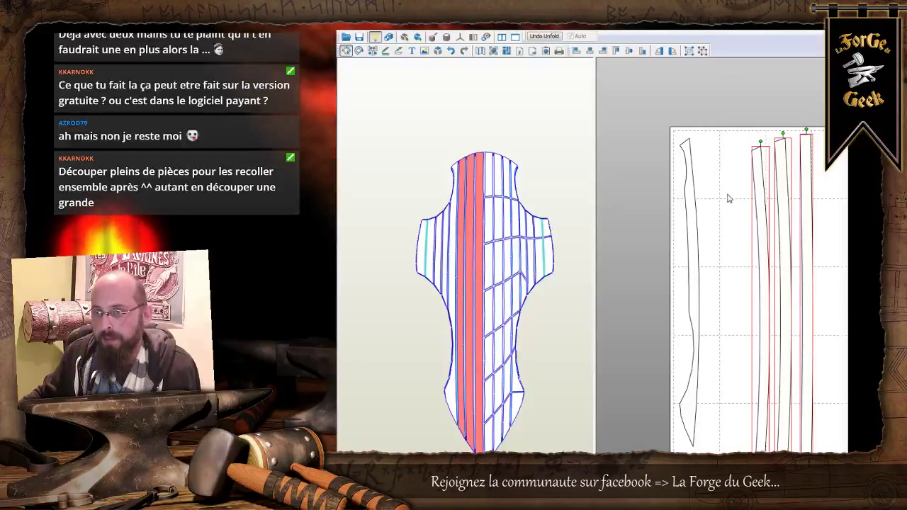
click(696, 129)
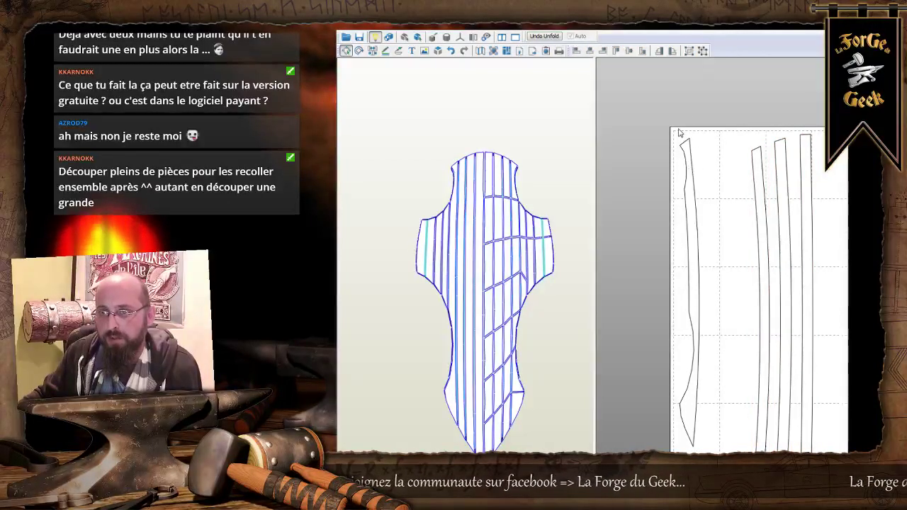
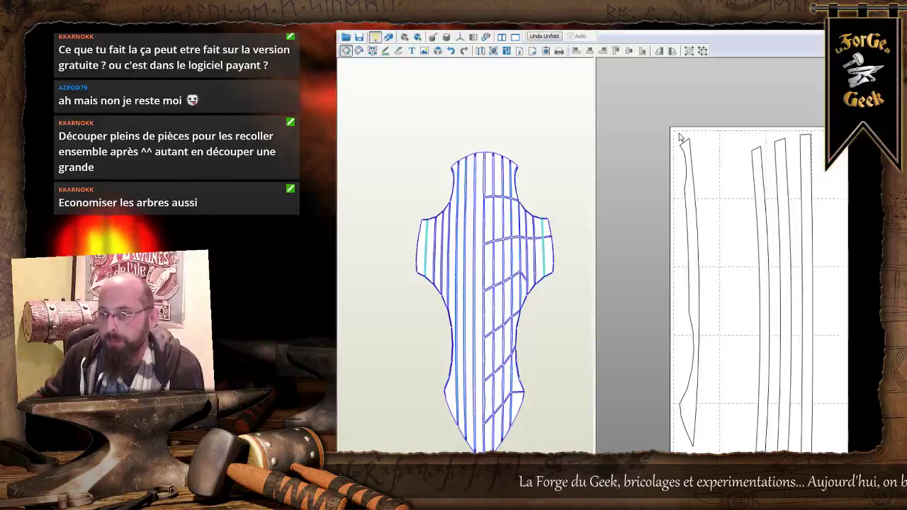
Fit the outermost long strip into the page's upper-left margin corner and nest the neighbouring long strip against it.
click(691, 148)
drag(691, 149, 685, 144)
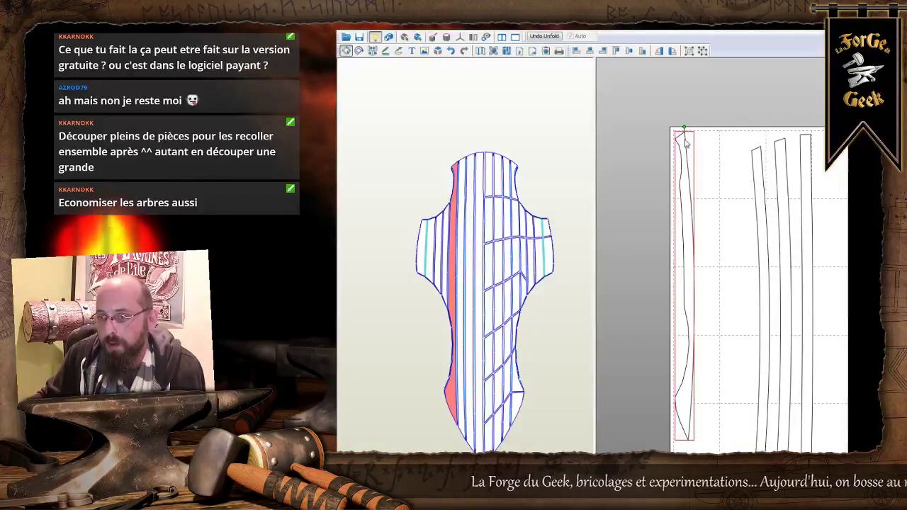
click(739, 165)
drag(755, 158, 692, 142)
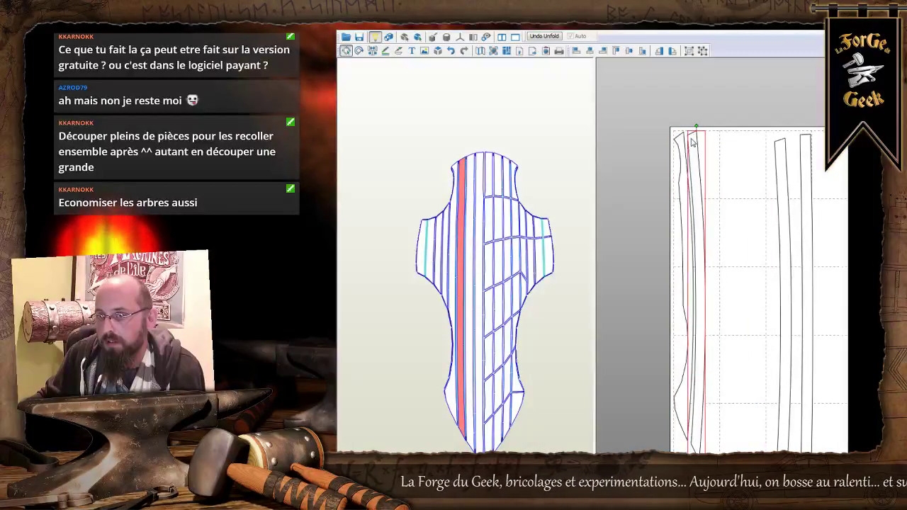
Move the third long strip against the second and the centre-line strip beside it, aligned with the top margin.
drag(782, 231, 711, 225)
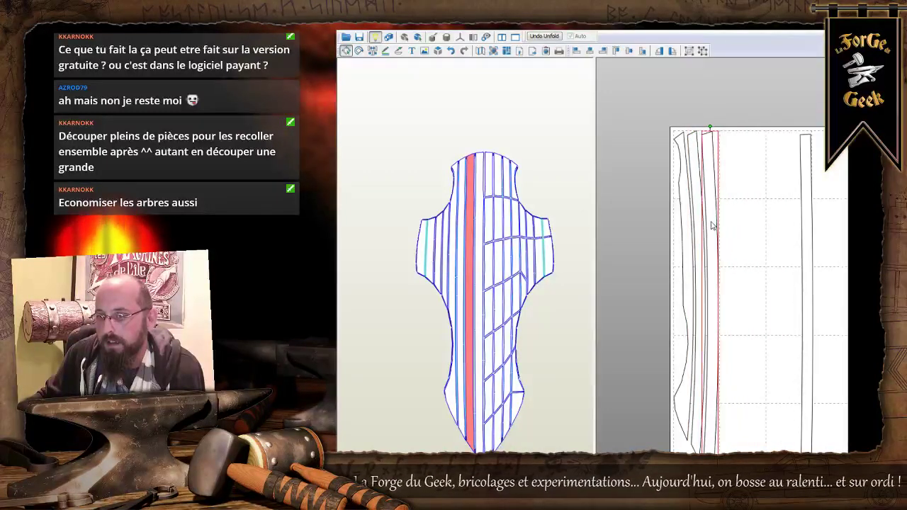
click(791, 267)
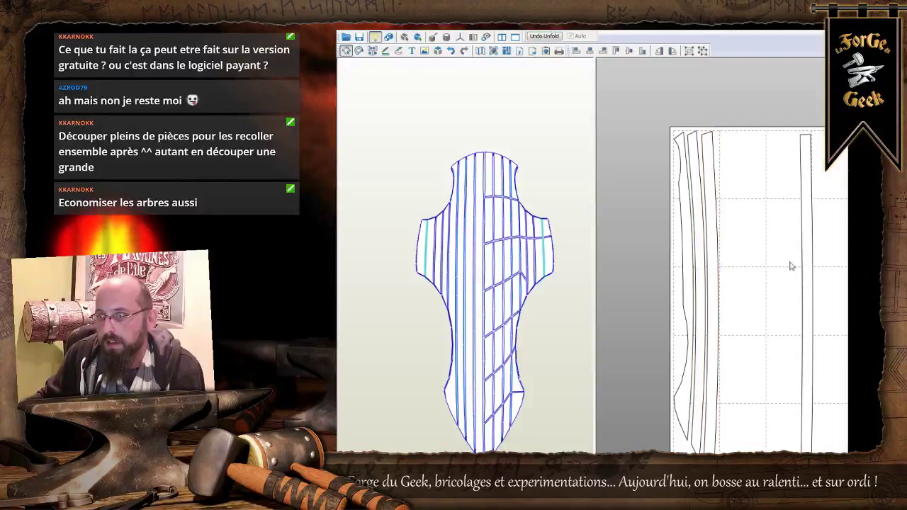
drag(804, 232, 728, 231)
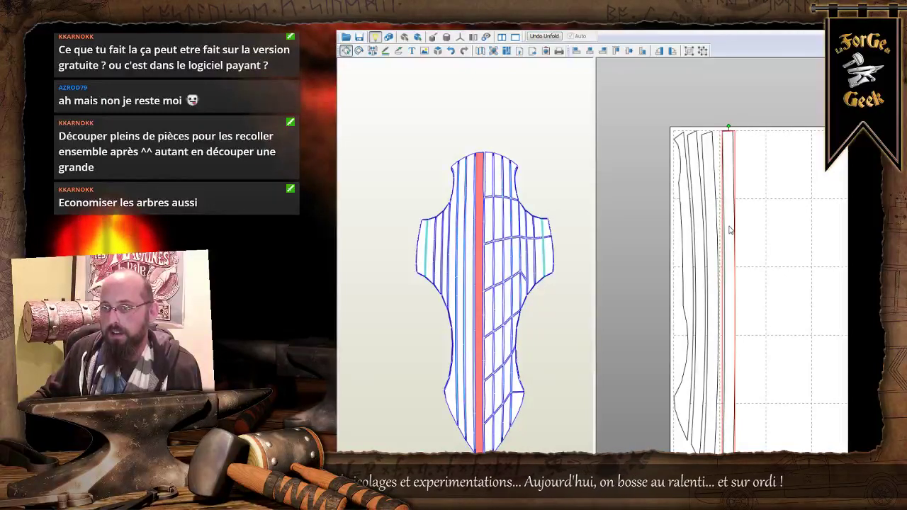
click(749, 247)
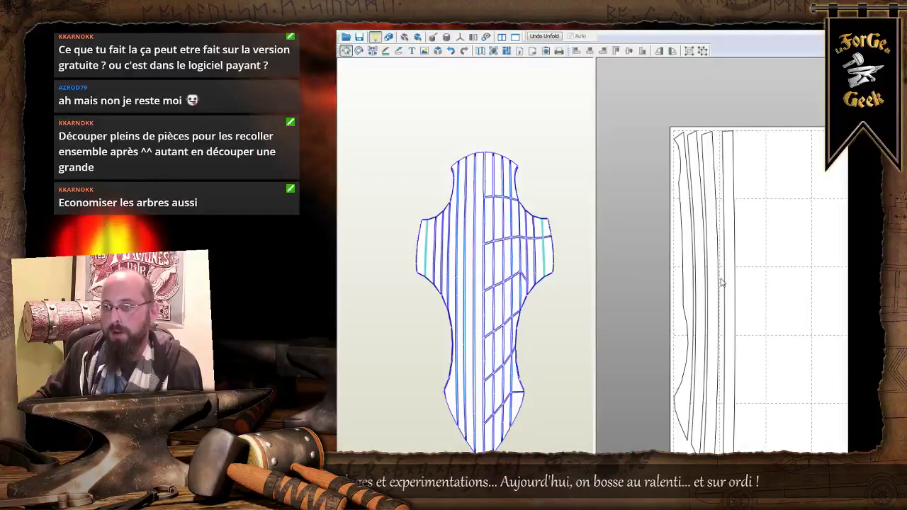
Inspect the faces of the third long strip, try shifting it across the page division line, and undo the move.
scroll(721, 282, up, 5)
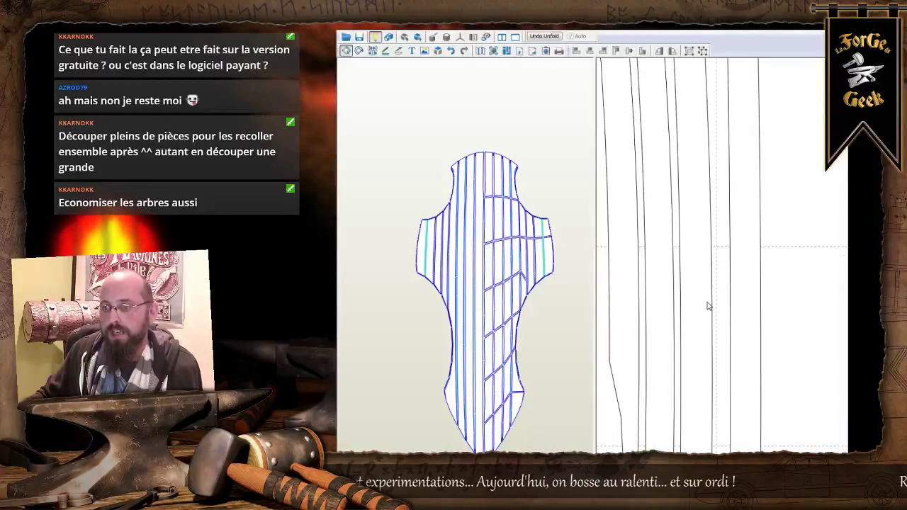
click(702, 342)
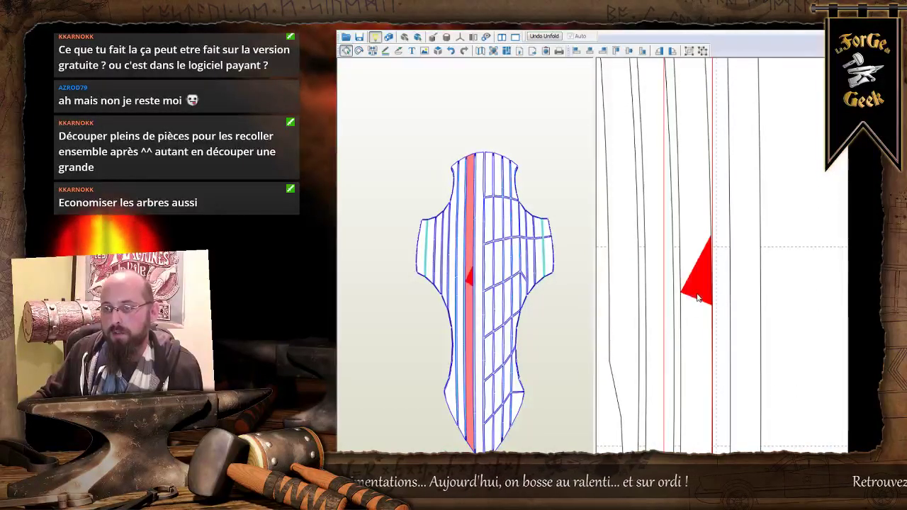
double_click(697, 300)
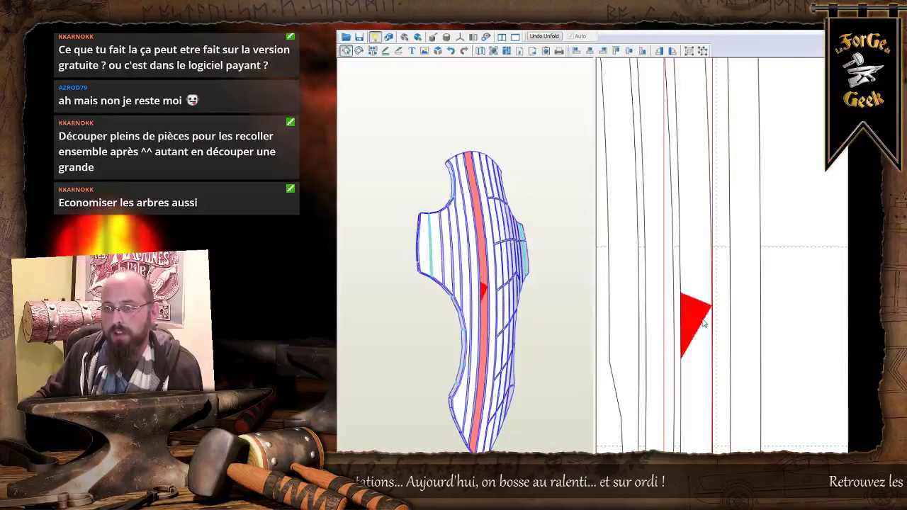
double_click(703, 320)
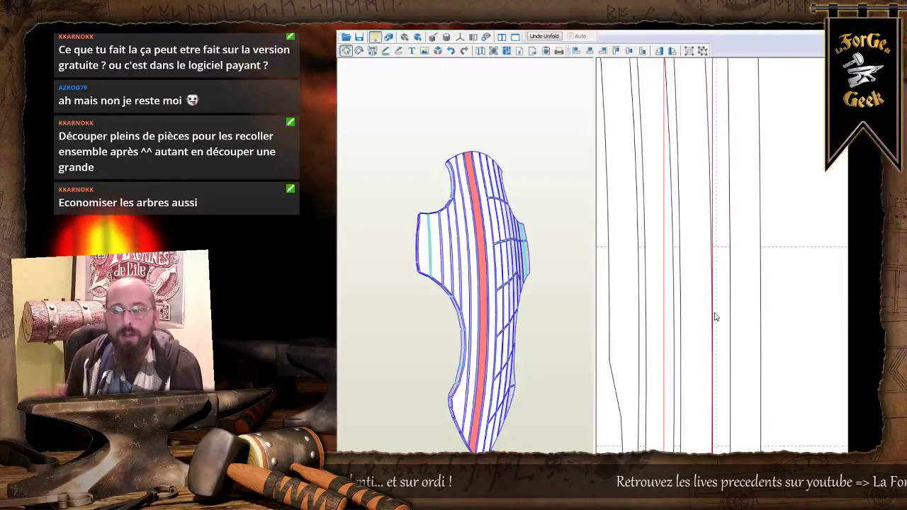
drag(714, 318, 708, 324)
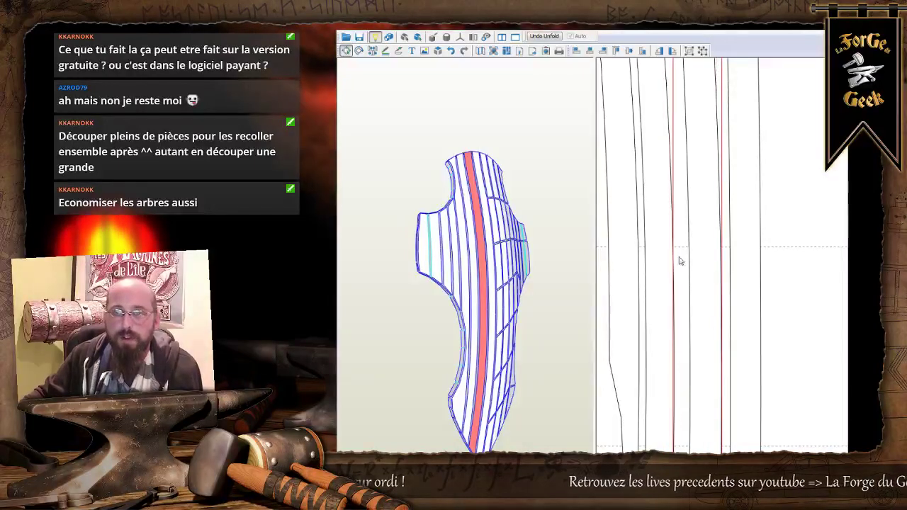
click(450, 52)
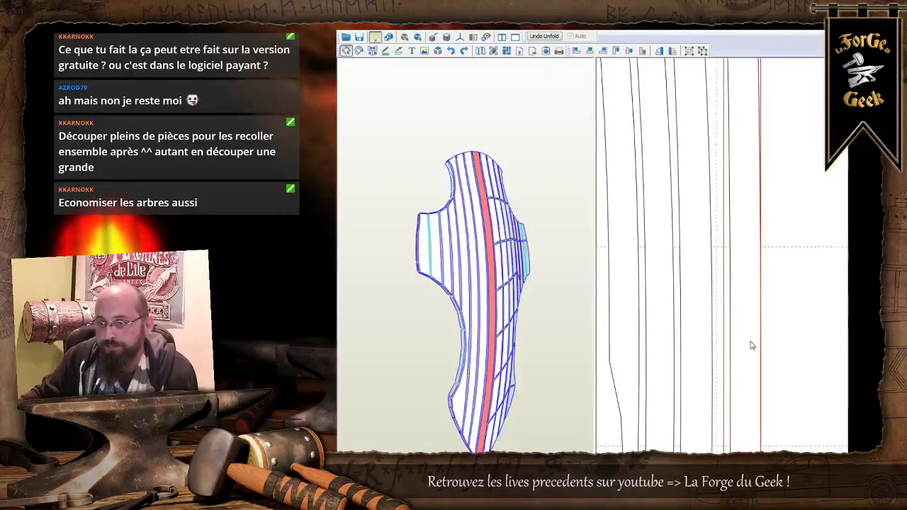
Move the centre-line strip closer against the third long strip and clear the selection.
scroll(792, 255, down, 2)
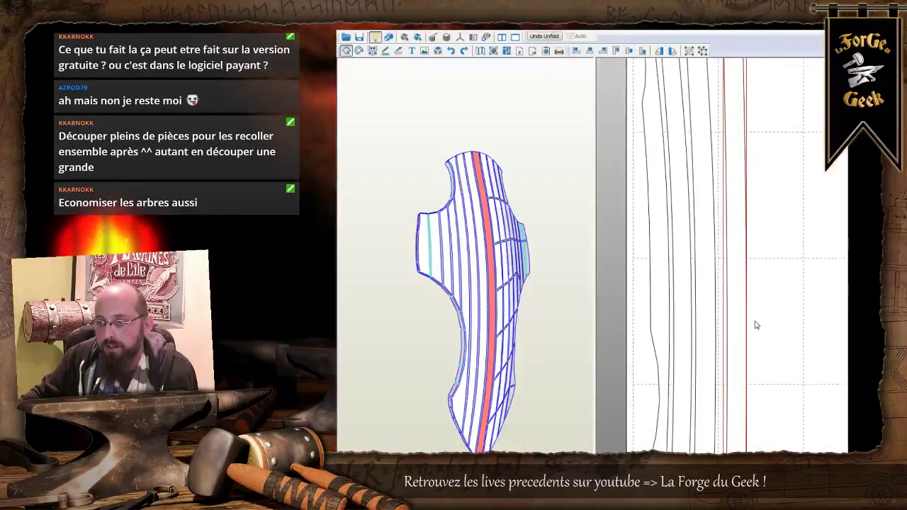
scroll(750, 347, down, 1)
scroll(753, 283, up, 3)
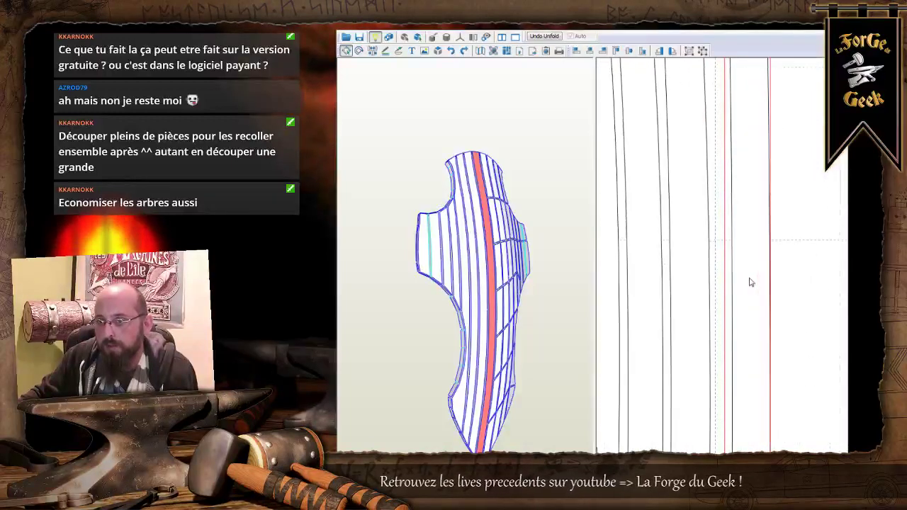
scroll(752, 291, down, 2)
scroll(775, 319, down, 3)
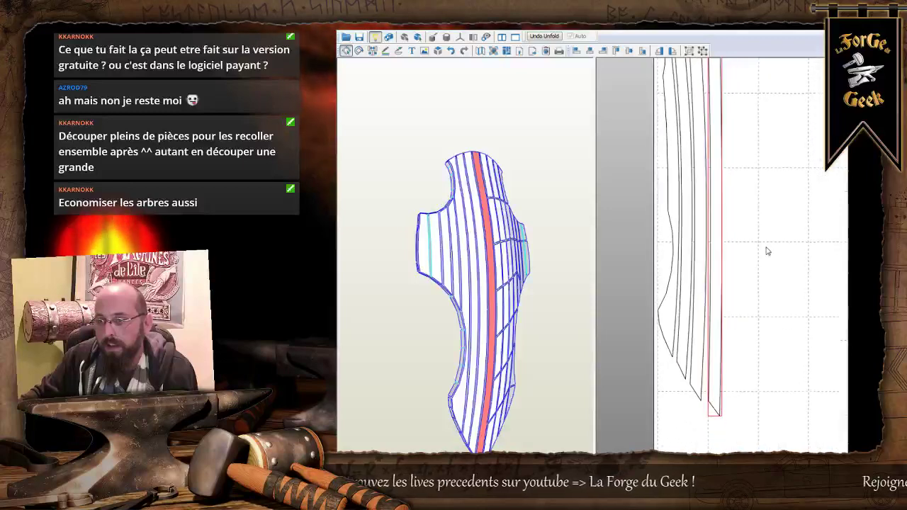
scroll(766, 251, down, 4)
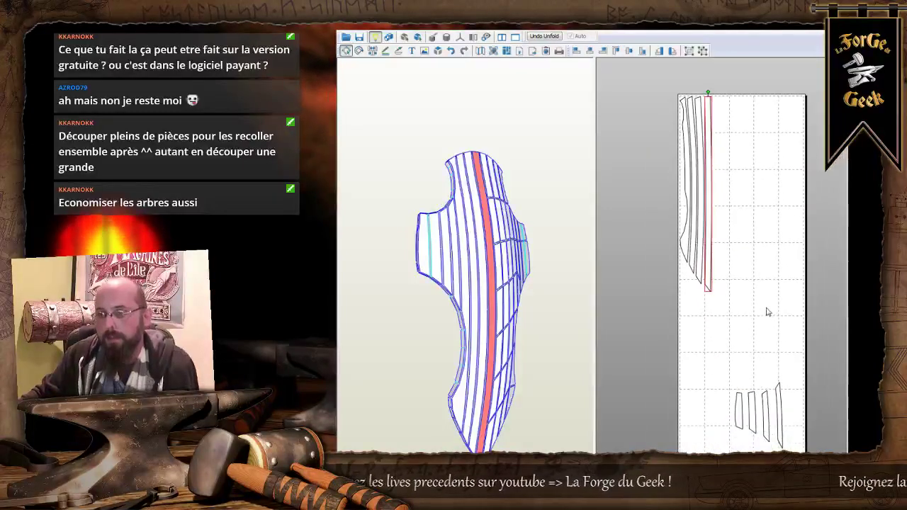
click(728, 360)
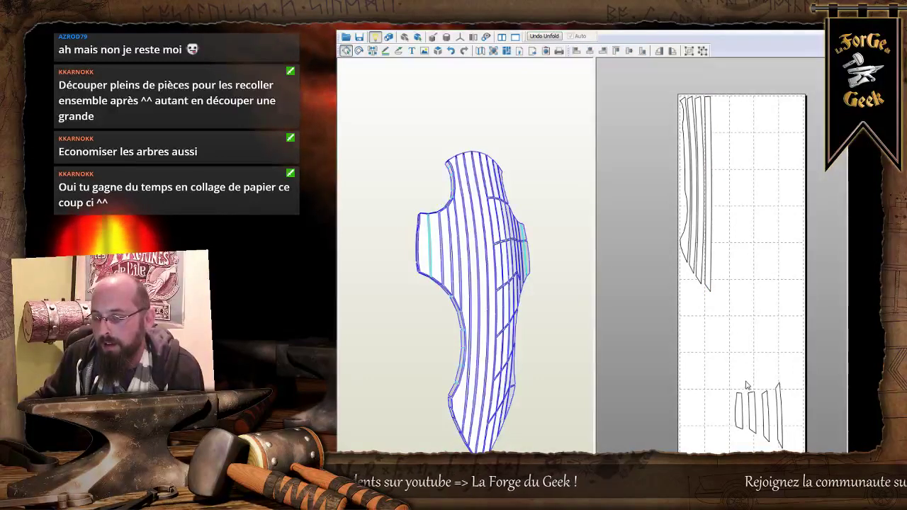
Move the four short side-wing strips beside the centre-line strip and stack them end to end in a single column.
click(779, 398)
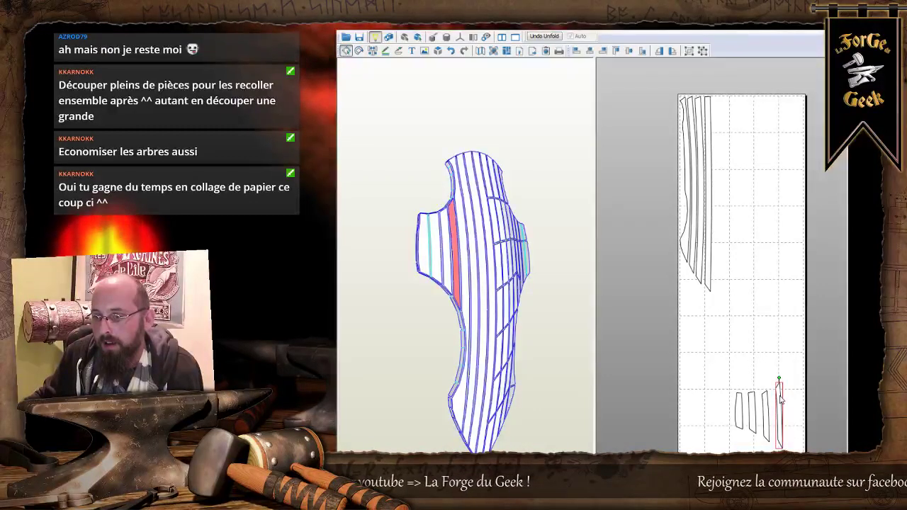
drag(721, 378, 773, 273)
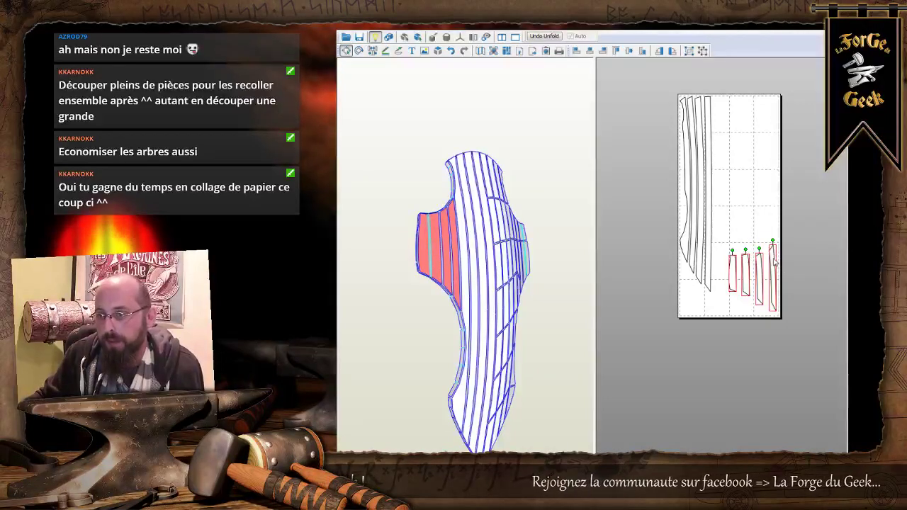
drag(774, 260, 717, 121)
drag(765, 253, 720, 178)
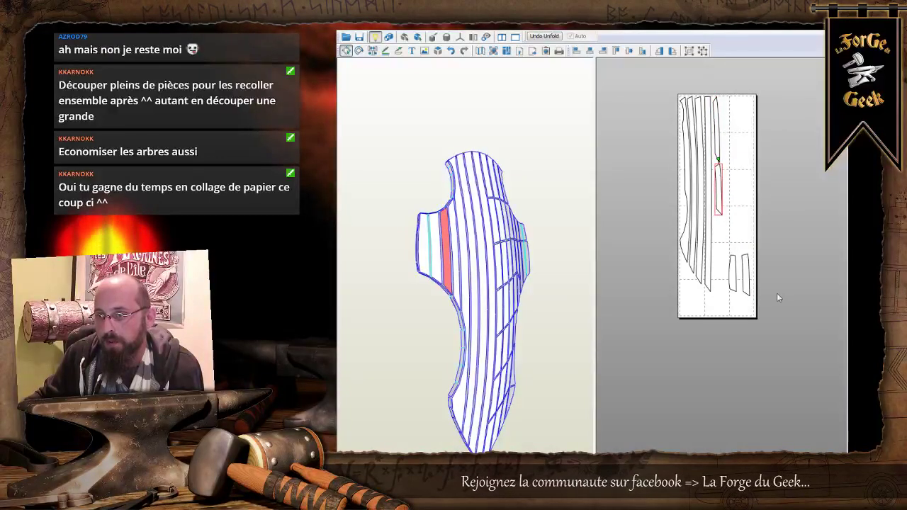
drag(743, 272, 720, 278)
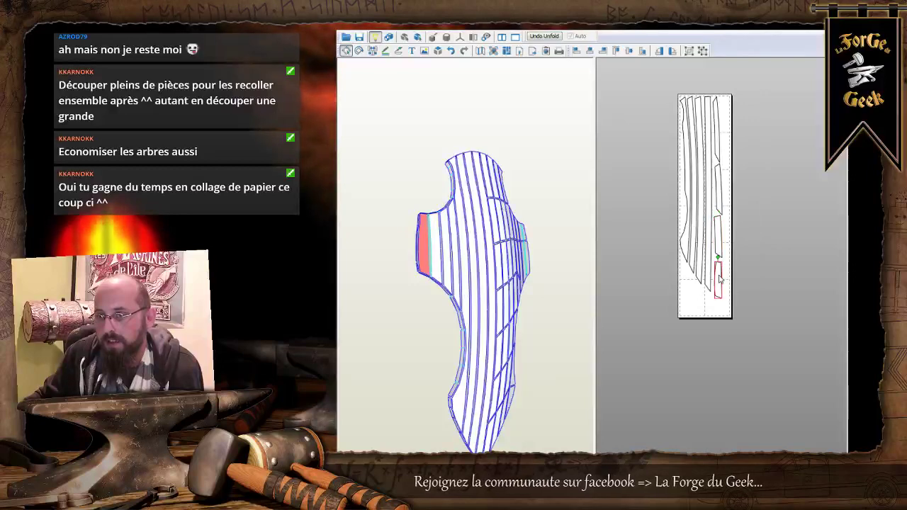
Examine the lower ends of the long strips against the page division line and the spacing of the short-strip column.
scroll(737, 266, up, 3)
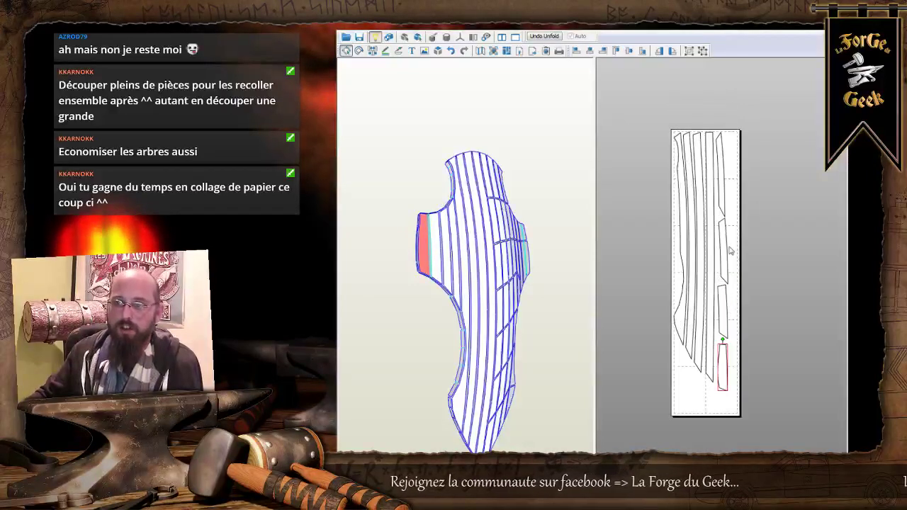
scroll(730, 250, up, 3)
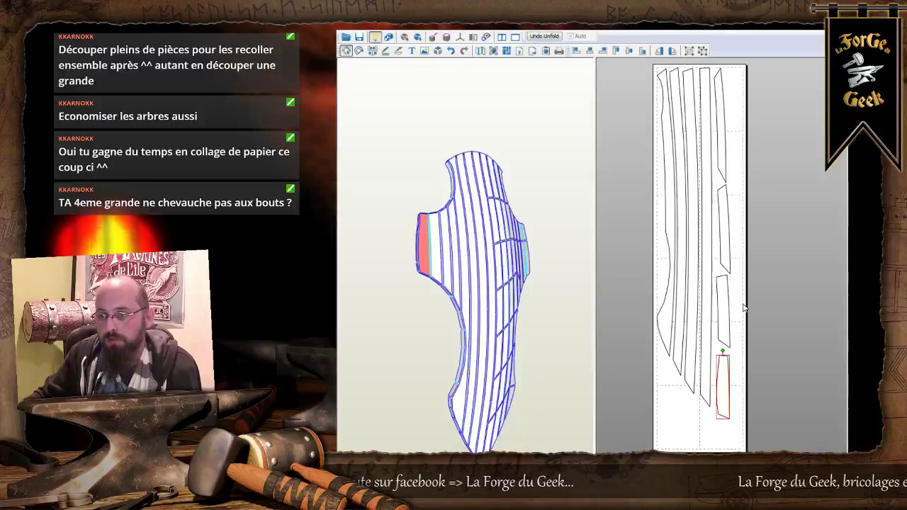
scroll(706, 393, up, 5)
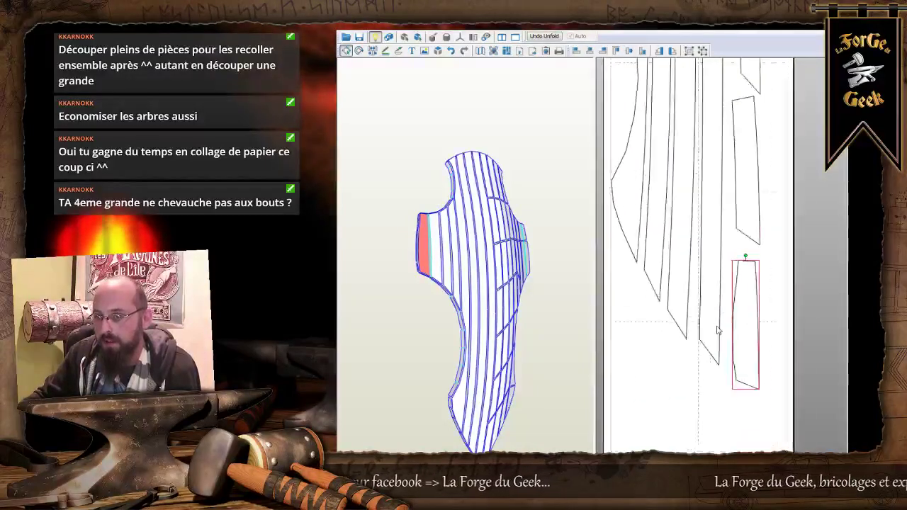
scroll(705, 354, up, 1)
scroll(691, 371, up, 2)
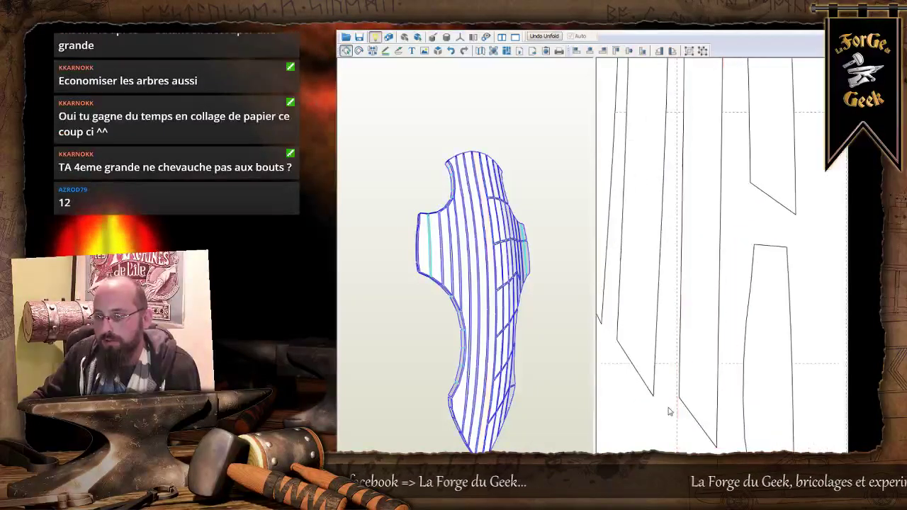
scroll(671, 407, up, 1)
scroll(677, 404, up, 1)
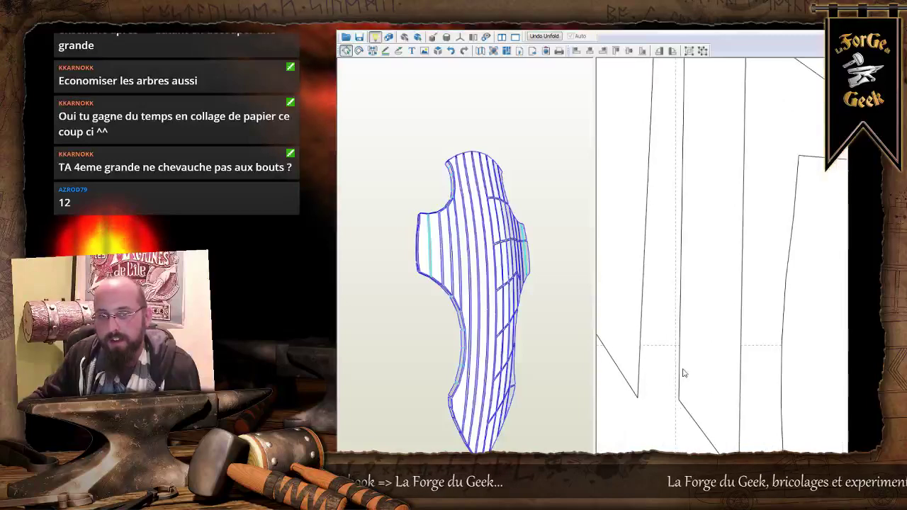
scroll(697, 386, down, 4)
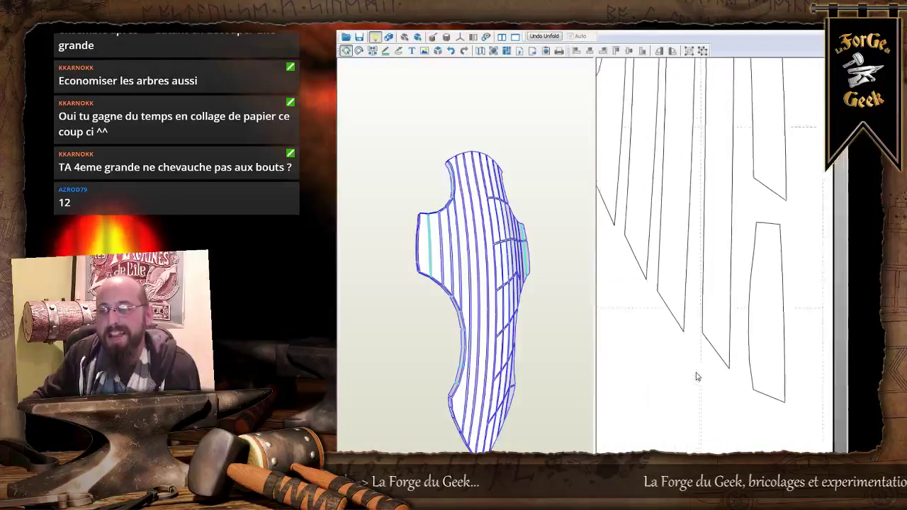
scroll(733, 207, down, 4)
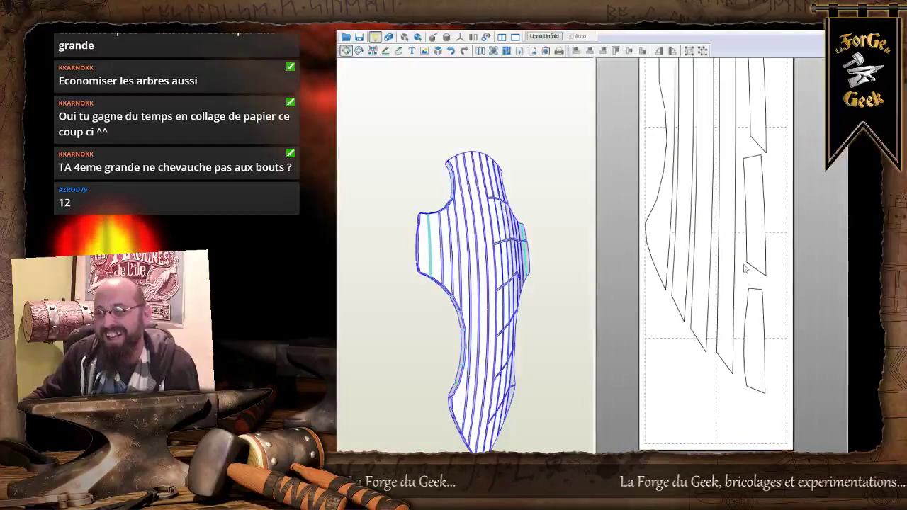
scroll(731, 320, down, 2)
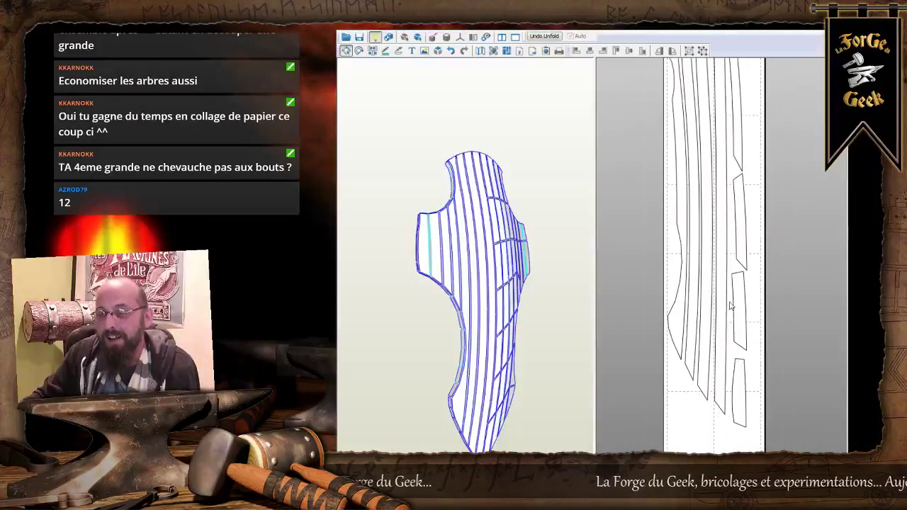
middle_drag(734, 287, 749, 356)
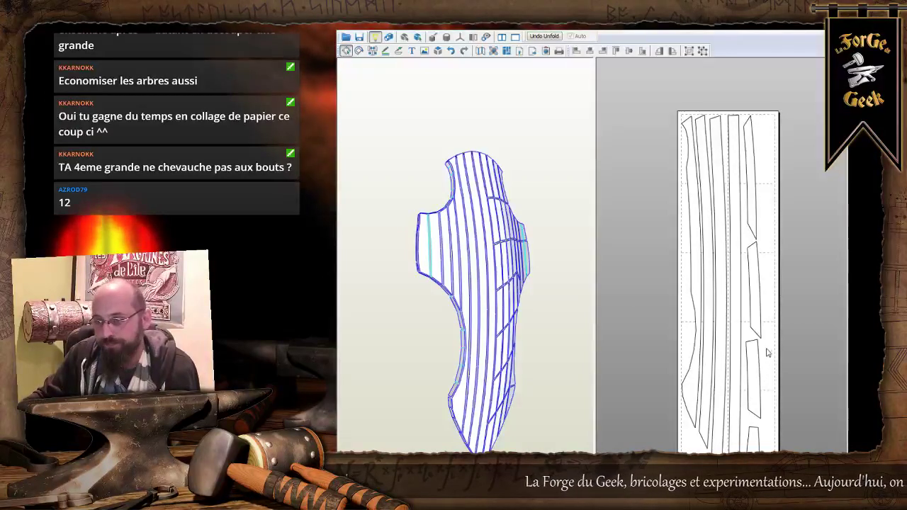
middle_drag(769, 359, 759, 347)
scroll(760, 347, down, 1)
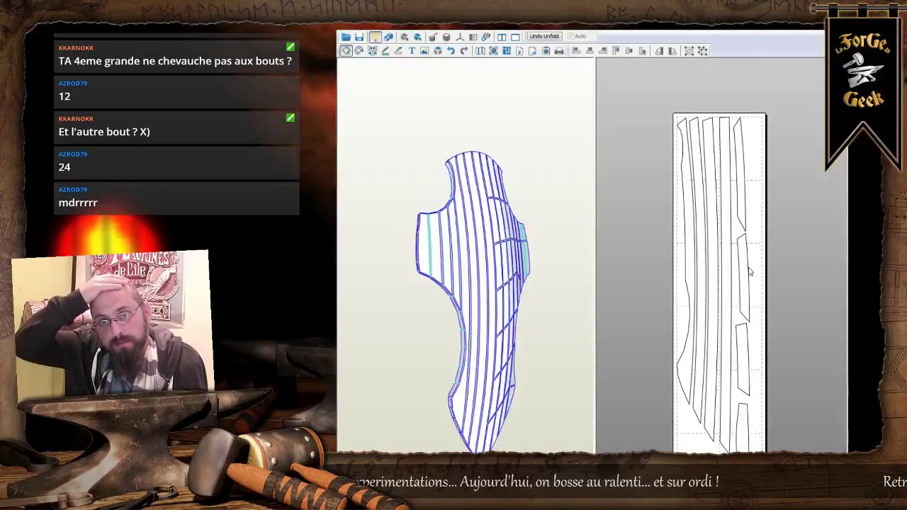
Turn the 3D shield to face front and locate the outermost long strip and the centre-line strip on both model and pattern.
drag(609, 259, 506, 259)
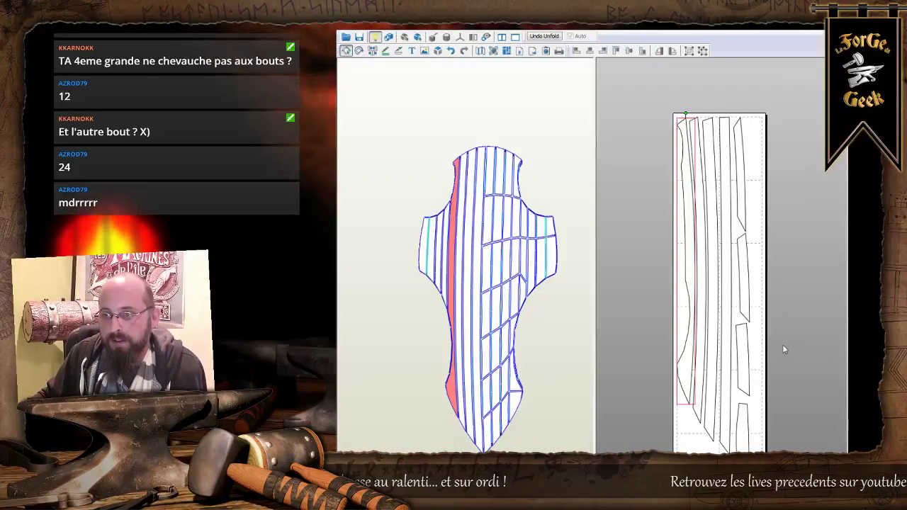
scroll(782, 344, up, 2)
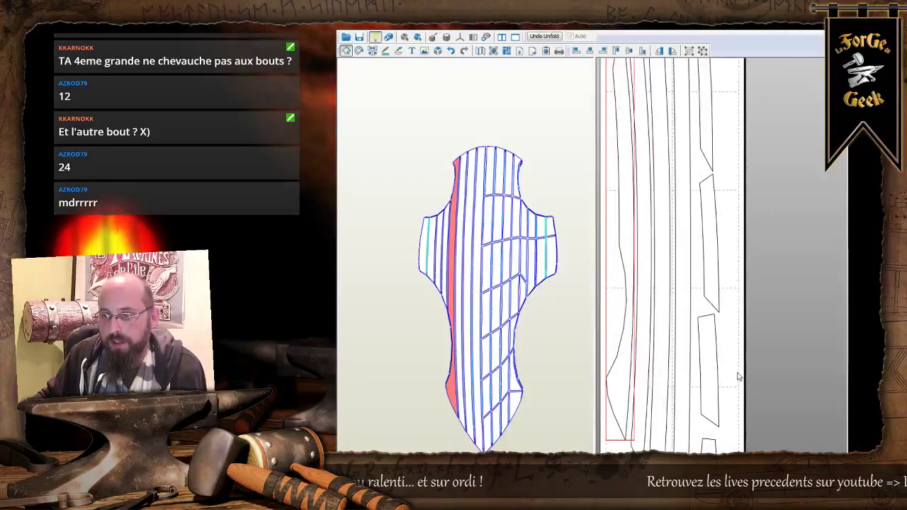
right_drag(739, 375, 769, 328)
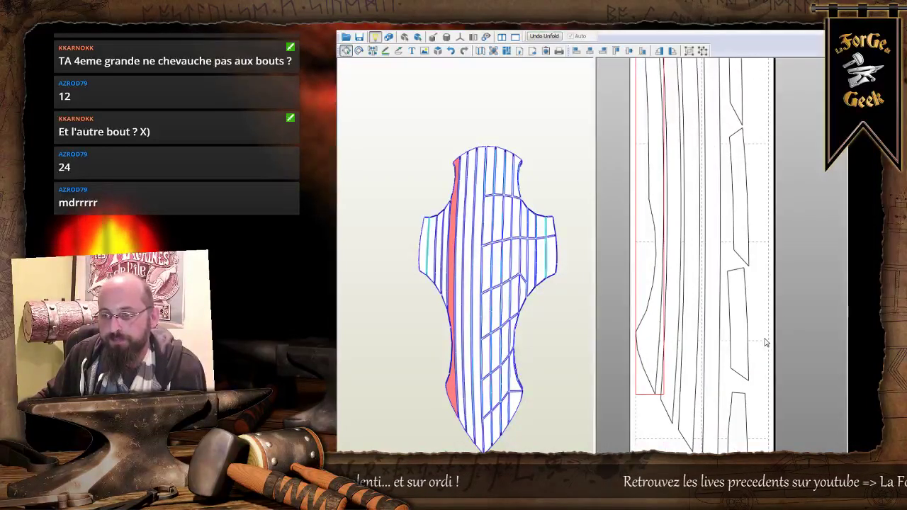
click(783, 312)
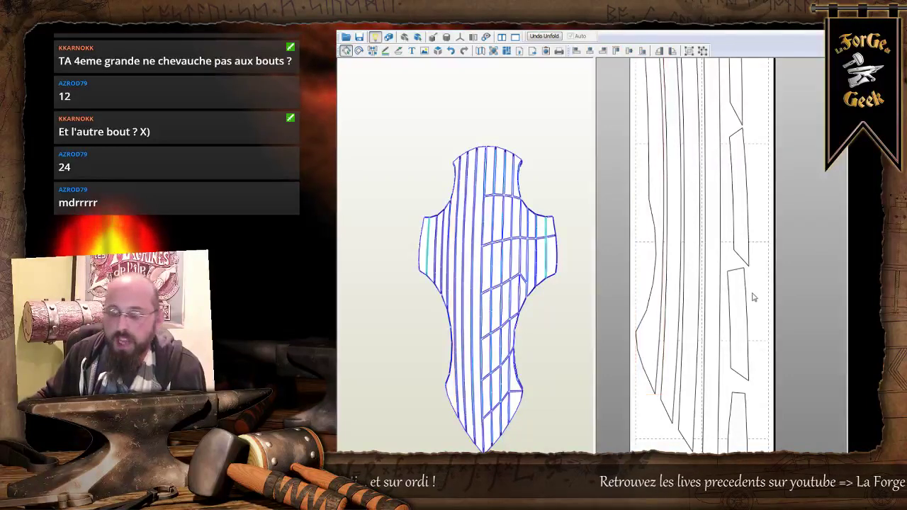
scroll(753, 298, down, 2)
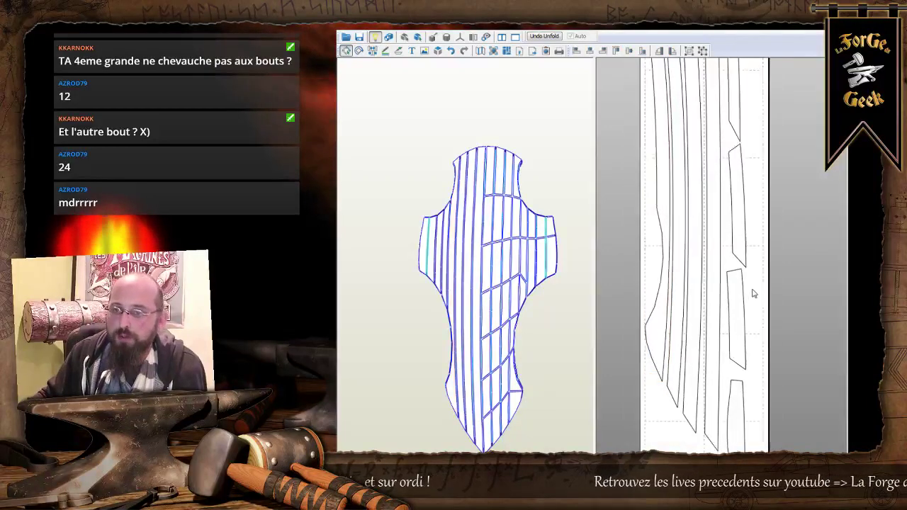
click(478, 267)
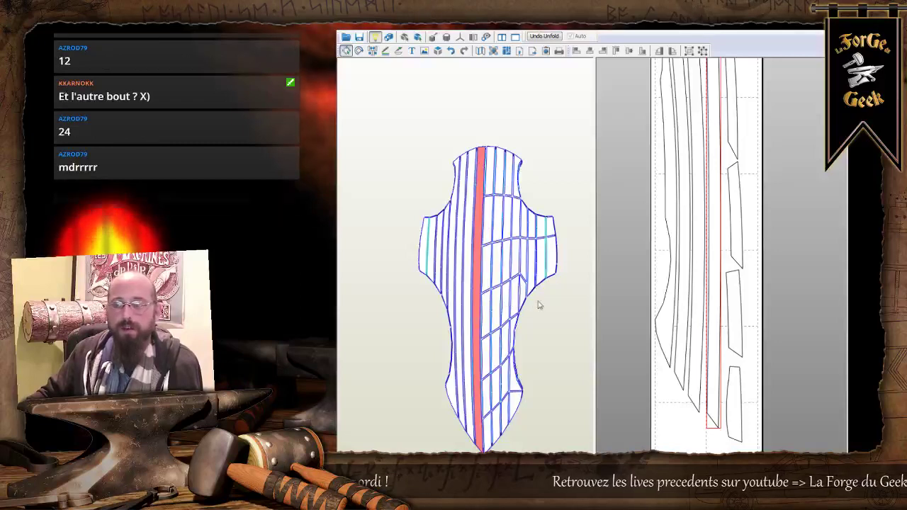
Examine the selected long centre strip on the pattern page from its top end to its lower end.
scroll(640, 211, up, 2)
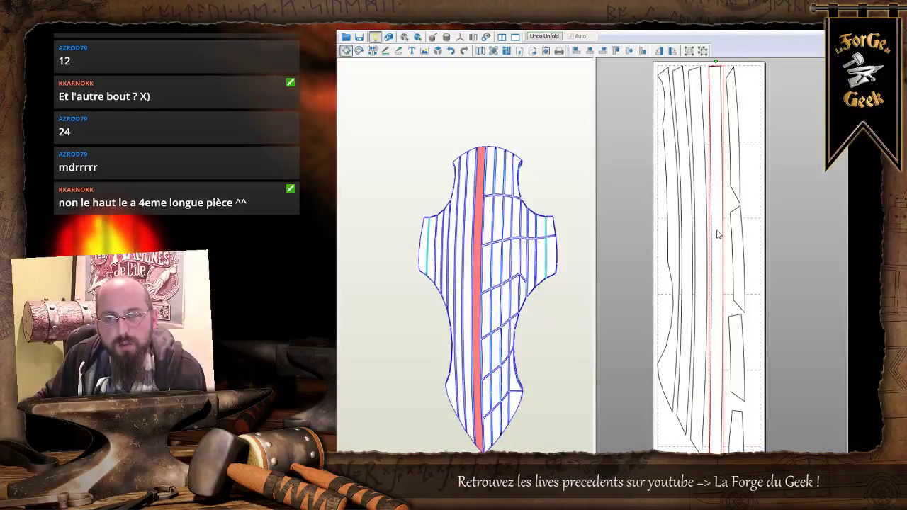
middle_drag(720, 70, 725, 177)
scroll(725, 177, up, 1)
scroll(724, 179, up, 3)
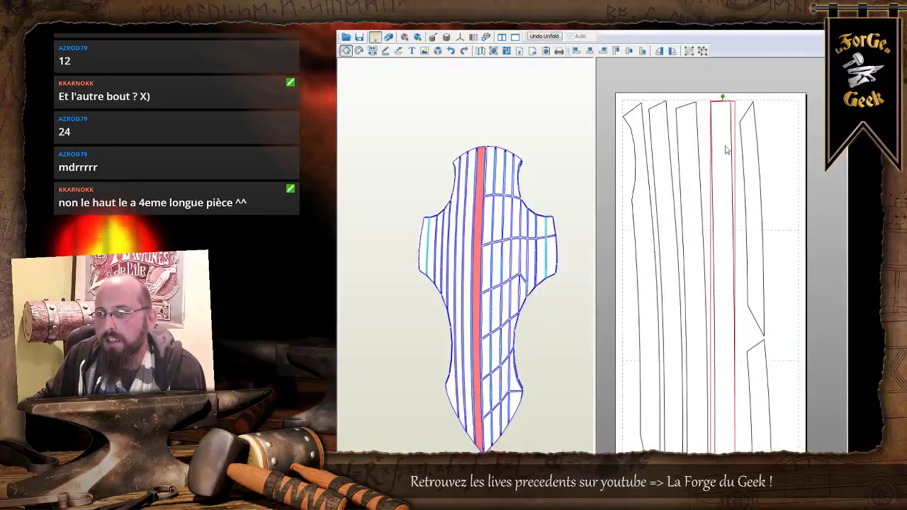
middle_drag(746, 198, 722, 233)
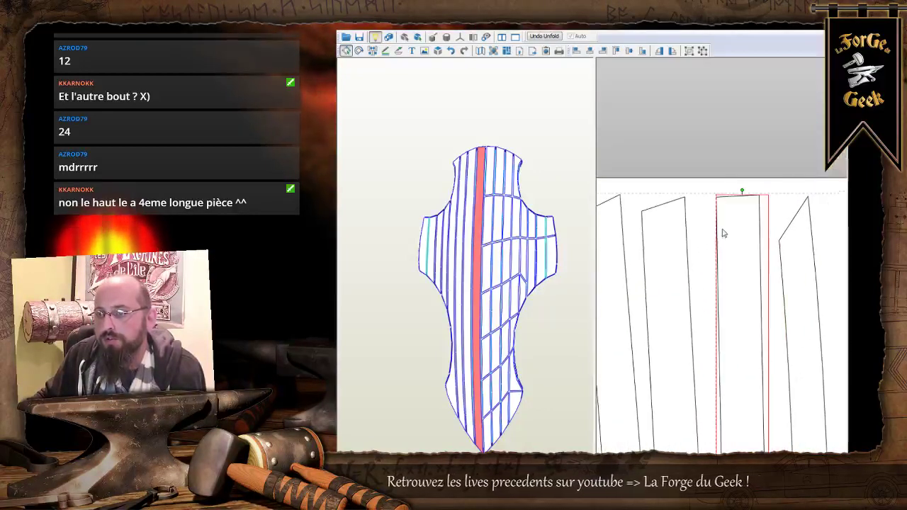
middle_drag(761, 362, 730, 205)
scroll(739, 340, down, 3)
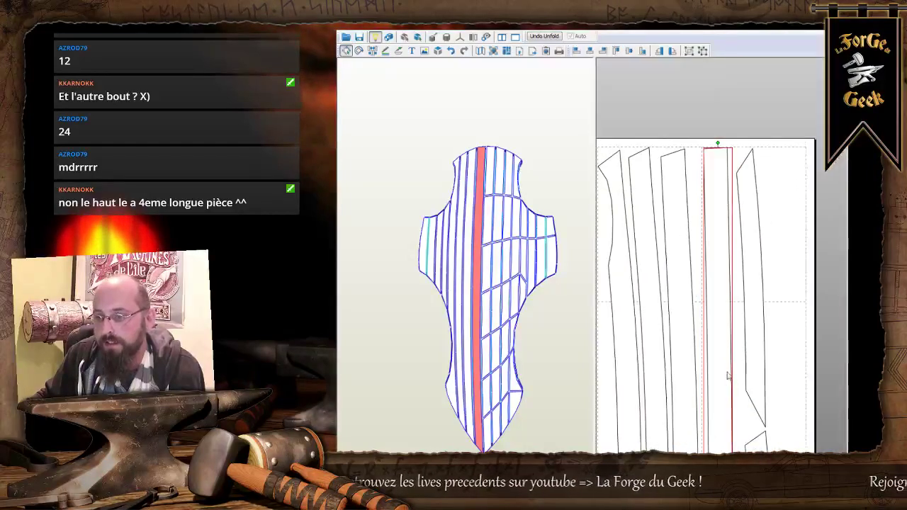
middle_drag(728, 372, 726, 173)
Move the outermost left-wing piece clear of the long centre strip near the lower end of the pattern page.
middle_drag(713, 383, 736, 1)
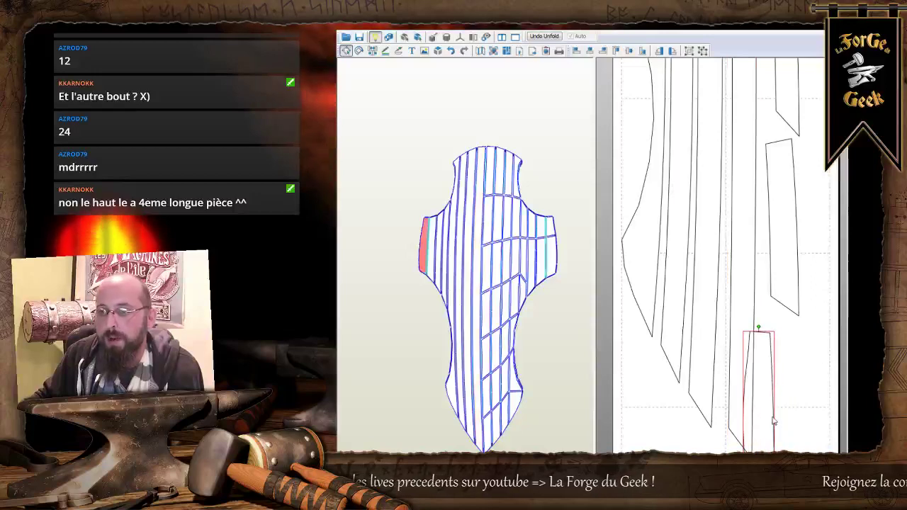
drag(766, 406, 790, 394)
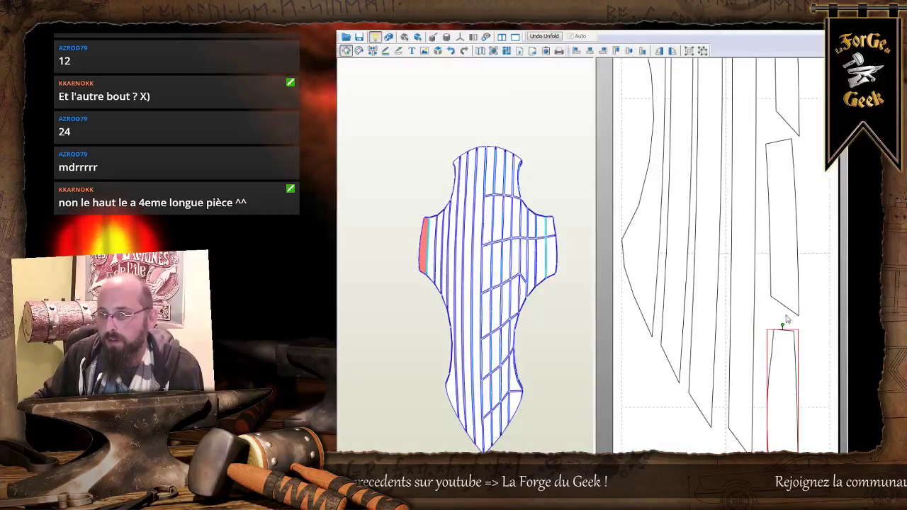
Examine the long strips on the pattern page and the model, selecting the full-length strip just left of the model's centreline.
scroll(799, 301, up, 2)
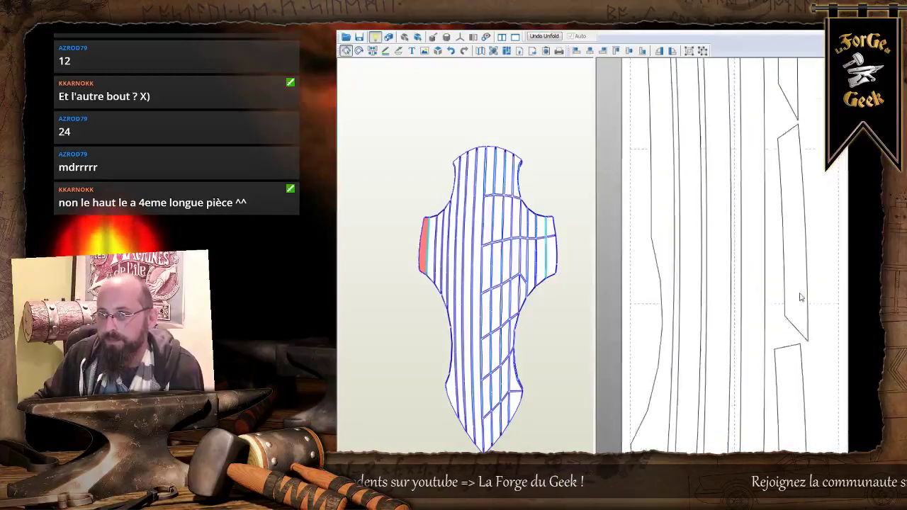
scroll(799, 297, down, 3)
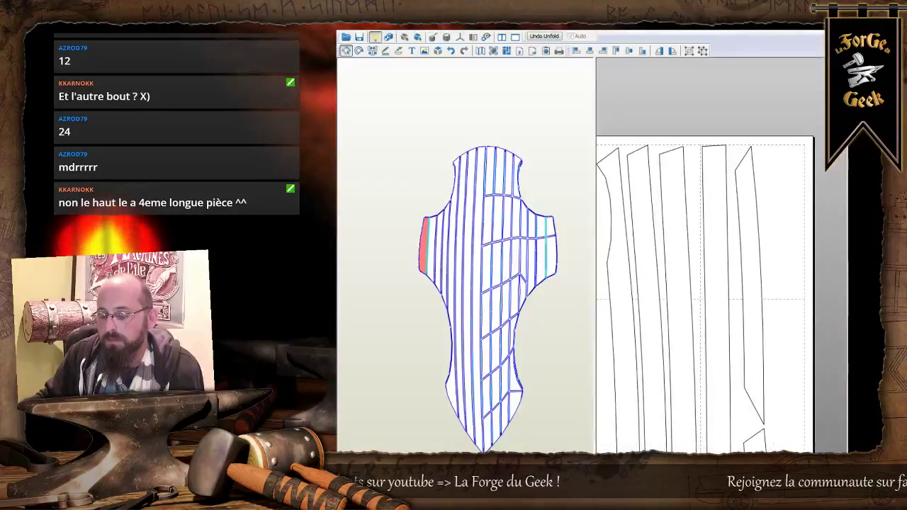
scroll(712, 314, up, 2)
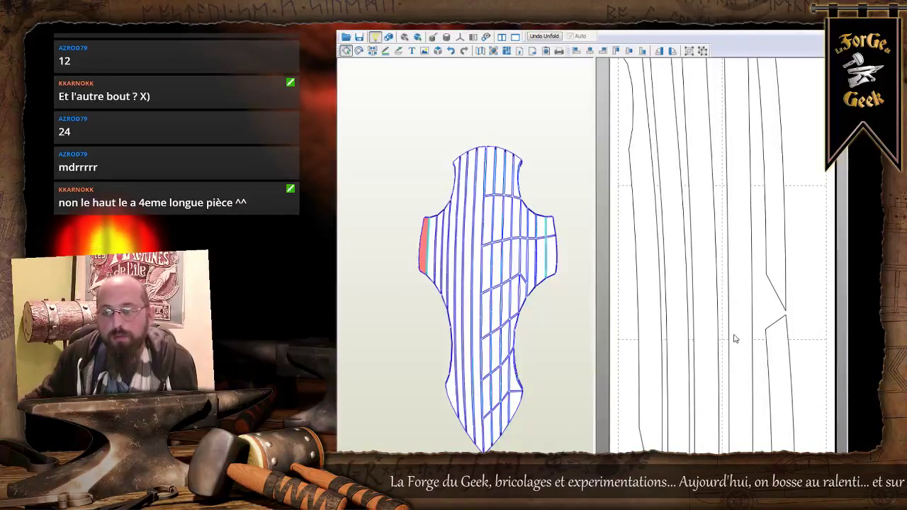
scroll(720, 193, down, 3)
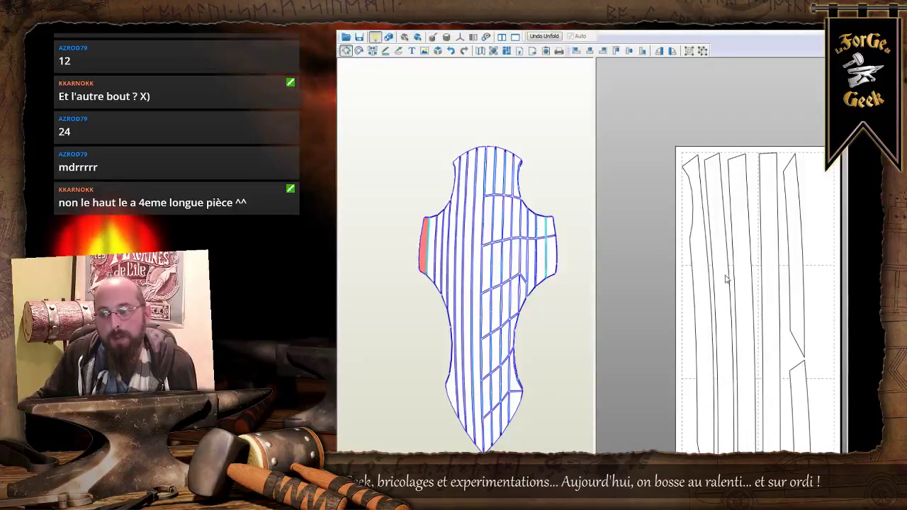
scroll(726, 279, down, 3)
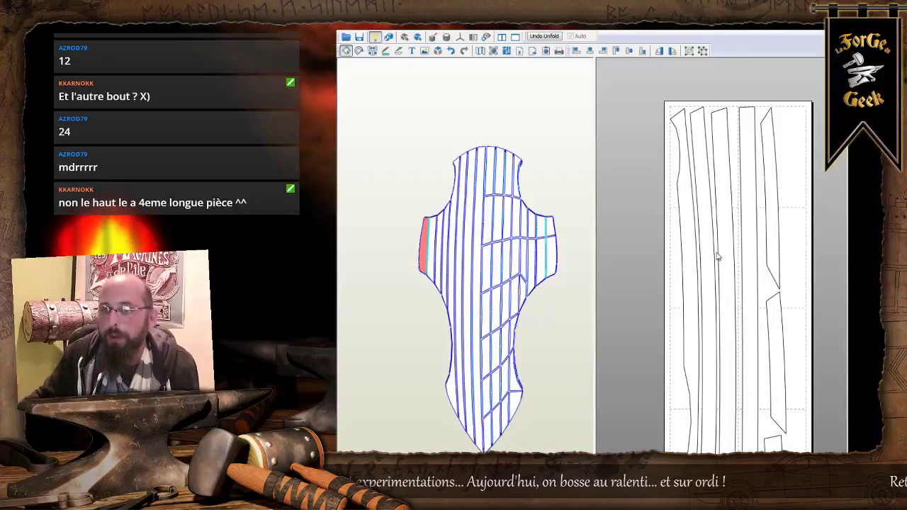
drag(496, 326, 515, 313)
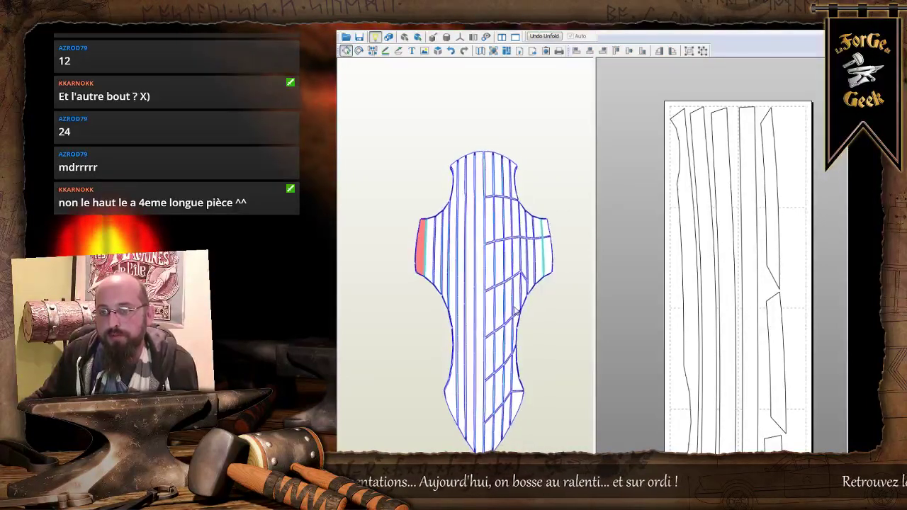
scroll(516, 312, up, 3)
middle_drag(542, 380, 536, 327)
scroll(535, 326, down, 1)
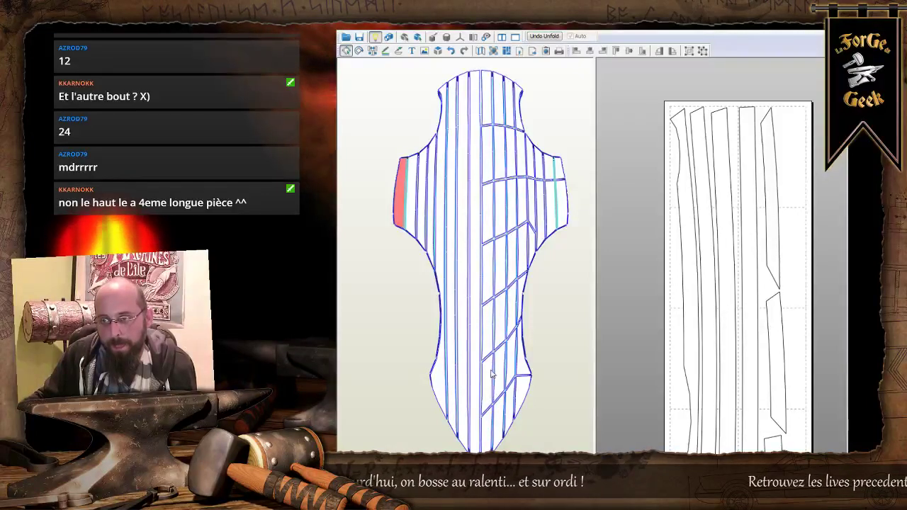
click(476, 203)
scroll(751, 228, up, 1)
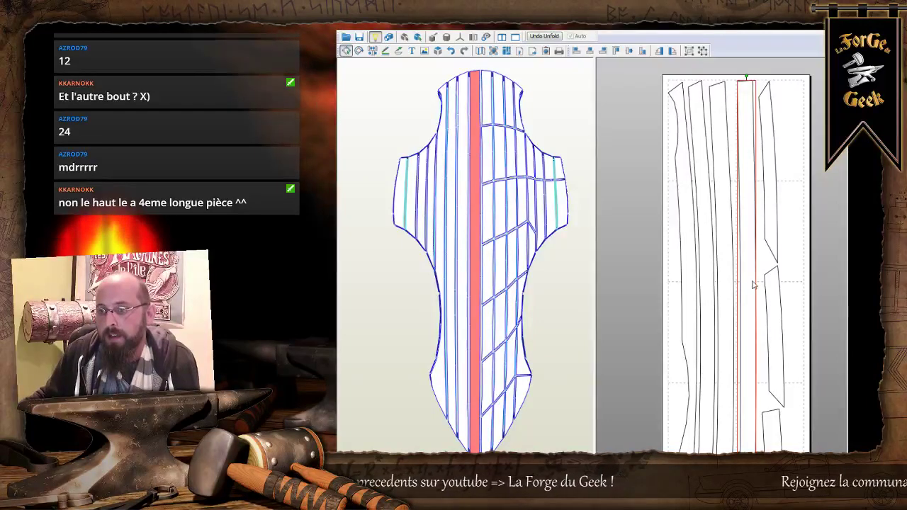
scroll(753, 286, down, 4)
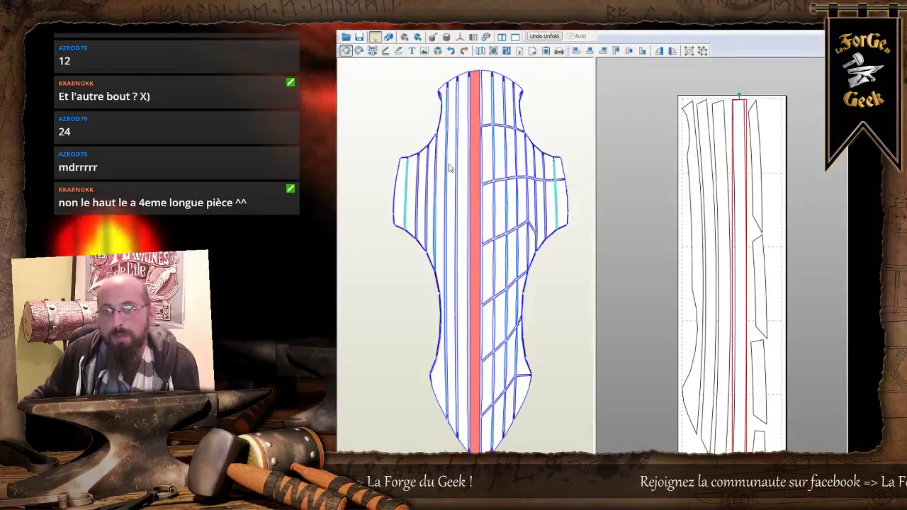
Split the four long left-hand strips along a diagonal seam rising from the centreline to the waist, mirroring the right half's seam.
click(372, 51)
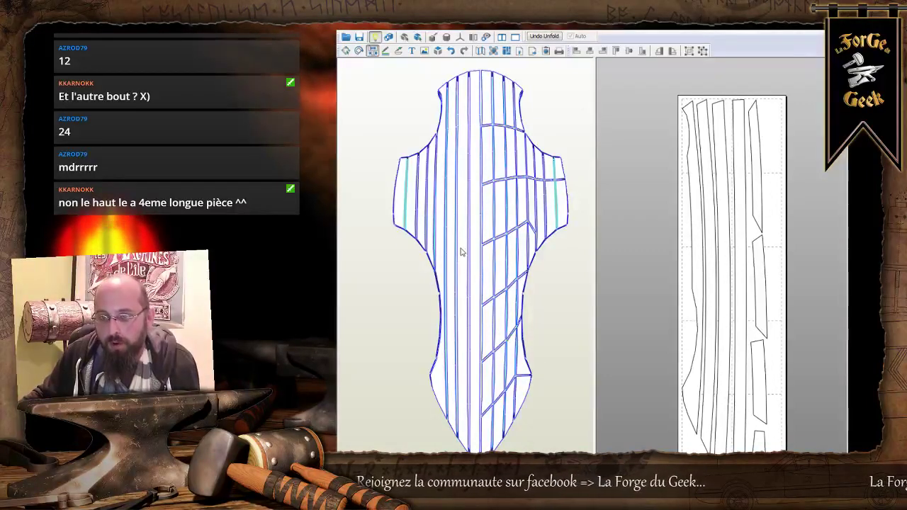
middle_drag(461, 246, 465, 262)
scroll(464, 265, up, 4)
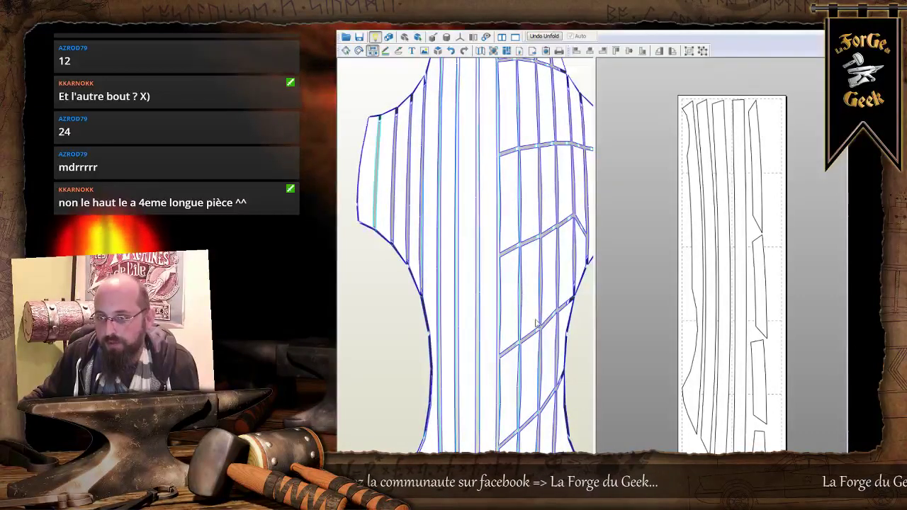
middle_drag(519, 364, 485, 306)
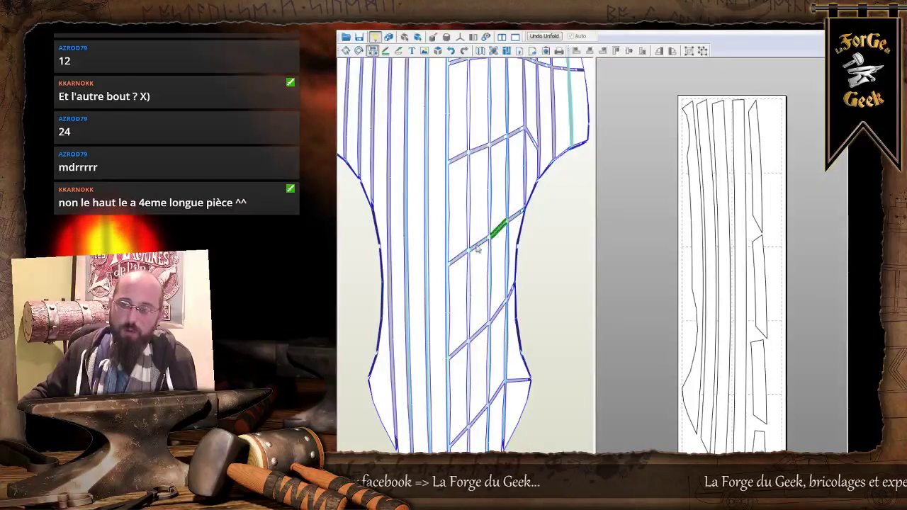
click(440, 263)
click(415, 248)
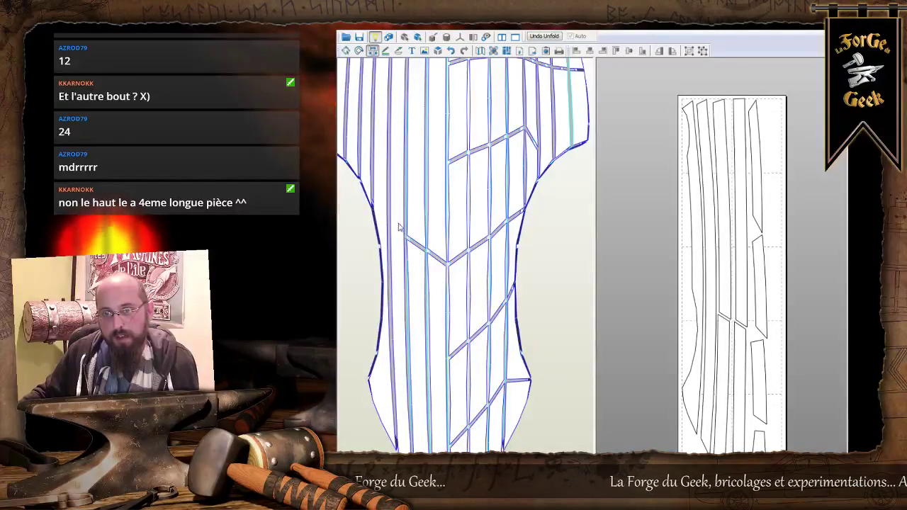
click(396, 229)
click(378, 214)
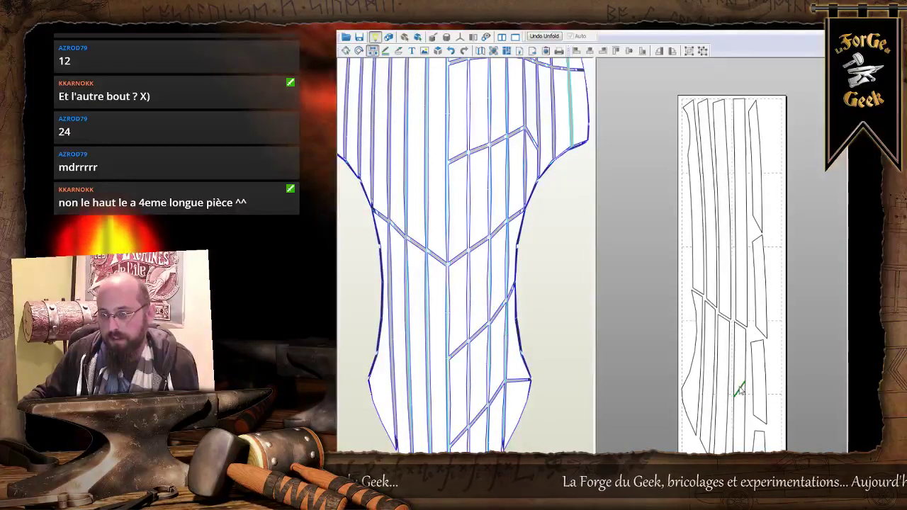
Split the four long left-hand strips across the neck above the wings, continuing the right half's upper seam.
middle_drag(739, 388, 728, 315)
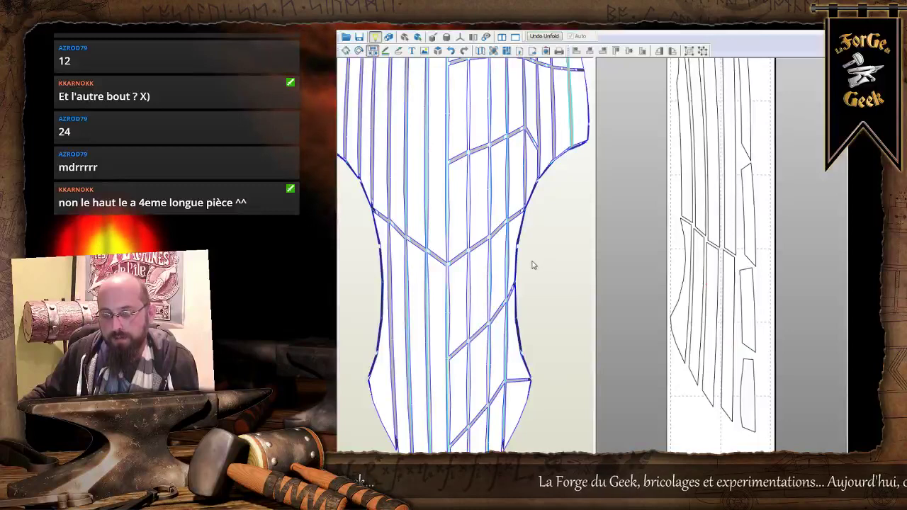
right_drag(522, 184, 549, 396)
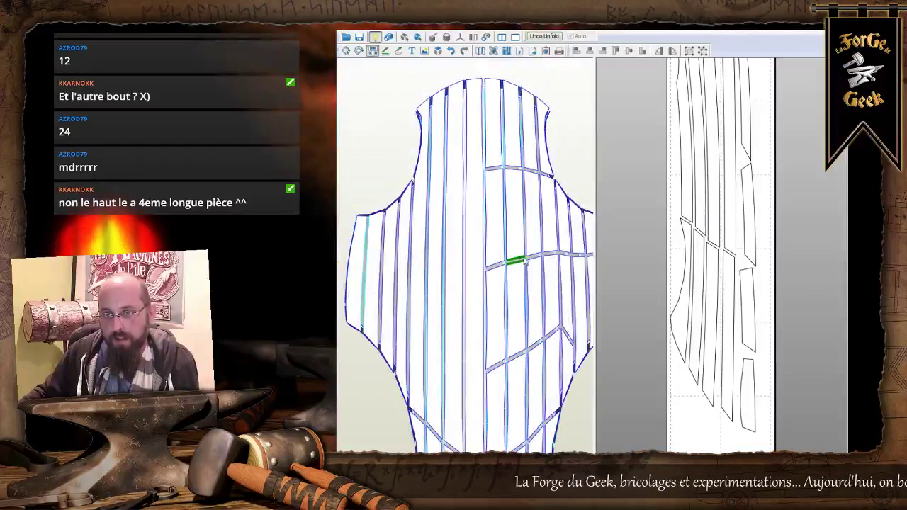
click(473, 170)
click(457, 170)
click(442, 172)
click(429, 173)
click(423, 178)
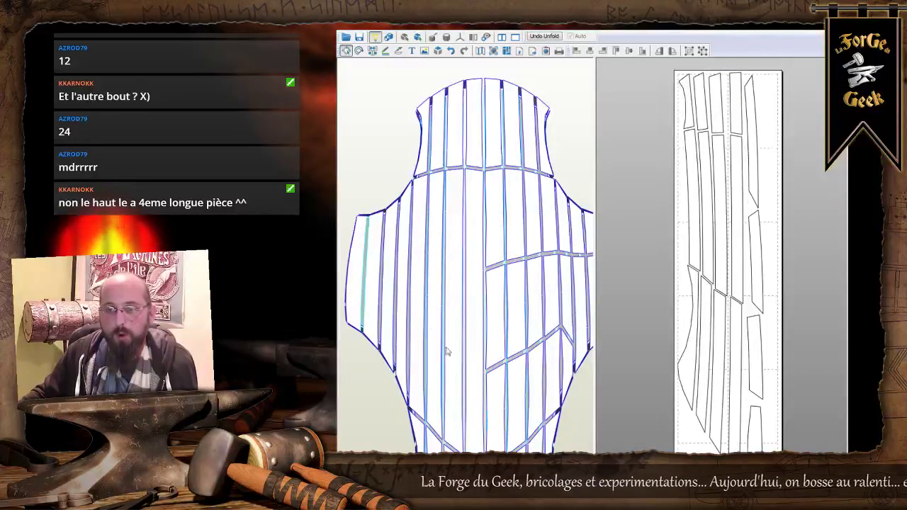
Shift the two outermost left-wing pieces and the lower centre strip piece toward the right margin of the pattern page.
middle_drag(489, 384, 495, 313)
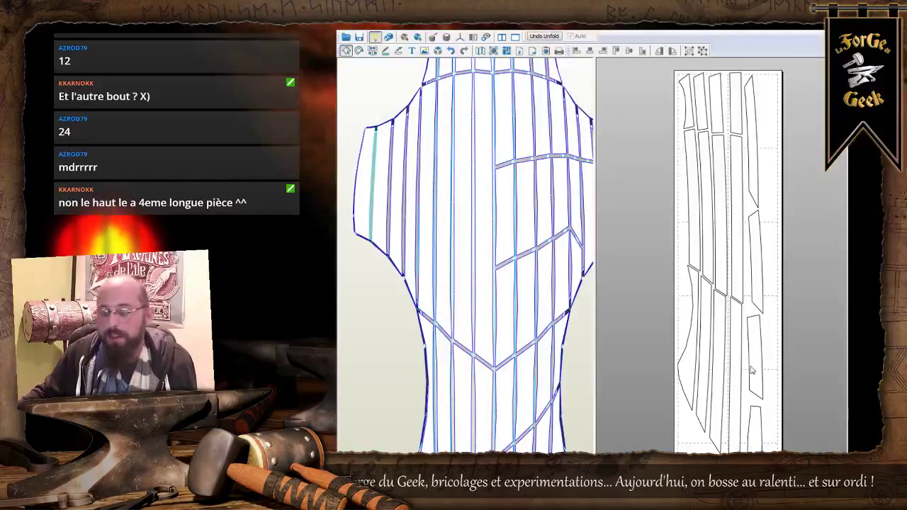
middle_drag(748, 372, 754, 271)
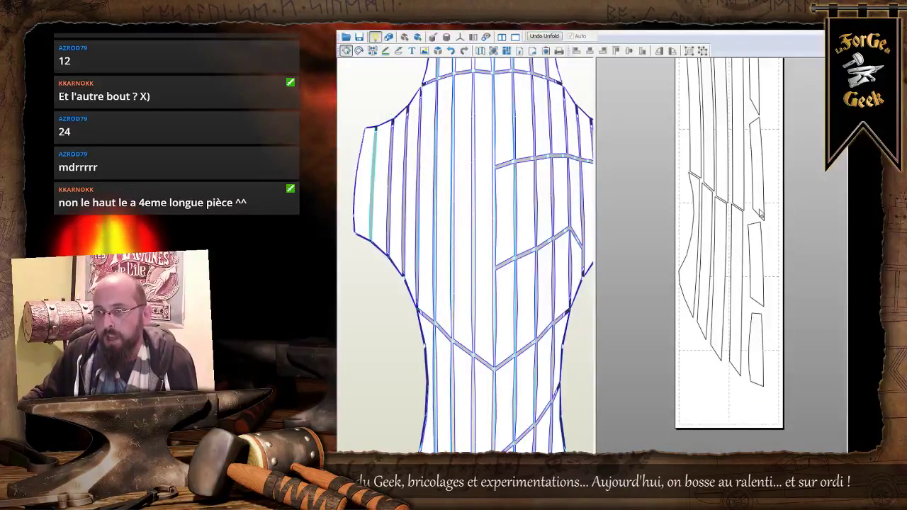
scroll(761, 213, up, 2)
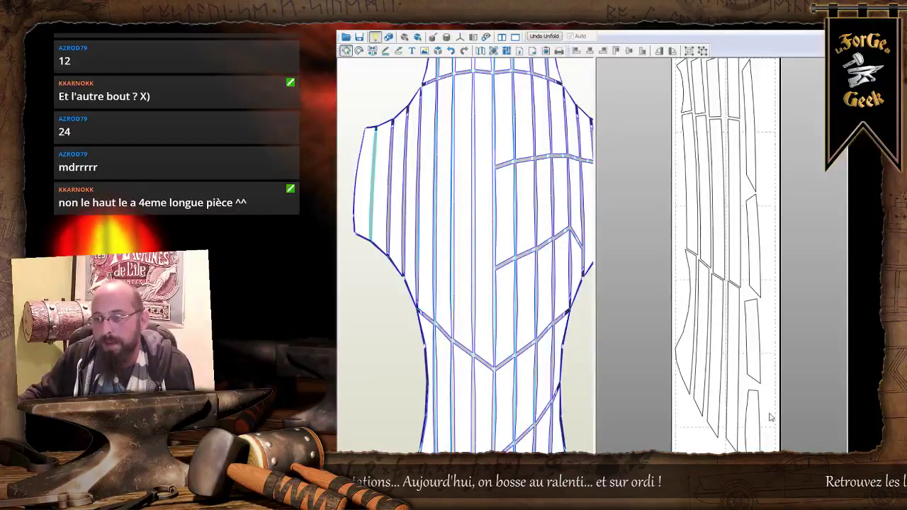
middle_drag(769, 411, 758, 365)
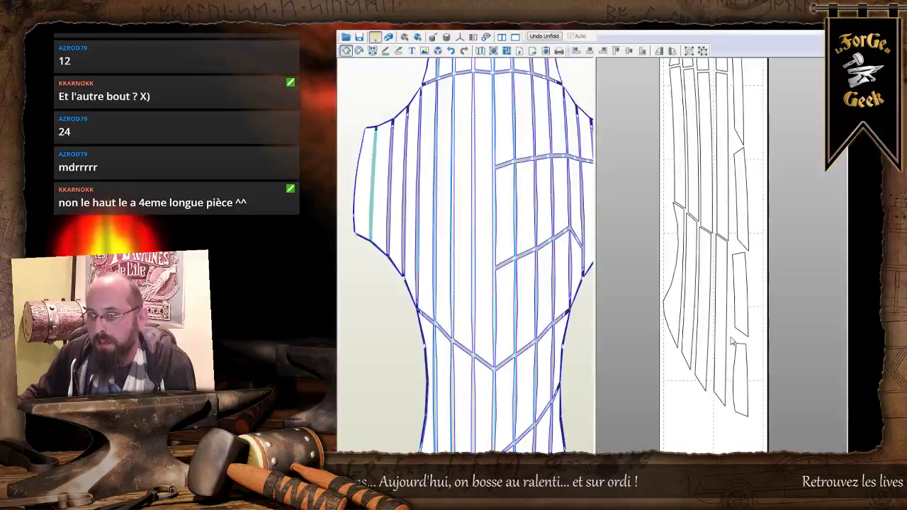
drag(760, 287, 756, 365)
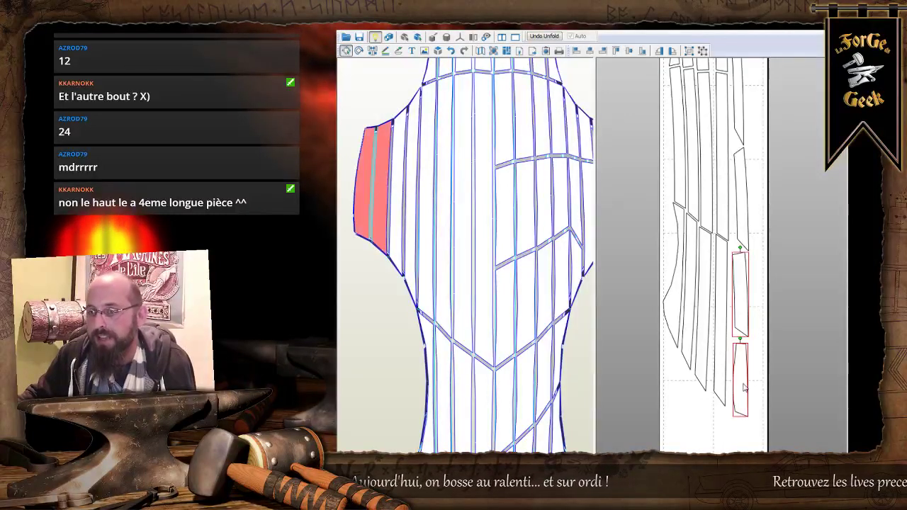
click(722, 345)
Shift the two remaining left-wing pieces toward the right margin, roughly in line with the other wing pieces.
middle_drag(781, 185, 779, 262)
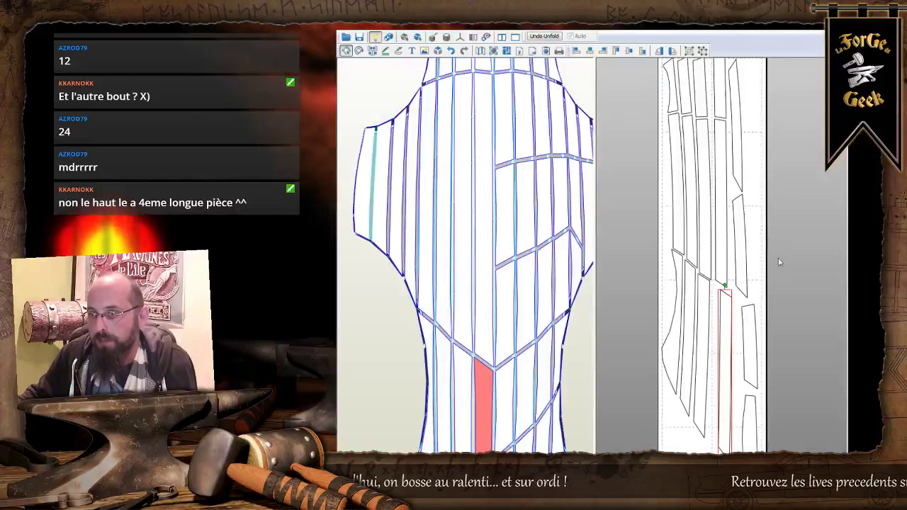
drag(741, 227, 749, 227)
middle_drag(759, 193, 778, 269)
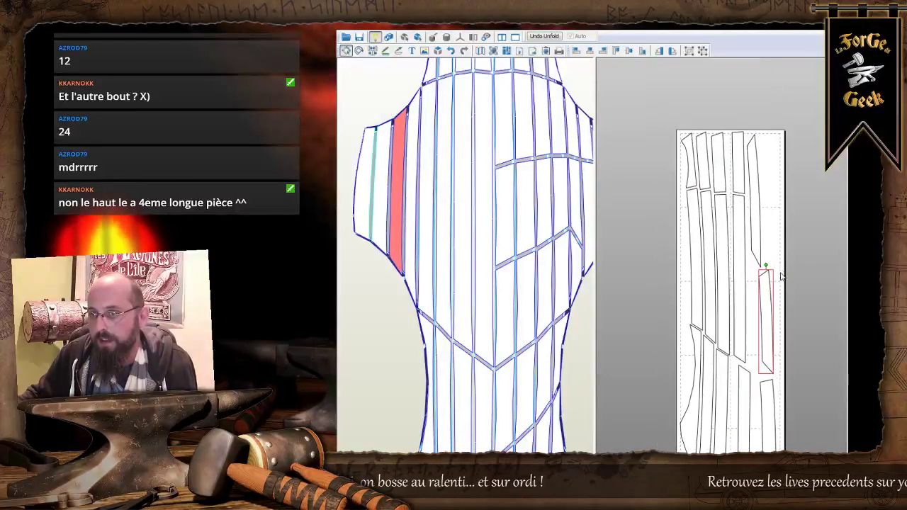
click(760, 215)
drag(762, 219, 769, 222)
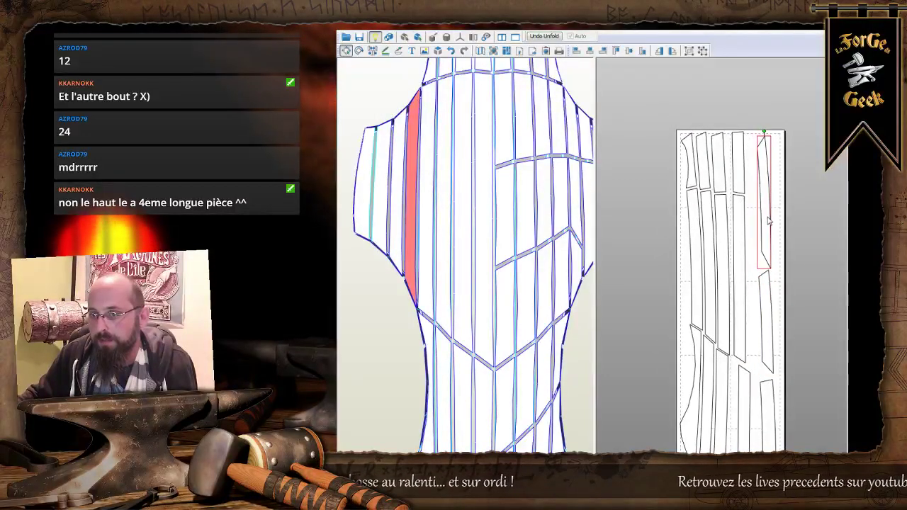
Separate the upper, middle and lower pieces of the centre strip, leaving gaps between them down the pattern page.
click(744, 184)
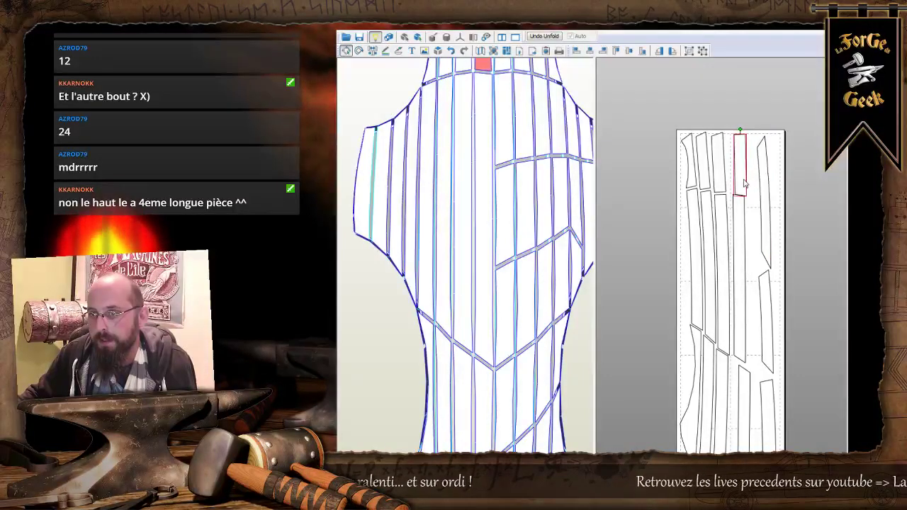
click(748, 215)
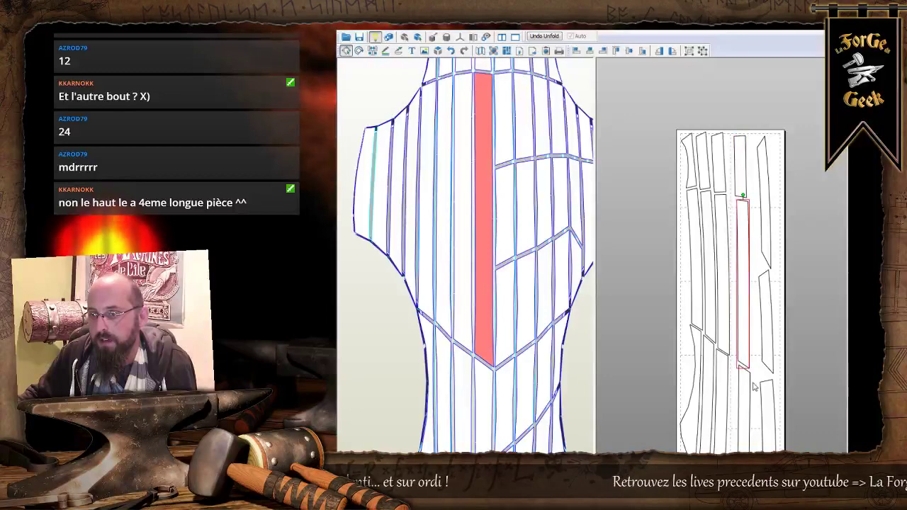
right_drag(747, 365, 746, 308)
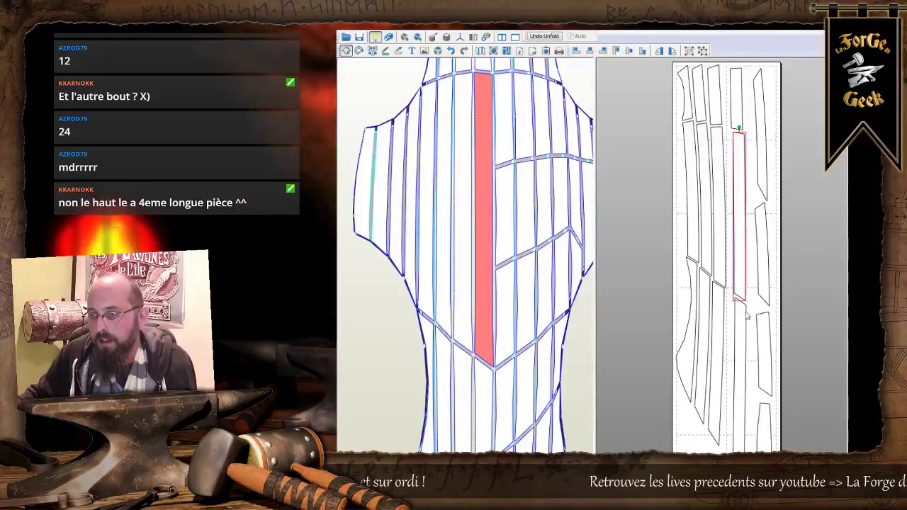
middle_drag(752, 333, 747, 309)
drag(735, 292, 733, 317)
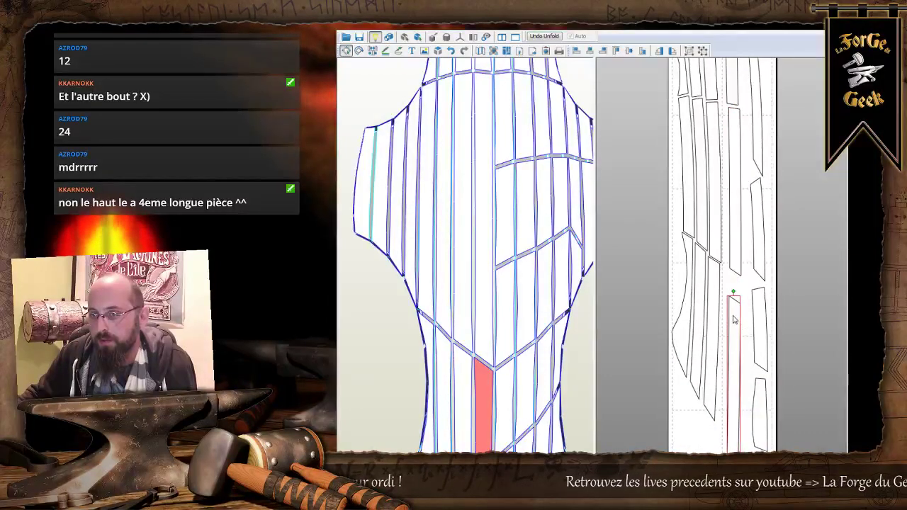
Align the middle and upper pieces of the centre strip with its lower piece in one column on the pattern page.
right_drag(741, 255, 744, 273)
click(740, 258)
drag(740, 257, 742, 269)
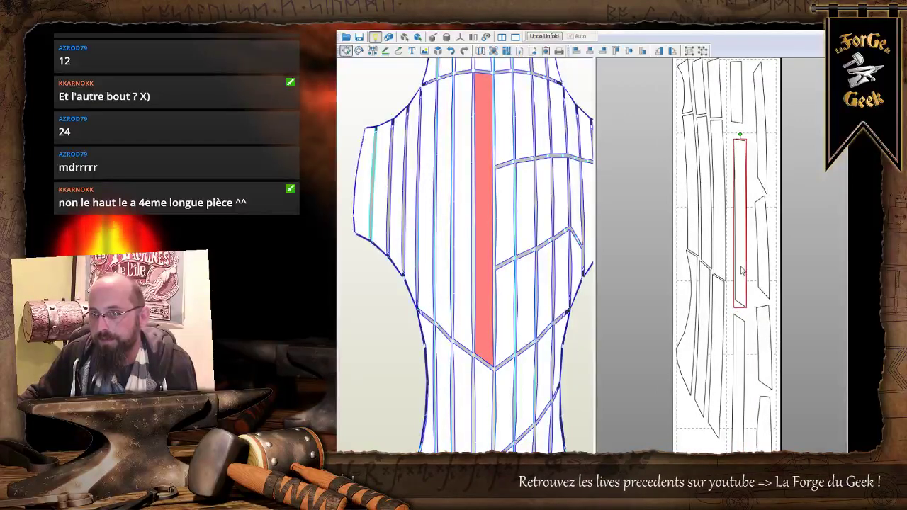
middle_drag(749, 154, 765, 208)
drag(752, 150, 756, 155)
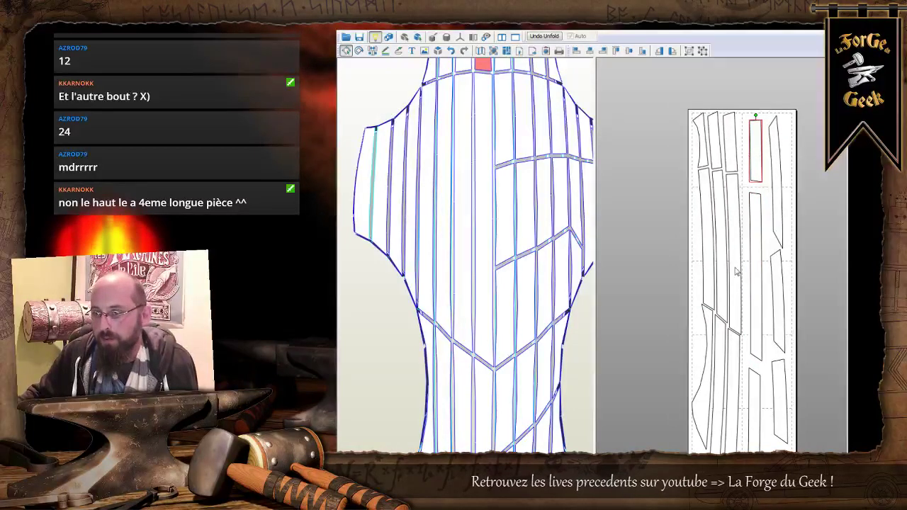
Move the three lower pieces beside the centre strip down the pattern page, away from the middle pieces.
middle_drag(737, 215, 734, 165)
drag(696, 444, 728, 394)
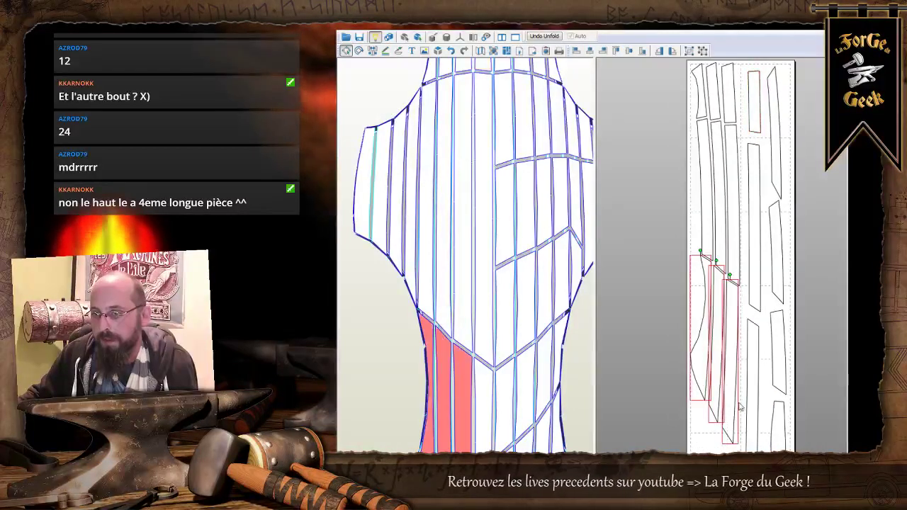
scroll(739, 397, up, 1)
middle_drag(739, 389, 738, 303)
drag(739, 303, 700, 337)
click(707, 392)
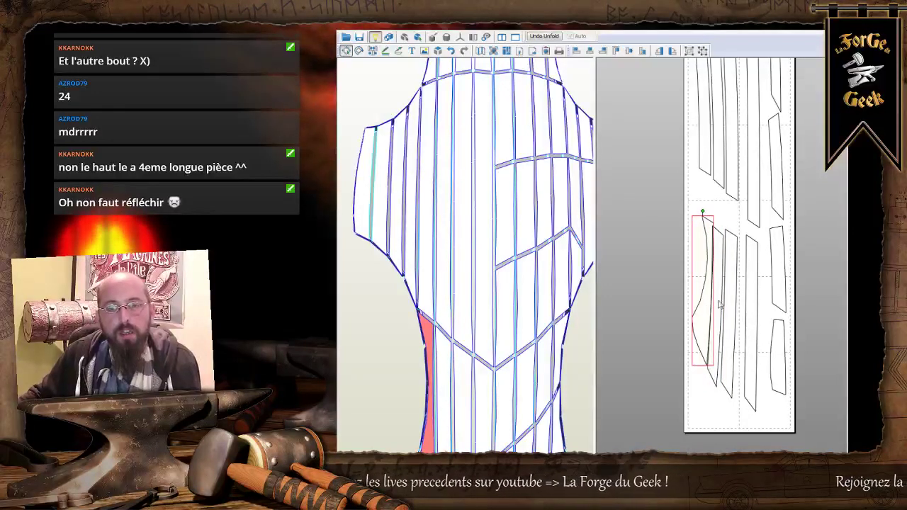
Space the three lower pieces beside the centre strip slightly apart from each other.
scroll(735, 284, up, 2)
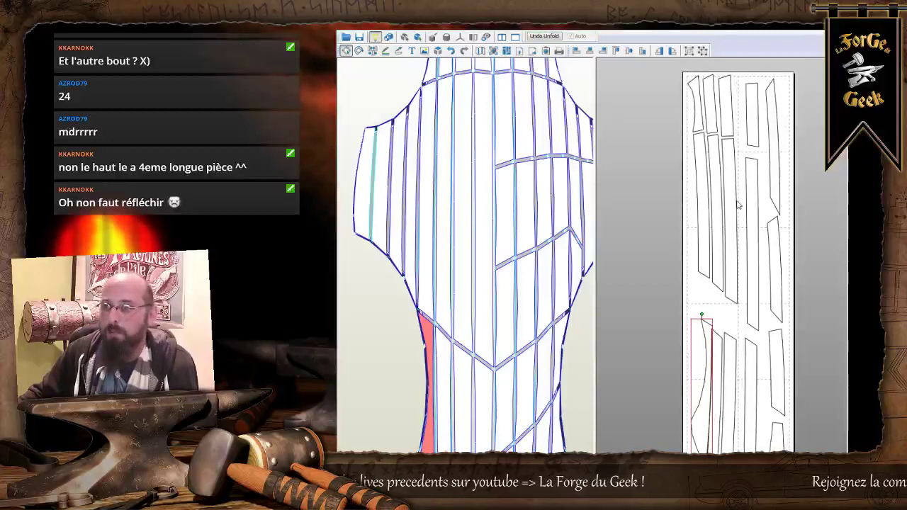
scroll(737, 205, up, 1)
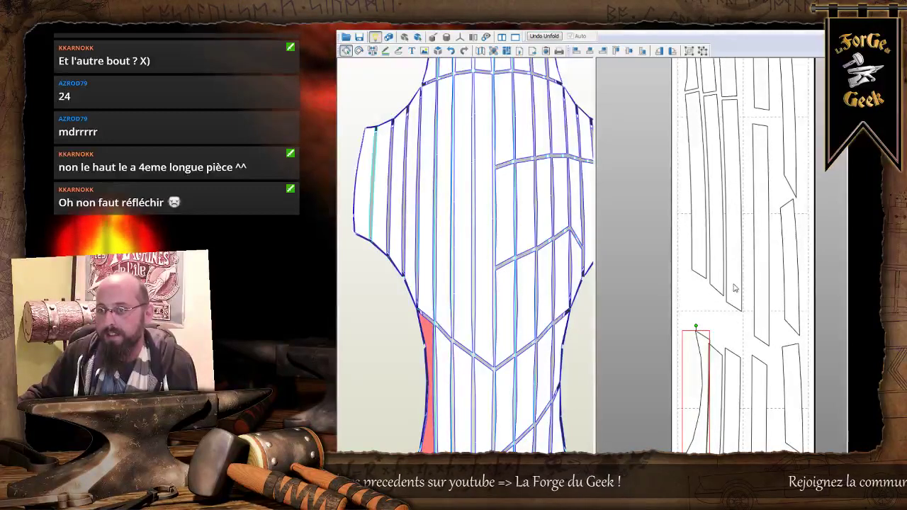
scroll(752, 247, down, 2)
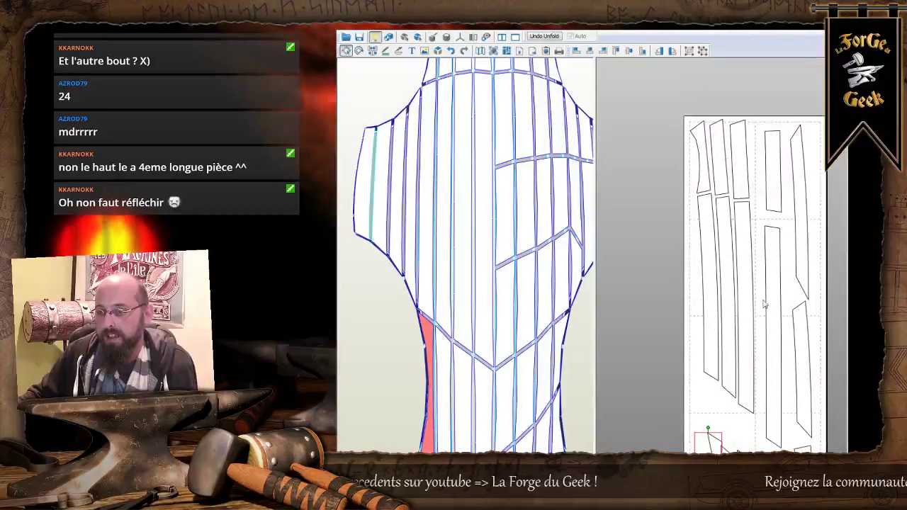
scroll(764, 305, up, 1)
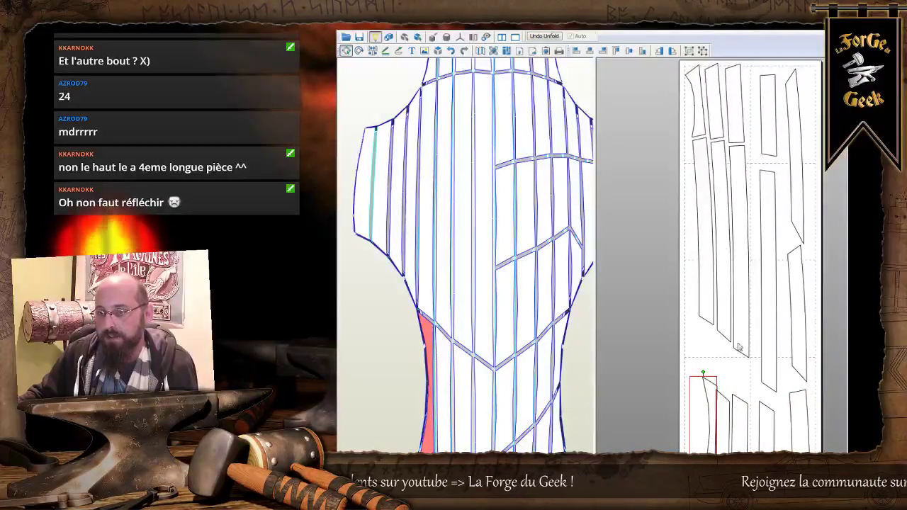
scroll(738, 347, up, 1)
click(736, 425)
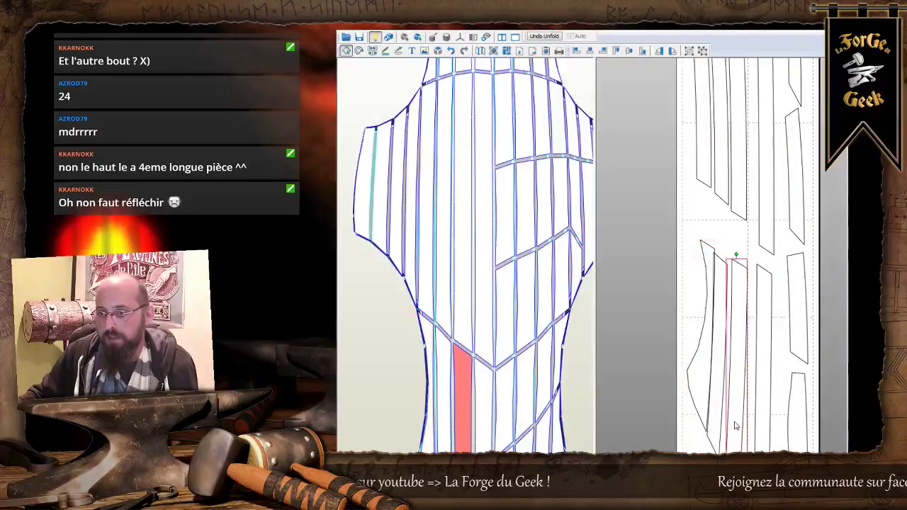
click(714, 422)
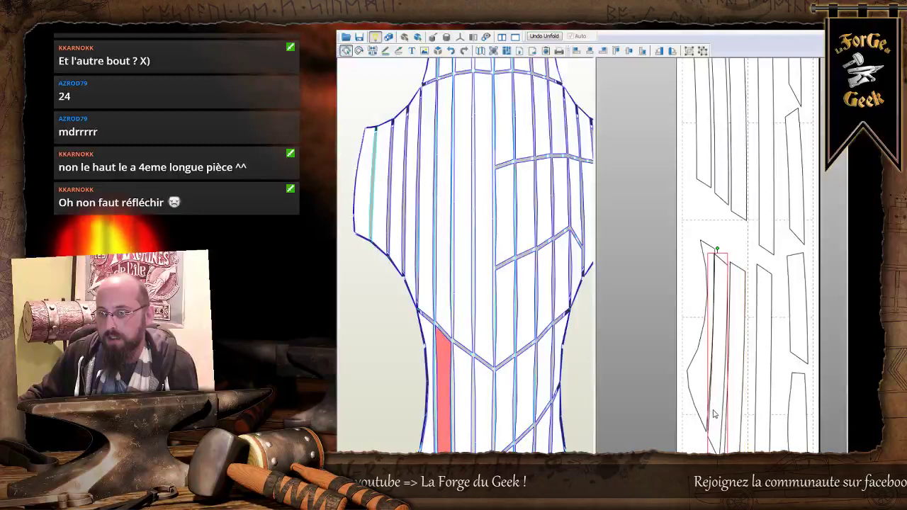
click(696, 398)
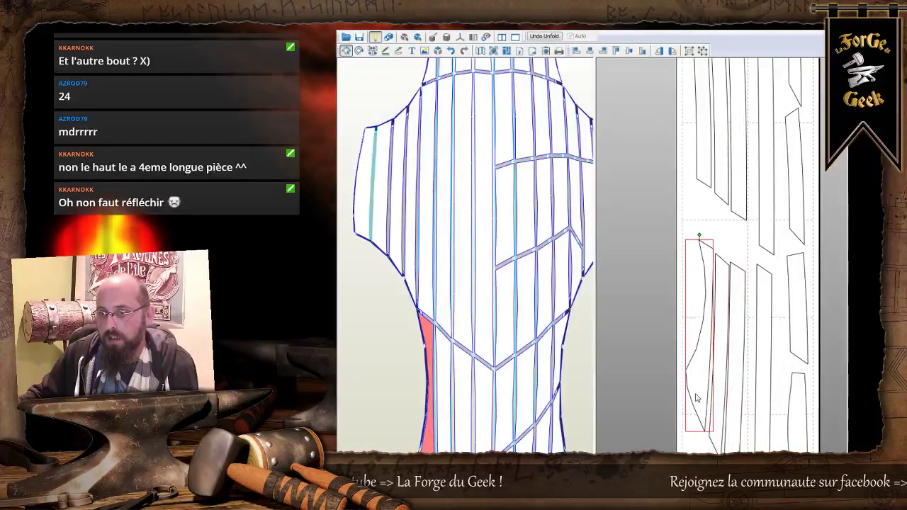
click(717, 405)
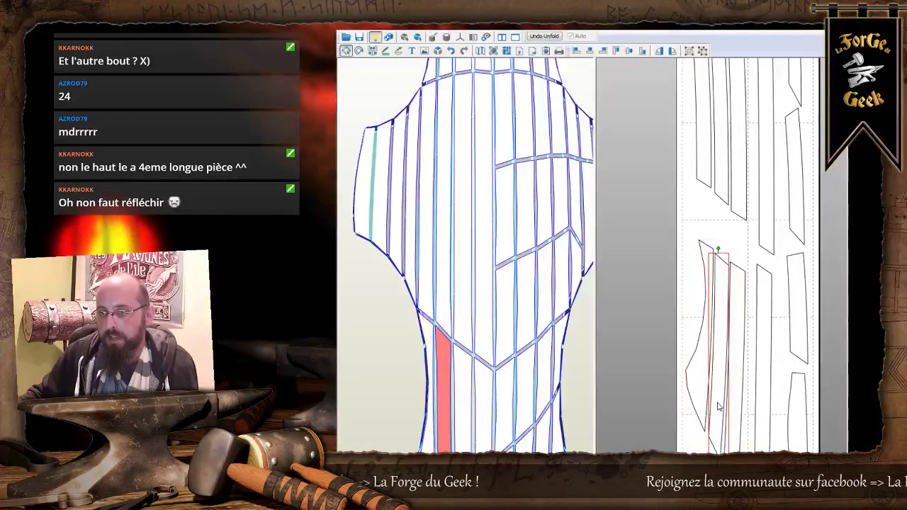
click(740, 245)
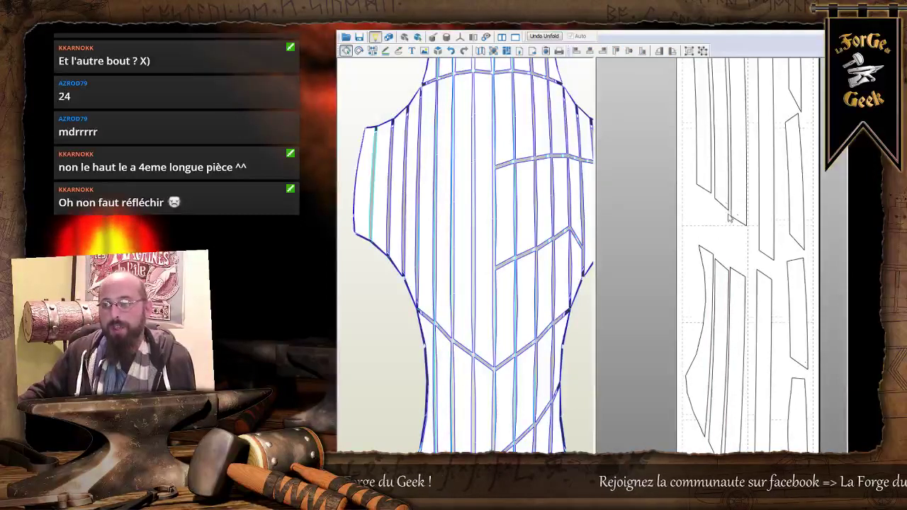
Move the two outer middle pieces down the pattern page, leaving gaps below their upper pieces.
scroll(730, 209, down, 2)
scroll(730, 220, down, 2)
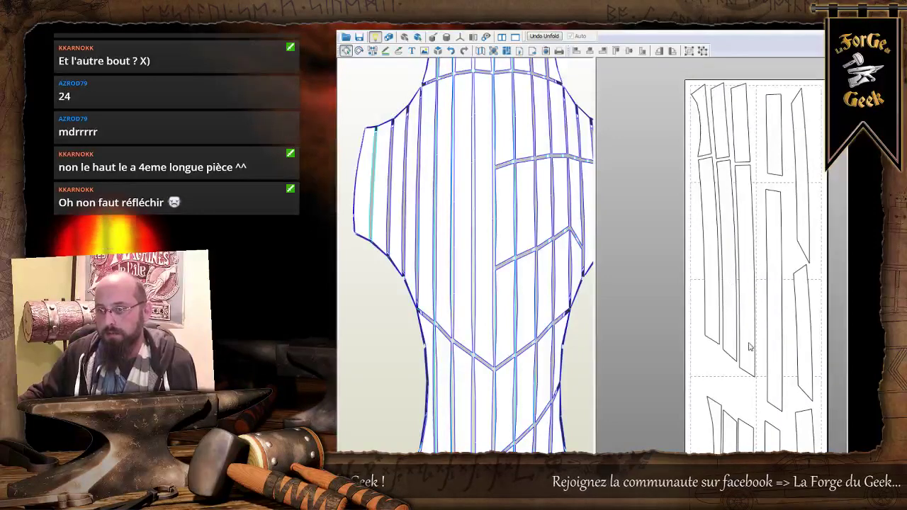
click(712, 333)
mouse_move(713, 333)
mouse_down()
mouse_move(710, 348)
mouse_move(730, 326)
mouse_move(730, 338)
mouse_up()
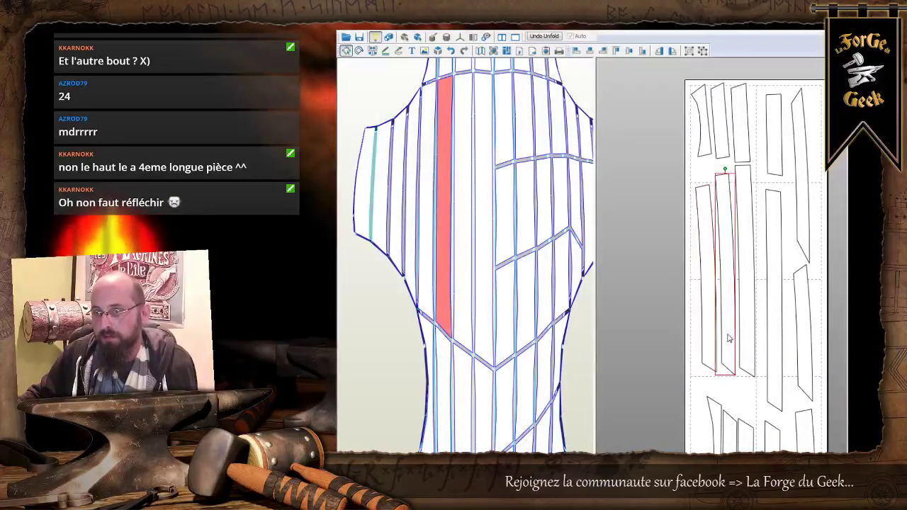
click(749, 332)
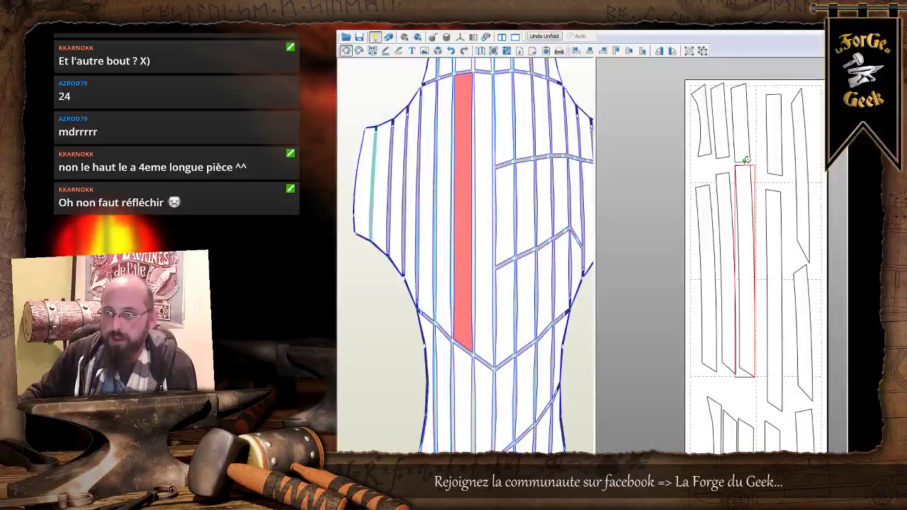
Rotate the three middle pieces beside the centre strip to stand more upright and shift them slightly sideways.
scroll(745, 160, up, 3)
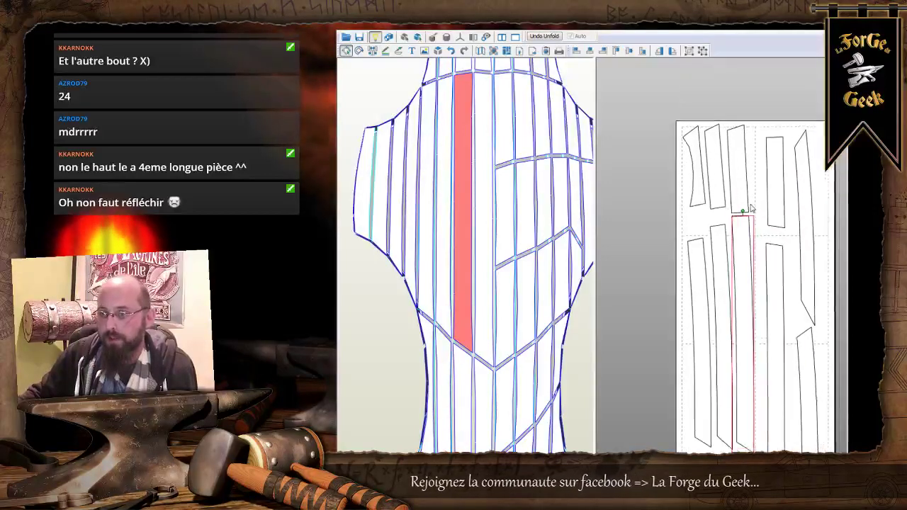
scroll(751, 207, up, 3)
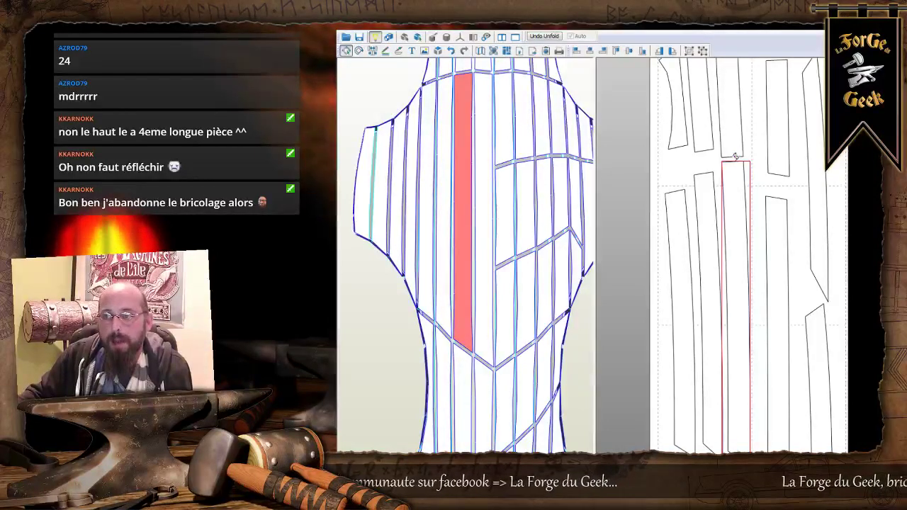
drag(742, 156, 738, 156)
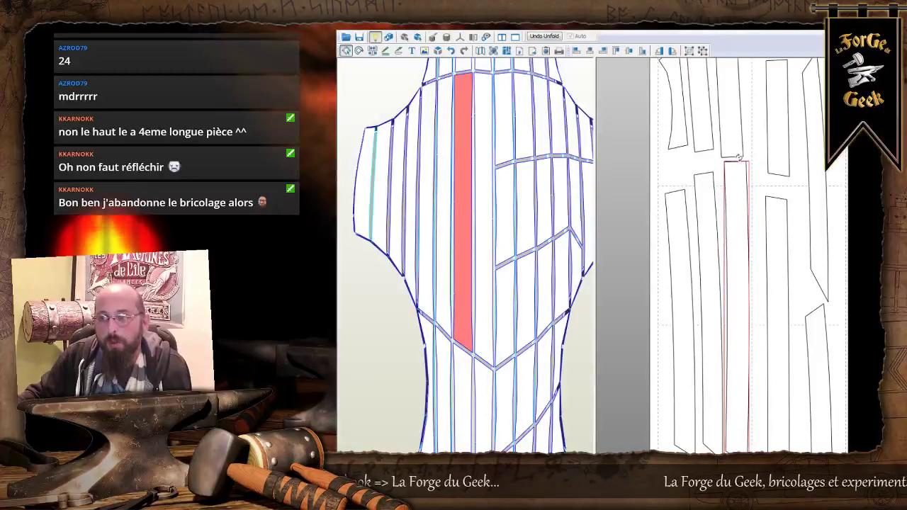
drag(740, 206, 742, 210)
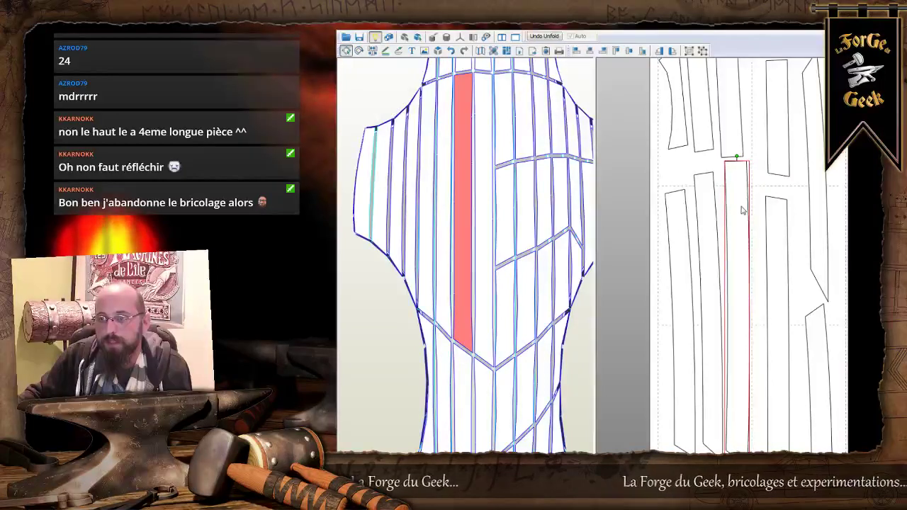
click(712, 237)
drag(706, 168, 682, 187)
click(677, 228)
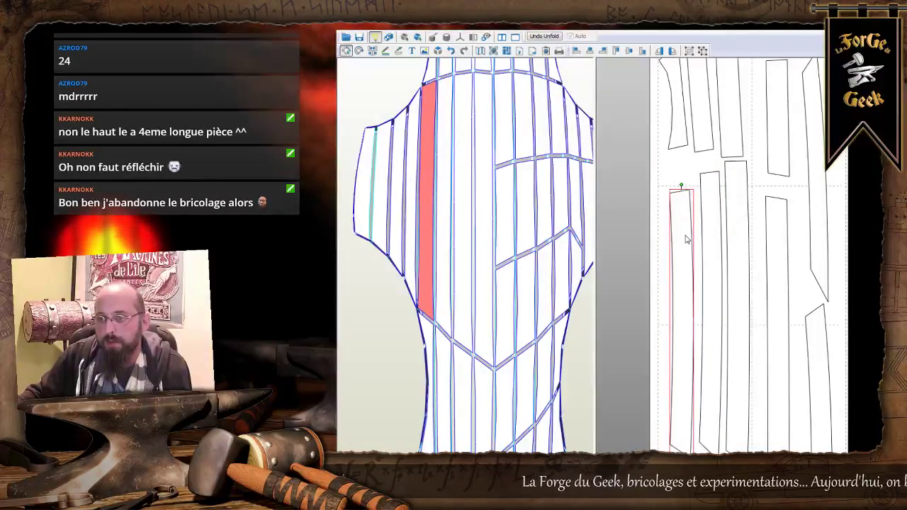
drag(685, 240, 689, 239)
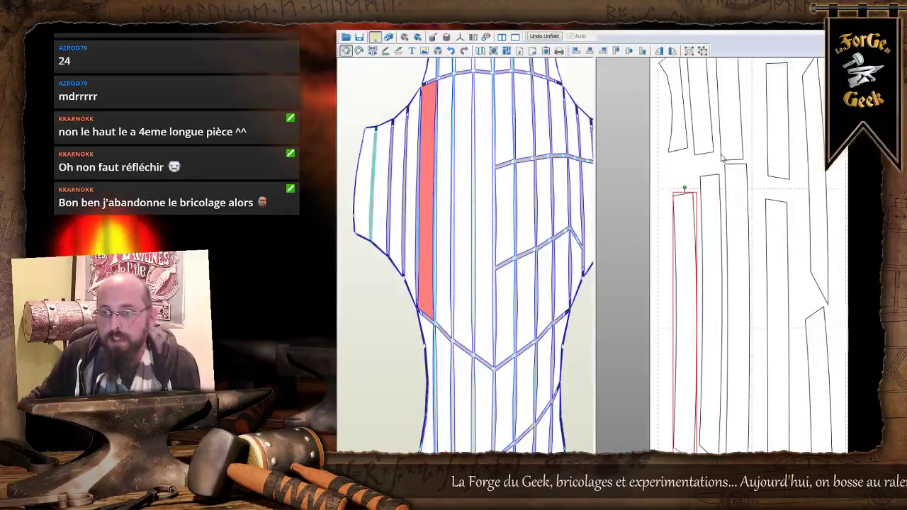
Shift the three upper pieces closer to the middle pieces and closer to each other.
scroll(723, 158, down, 2)
click(666, 268)
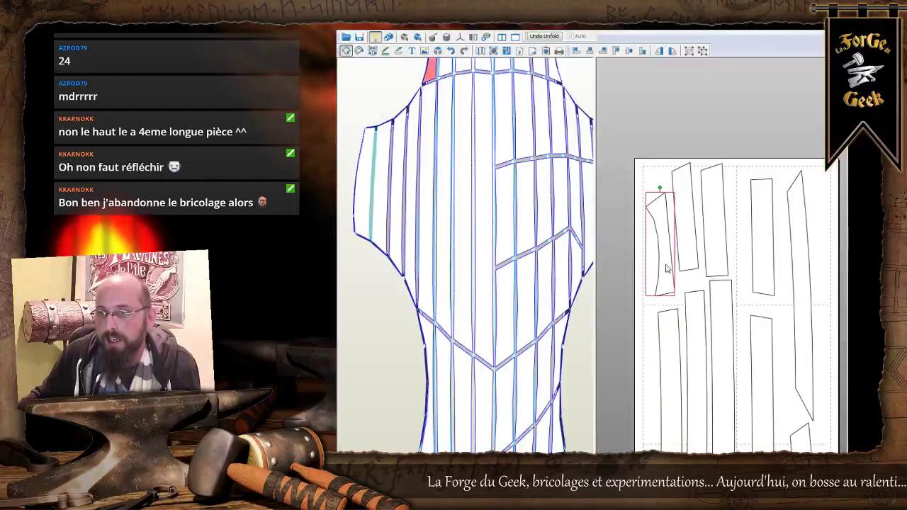
click(686, 255)
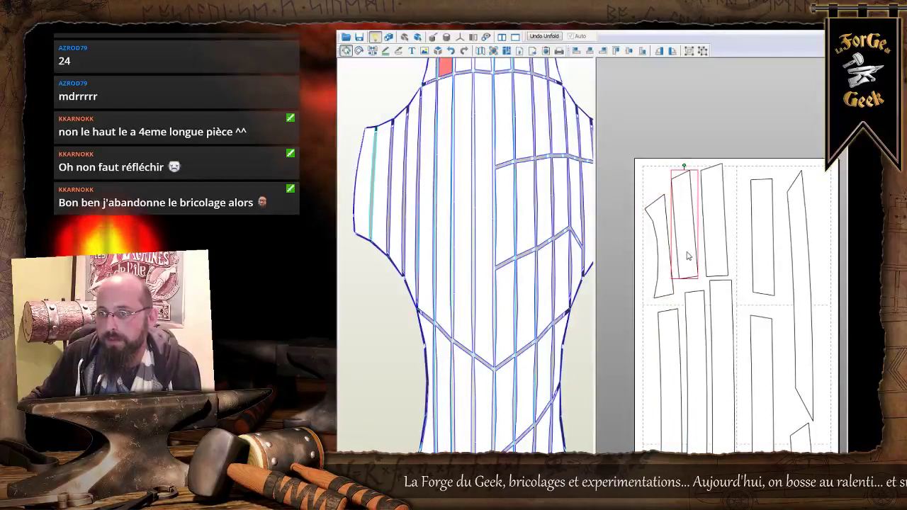
click(714, 259)
drag(714, 260, 711, 259)
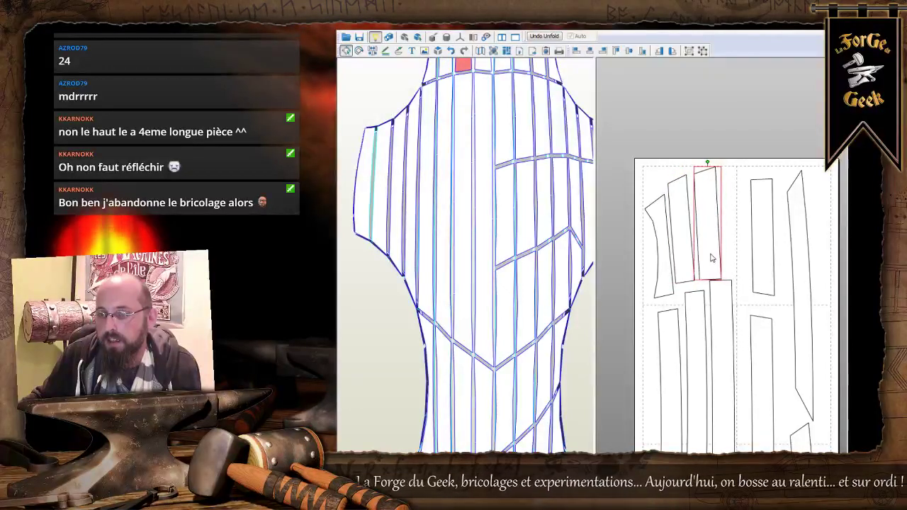
Rotate the innermost upper piece upright and reverse the order of the three upper pieces across the column.
middle_drag(737, 331, 725, 117)
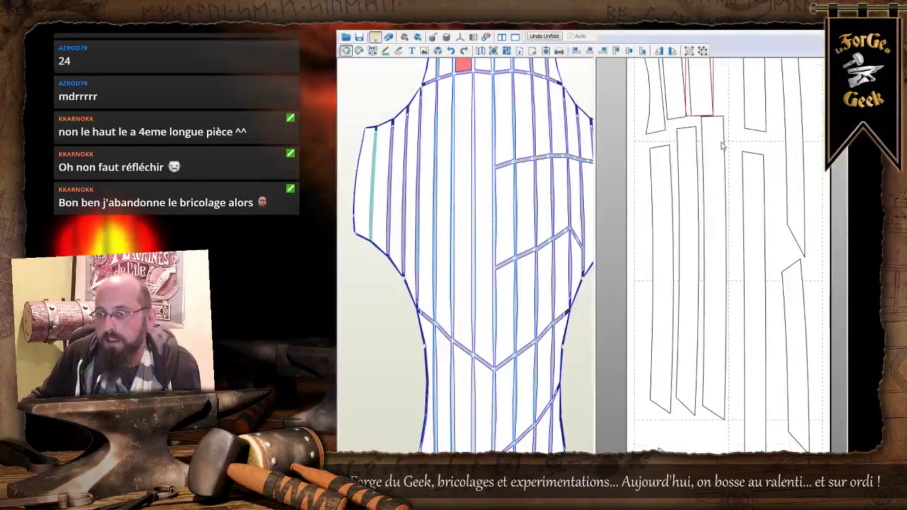
scroll(722, 145, up, 3)
scroll(707, 124, up, 1)
mouse_move(703, 96)
mouse_down()
mouse_move(713, 98)
mouse_move(702, 96)
mouse_up()
drag(711, 161, 714, 161)
drag(706, 93, 705, 96)
drag(717, 143, 663, 153)
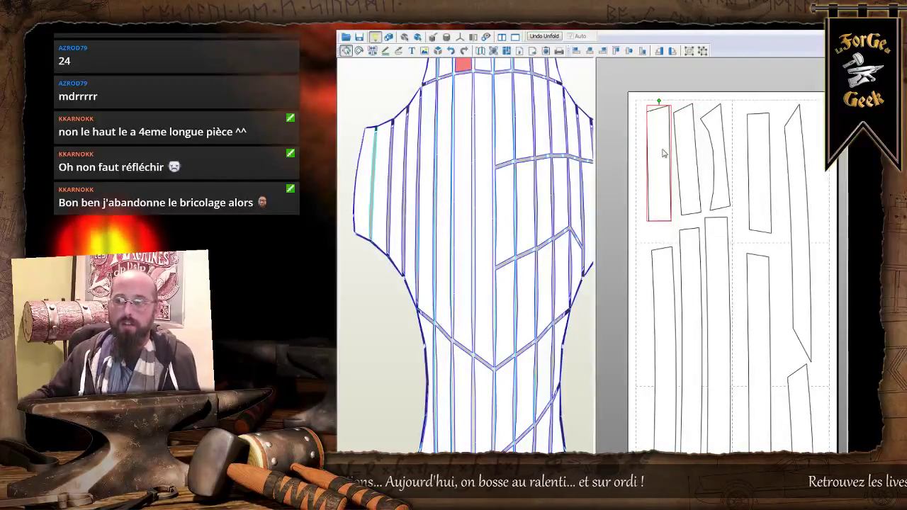
Shift the three middle pieces together slightly down and toward the left margin of the pattern page.
middle_drag(736, 235, 712, 154)
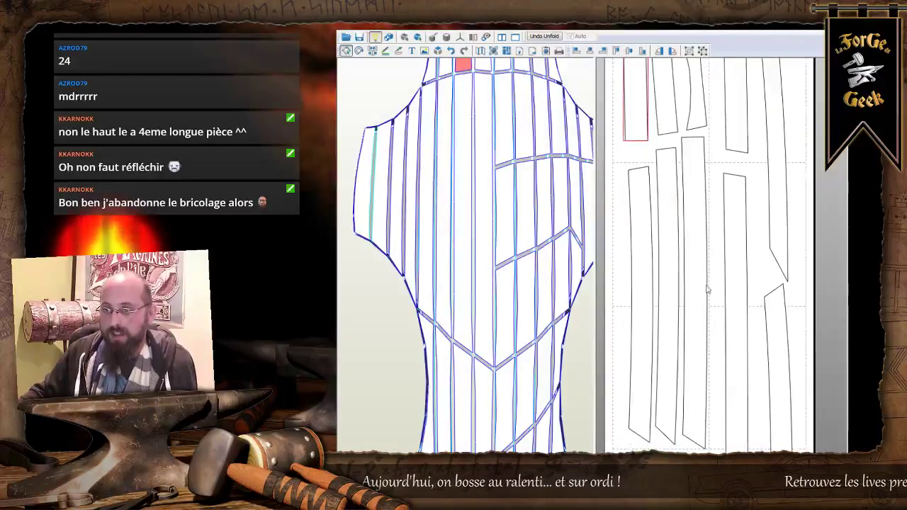
drag(633, 262, 691, 287)
middle_drag(724, 333, 719, 221)
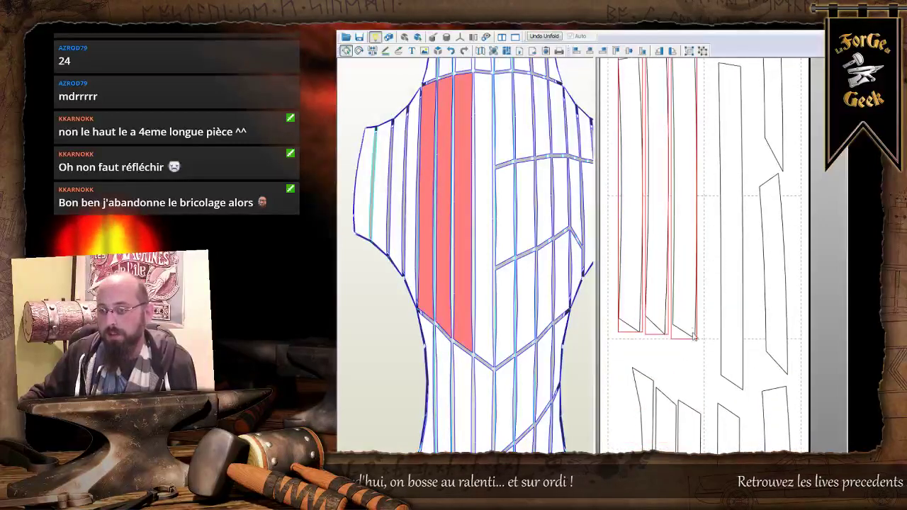
middle_drag(700, 268, 709, 219)
scroll(686, 324, up, 1)
middle_drag(687, 312, 711, 222)
middle_drag(728, 303, 707, 210)
scroll(730, 265, down, 3)
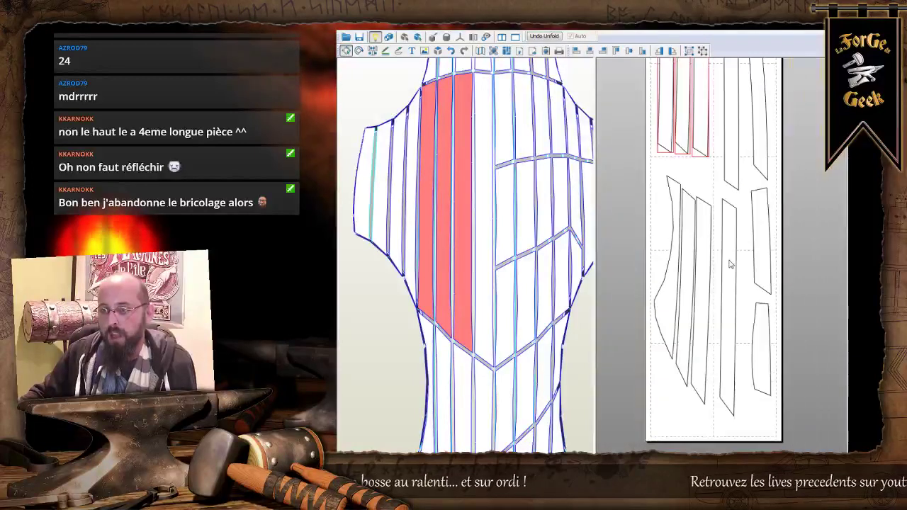
click(777, 152)
middle_drag(783, 157, 779, 242)
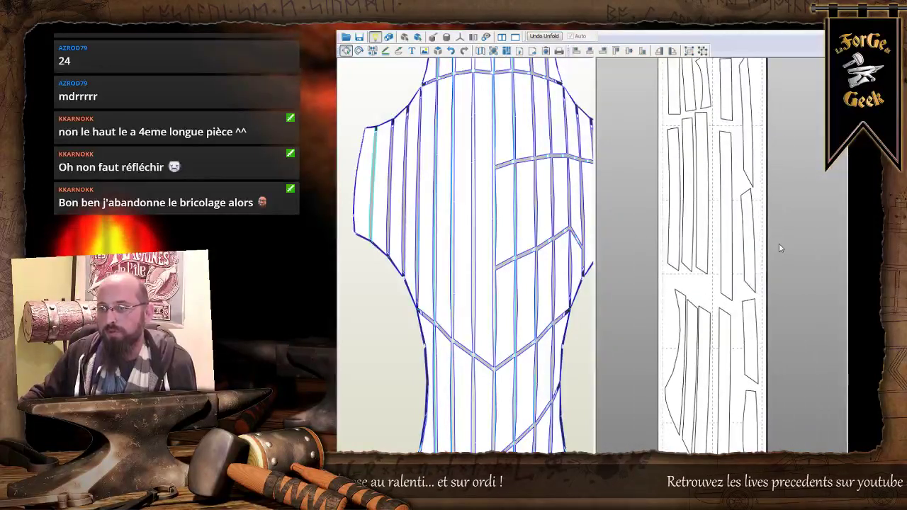
scroll(779, 243, down, 1)
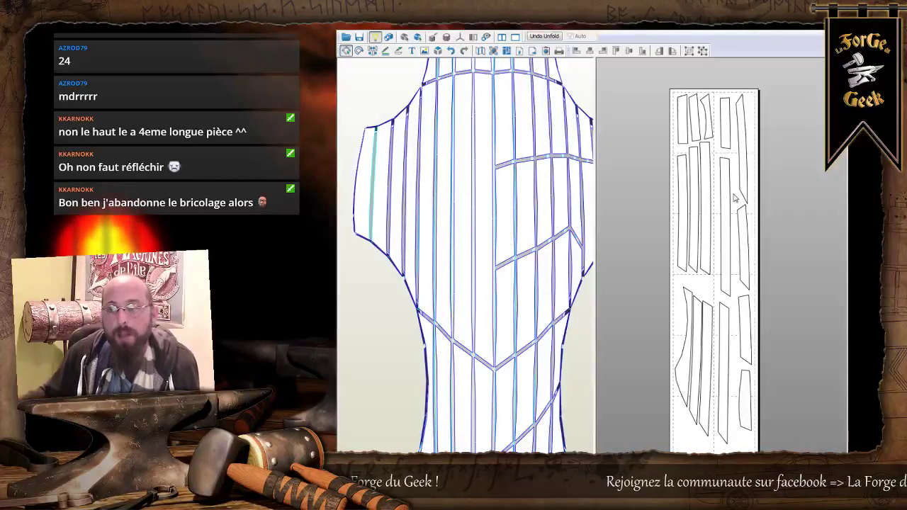
Select the upper, middle and lower pieces of the strip just left of the model's centre line to locate them on the pattern page.
middle_drag(514, 97, 468, 263)
middle_drag(439, 209, 443, 179)
scroll(451, 218, up, 6)
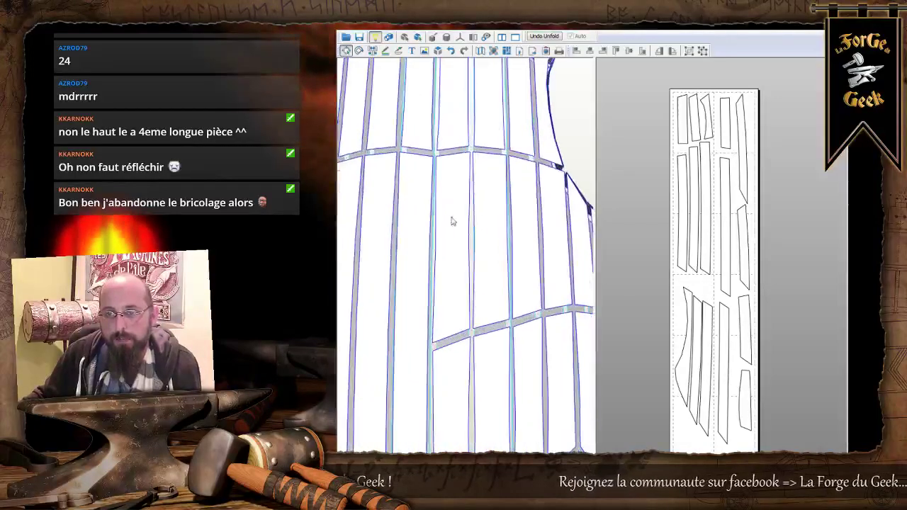
scroll(453, 222, down, 10)
scroll(454, 361, up, 2)
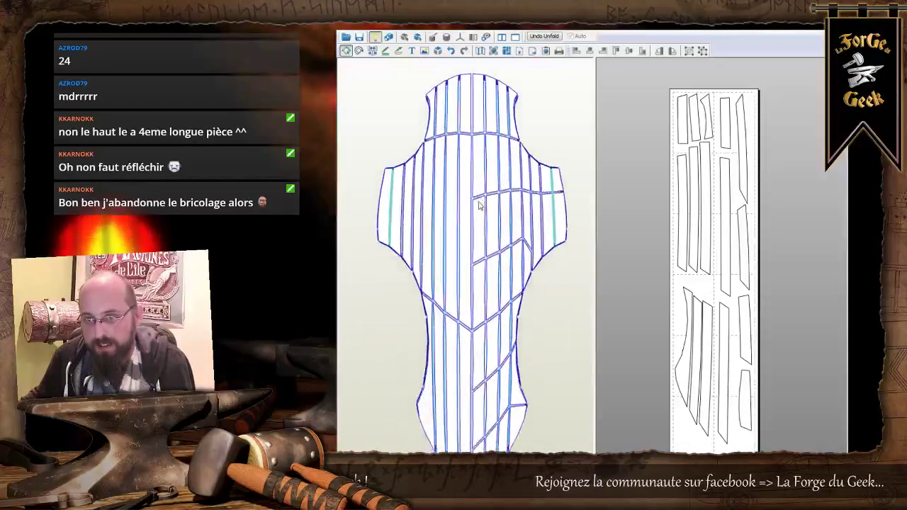
click(471, 100)
shift+click(467, 198)
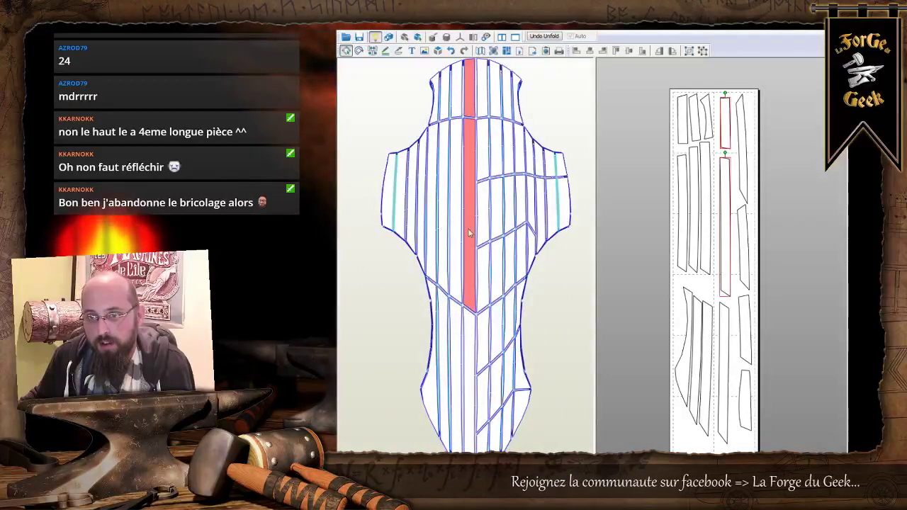
shift+click(465, 374)
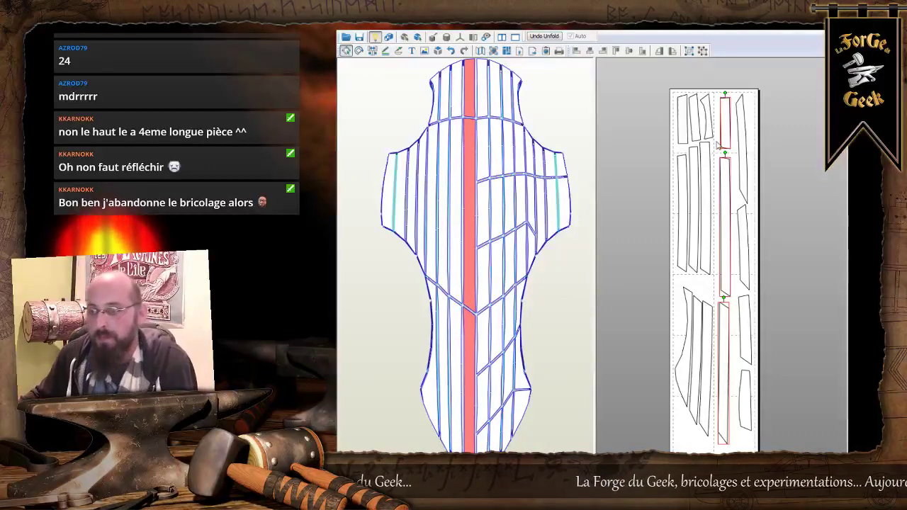
Select that strip's upper and middle pieces individually on the model to match each with its outline on the pattern page.
middle_drag(749, 132, 736, 181)
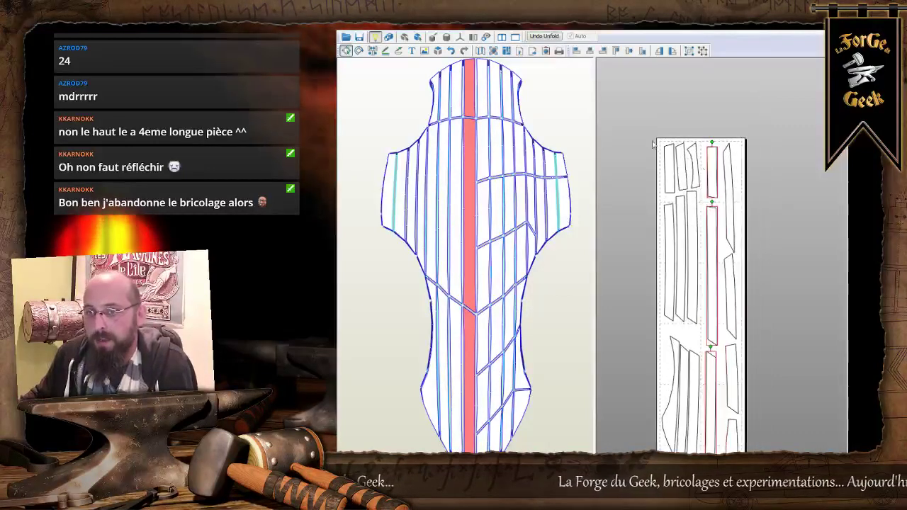
click(471, 93)
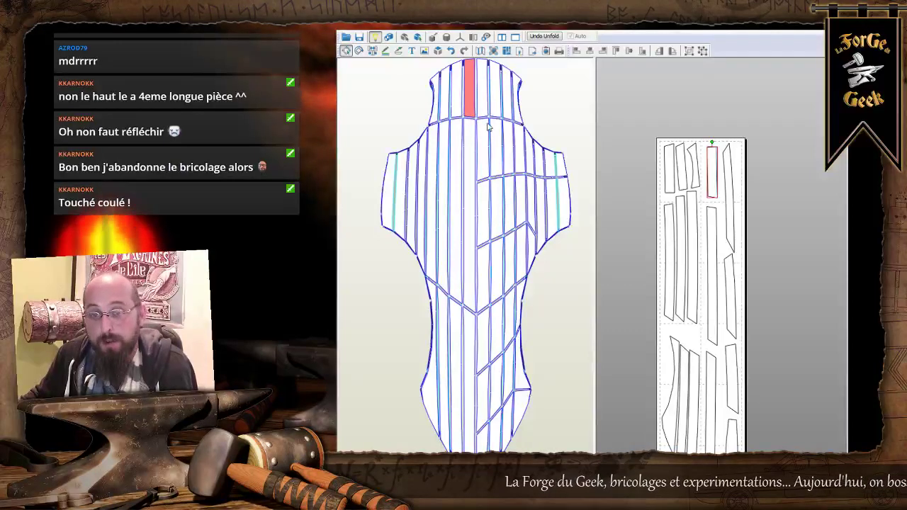
click(468, 167)
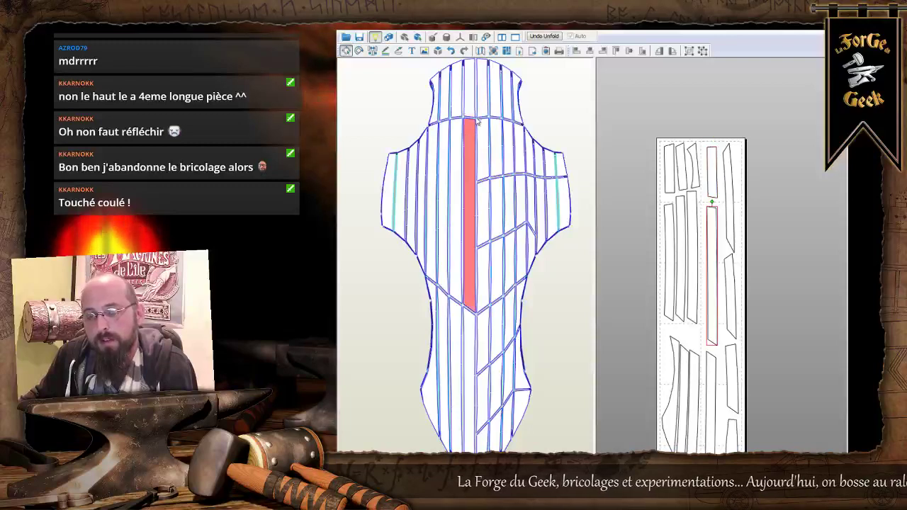
click(466, 101)
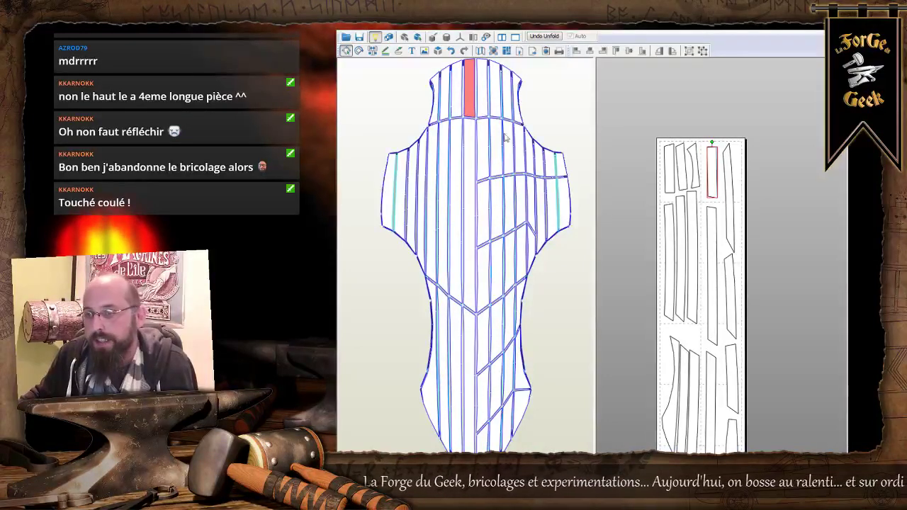
Start a text label reading "A1" at the lower end of the strip's upper piece on the pattern page.
scroll(714, 170, up, 3)
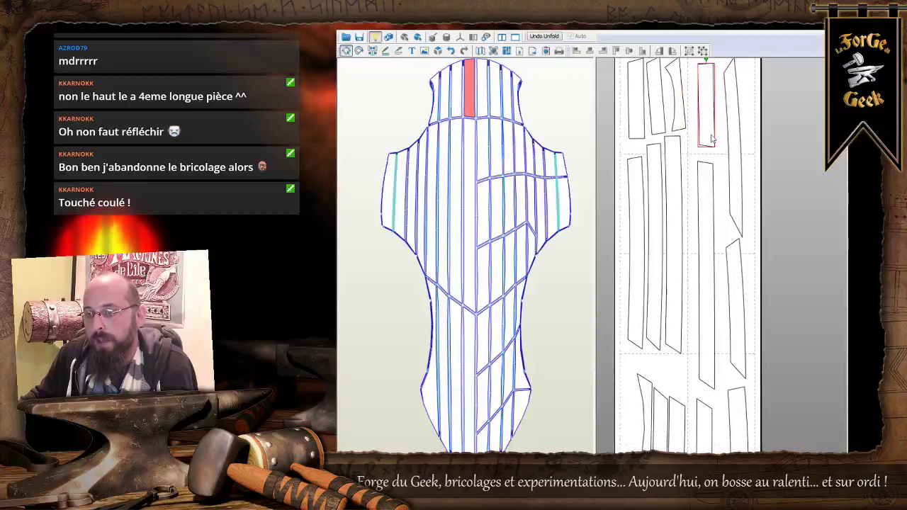
scroll(711, 140, up, 3)
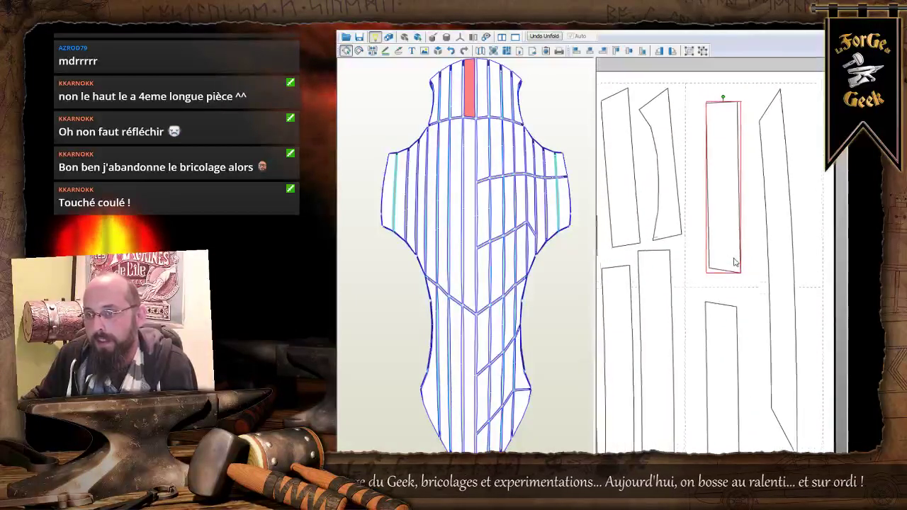
middle_drag(742, 198, 739, 262)
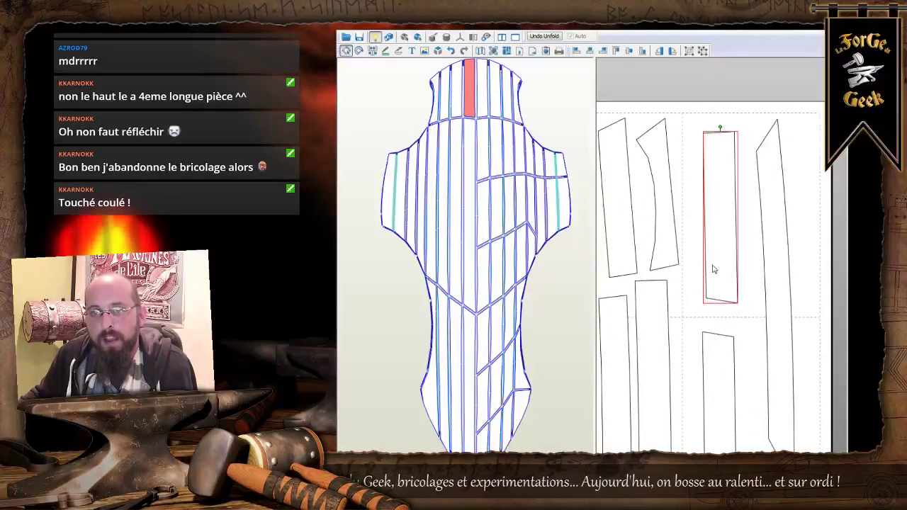
click(413, 51)
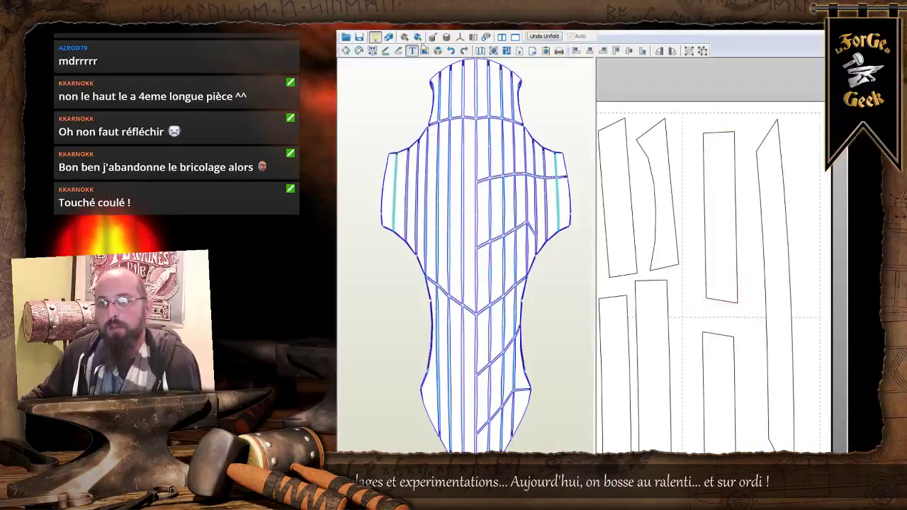
click(748, 333)
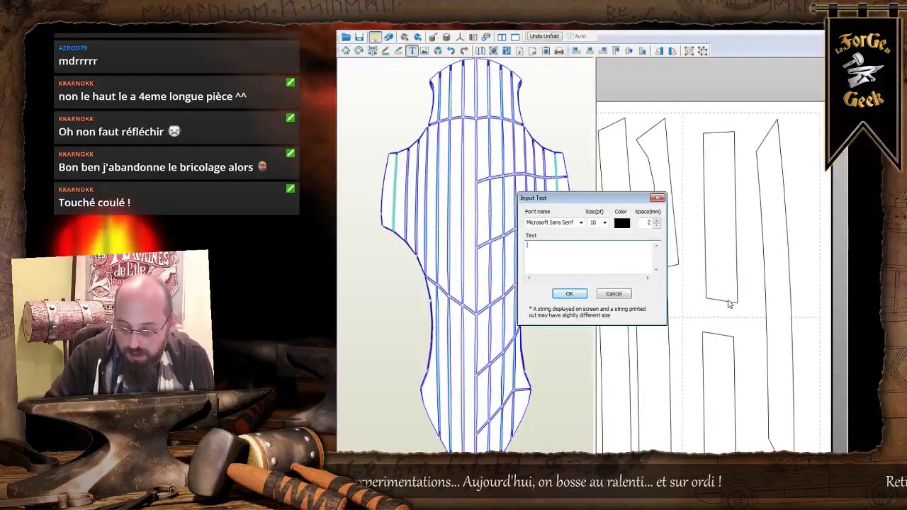
text(A1)
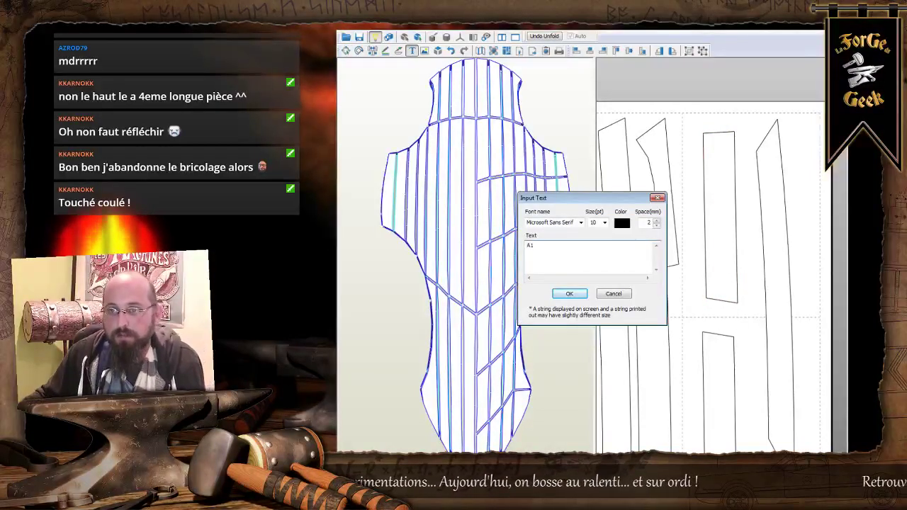
Set the A1 label's font size to 48 pt and place it just inside the upper piece's lower end.
click(580, 222)
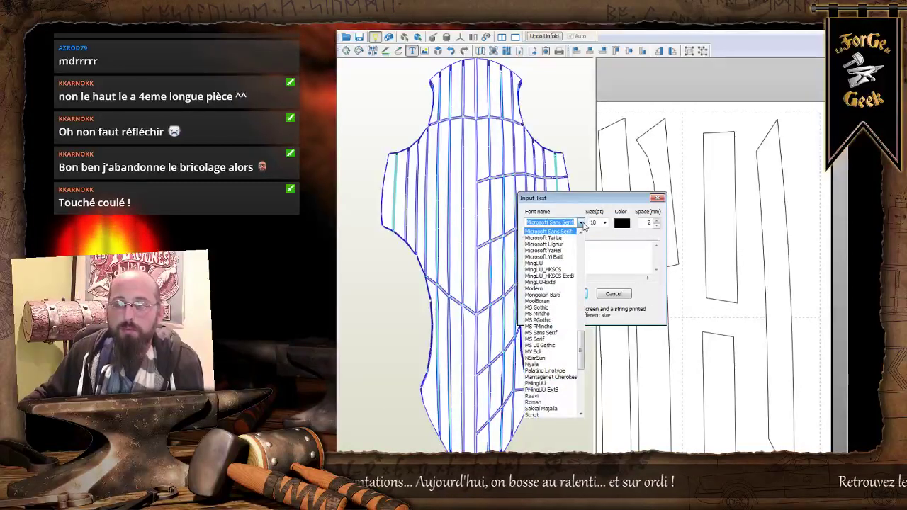
click(581, 223)
click(604, 222)
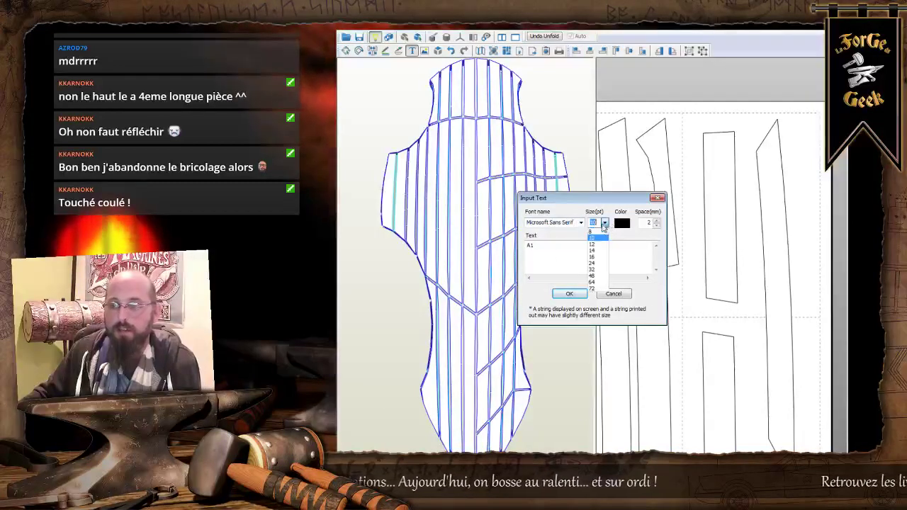
click(598, 272)
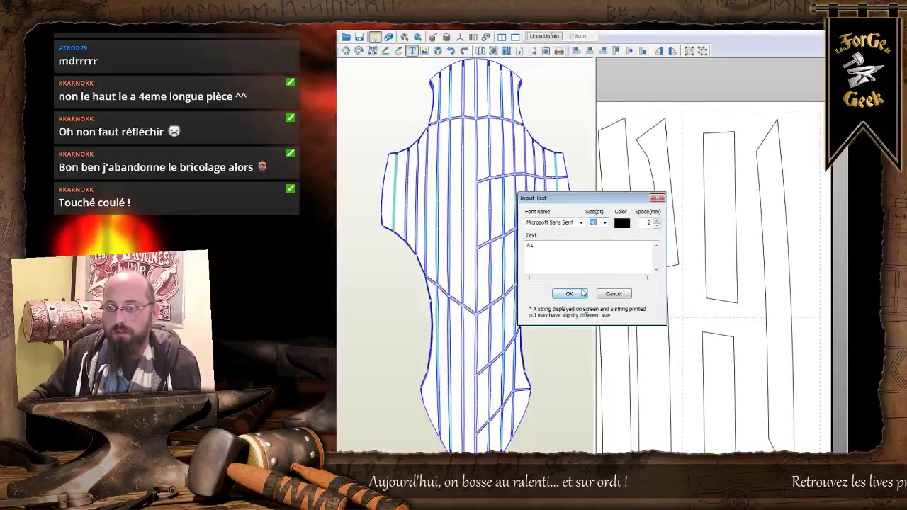
click(570, 293)
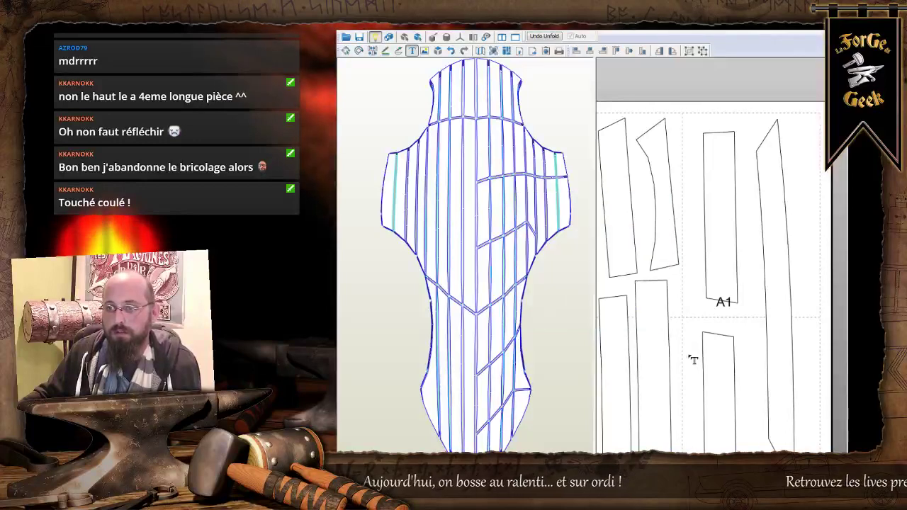
click(345, 51)
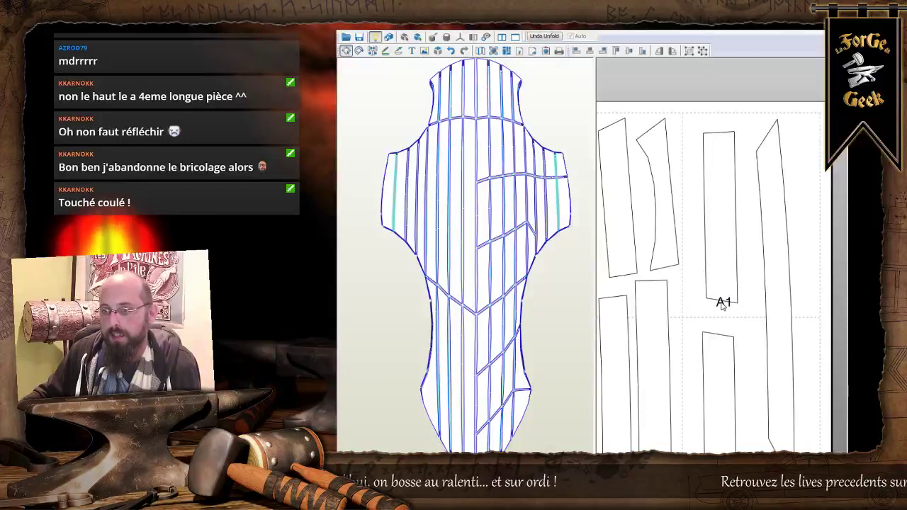
drag(718, 296, 717, 295)
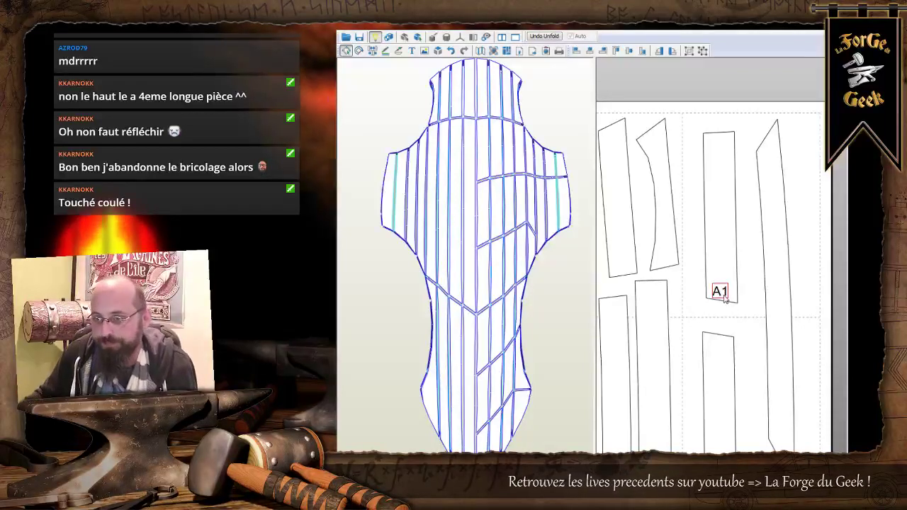
Look over the pattern page and select the long piece below A1 to identify it on the model.
scroll(745, 354, down, 3)
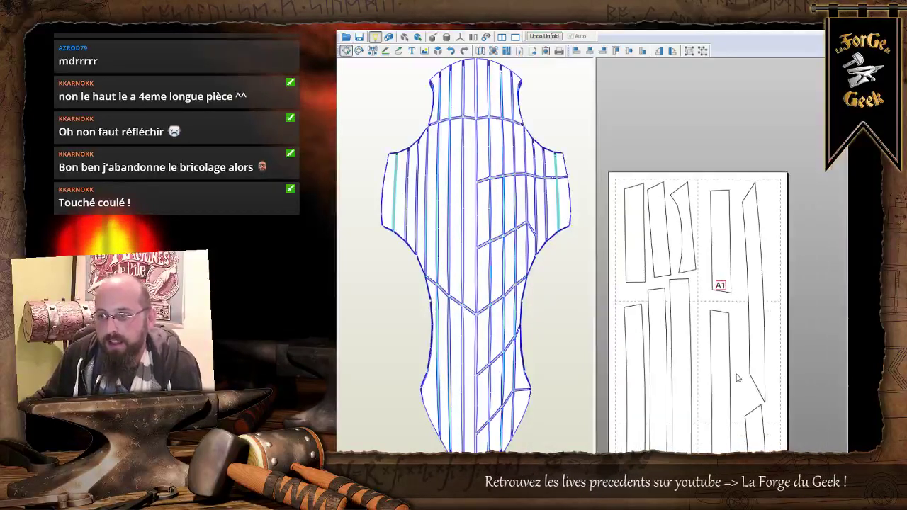
right_drag(739, 374, 736, 250)
middle_drag(736, 250, 745, 186)
scroll(740, 202, down, 2)
scroll(742, 258, down, 1)
scroll(741, 259, down, 1)
scroll(740, 255, down, 1)
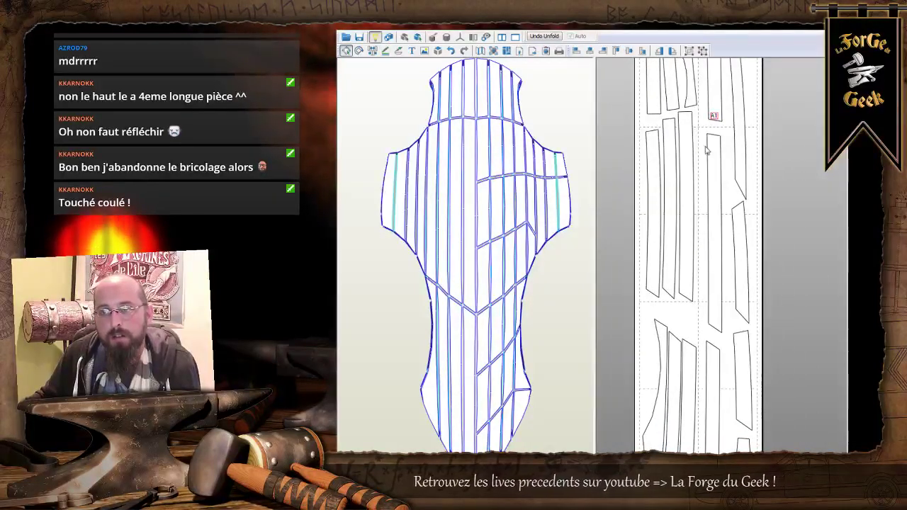
middle_drag(717, 117, 699, 296)
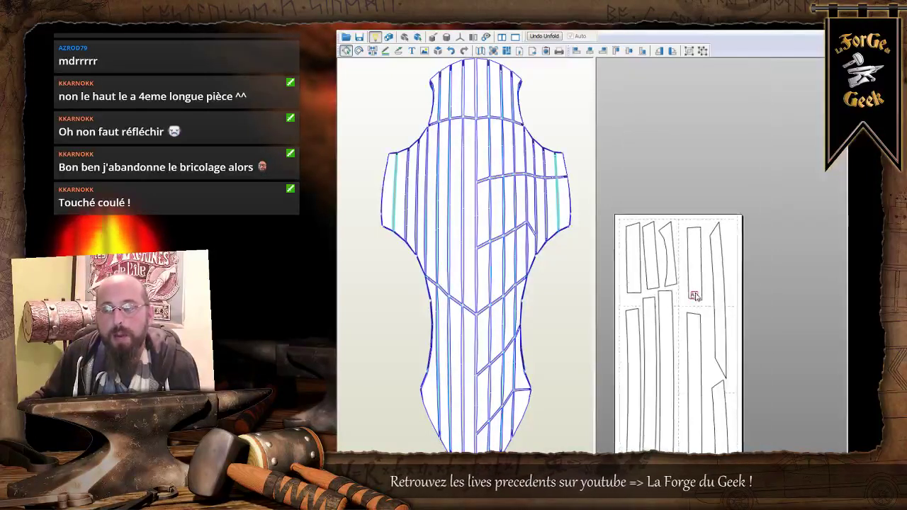
scroll(700, 292, up, 5)
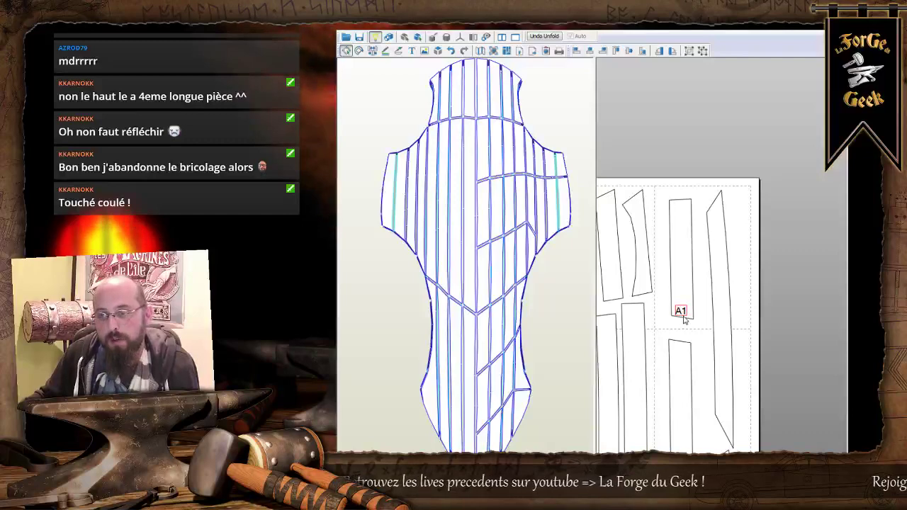
middle_drag(684, 318, 705, 274)
click(703, 345)
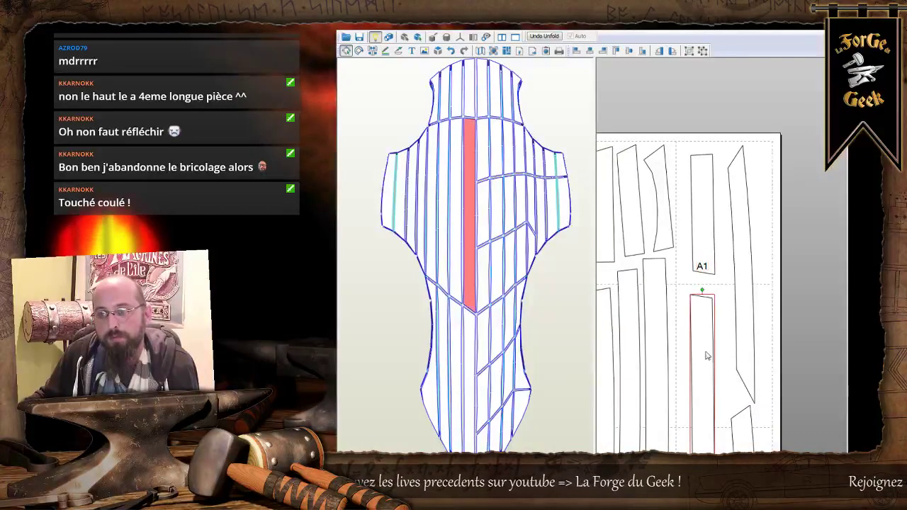
Label the long middle piece "A2" in 48 pt text and position the label just inside its slanted lower end.
middle_drag(717, 395, 721, 152)
scroll(707, 392, up, 3)
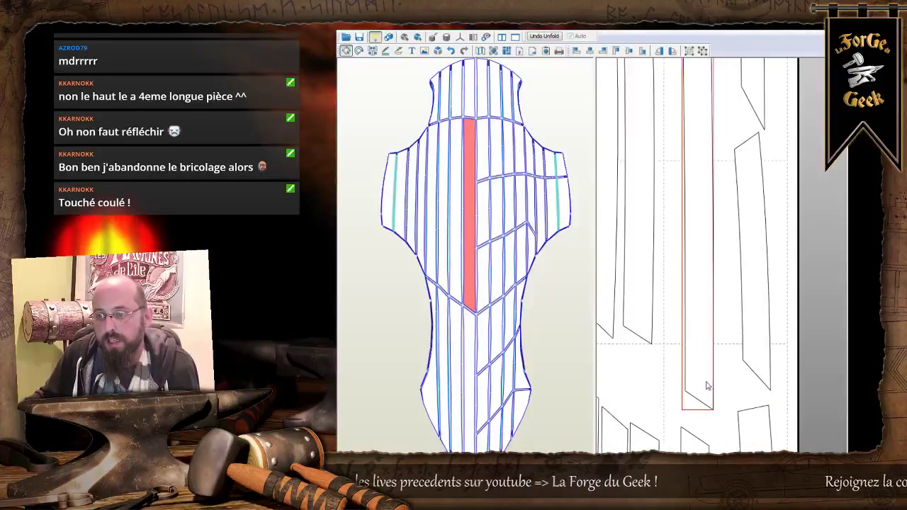
middle_drag(691, 445, 697, 381)
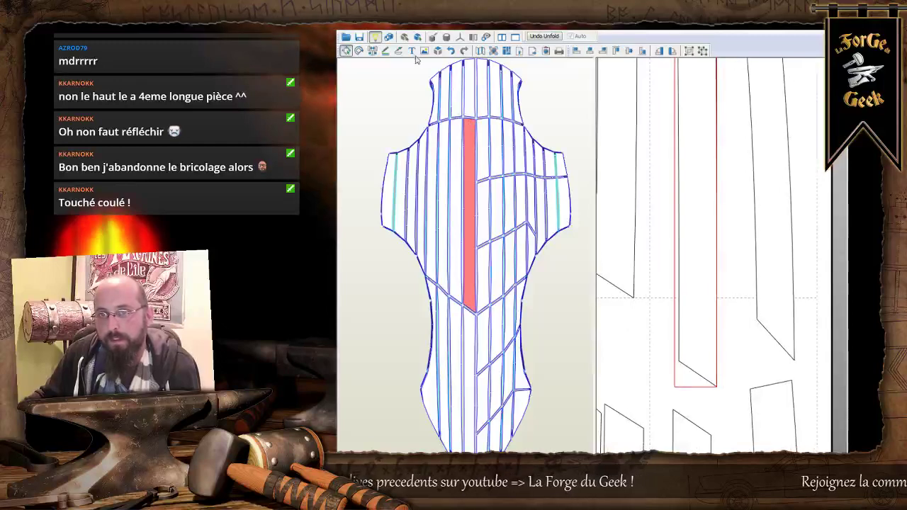
click(411, 50)
click(697, 368)
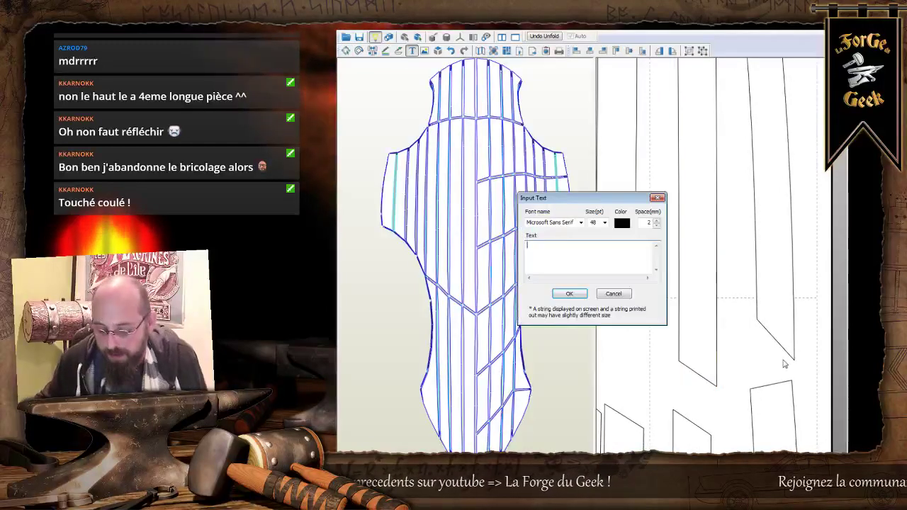
text(A2)
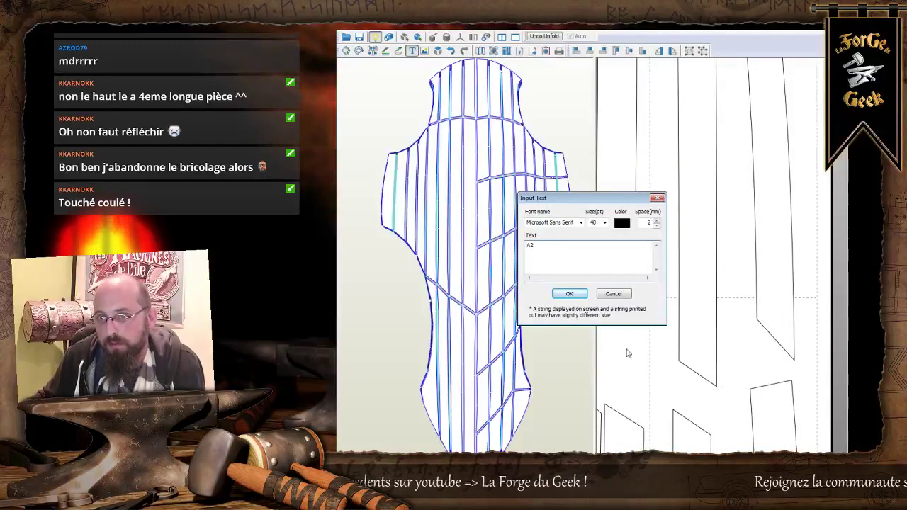
click(569, 294)
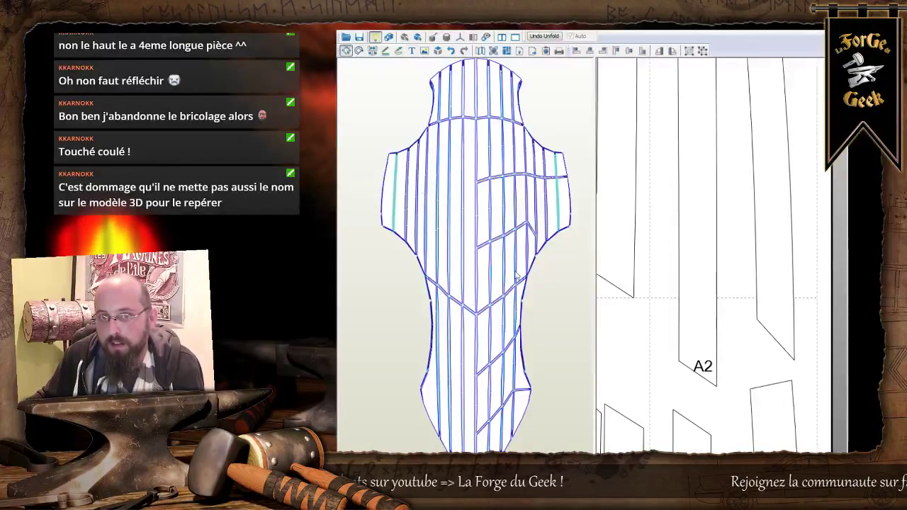
drag(702, 366, 695, 354)
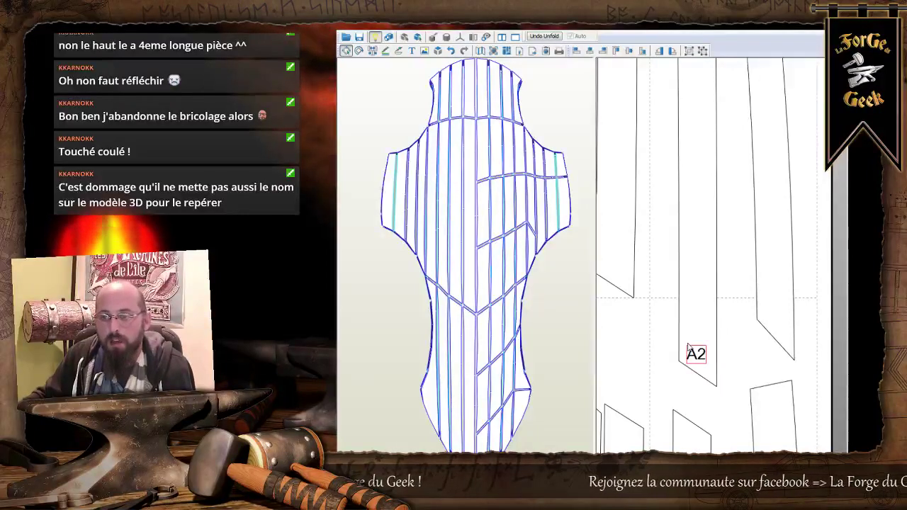
Select the A2 piece to check its place on the model and nudge its label slightly within the lower end.
click(705, 329)
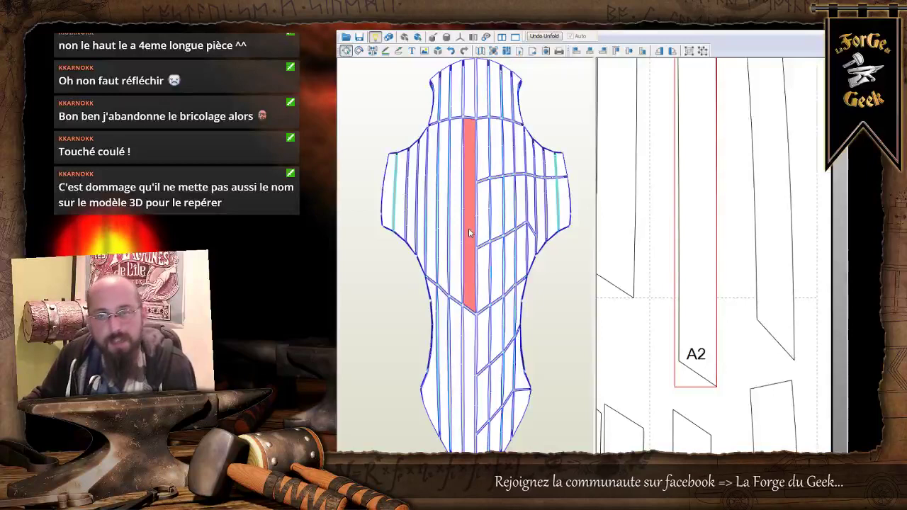
scroll(709, 251, down, 2)
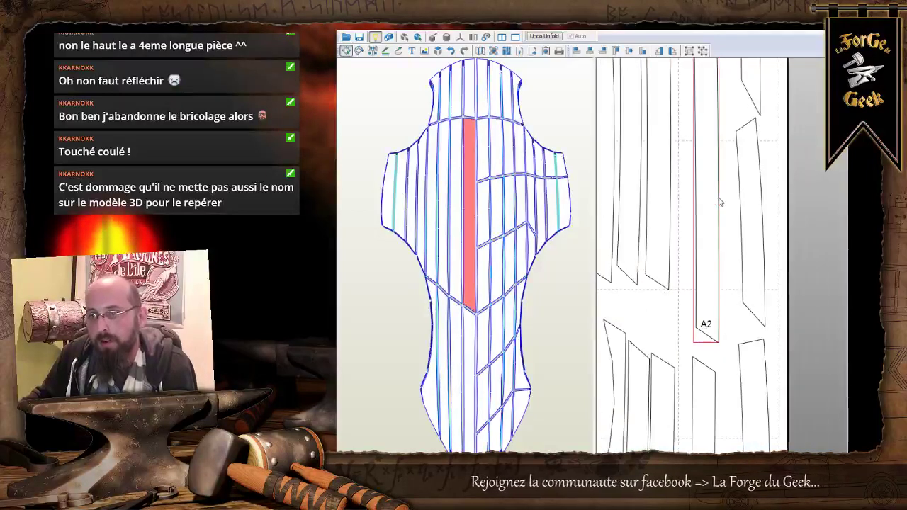
middle_drag(719, 199, 709, 274)
scroll(709, 275, down, 2)
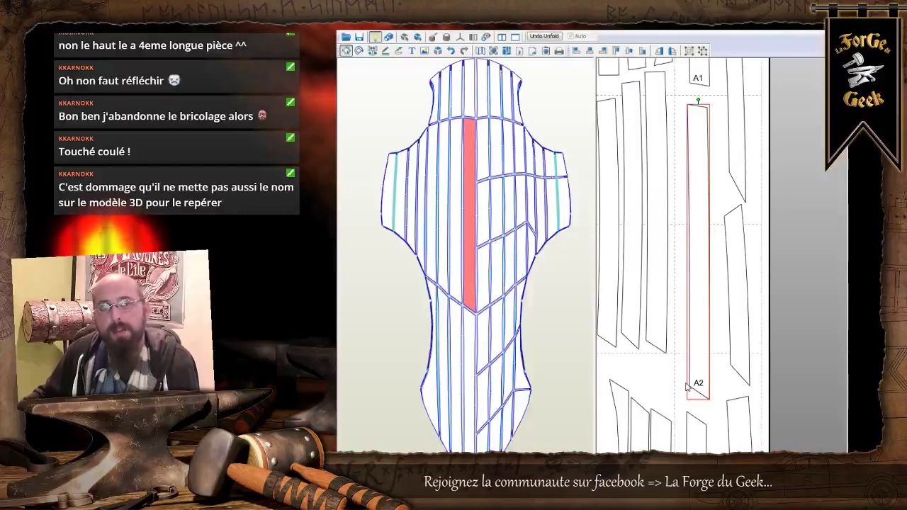
mouse_move(703, 388)
mouse_down()
mouse_move(688, 252)
mouse_move(704, 254)
mouse_move(721, 358)
mouse_move(711, 394)
mouse_move(700, 386)
mouse_up()
right_drag(715, 63, 705, 101)
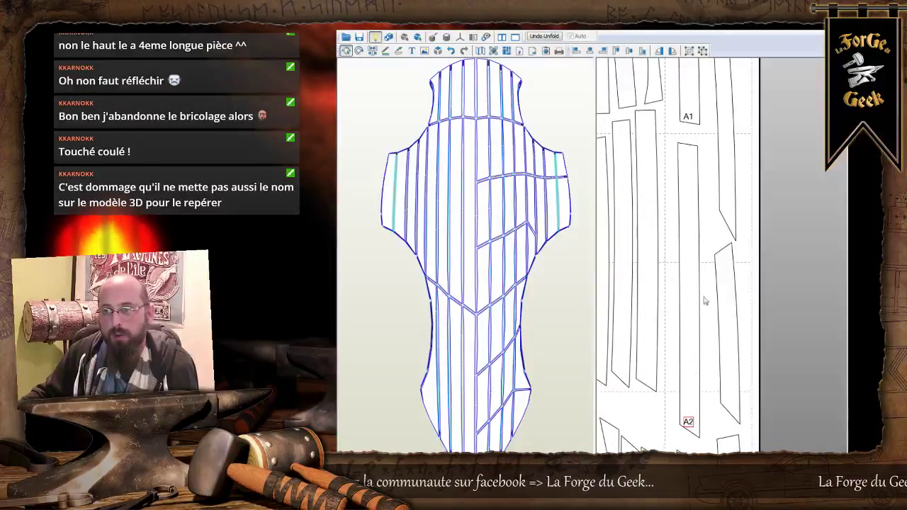
right_drag(706, 236, 713, 299)
scroll(703, 199, up, 5)
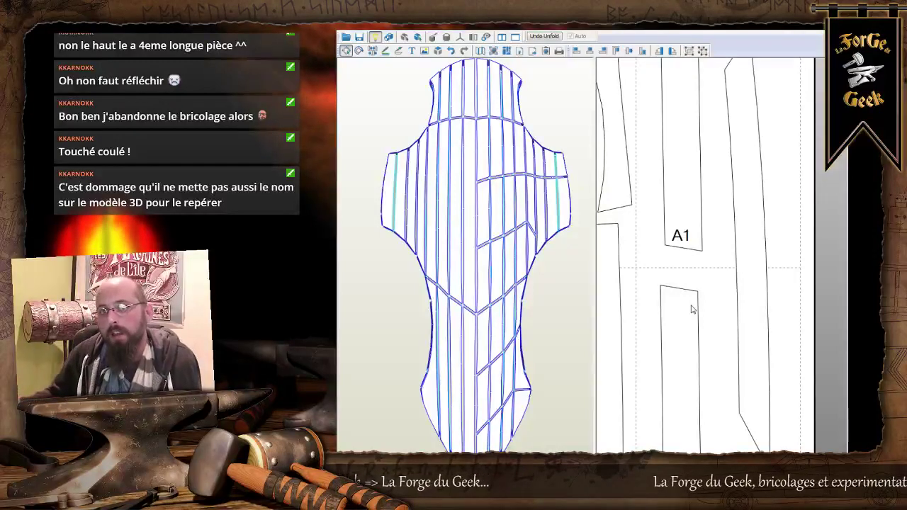
scroll(692, 309, down, 3)
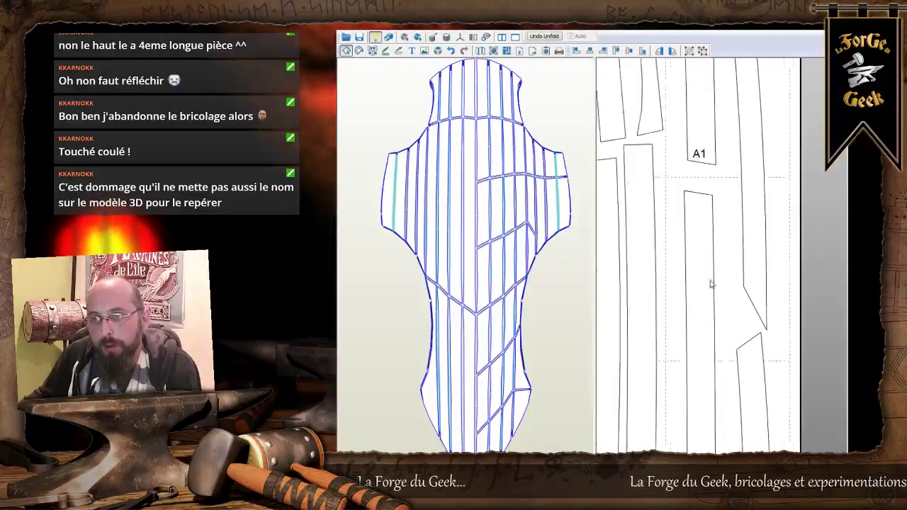
scroll(716, 283, down, 1)
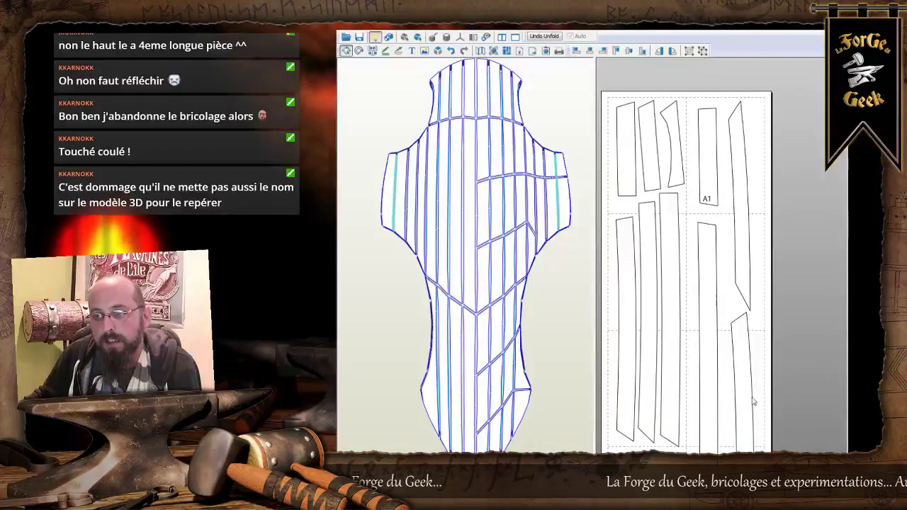
right_drag(743, 423, 738, 367)
middle_drag(723, 179, 725, 265)
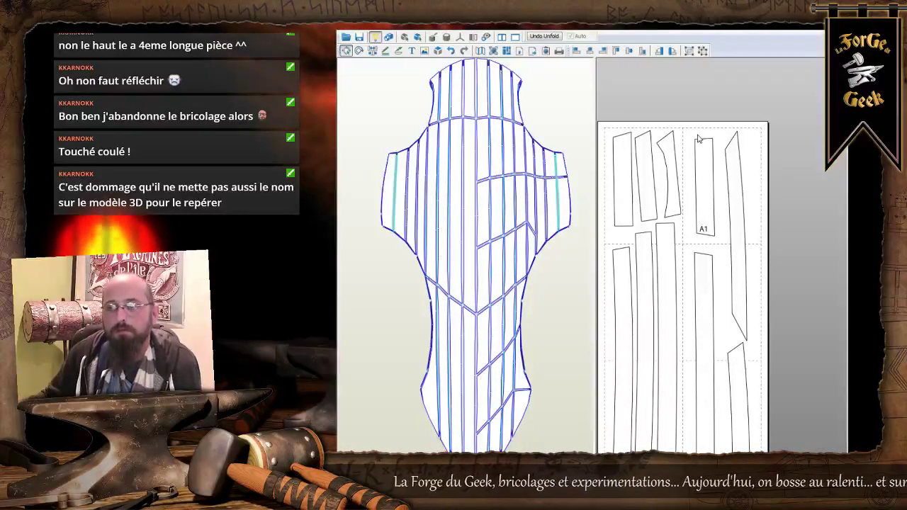
Label the long lower piece below A2 "A3" in 48 pt text and nudge the label inside its slanted lower end.
scroll(690, 284, down, 5)
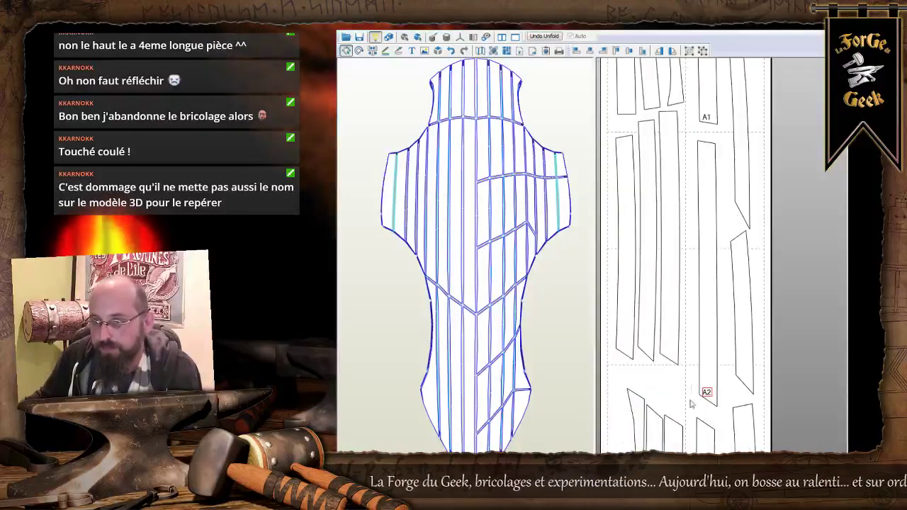
middle_drag(685, 286, 688, 250)
middle_drag(705, 377, 730, 234)
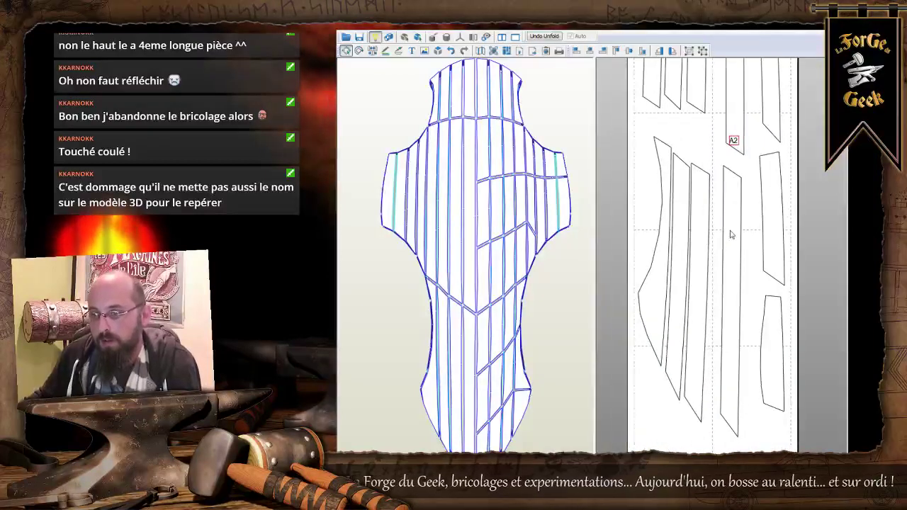
click(411, 51)
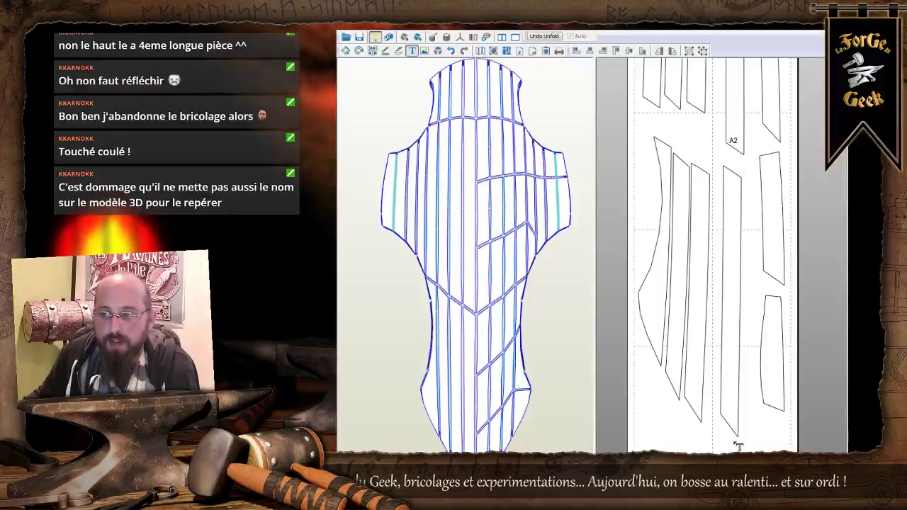
click(731, 416)
text(A3)
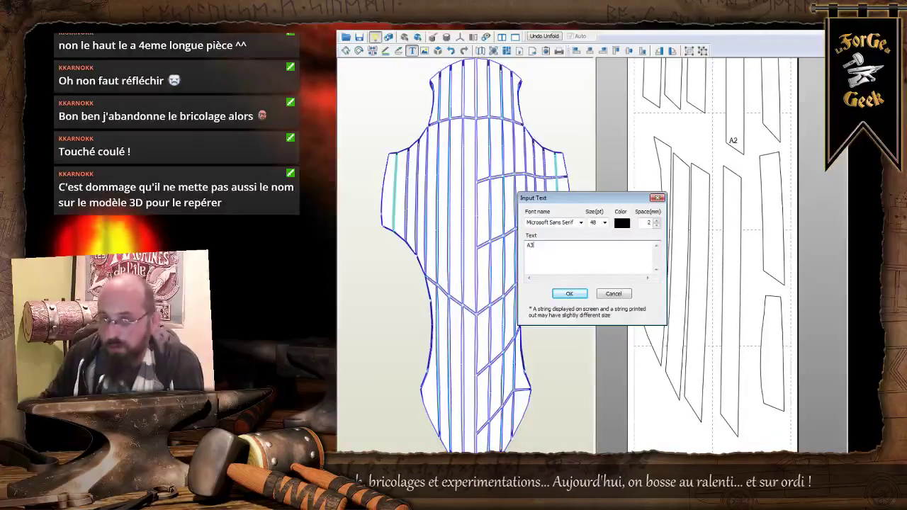
click(569, 293)
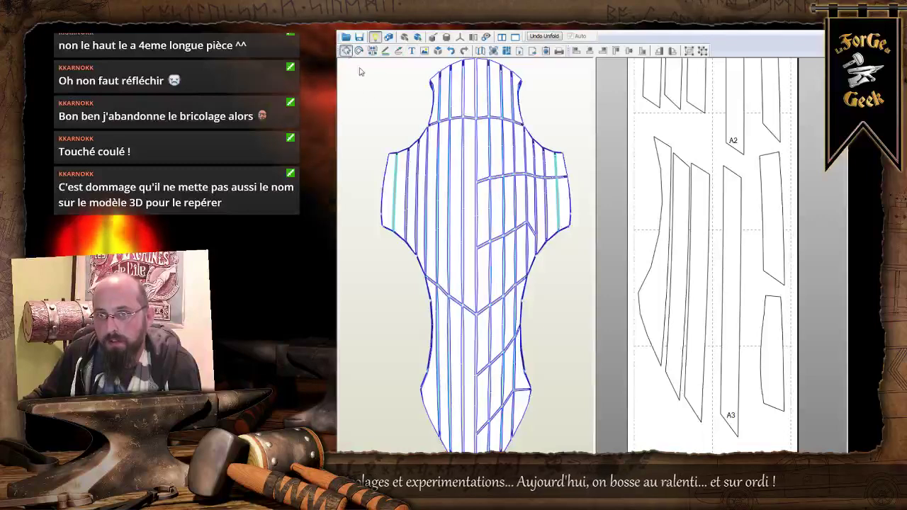
click(345, 50)
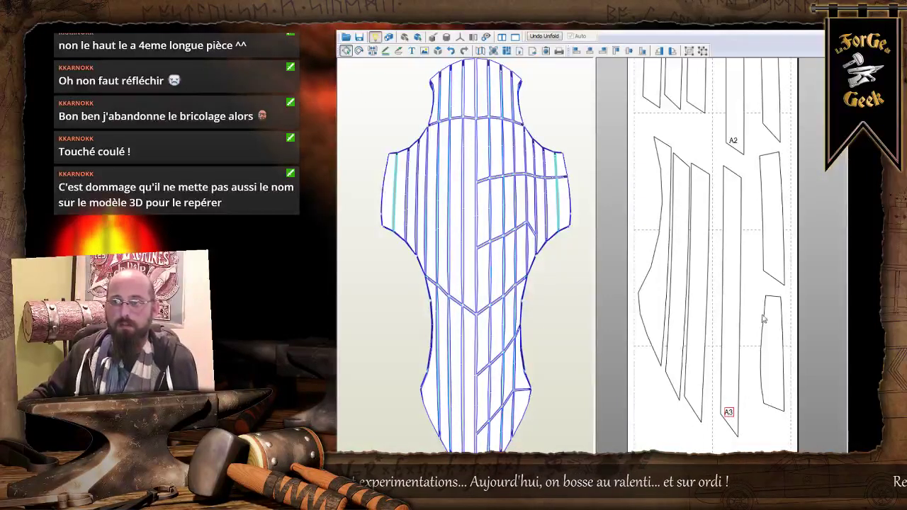
Select the upper strip just left of A1's strip on the model to locate its piece on the pattern page.
scroll(767, 282, down, 5)
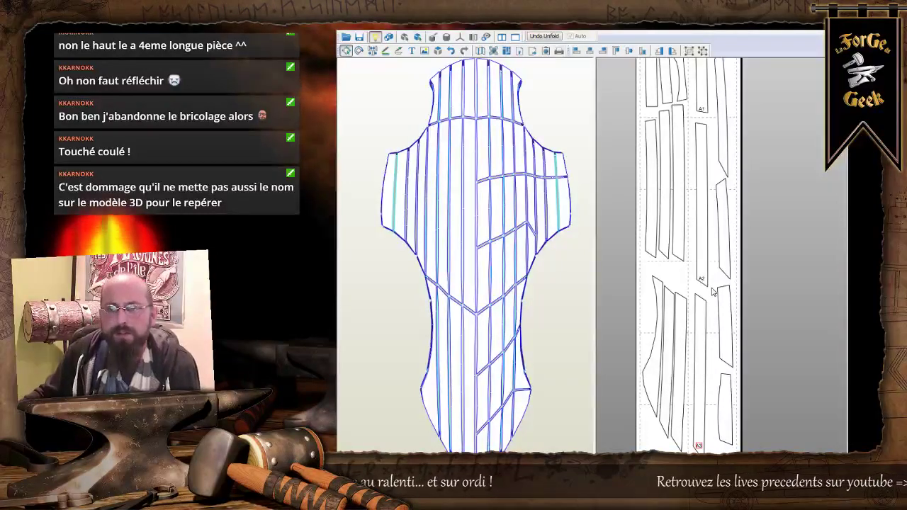
scroll(718, 277, down, 2)
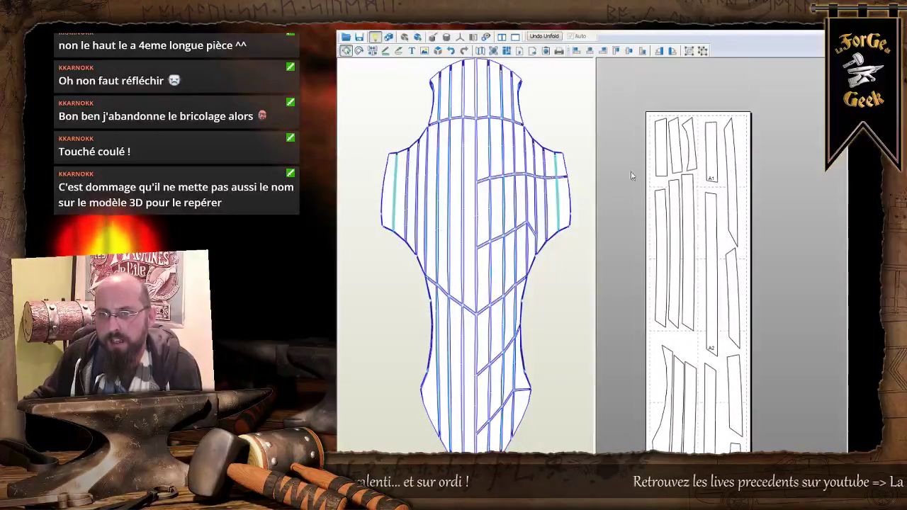
click(453, 108)
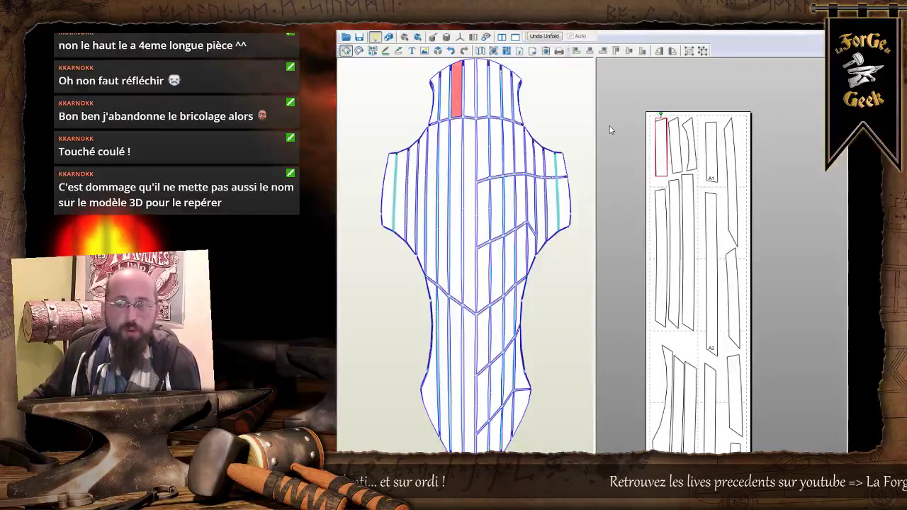
scroll(681, 158, up, 4)
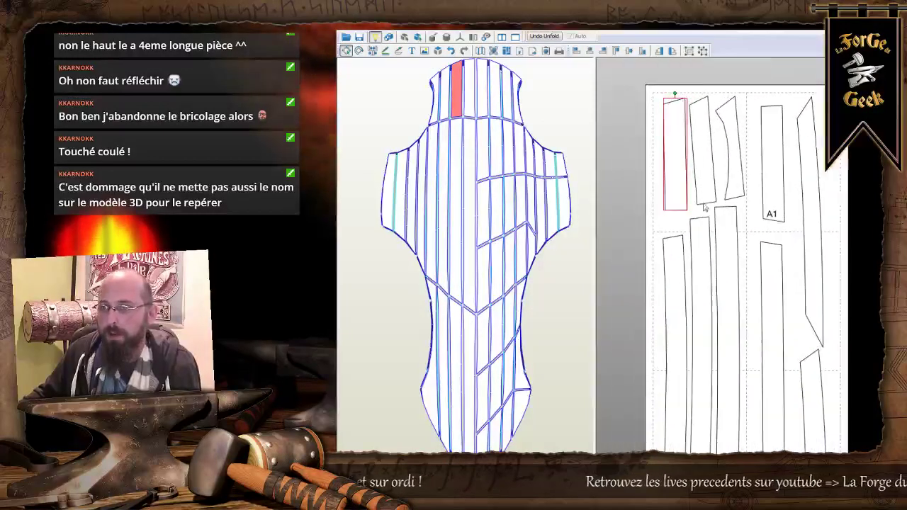
right_drag(658, 160, 689, 192)
Label the located upper piece "B1" in 48 pt text and position the label just inside its lower end.
click(412, 51)
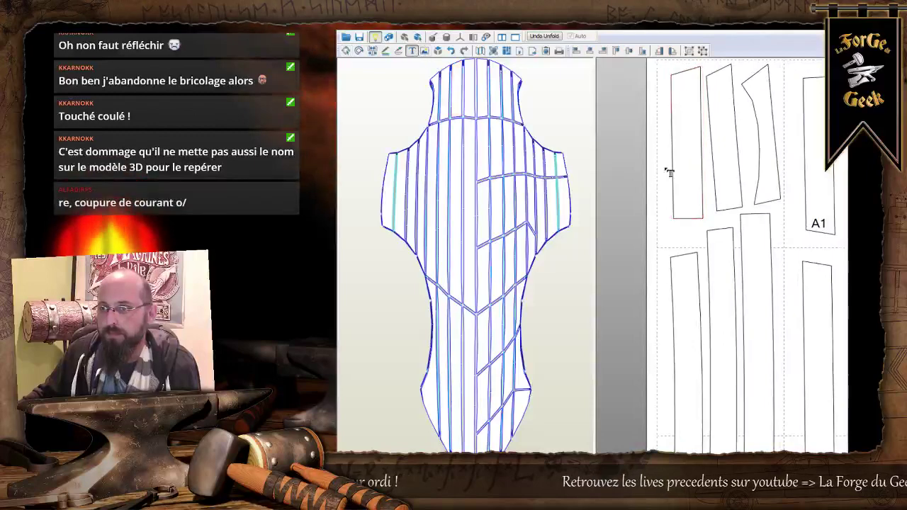
click(757, 228)
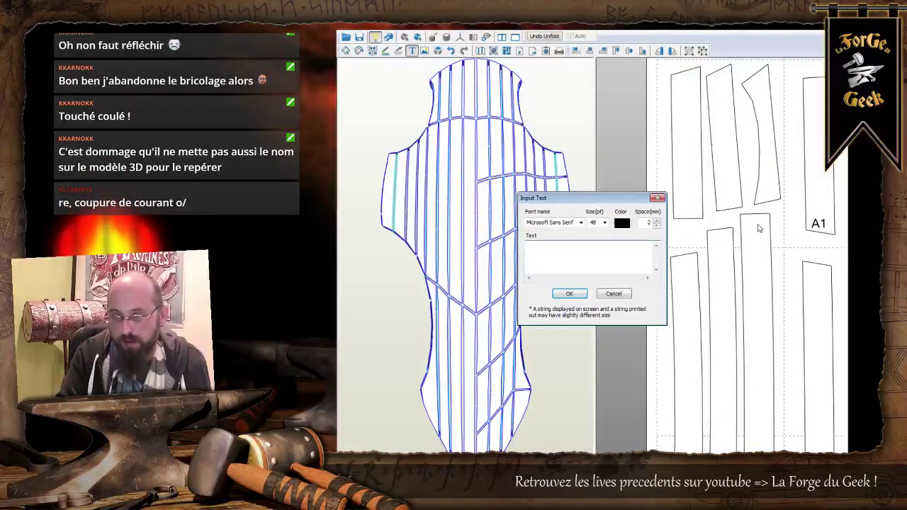
text(B)
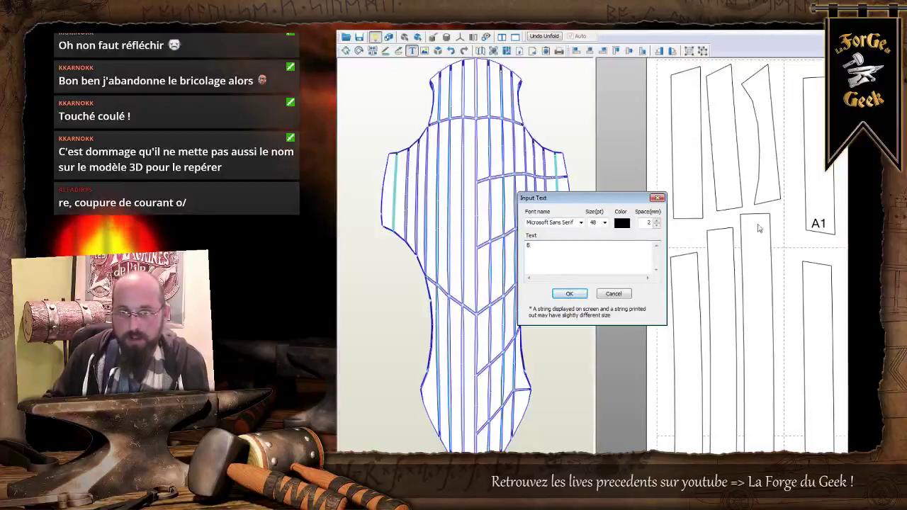
text(1)
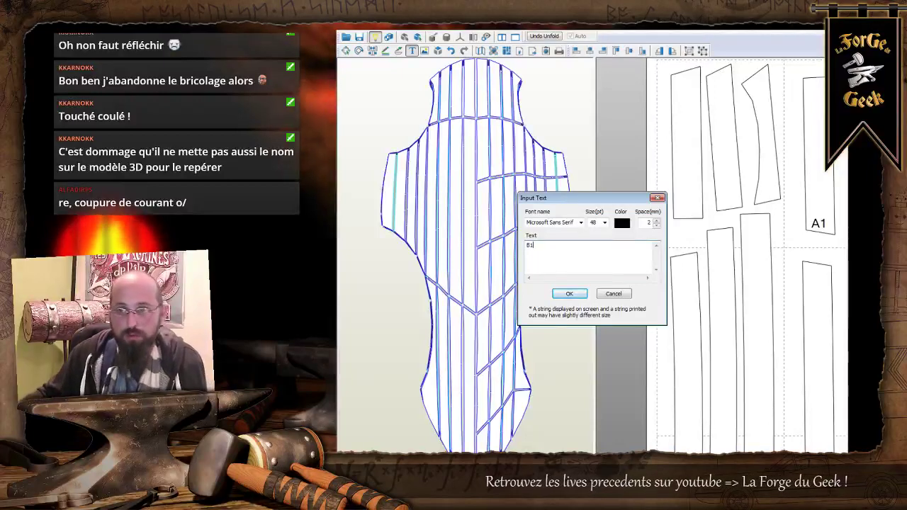
click(571, 294)
click(346, 50)
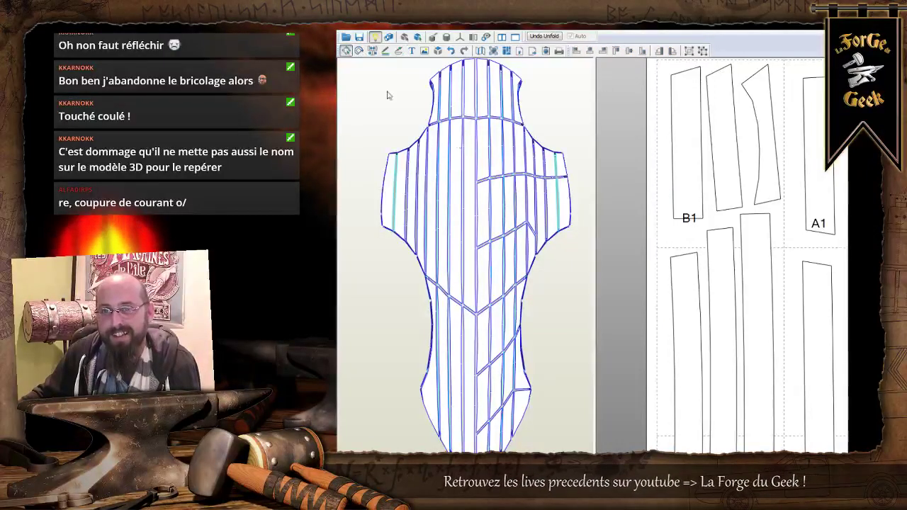
drag(690, 218, 687, 210)
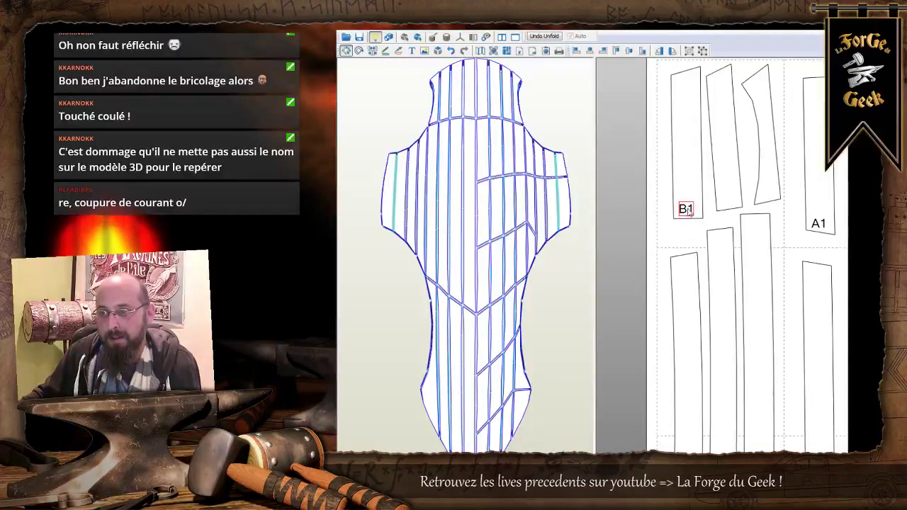
Select the middle-section strip just left of A2's strip on the model and locate the matching piece's lower end on the page.
middle_drag(728, 248, 694, 207)
scroll(750, 240, down, 3)
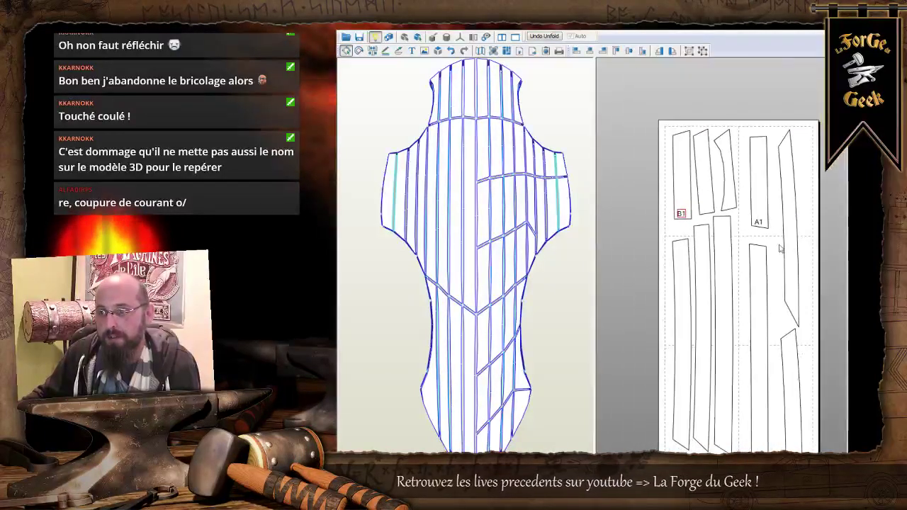
click(410, 53)
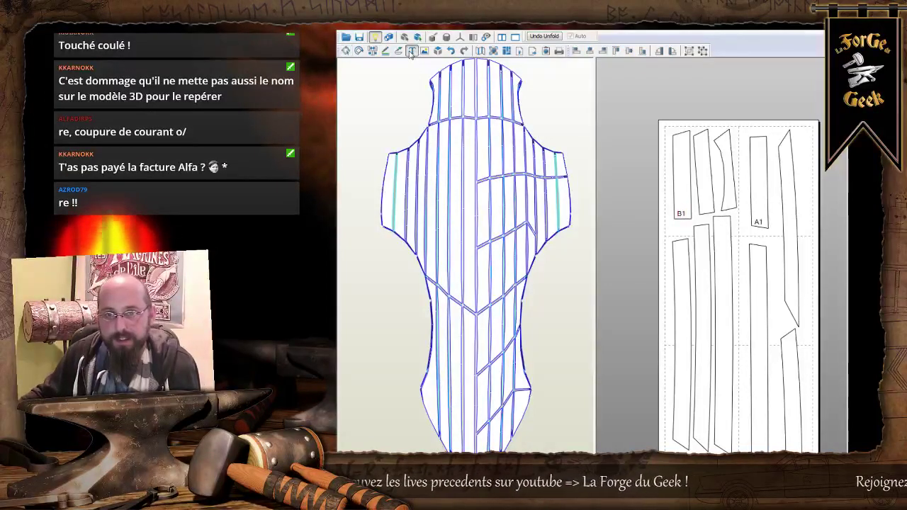
click(346, 53)
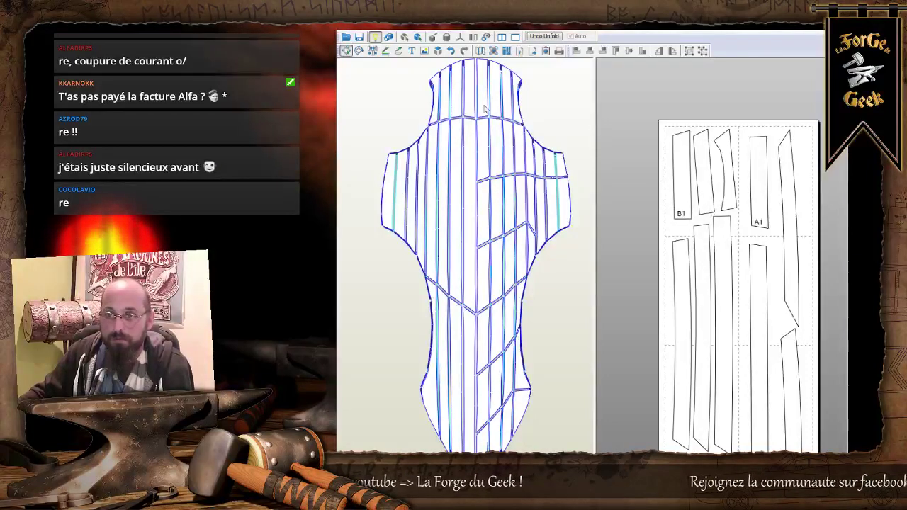
click(472, 142)
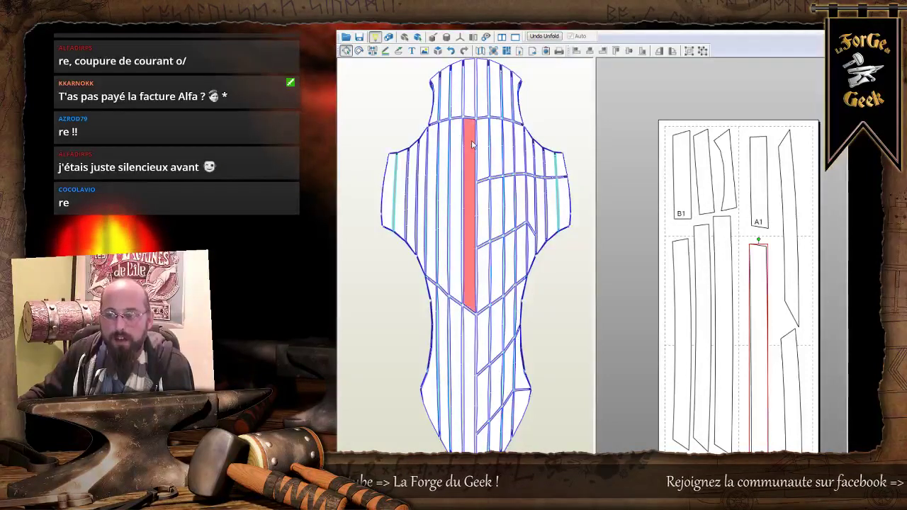
click(457, 135)
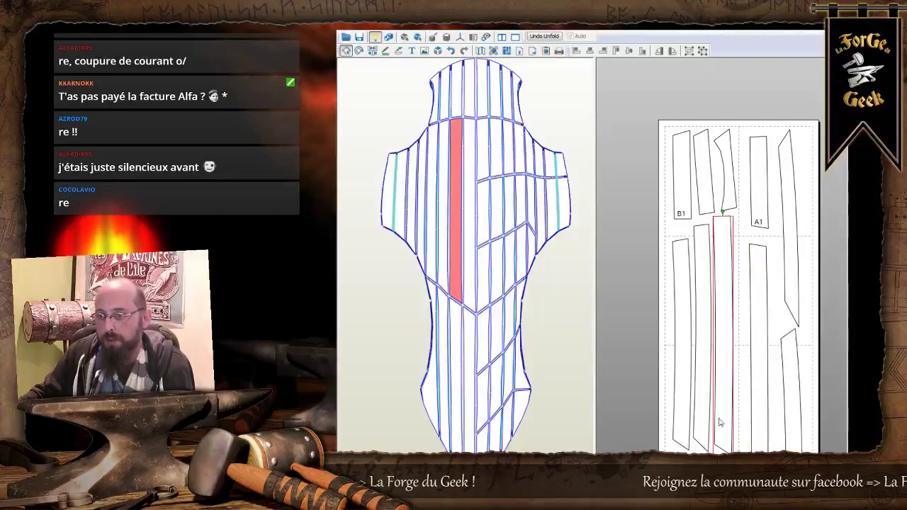
click(738, 435)
click(726, 439)
middle_drag(722, 429, 712, 274)
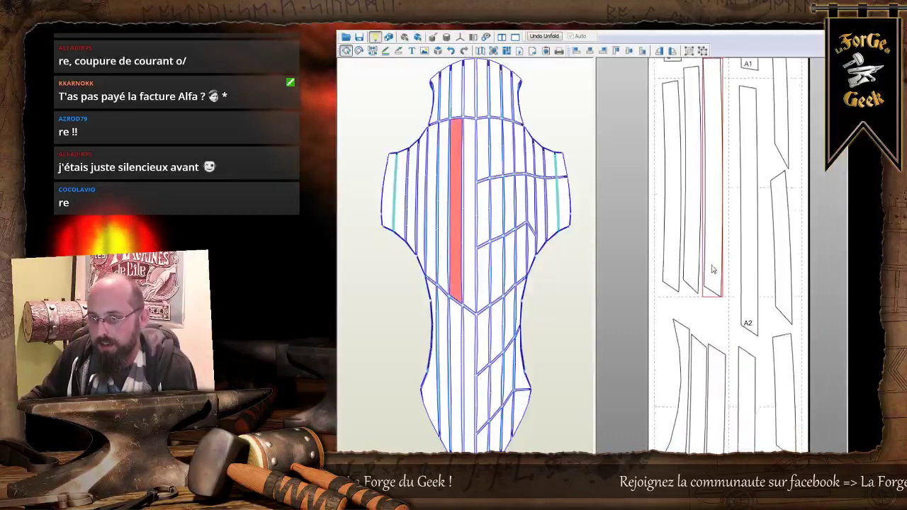
Label the long middle piece left of A2 "B2" in 48 pt text and nudge the label inside its slanted lower end.
scroll(713, 274, up, 4)
click(412, 50)
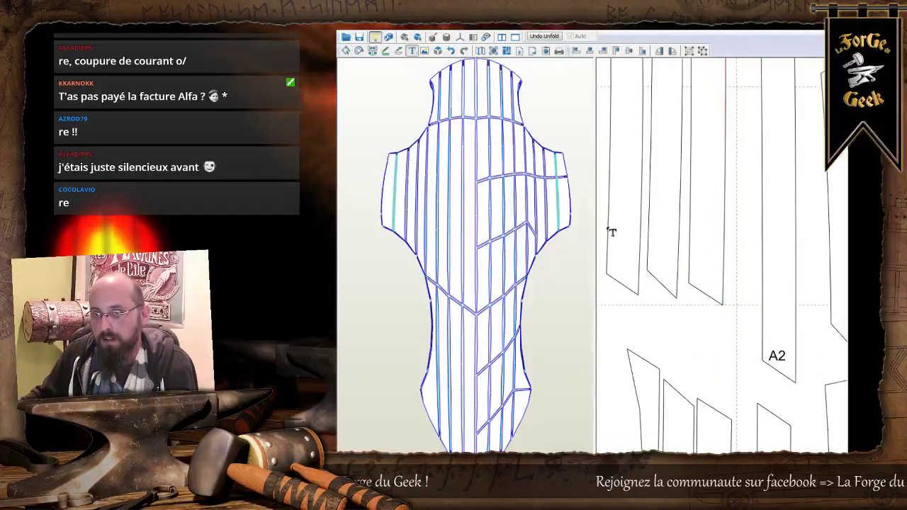
click(706, 280)
text(B)
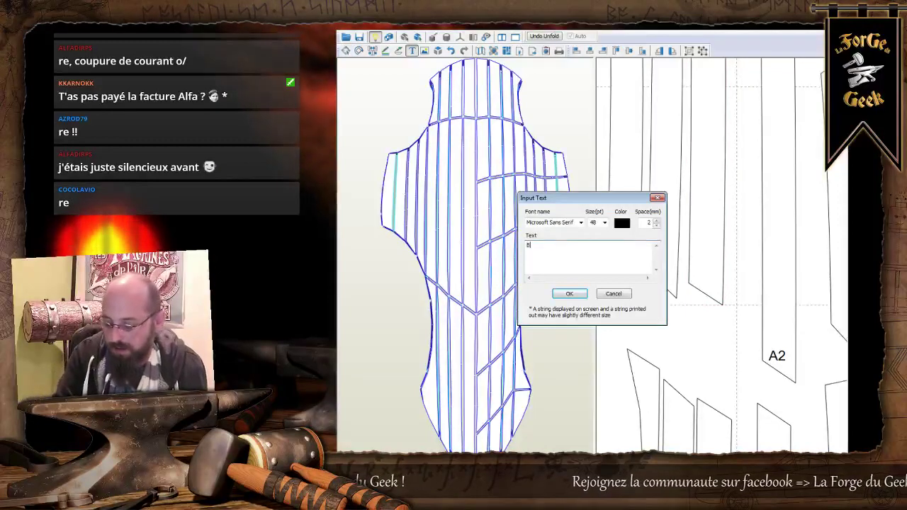
text(2)
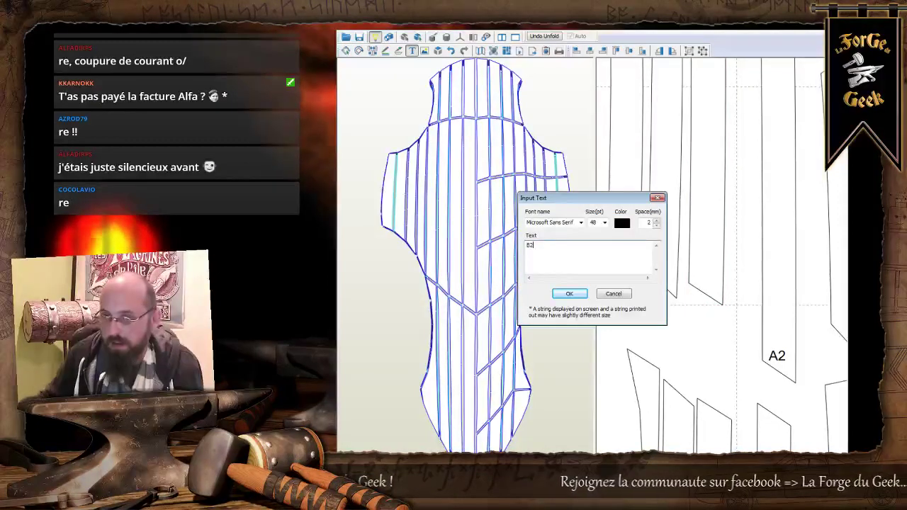
click(570, 294)
click(345, 51)
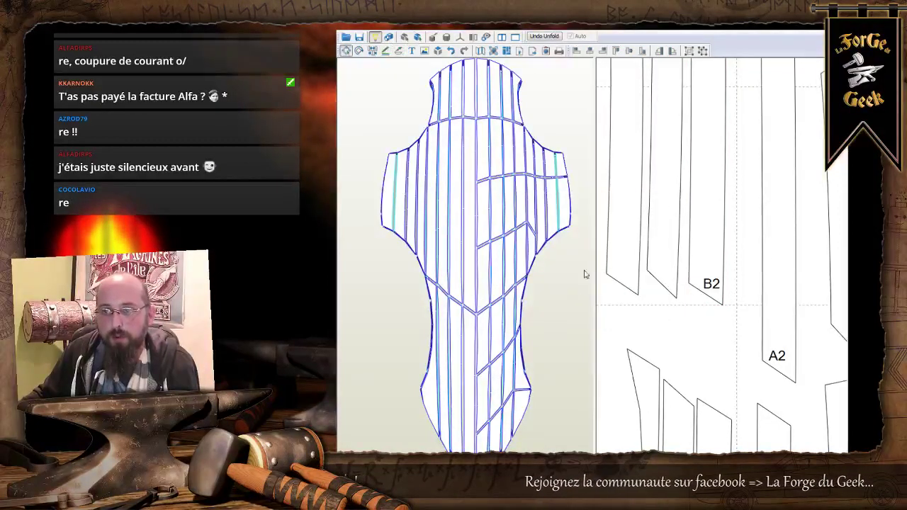
drag(706, 281, 706, 280)
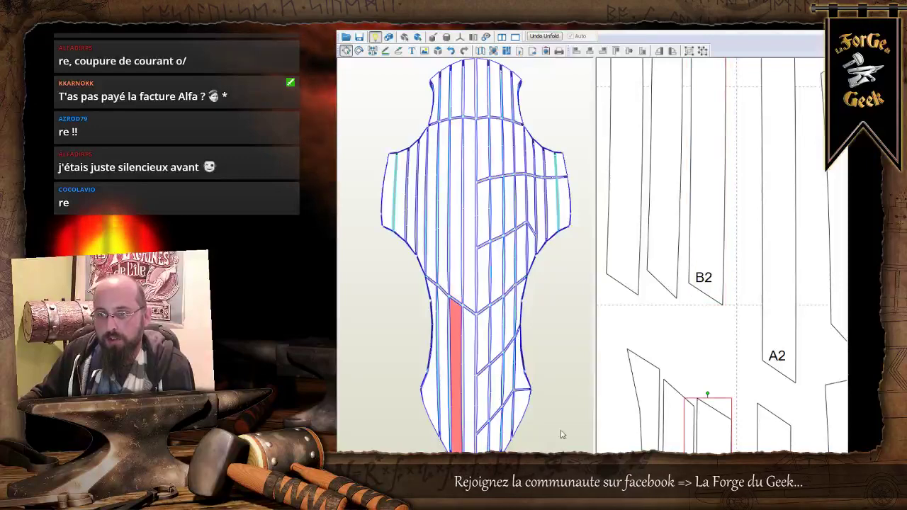
Label the long lower piece left of A3 "B3" in 48 pt text near its slanted lower end.
middle_drag(699, 446, 704, 19)
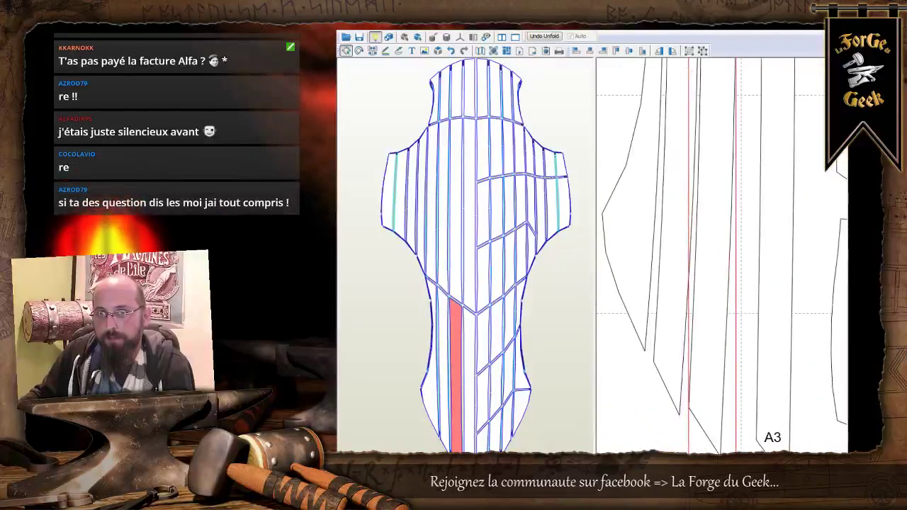
click(413, 51)
click(696, 411)
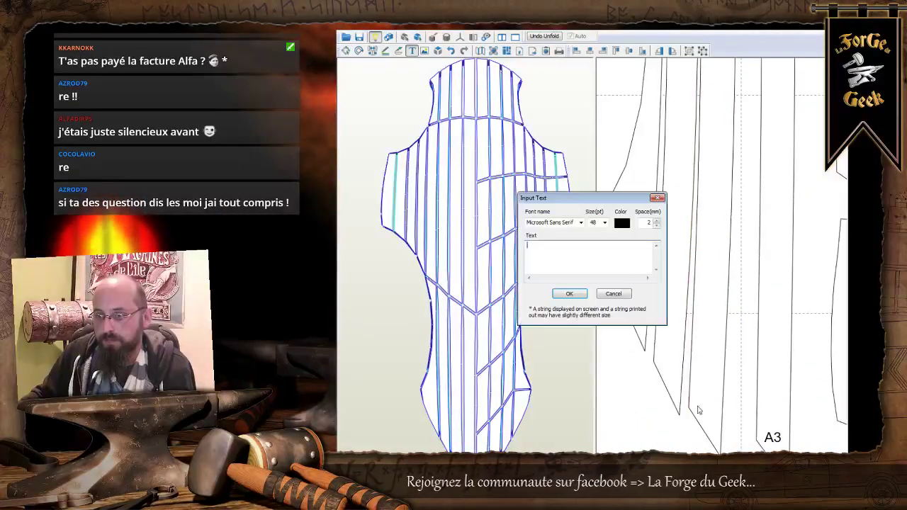
text(B3)
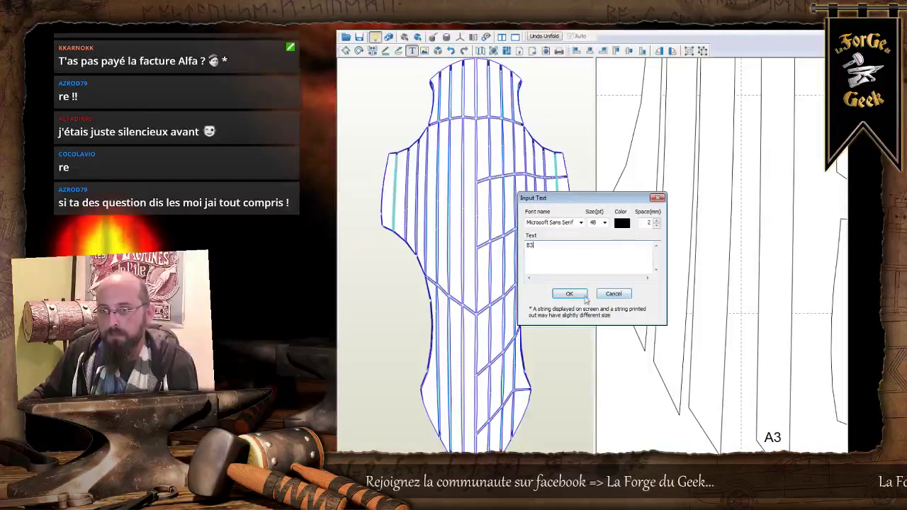
click(582, 296)
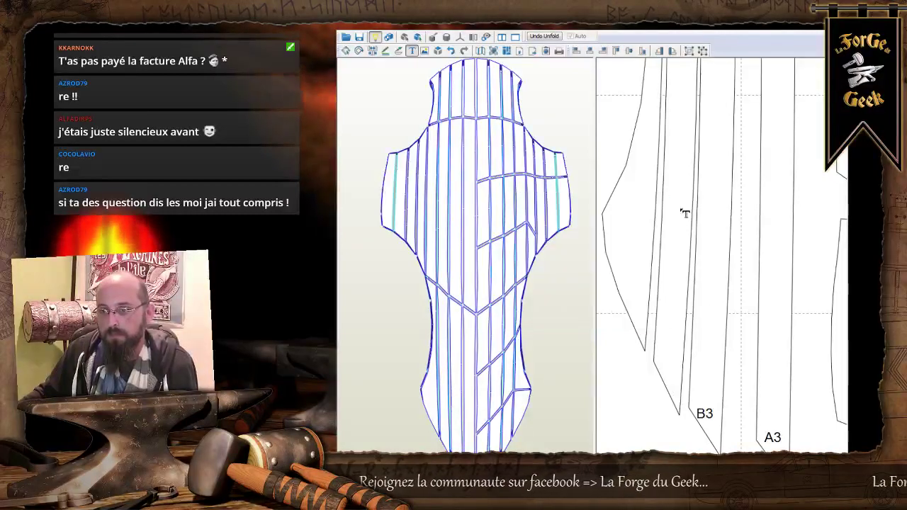
Adjust the B3 and B1 labels so each sits neatly inside the lower end of its piece.
click(346, 51)
drag(707, 414, 707, 403)
middle_drag(687, 255, 707, 344)
scroll(707, 344, down, 5)
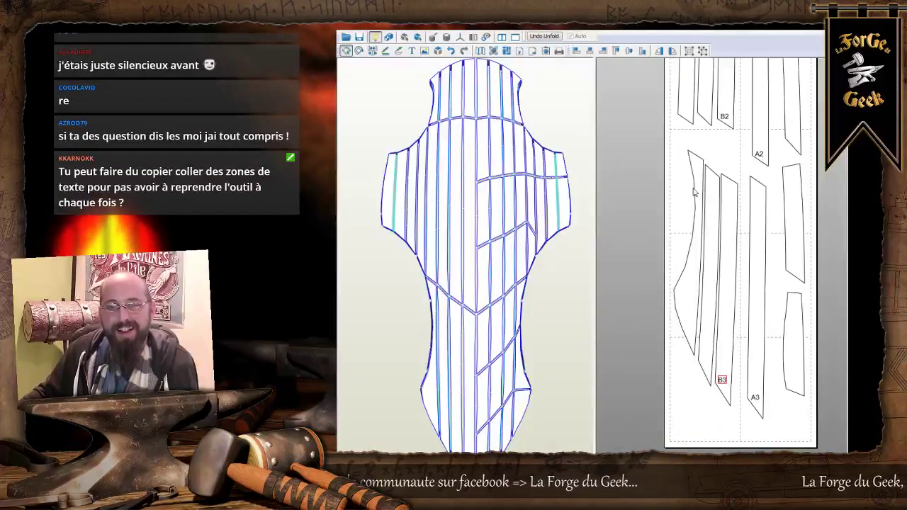
middle_drag(704, 112, 712, 318)
middle_drag(721, 178, 719, 255)
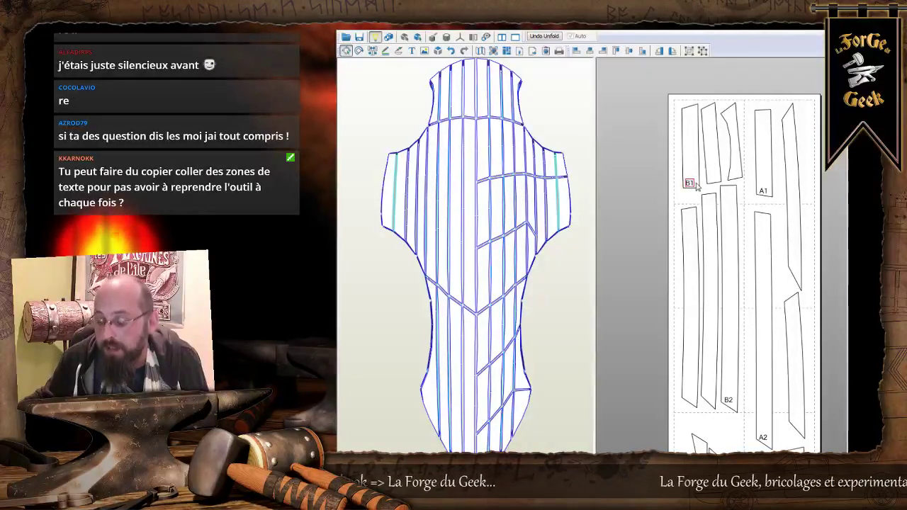
key(Down)
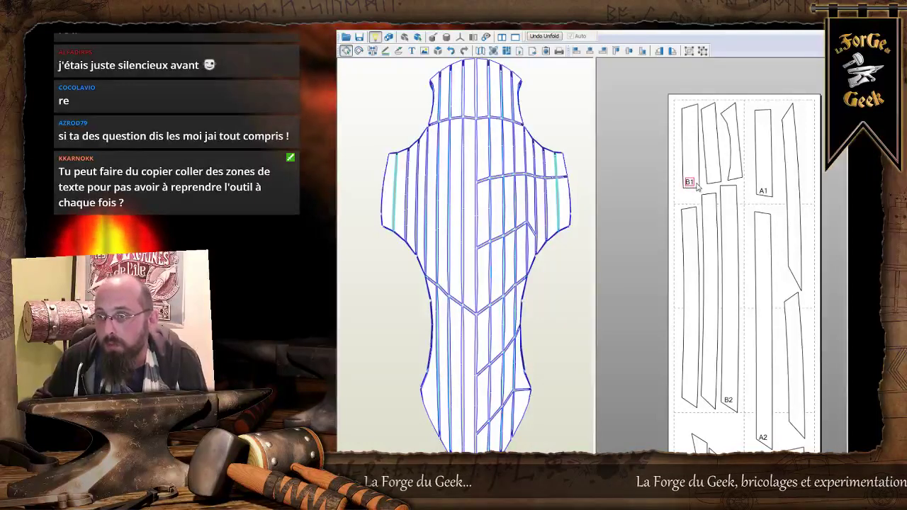
Duplicate the B1 label into the lower end of the neighbouring upper piece and change the copy's text to "C1".
click(412, 50)
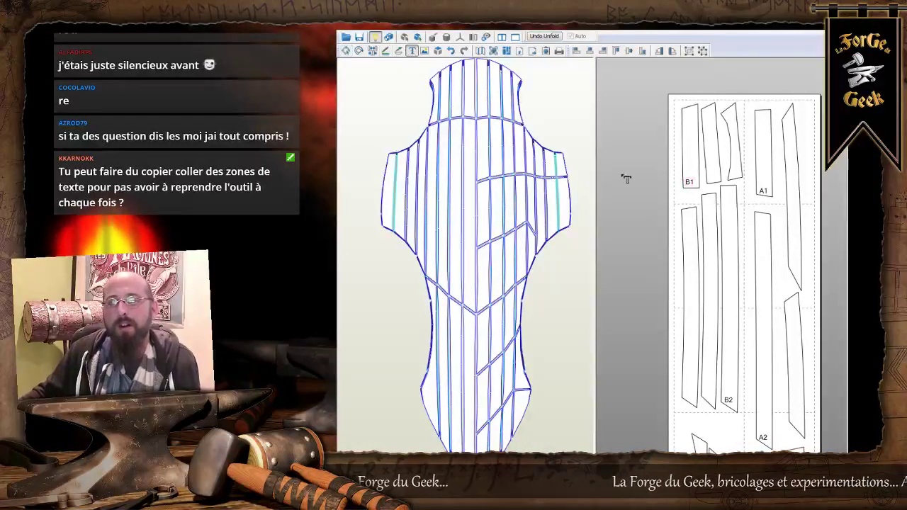
right_click(693, 185)
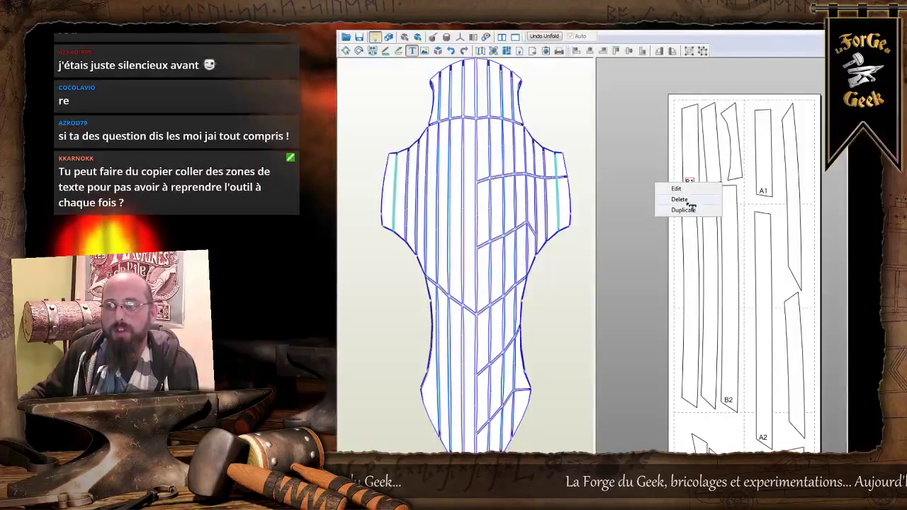
click(683, 210)
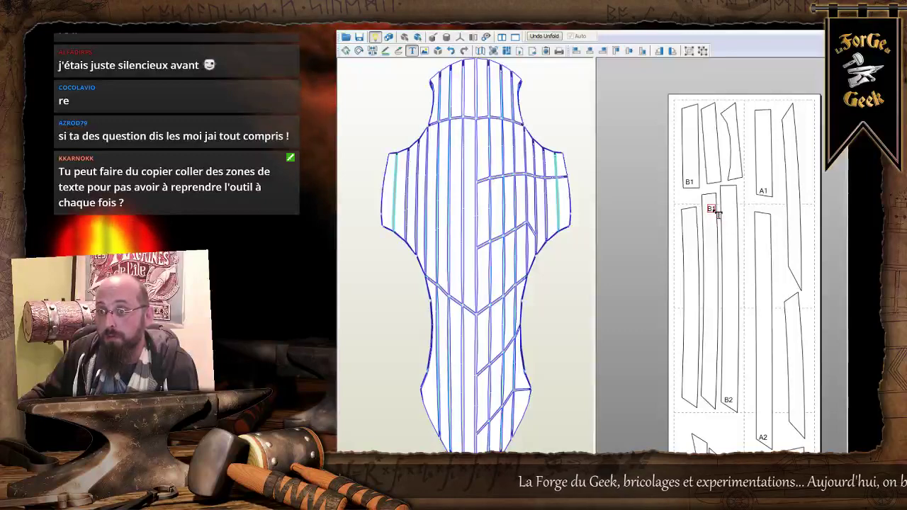
click(718, 182)
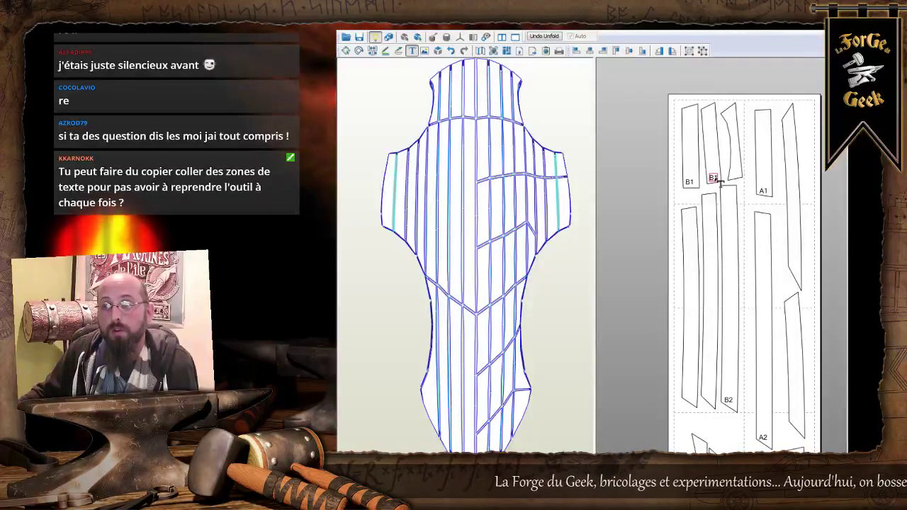
click(346, 50)
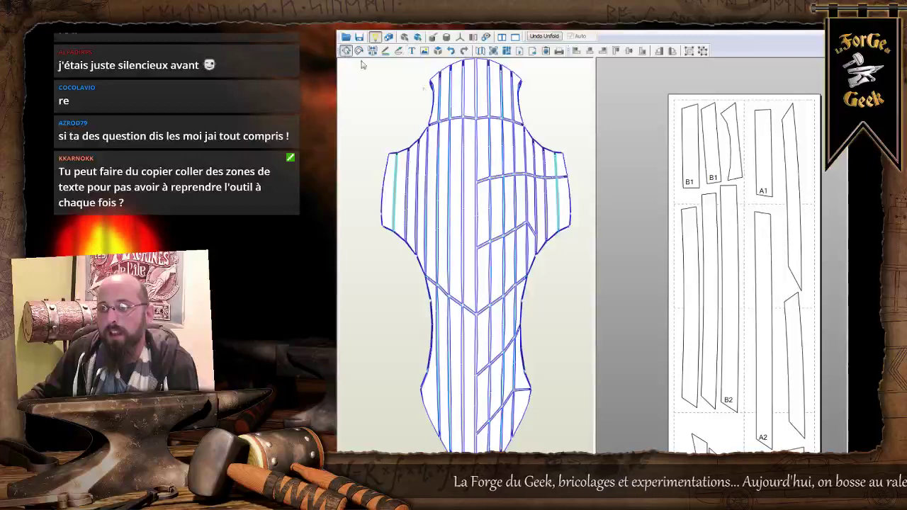
click(711, 138)
click(714, 178)
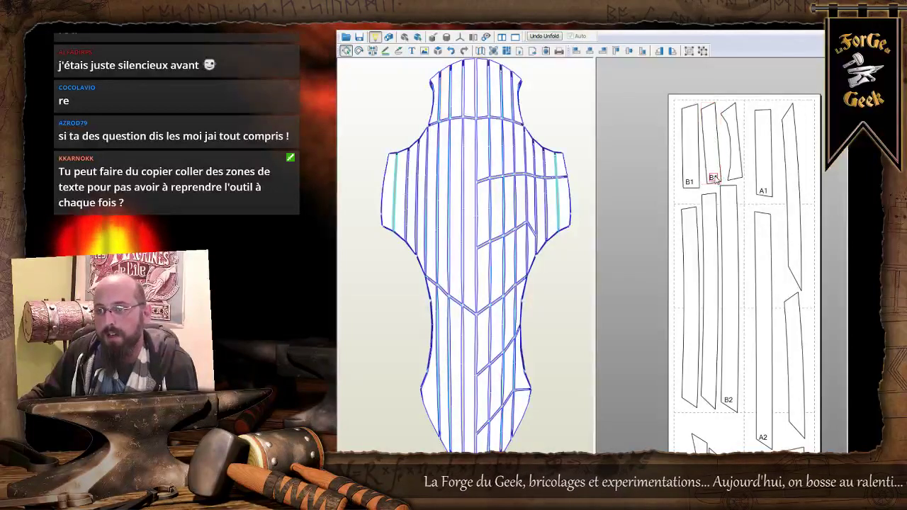
click(411, 51)
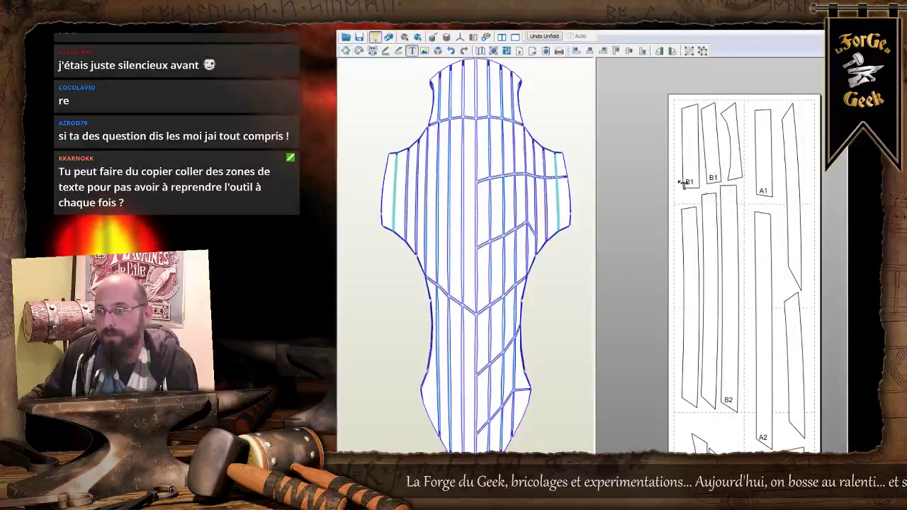
click(717, 180)
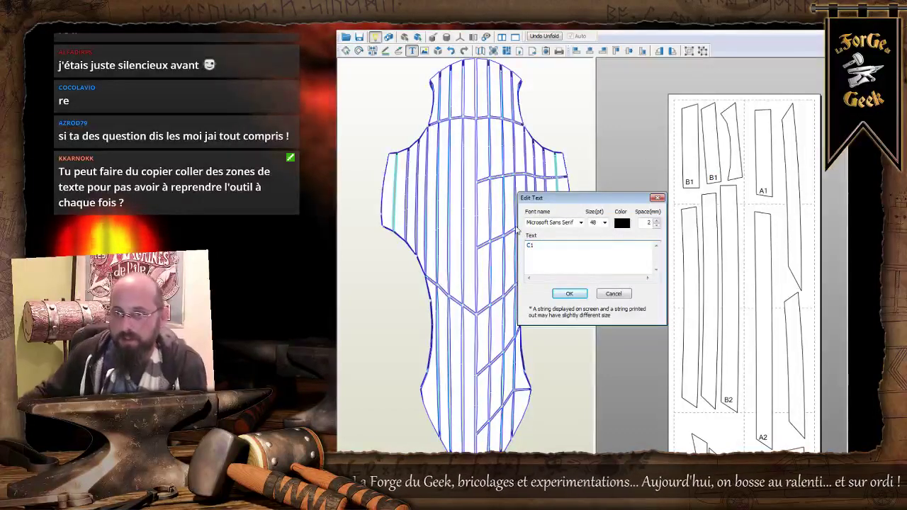
click(570, 293)
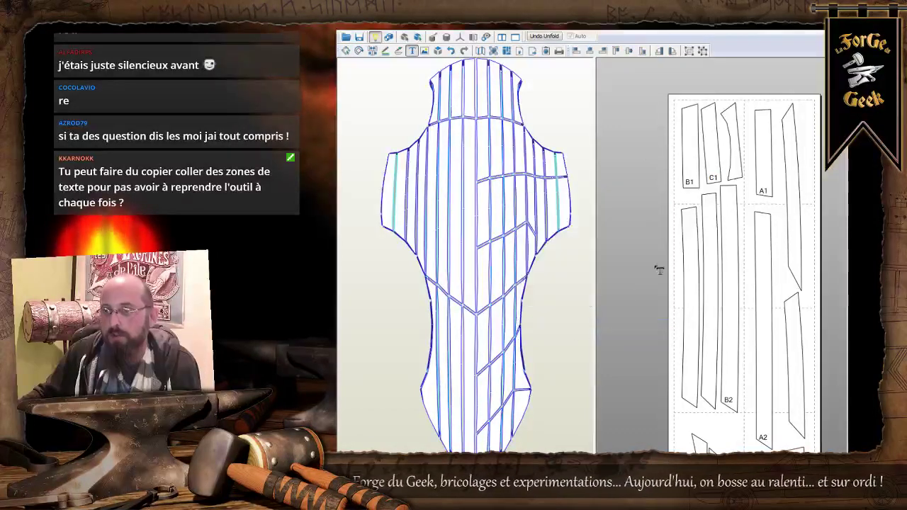
Duplicate the C1 label into the lower end of the long middle piece left of B2 and change its text to "C2".
right_click(714, 179)
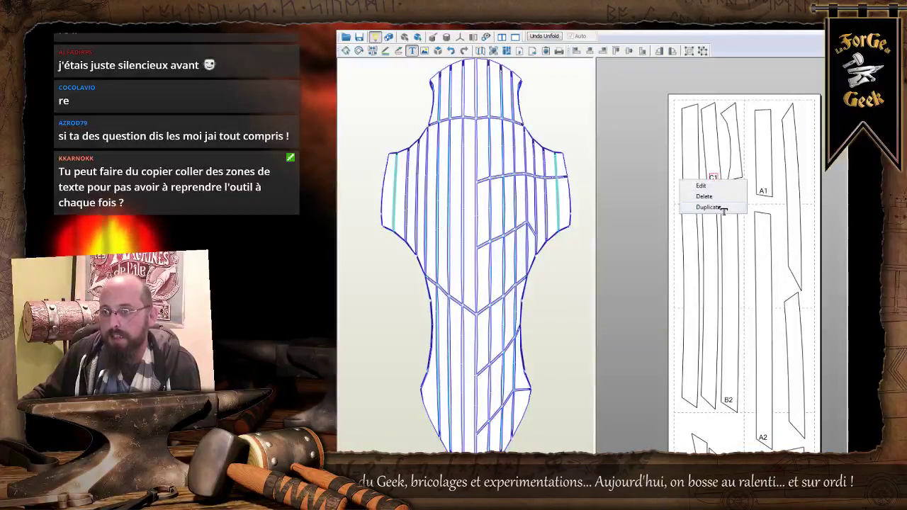
click(708, 207)
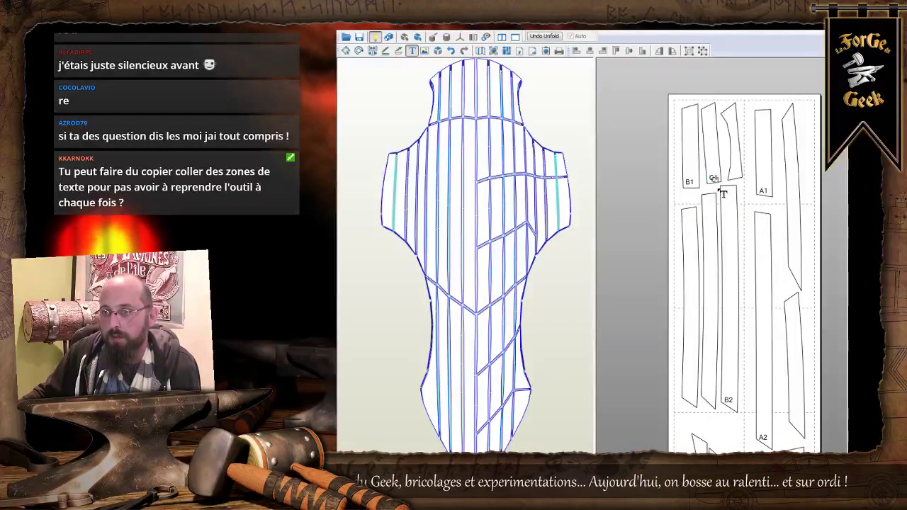
click(716, 398)
double_click(711, 395)
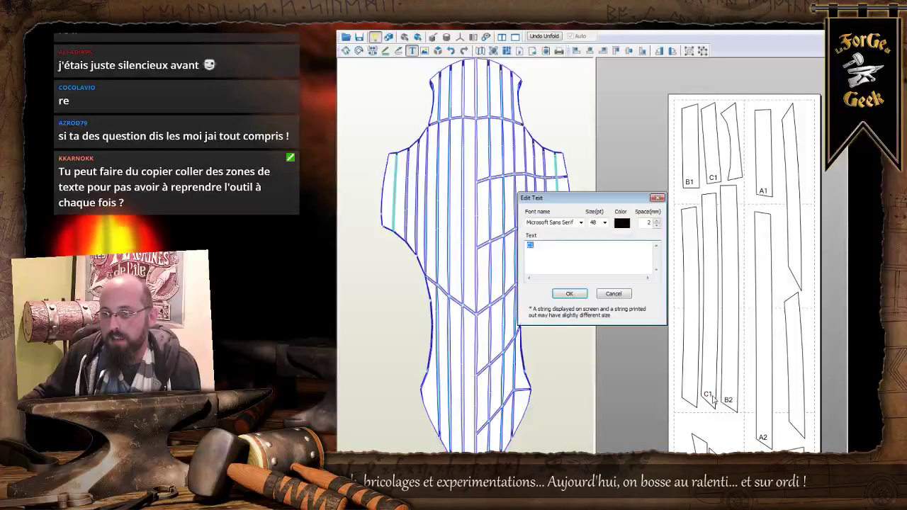
click(613, 246)
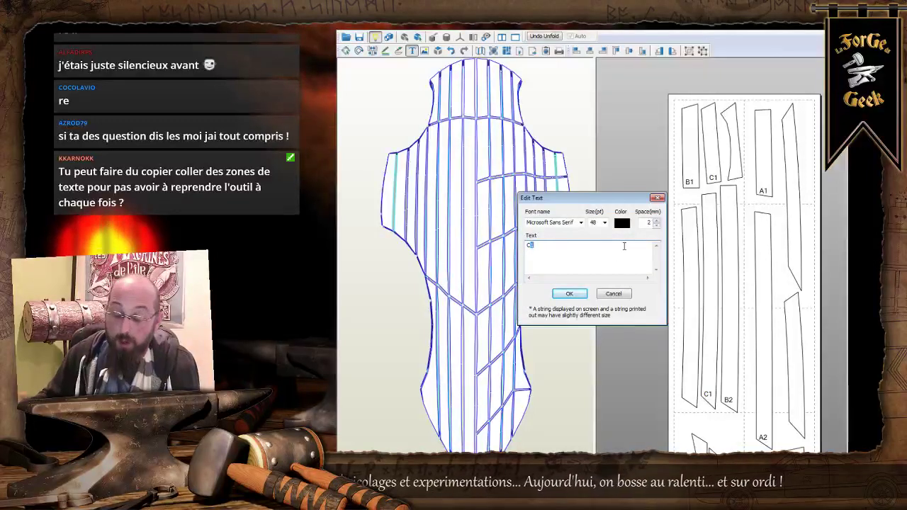
click(569, 294)
Duplicate the C2 label into the long lower piece left of B3 and change the copy's text to "C3".
scroll(712, 396, down, 3)
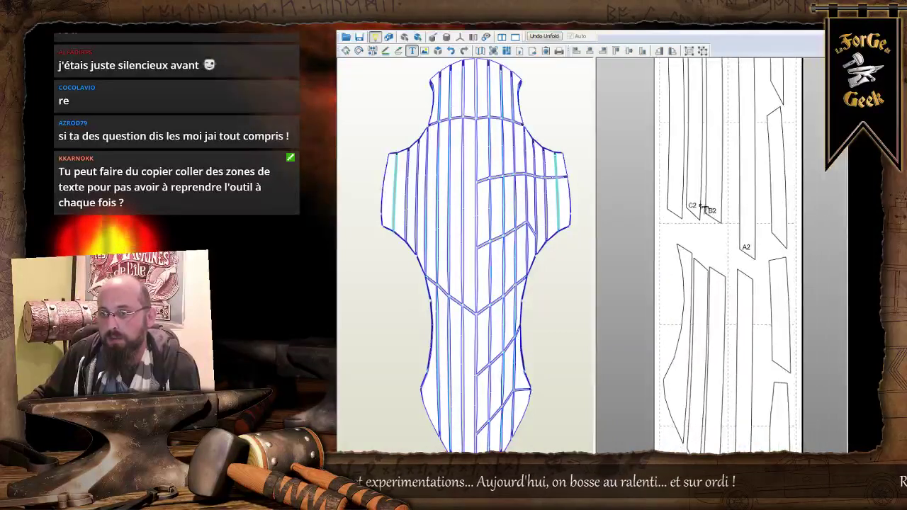
right_click(692, 207)
click(706, 234)
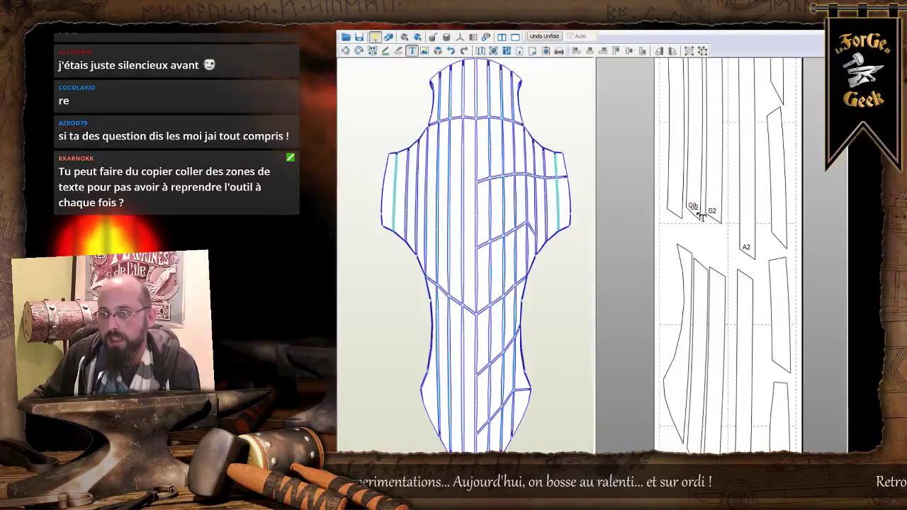
double_click(694, 446)
click(566, 247)
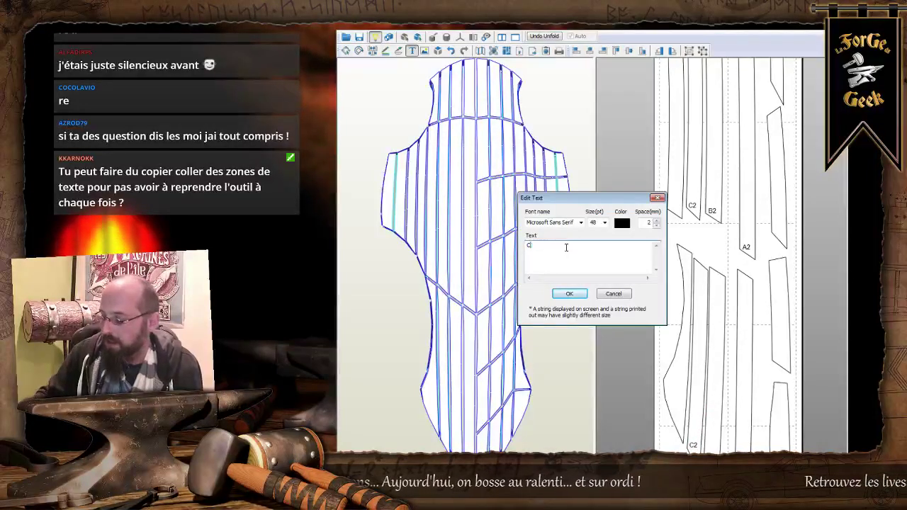
text(3)
click(560, 295)
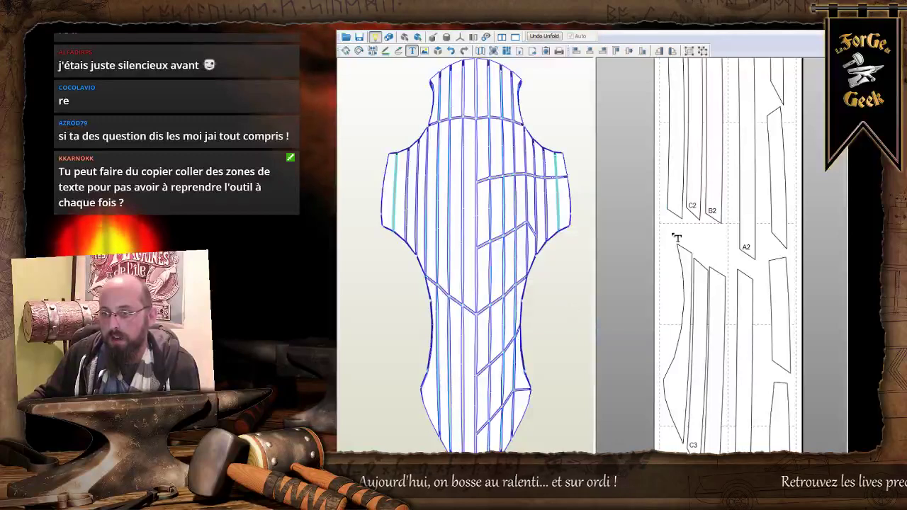
Label the curved upper piece right of C1 "D1" in 48 pt text inside its lower end.
scroll(703, 283, down, 3)
scroll(703, 284, up, 3)
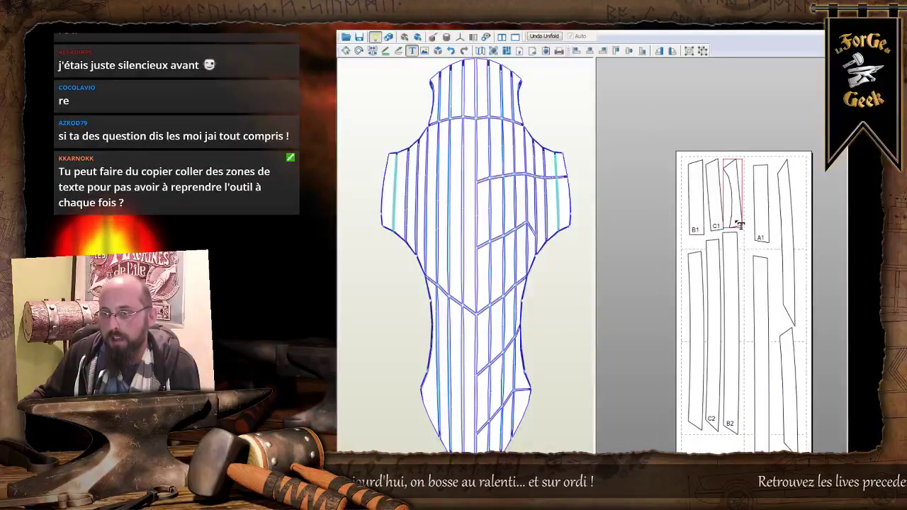
click(770, 246)
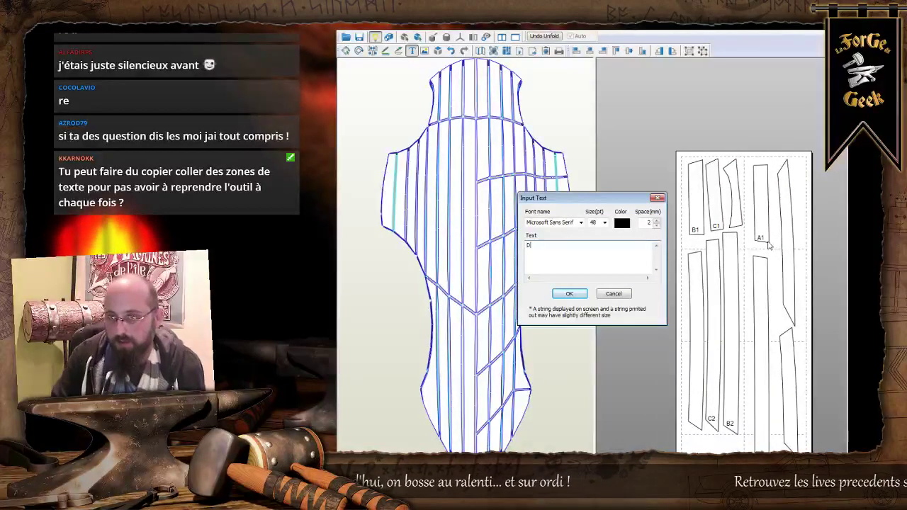
text(D1)
key(Return)
key(BackSpace)
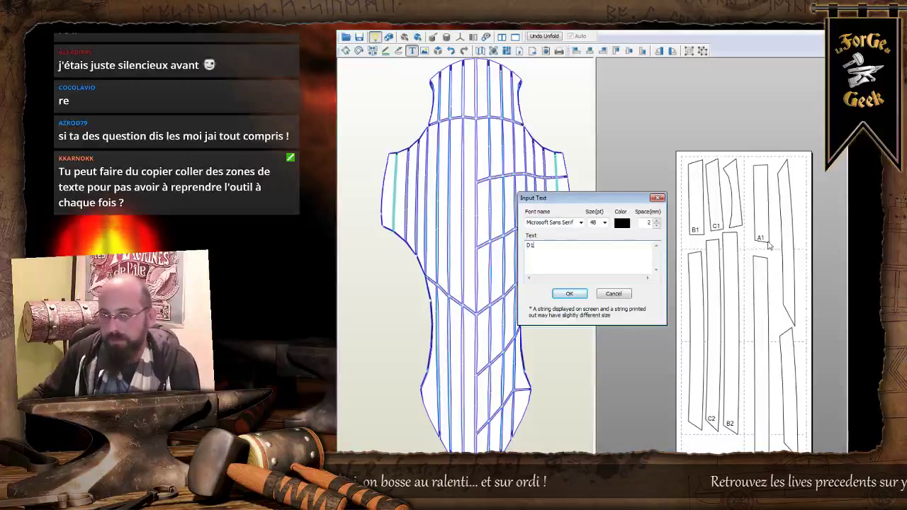
click(573, 293)
click(736, 224)
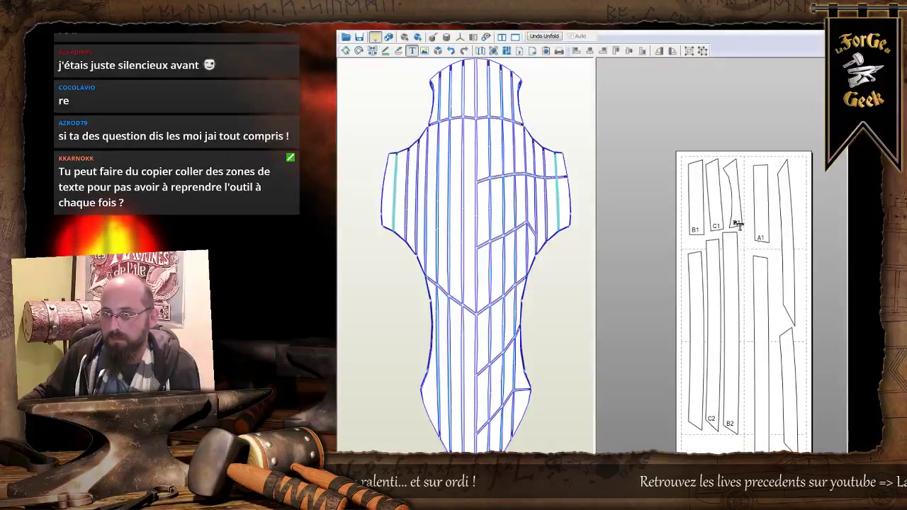
Label the long middle piece left of C2 "D2" in 48 pt text, and duplicate it onto the curved lower piece as "D3".
click(693, 420)
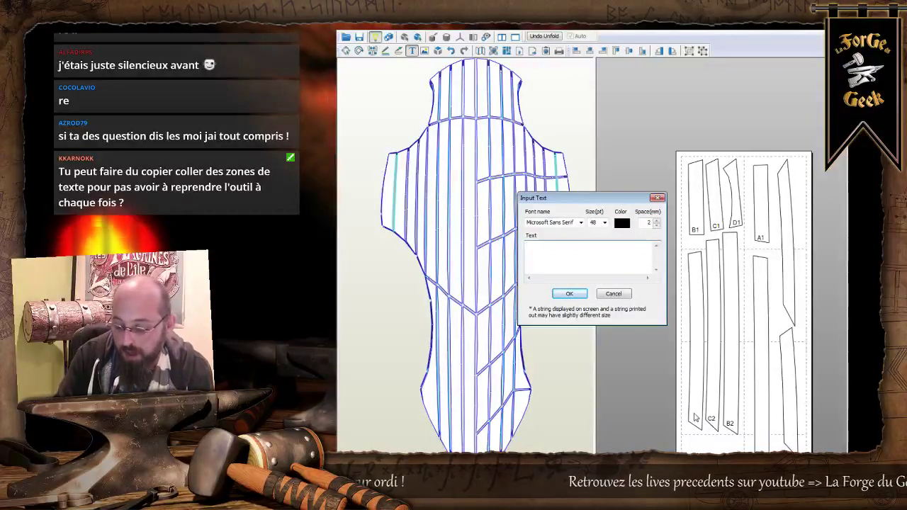
click(569, 294)
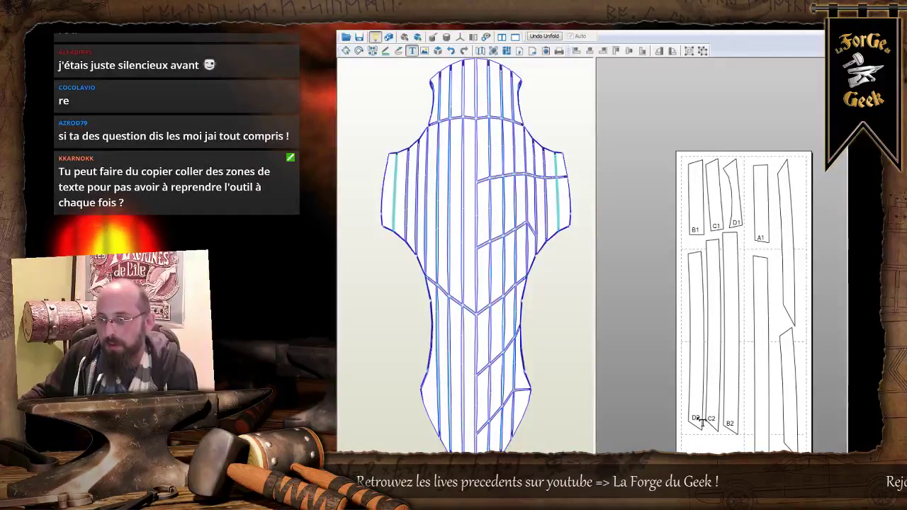
right_drag(702, 422, 709, 225)
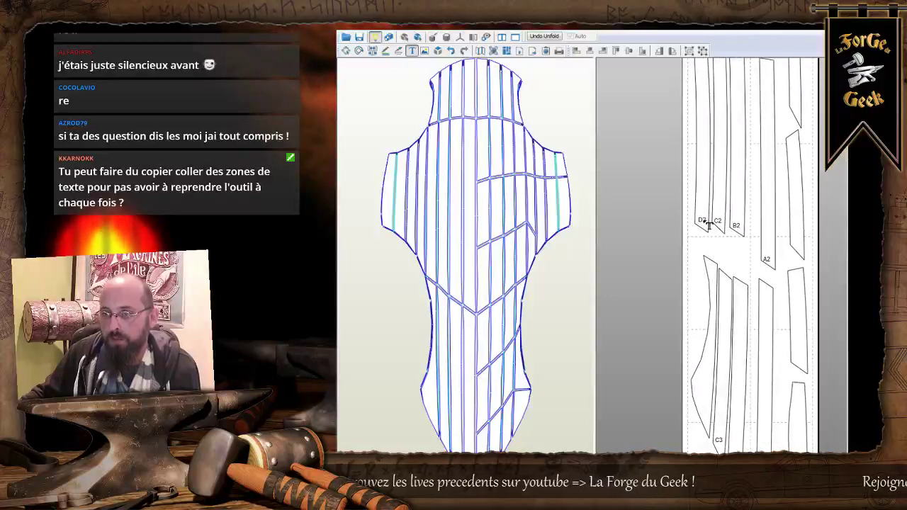
right_click(709, 223)
click(713, 250)
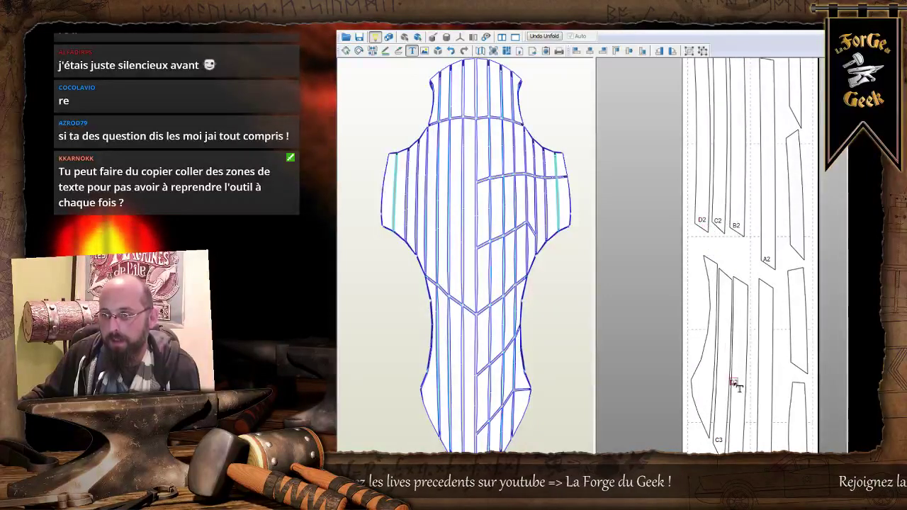
click(702, 395)
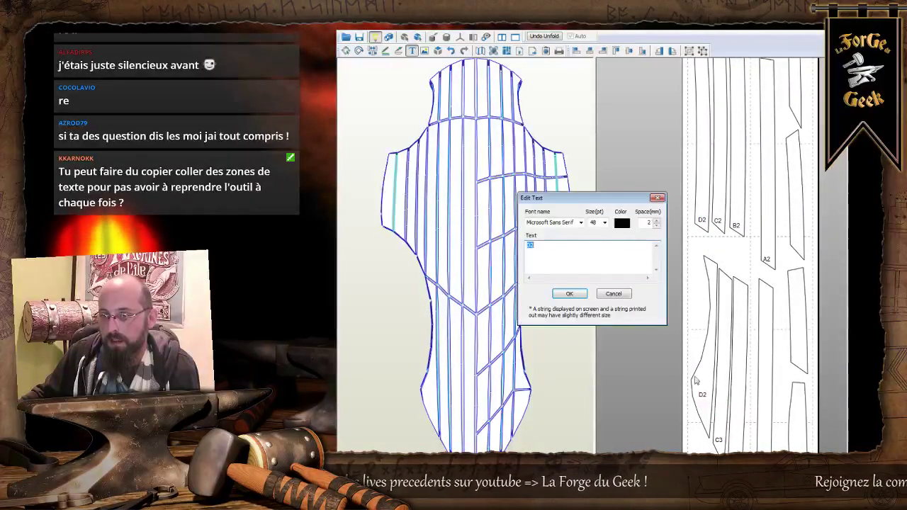
click(556, 248)
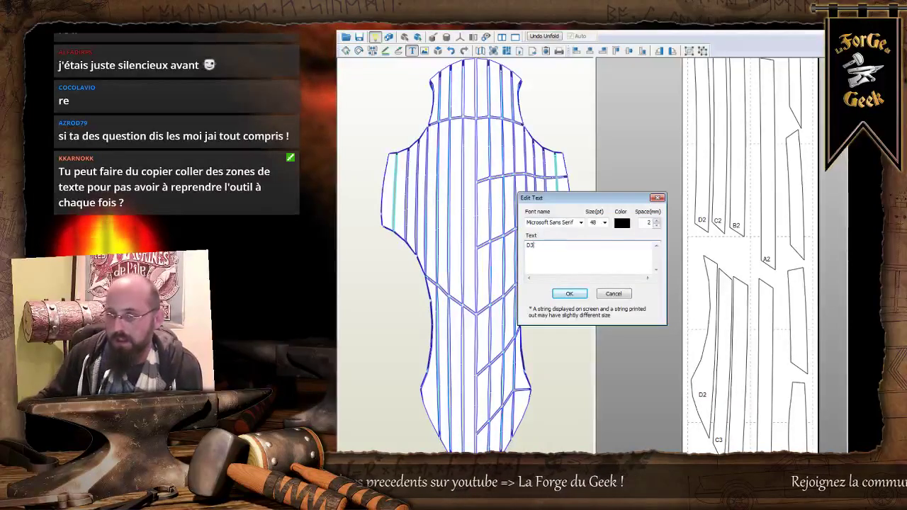
click(565, 294)
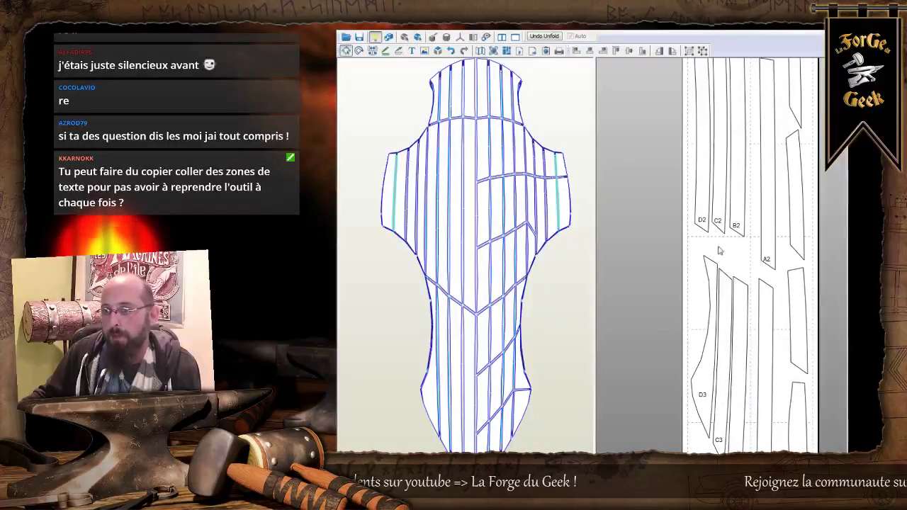
Select the long pointed piece right of A1 to locate its strip on the model, and label it "E" near its slanted lower end.
scroll(719, 250, down, 5)
middle_drag(745, 200, 736, 204)
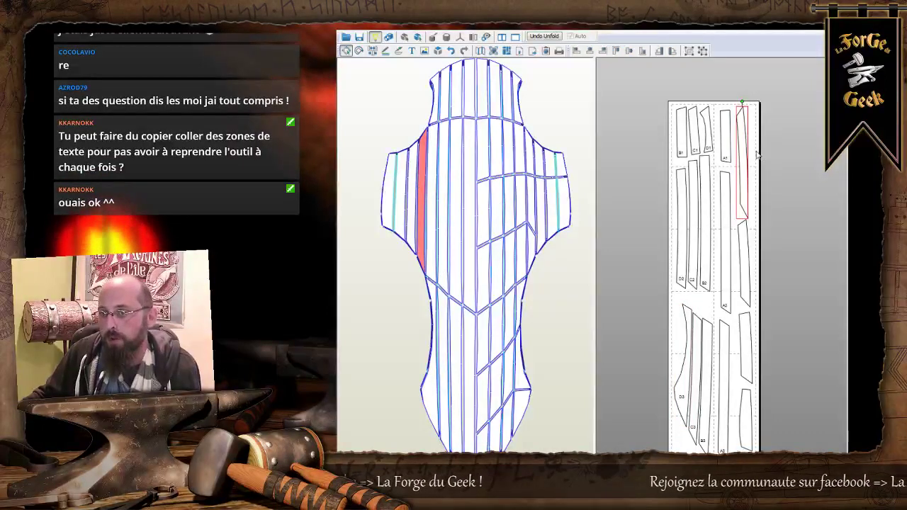
middle_drag(757, 155, 718, 226)
scroll(718, 225, up, 4)
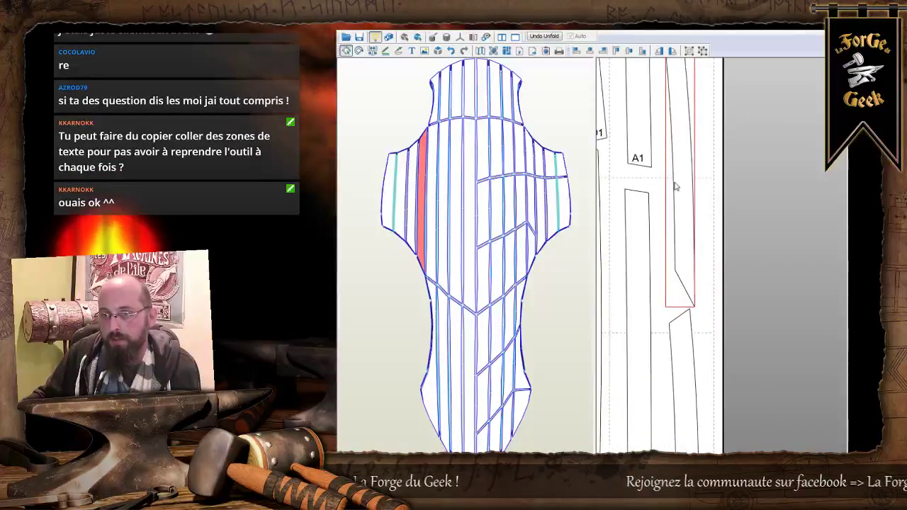
click(412, 51)
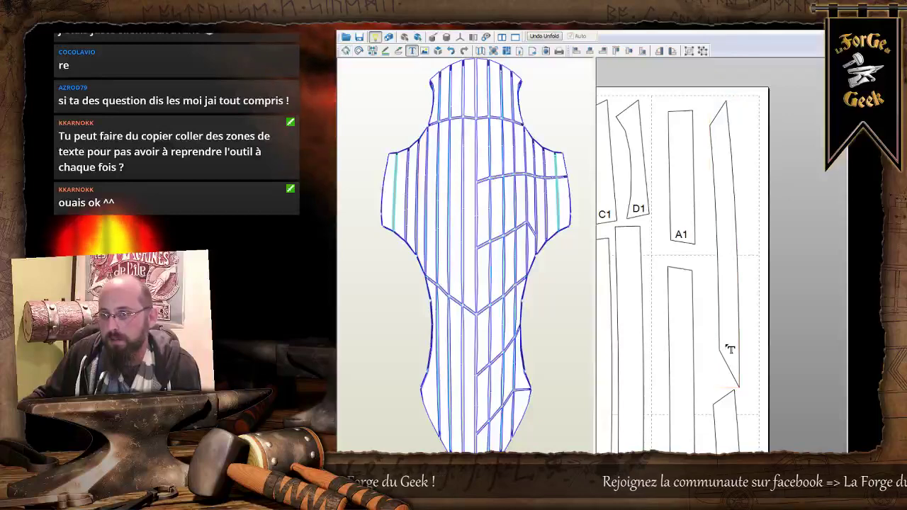
click(728, 348)
text(E)
click(570, 294)
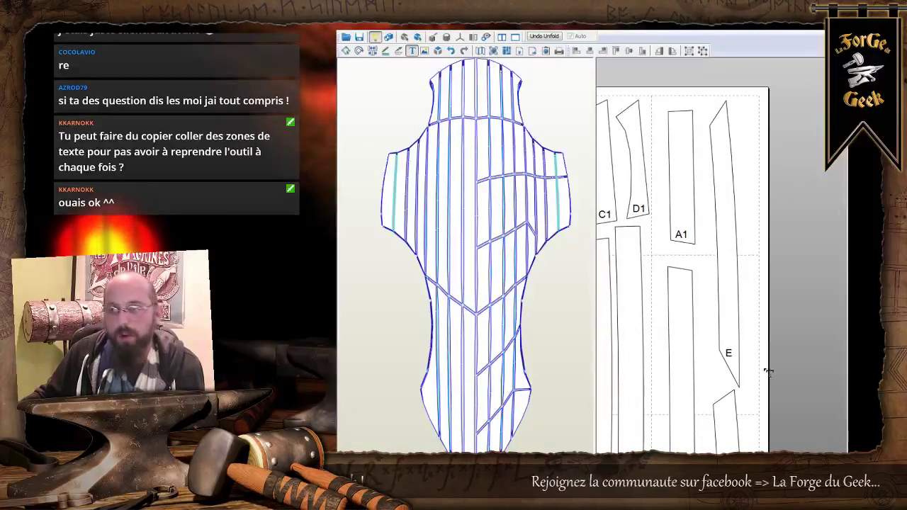
Nudge the E label slightly upward inside its piece, and highlight that piece's matching strip on the model.
drag(731, 355, 731, 351)
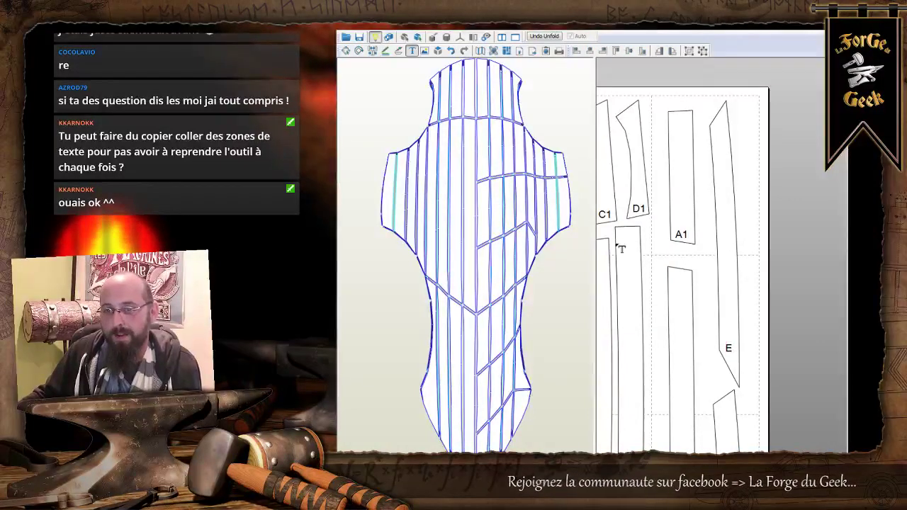
click(418, 202)
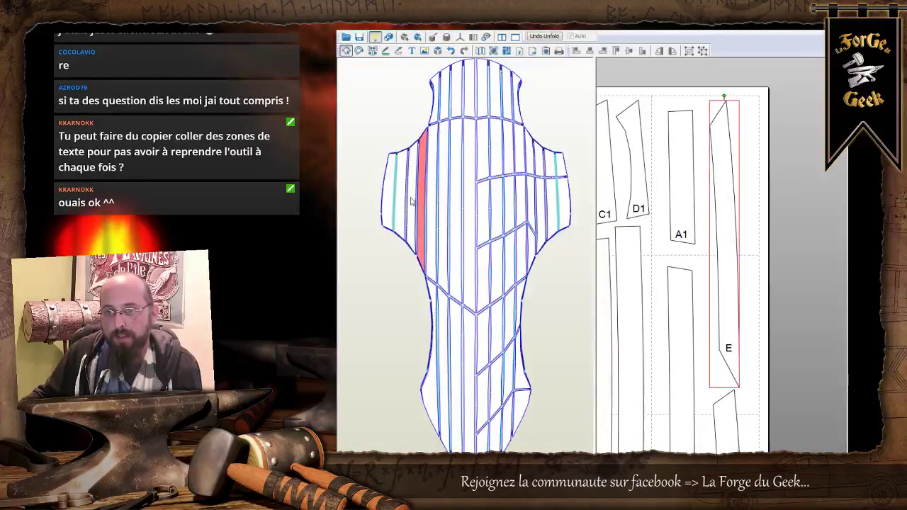
click(411, 202)
Label the long piece below E "F" in 48 pt text inside its slanted lower end.
middle_drag(796, 382, 777, 92)
drag(706, 92, 713, 90)
click(411, 51)
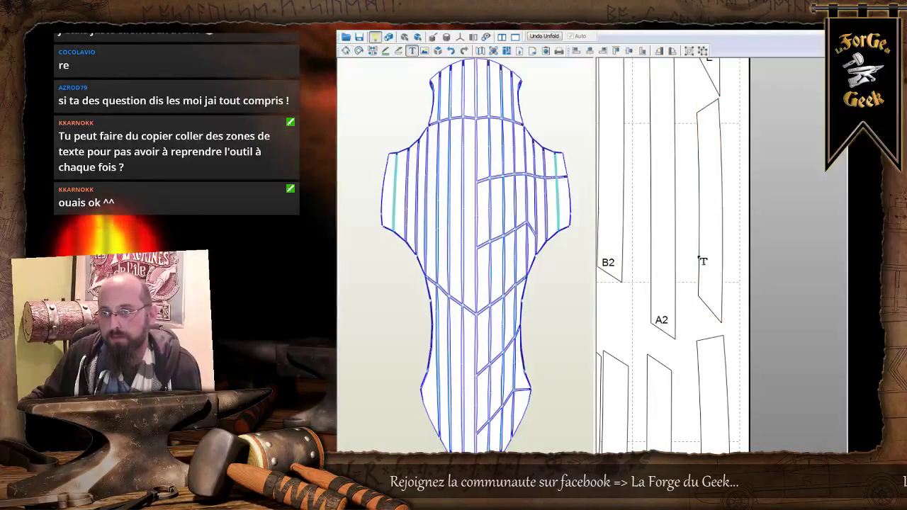
click(713, 279)
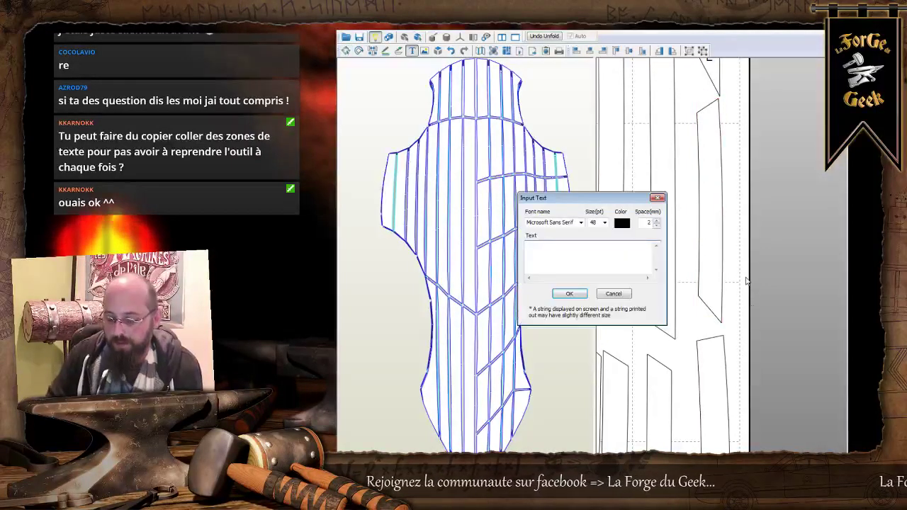
text(F)
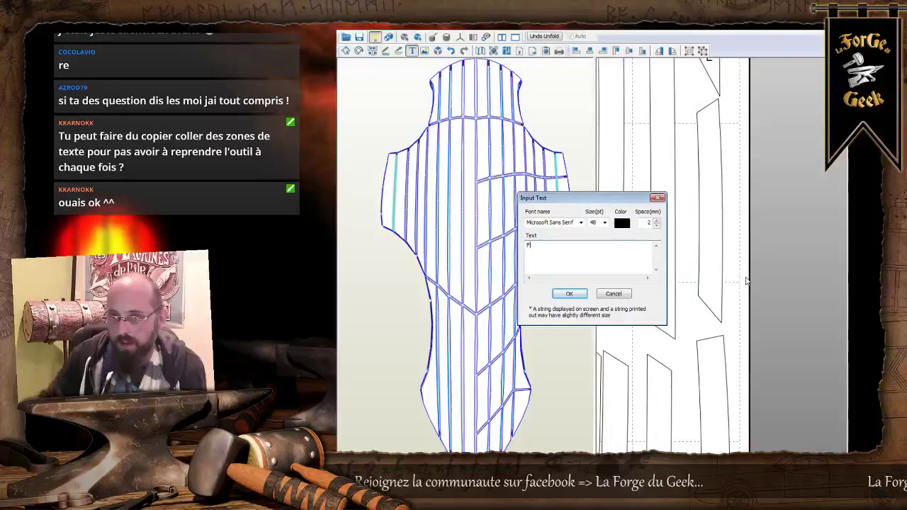
click(574, 295)
drag(711, 281, 708, 289)
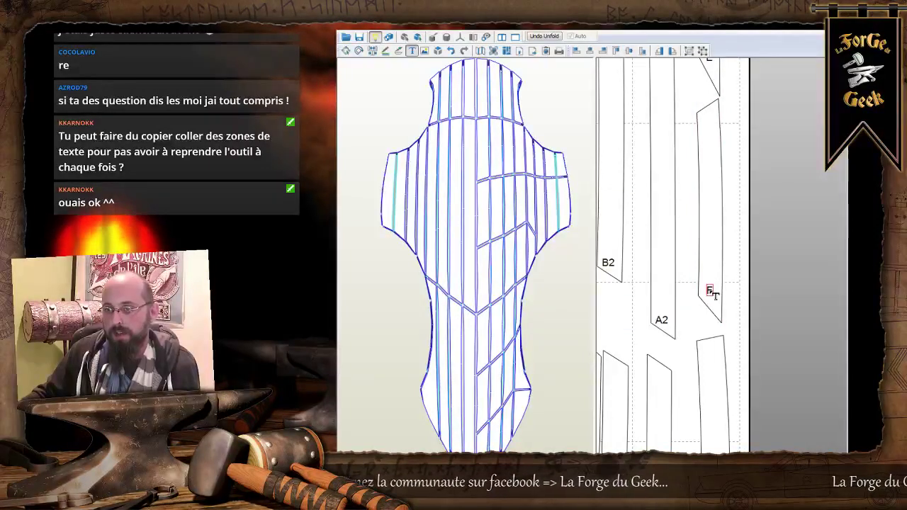
Select the piece below F to locate its strip on the model, and label it "G" in 48 pt text near its lower end.
middle_drag(738, 343, 729, 239)
click(346, 50)
click(706, 285)
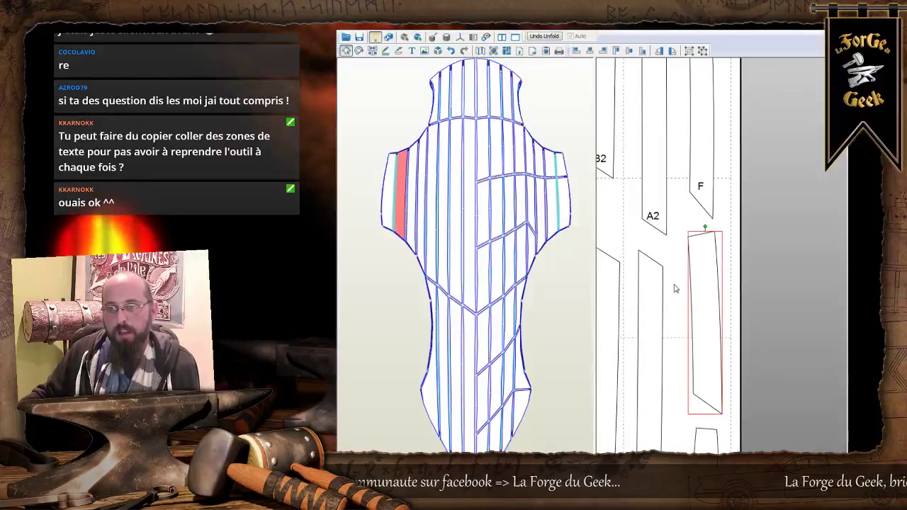
middle_drag(754, 302, 741, 241)
drag(694, 165, 692, 165)
click(411, 51)
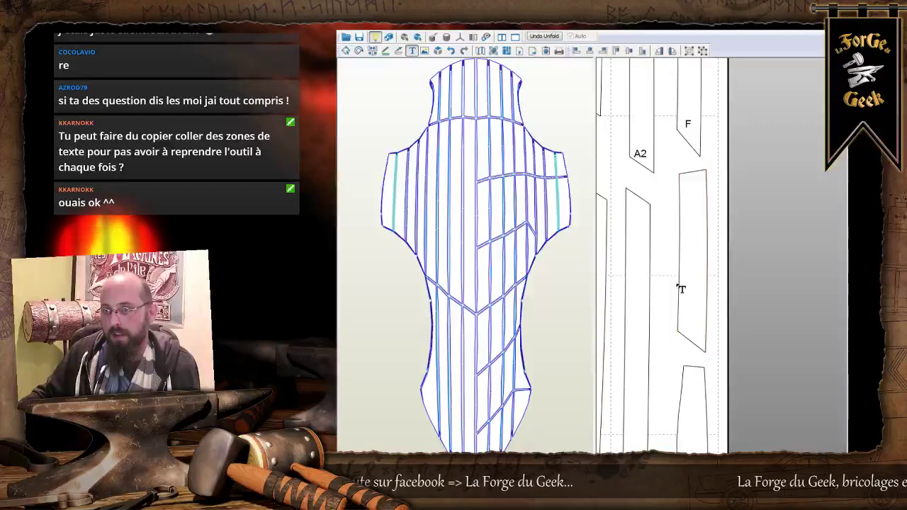
click(694, 319)
text(G)
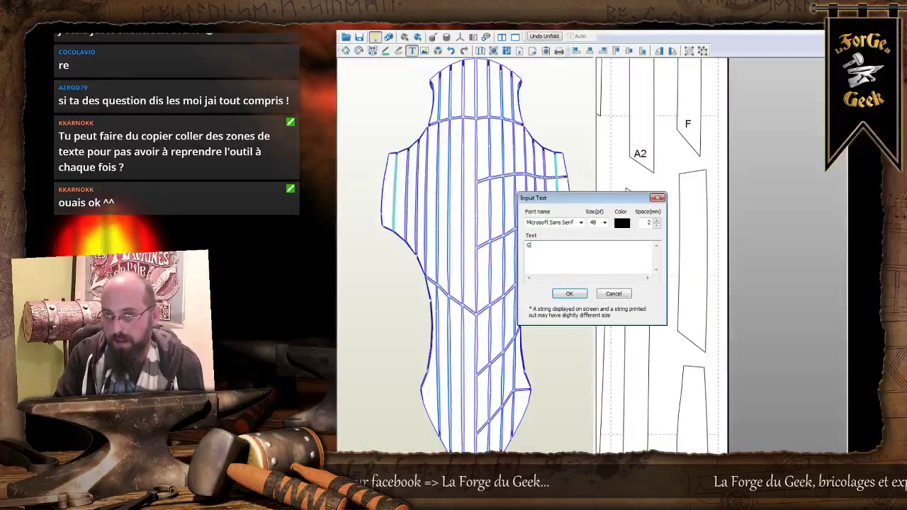
click(569, 294)
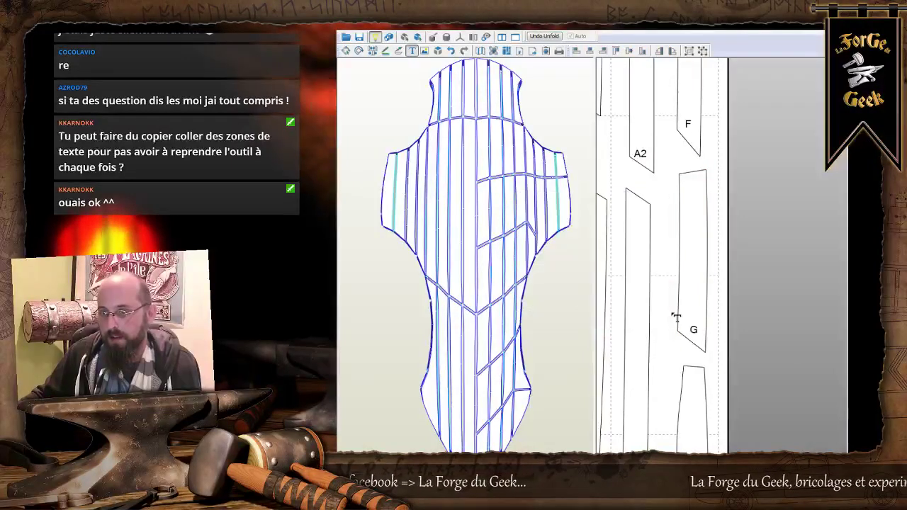
Label the curved piece below G "H" in 48 pt text at its lower end, and select the piece to locate its strip on the model.
scroll(693, 298, down, 3)
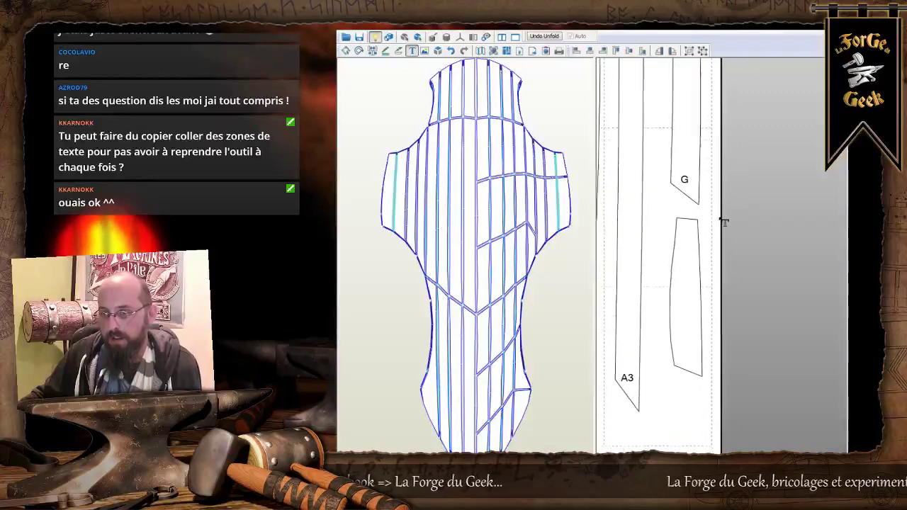
click(692, 351)
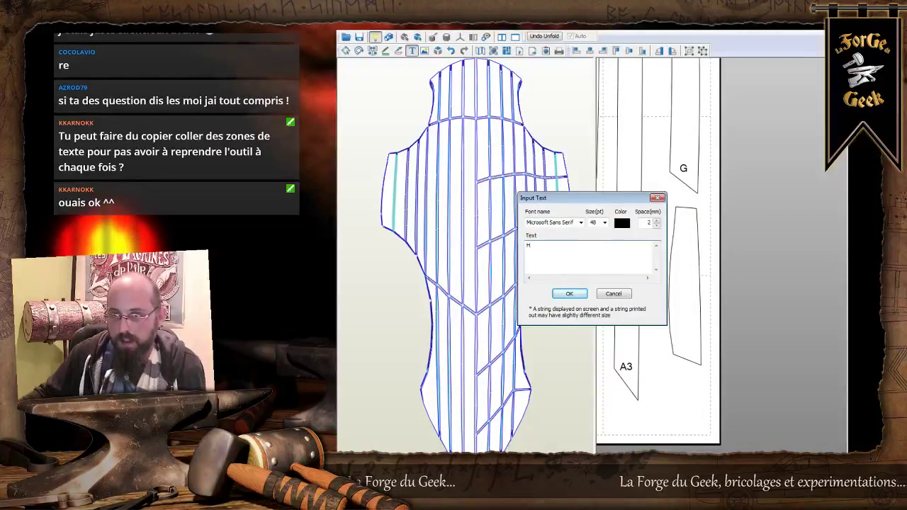
click(569, 293)
drag(684, 367, 677, 355)
click(346, 51)
click(688, 323)
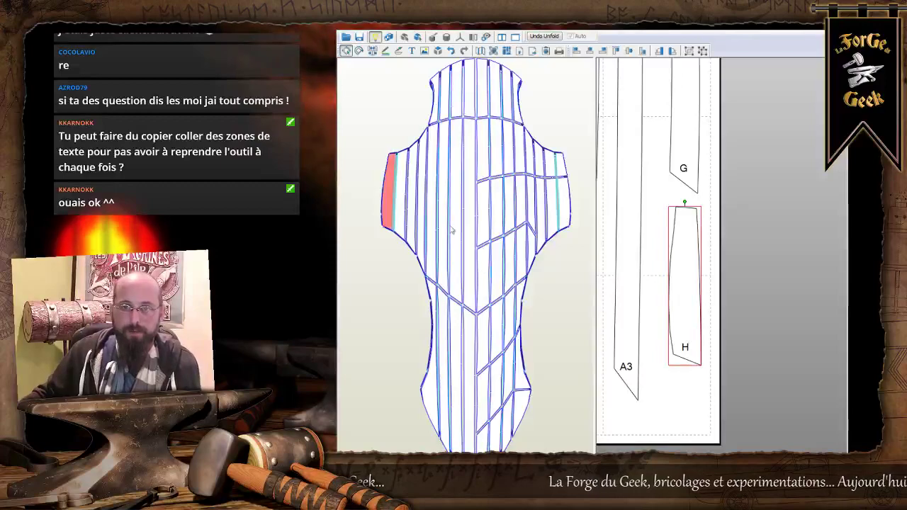
middle_drag(459, 197, 455, 257)
scroll(468, 263, down, 4)
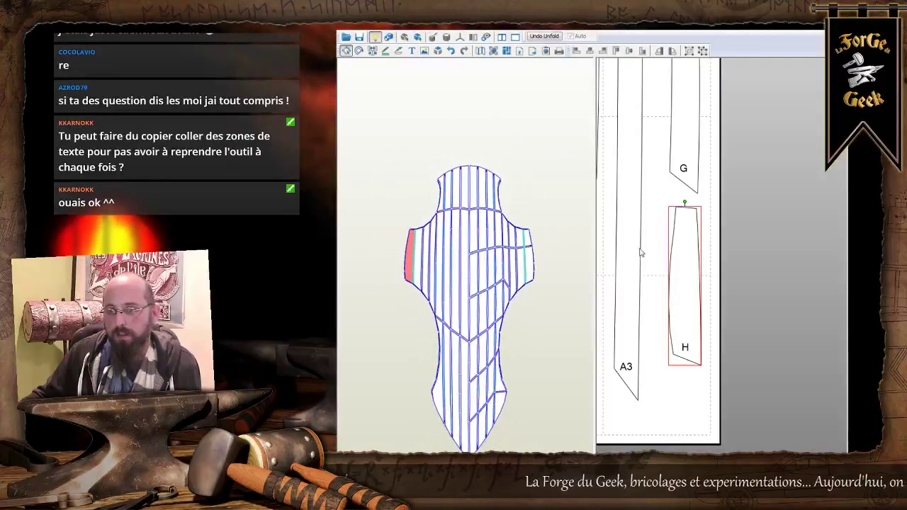
scroll(693, 268, down, 5)
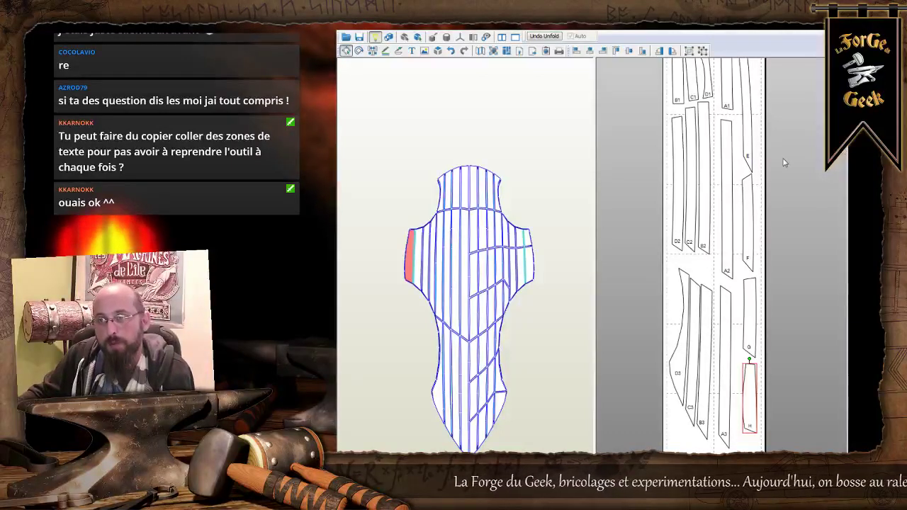
middle_drag(782, 160, 781, 208)
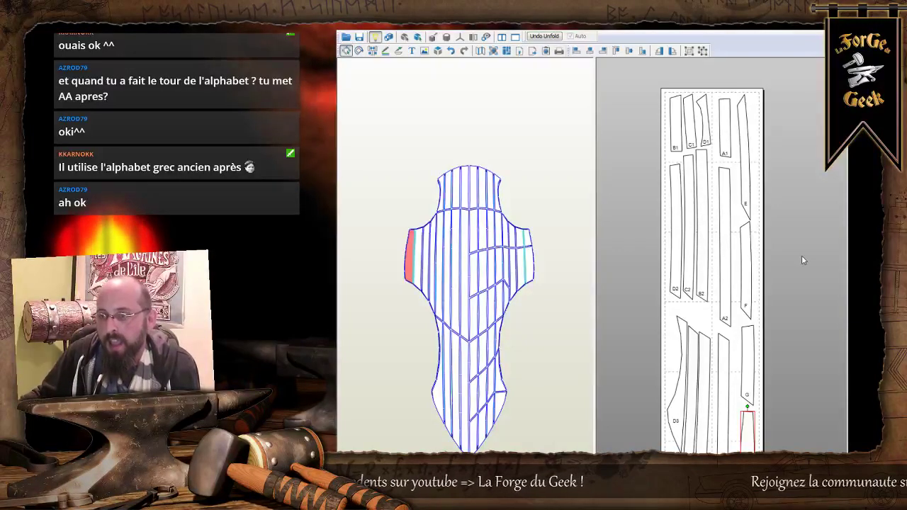
Move the F piece away from its label toward the E piece, and undo the move.
right_drag(802, 249, 764, 219)
scroll(729, 228, up, 3)
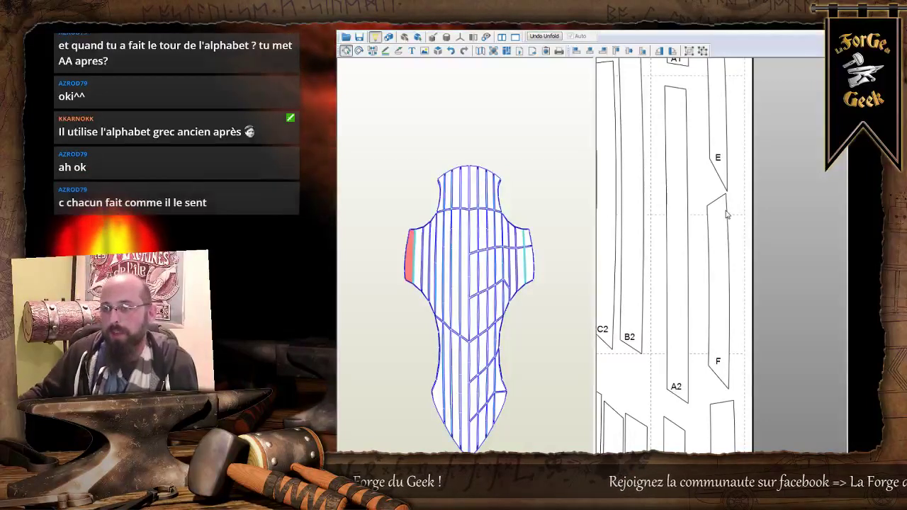
right_drag(777, 130, 779, 156)
click(737, 278)
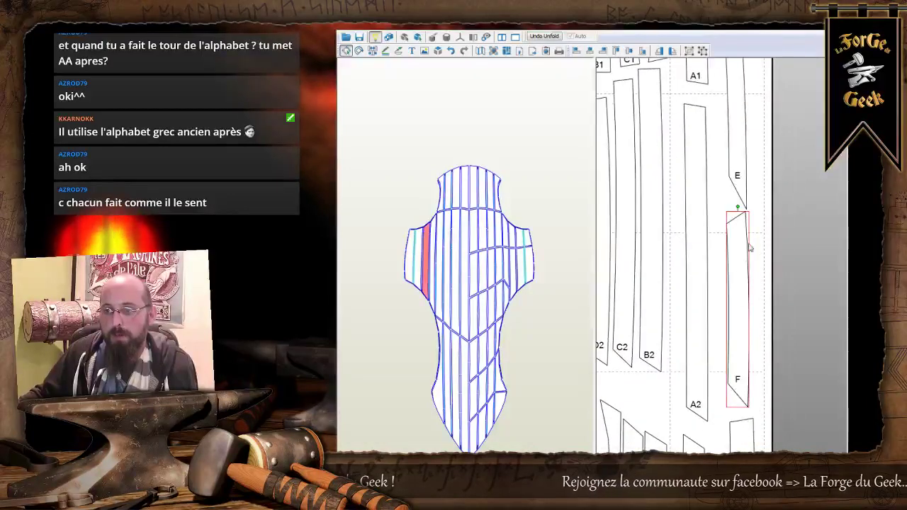
drag(737, 278, 722, 242)
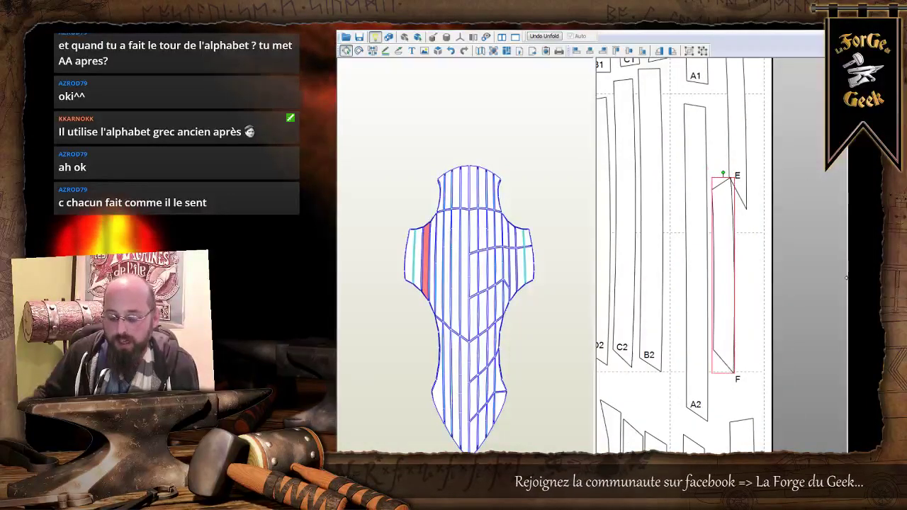
key(ctrl+z)
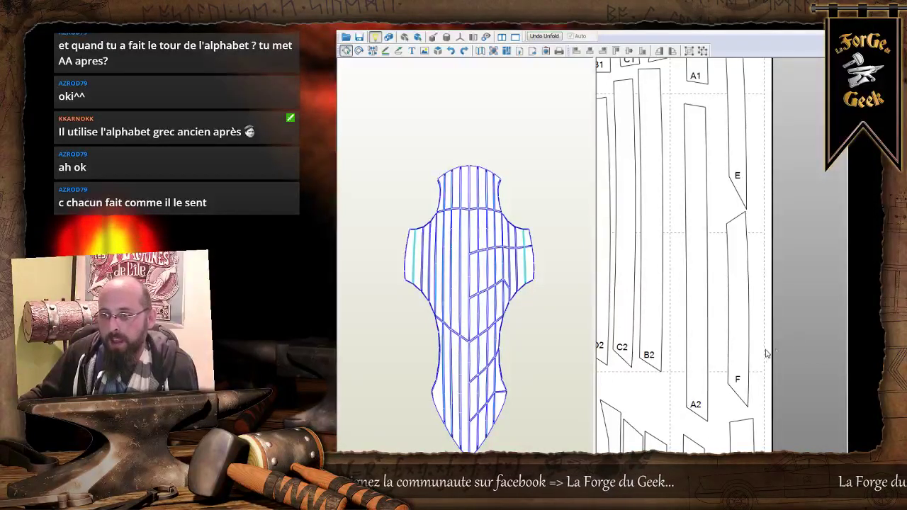
Group the F piece with its text label, and shift the group slightly down, away from the E piece.
drag(812, 330, 733, 388)
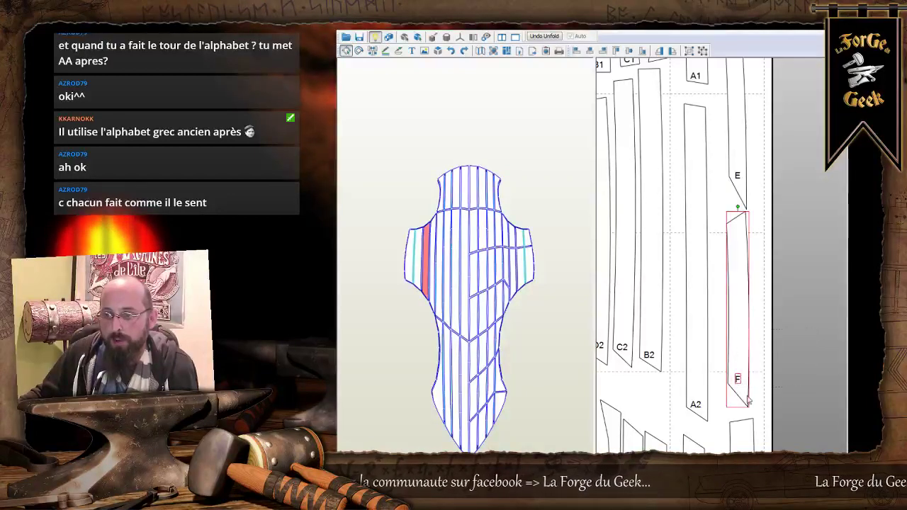
right_click(744, 320)
mouse_move(694, 416)
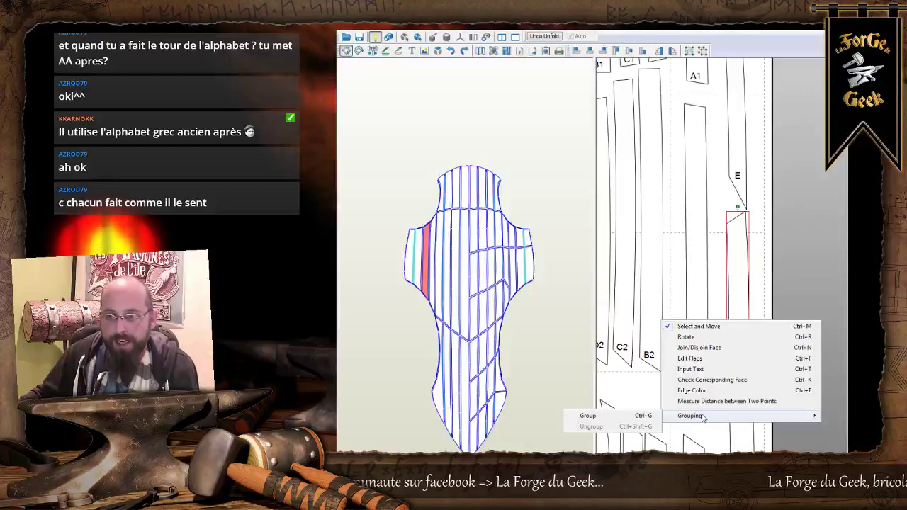
click(625, 417)
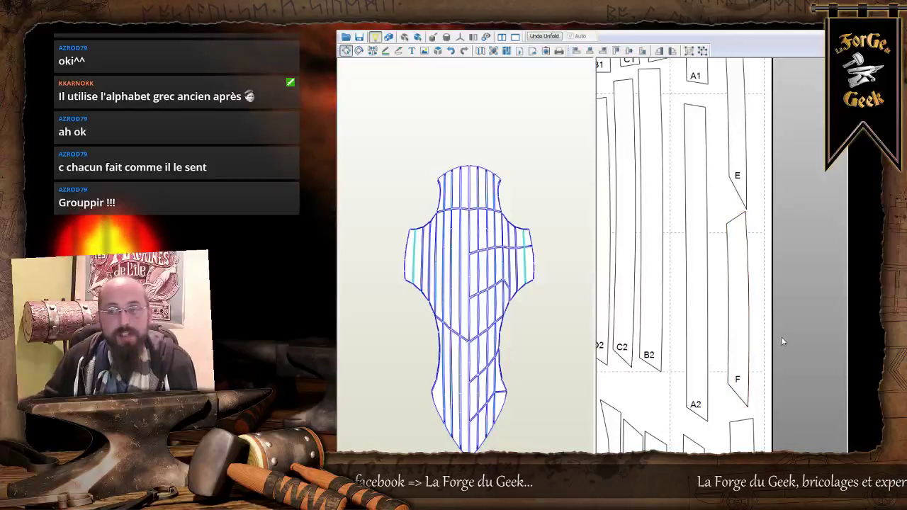
click(728, 336)
drag(747, 380, 737, 364)
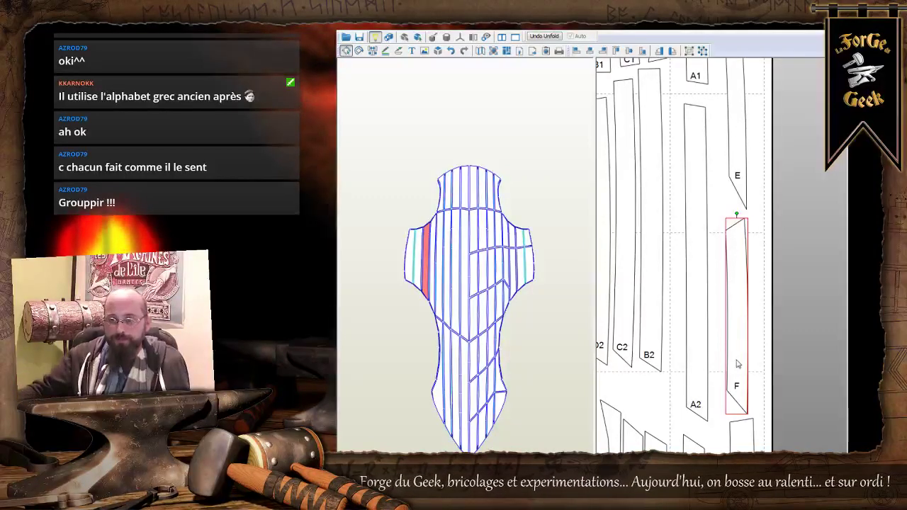
Group the E piece with its text label, and move the group toward the page's right margin.
middle_drag(809, 163, 838, 244)
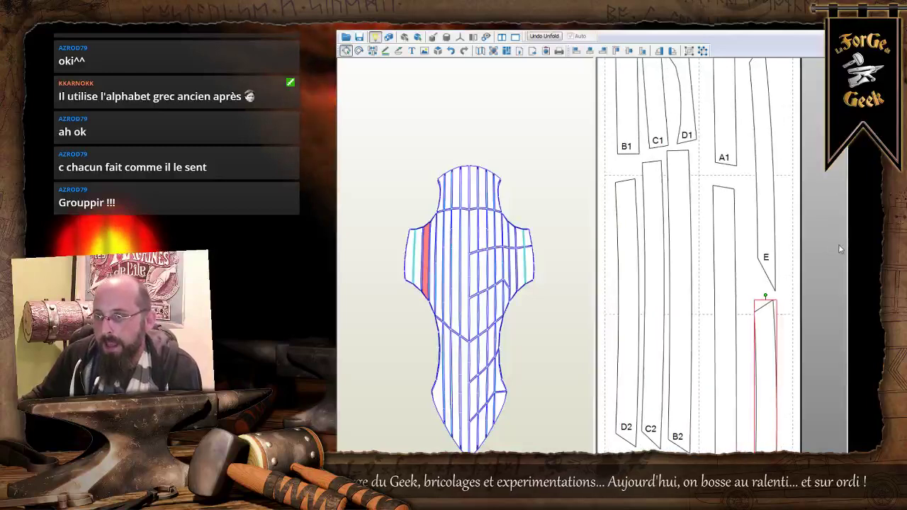
middle_drag(824, 176, 815, 256)
drag(803, 264, 765, 300)
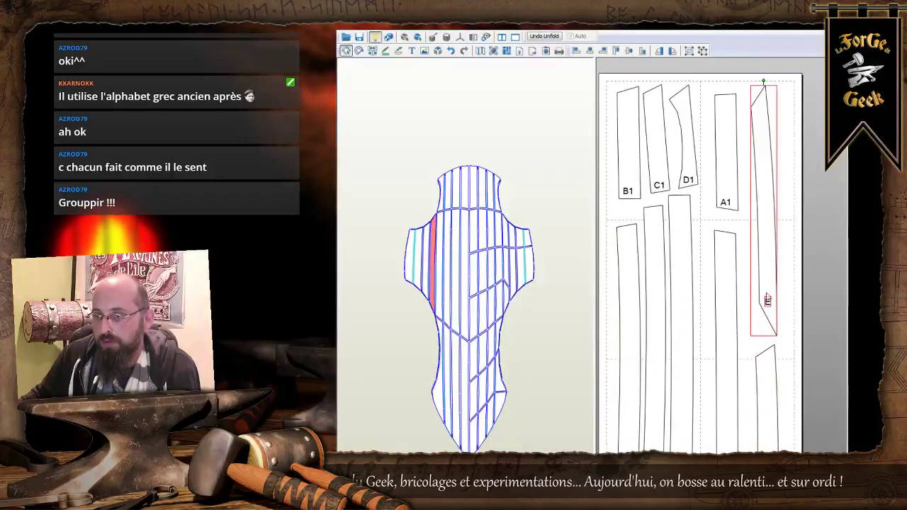
right_click(766, 290)
mouse_move(763, 379)
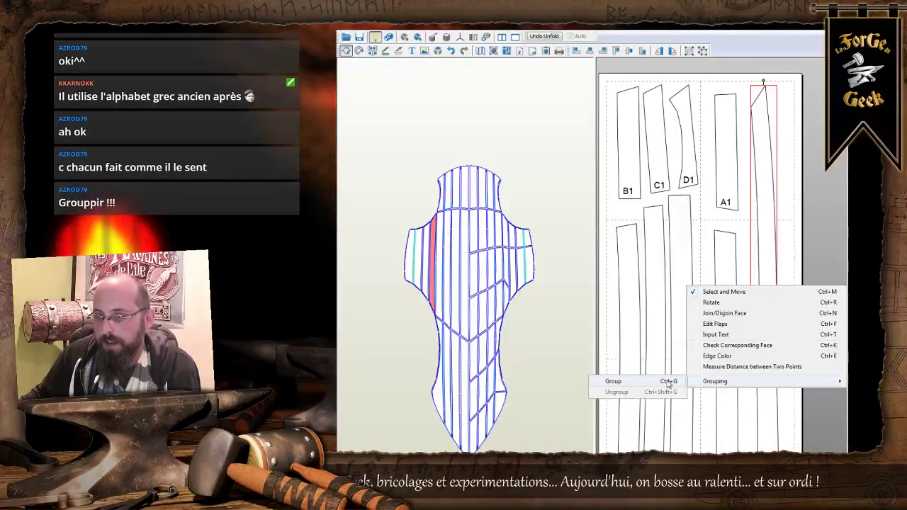
click(669, 382)
drag(765, 247, 781, 246)
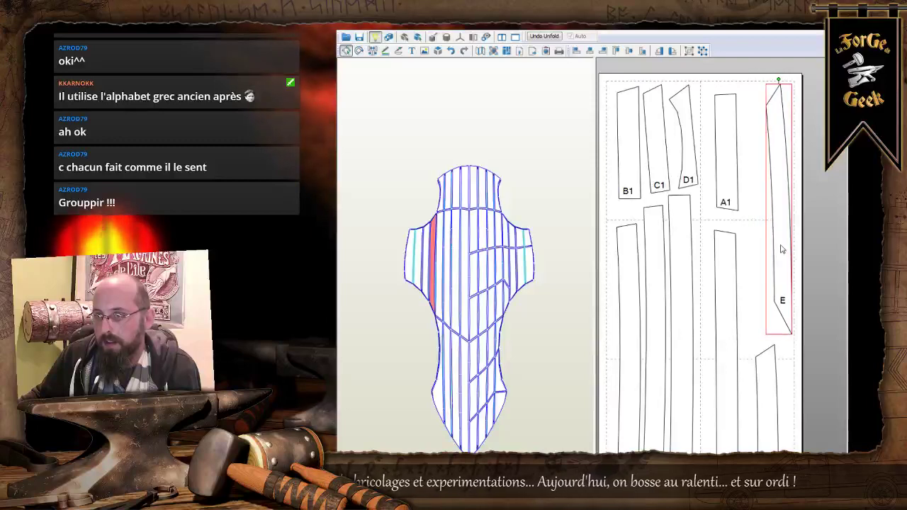
Move the grouped F piece up so its upper end sits beside the lower end of E.
click(813, 348)
click(770, 399)
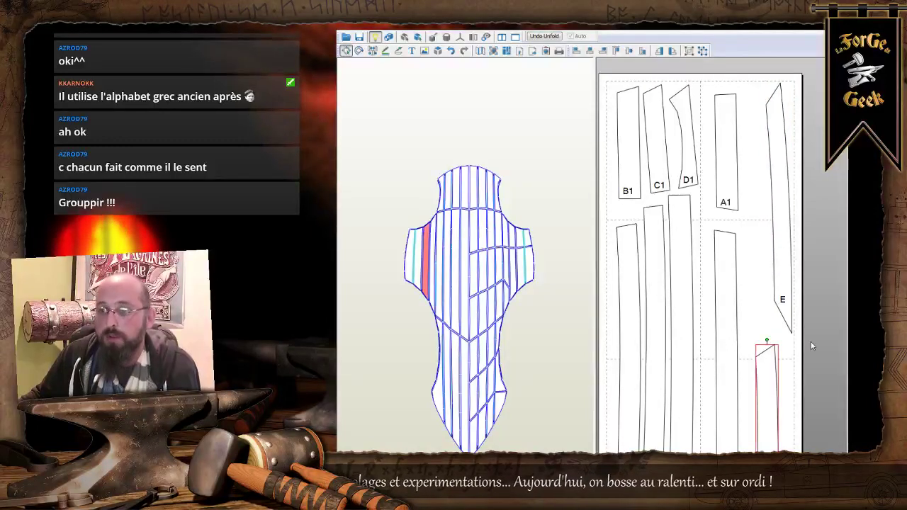
middle_drag(813, 345, 787, 197)
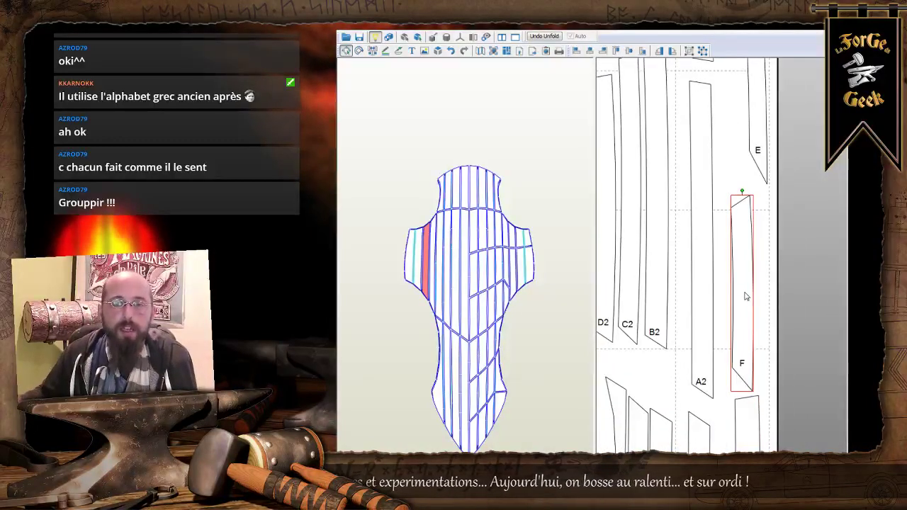
drag(744, 296, 739, 238)
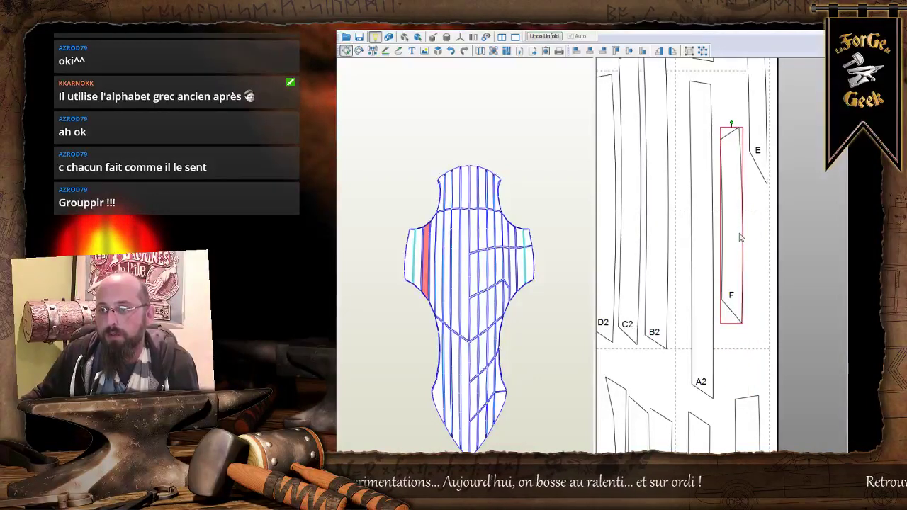
Move the G piece together with its label up, leaving a clear gap below the F piece.
middle_drag(789, 353, 769, 101)
click(735, 304)
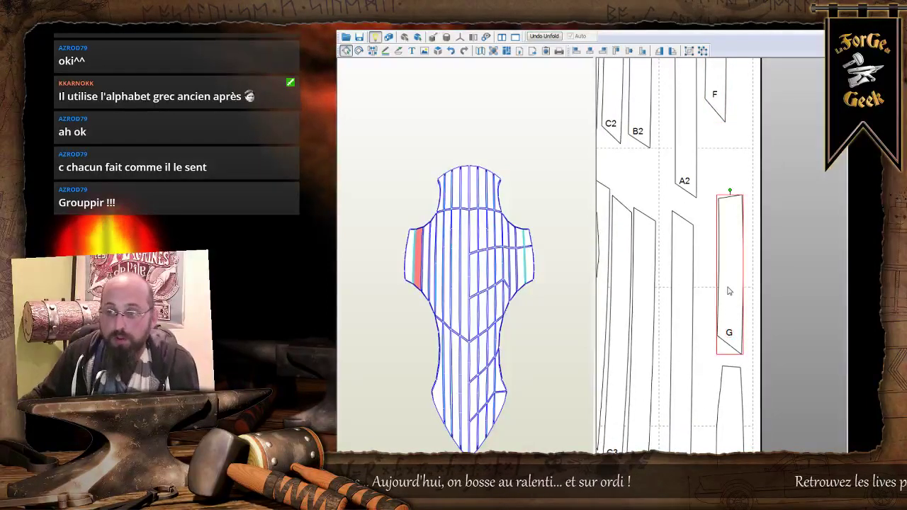
drag(731, 294, 733, 250)
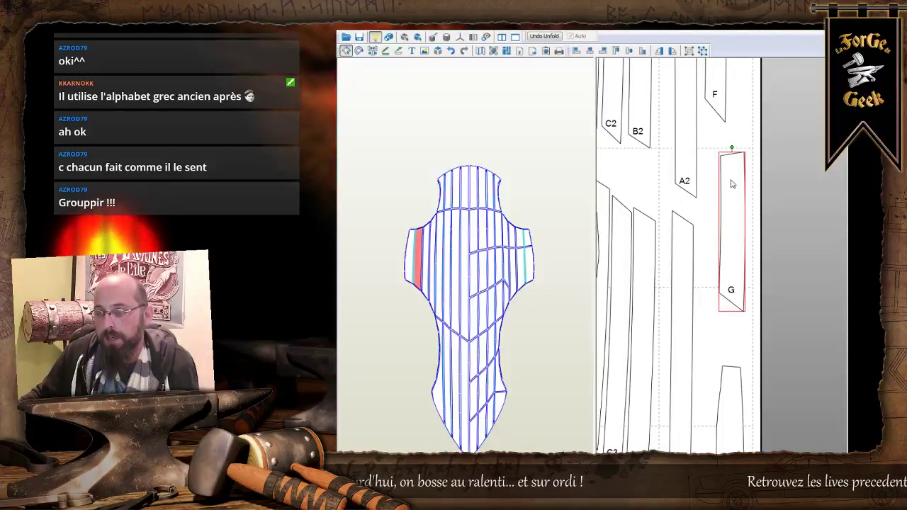
drag(733, 183, 734, 183)
middle_drag(768, 160, 783, 190)
drag(755, 228, 755, 252)
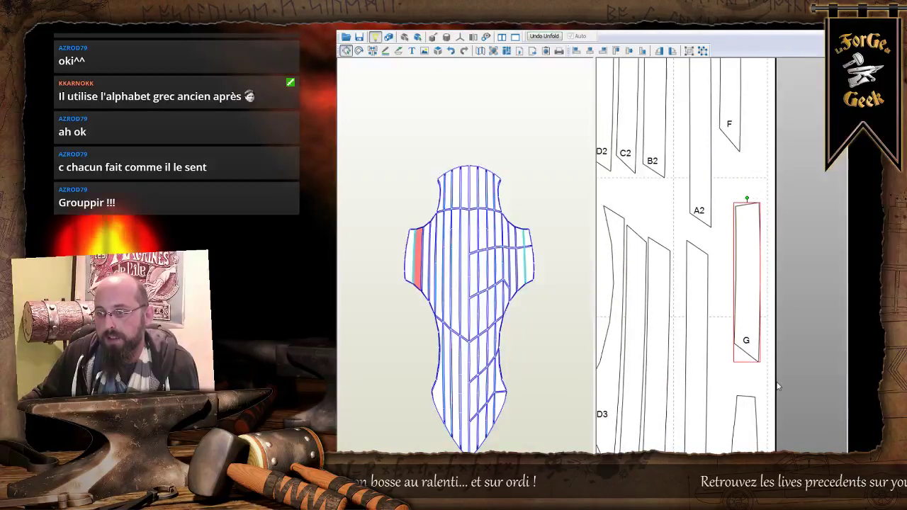
Try to move the H piece down, away from the G piece, and undo the move.
middle_drag(777, 386, 767, 225)
click(758, 367)
click(743, 376)
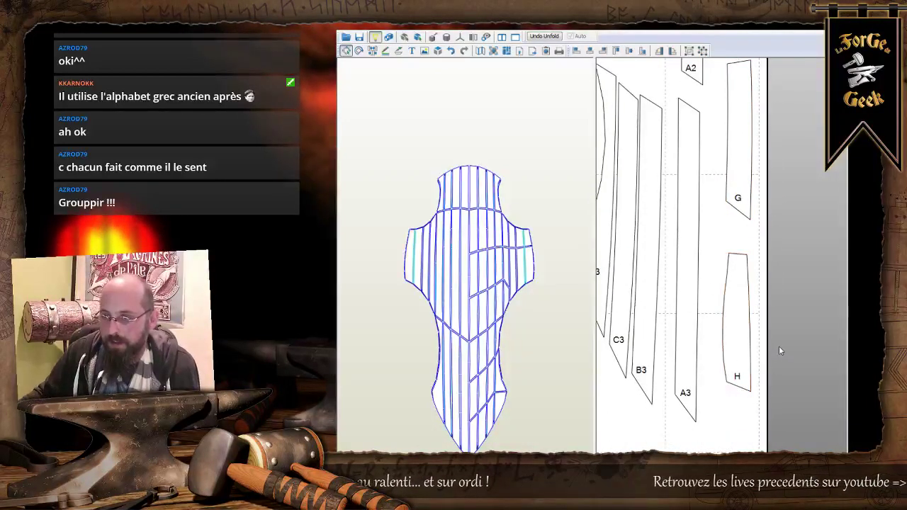
drag(737, 345, 734, 374)
key(ctrl+z)
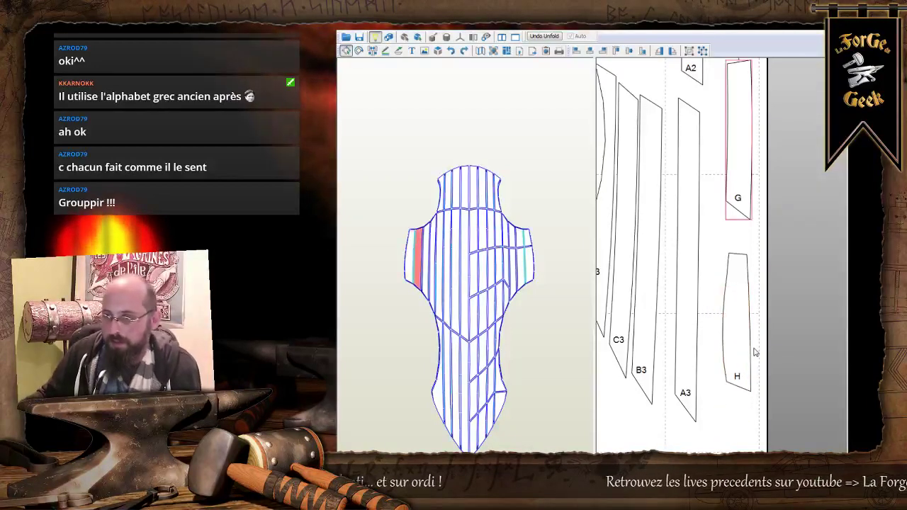
Group the H piece with its text label.
click(751, 354)
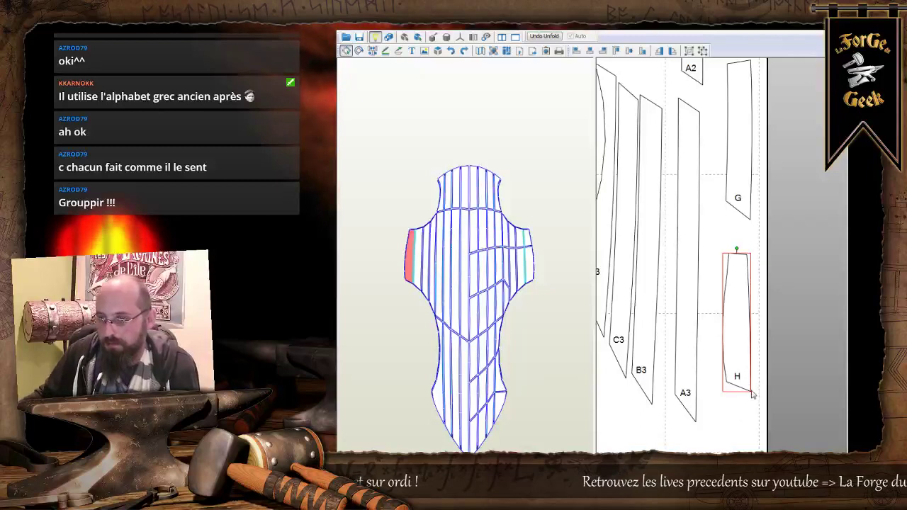
click(738, 381)
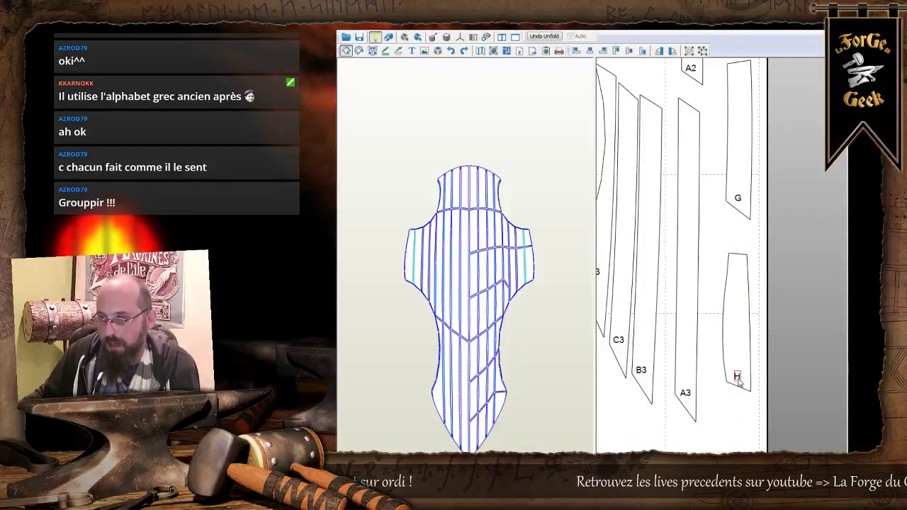
click(741, 337)
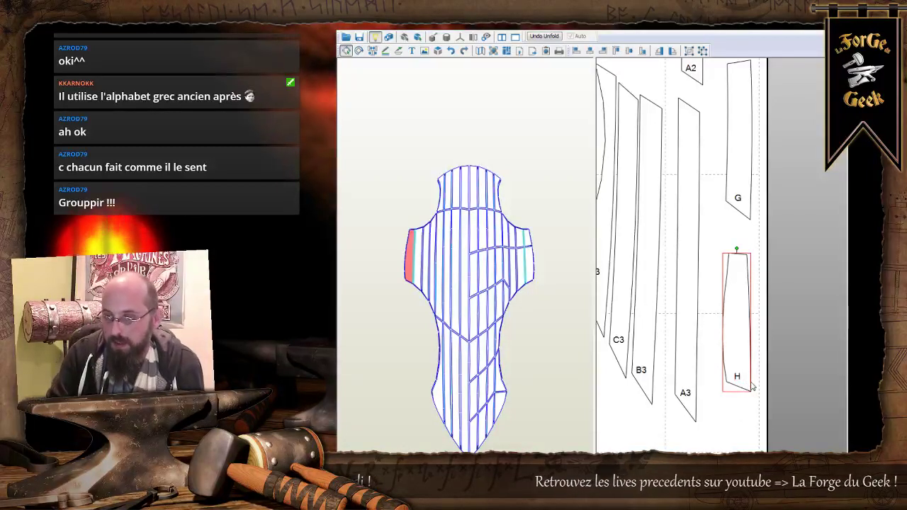
click(785, 356)
click(734, 357)
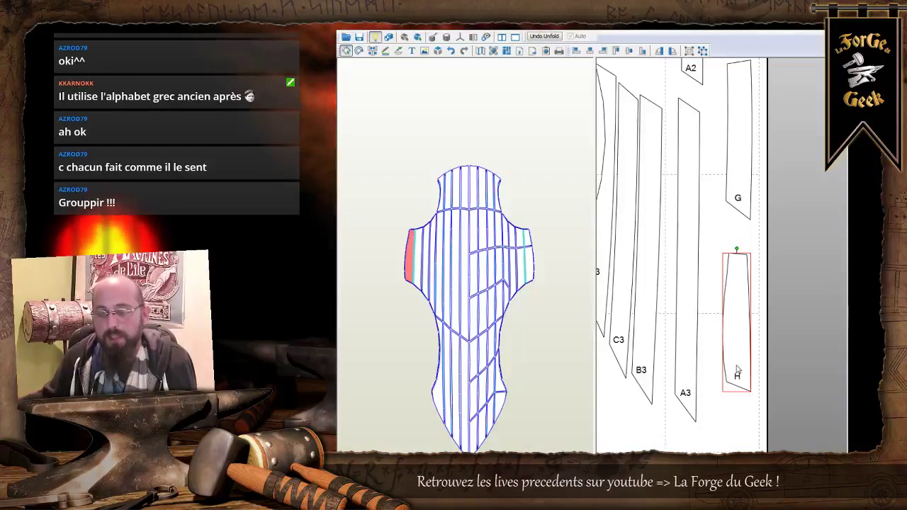
Move the grouped H piece down beside the lower end of A3, and rotate it so its upper end leans toward A3.
click(802, 380)
drag(744, 340, 746, 396)
drag(738, 308, 724, 354)
click(784, 280)
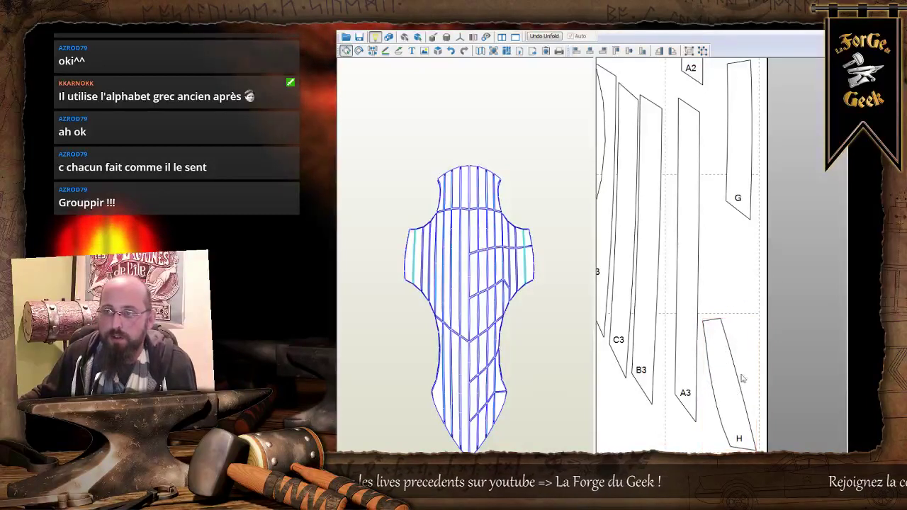
Look over the whole pattern page to check how the labelled pieces are spread across the sheets.
middle_drag(755, 324, 791, 403)
scroll(772, 383, down, 2)
scroll(770, 381, down, 1)
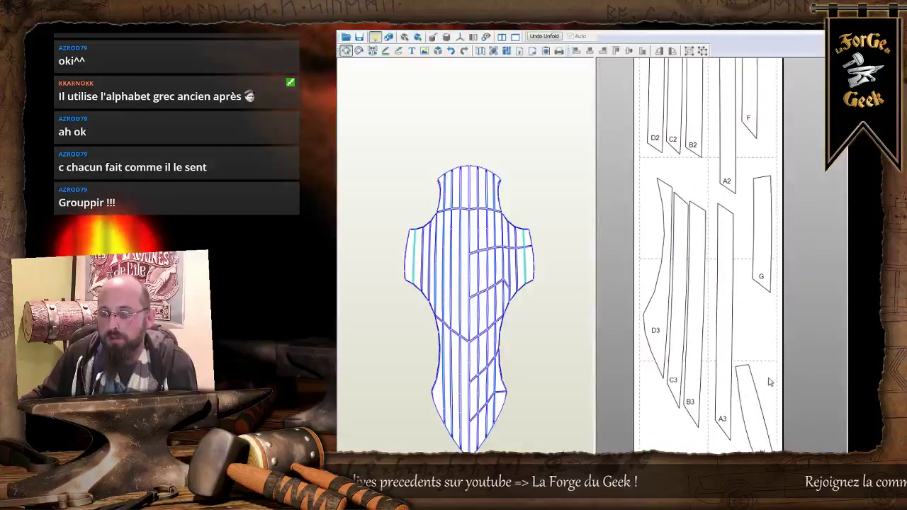
middle_drag(784, 317, 731, 424)
mouse_move(747, 277)
middle_down()
mouse_move(747, 362)
mouse_move(751, 265)
middle_up()
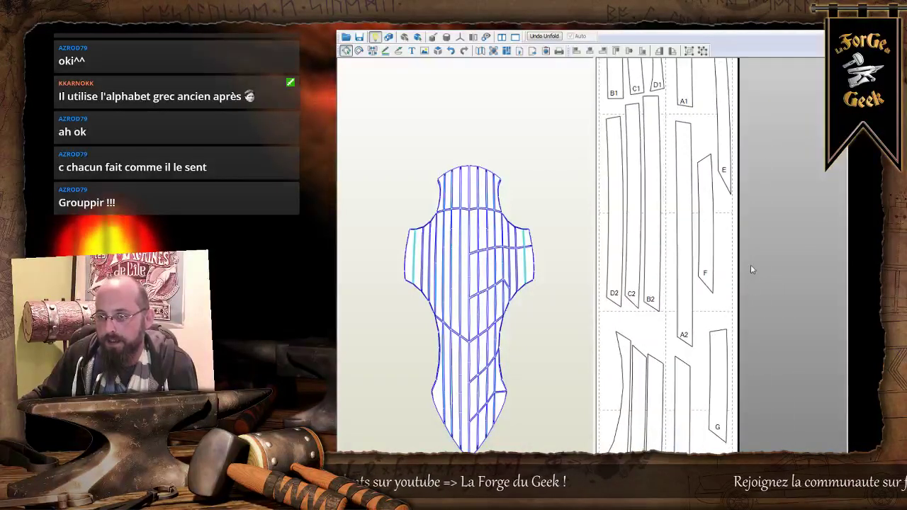
scroll(739, 325, down, 2)
middle_drag(715, 337, 731, 306)
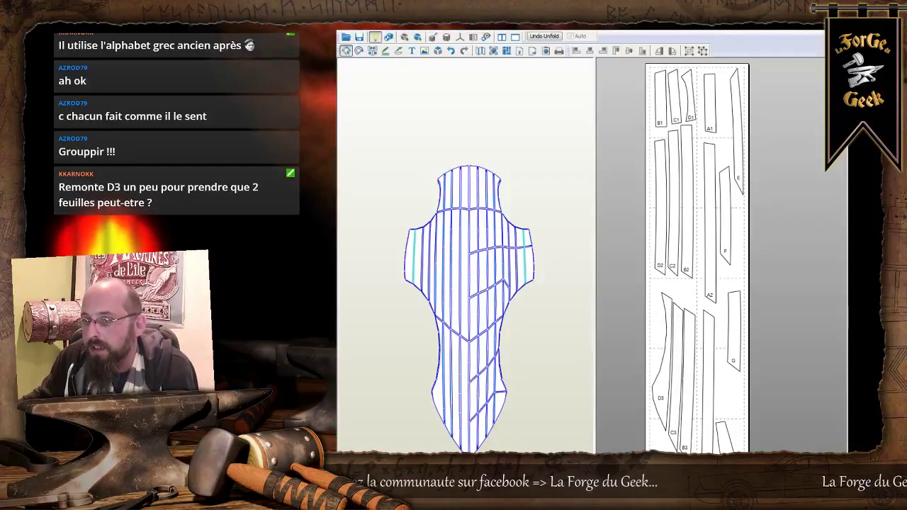
Move the grouped D3 piece up so its upper tip sits just below the dashed sheet boundary and it spans only two sheets.
scroll(669, 391, up, 1)
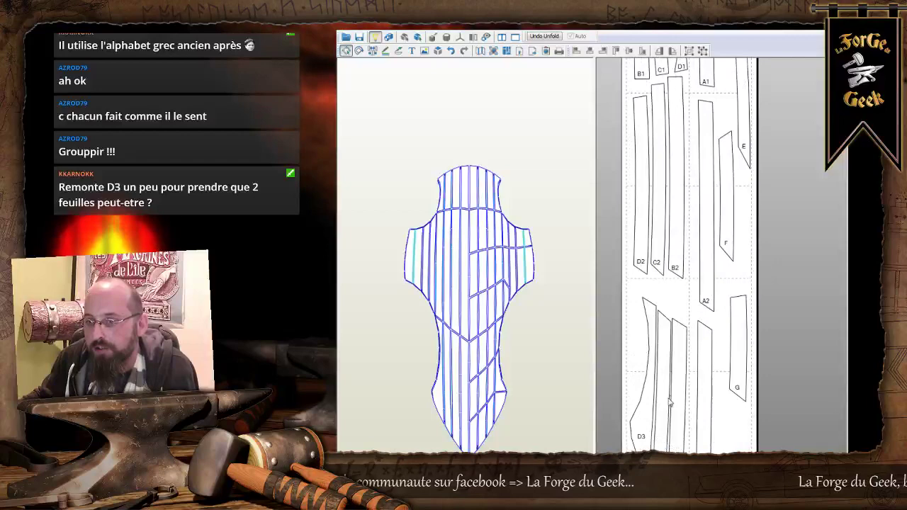
middle_drag(669, 403, 717, 310)
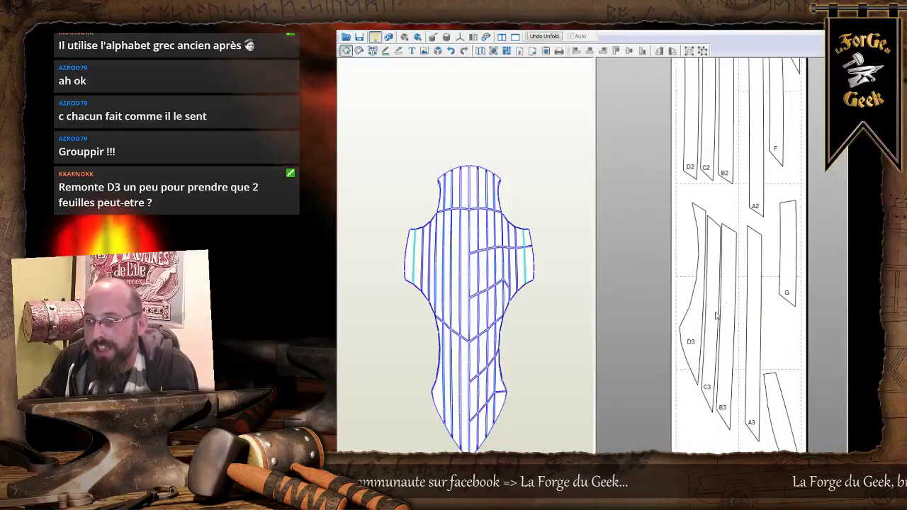
click(691, 348)
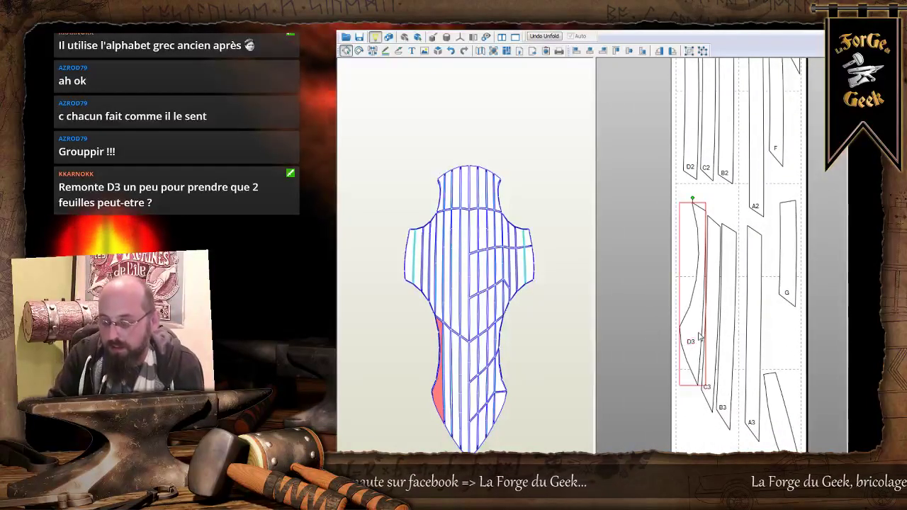
click(659, 346)
drag(691, 326, 689, 313)
scroll(691, 314, up, 2)
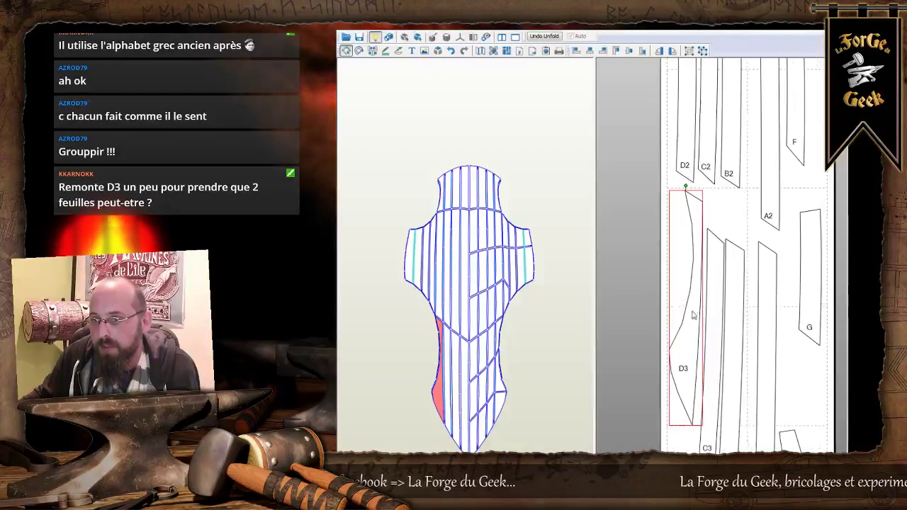
drag(694, 226, 694, 225)
click(664, 290)
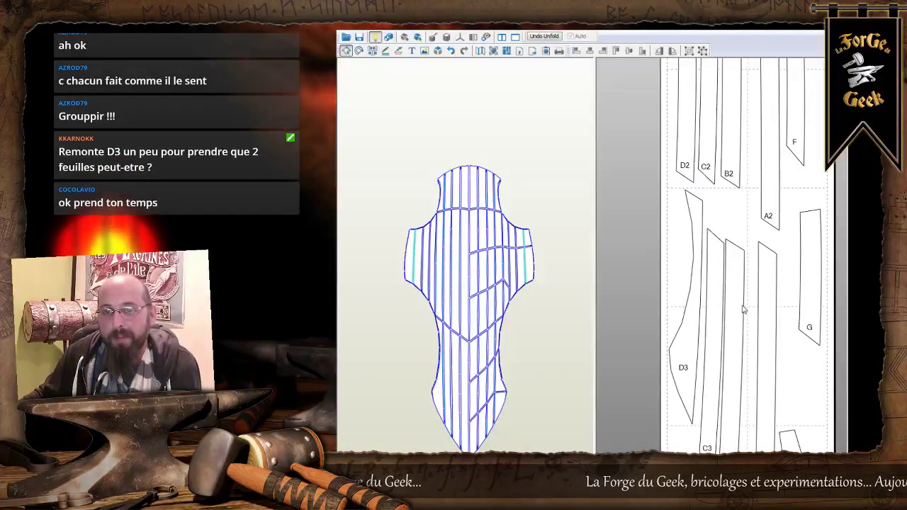
Shift the C3 piece with its label slightly toward D3, widening the gap to the B3 piece.
scroll(743, 309, down, 3)
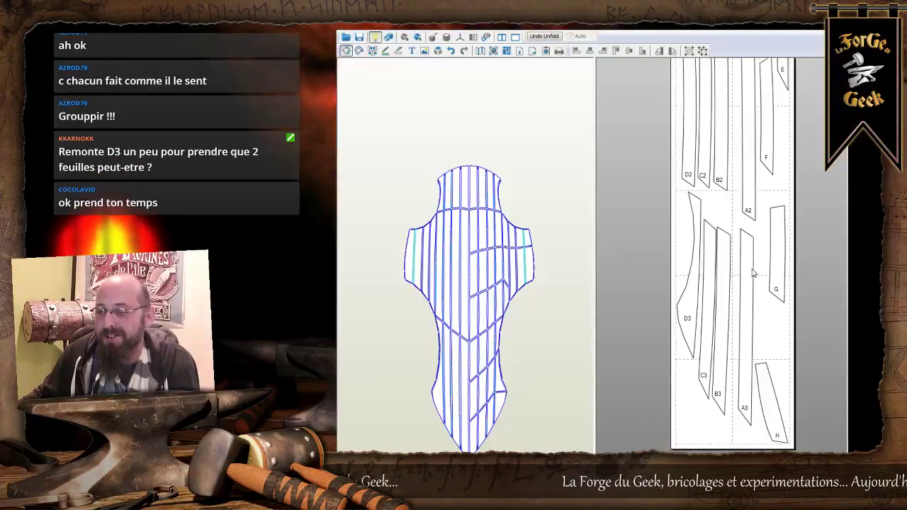
middle_drag(752, 270, 745, 314)
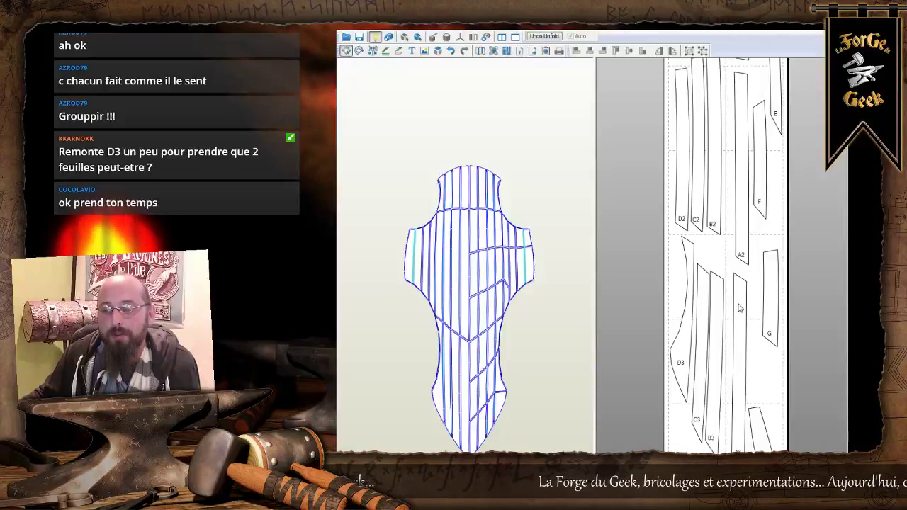
click(685, 434)
scroll(694, 325, up, 3)
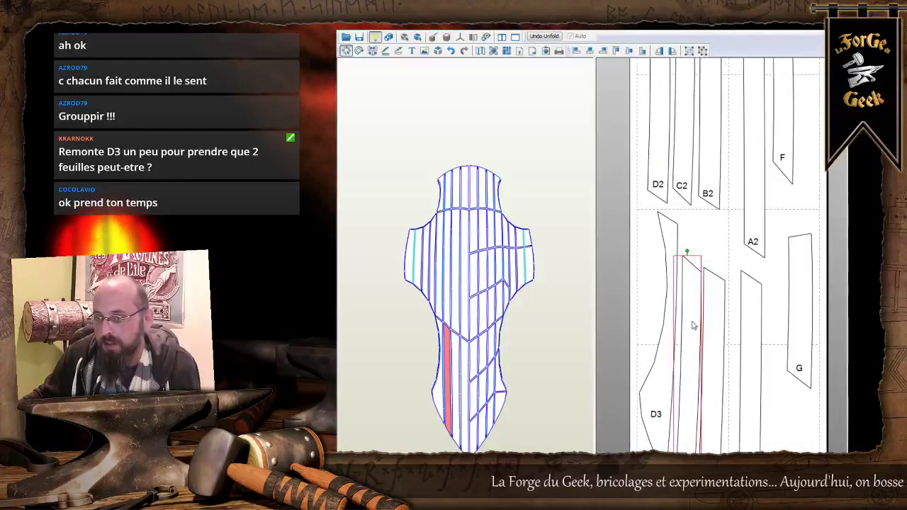
drag(692, 322, 691, 323)
middle_drag(720, 383, 719, 298)
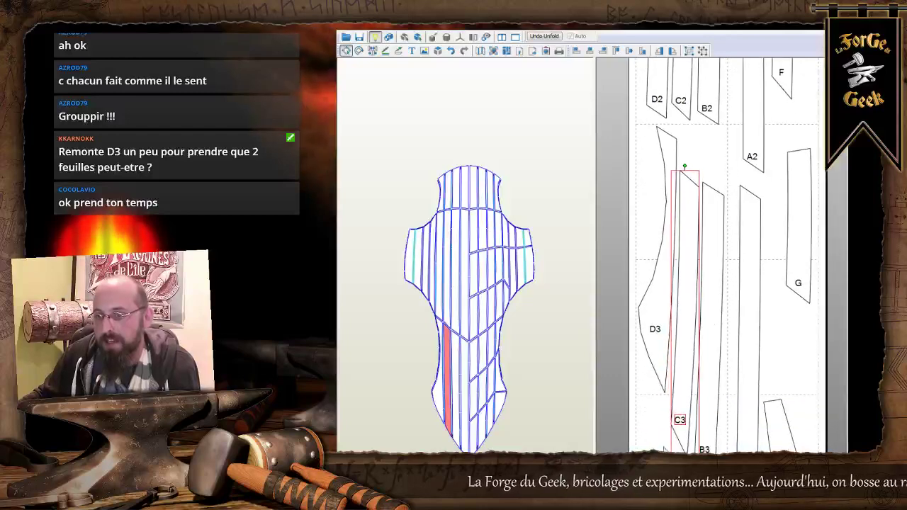
click(724, 318)
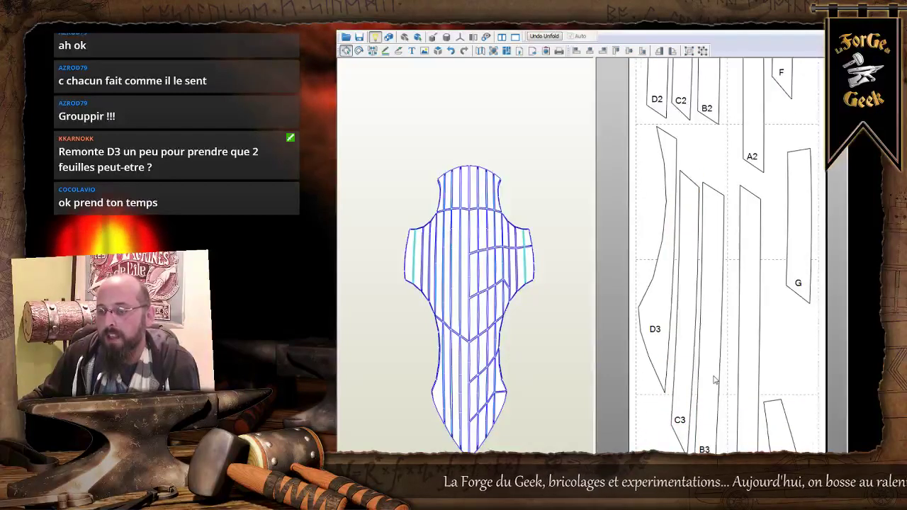
scroll(714, 379, down, 4)
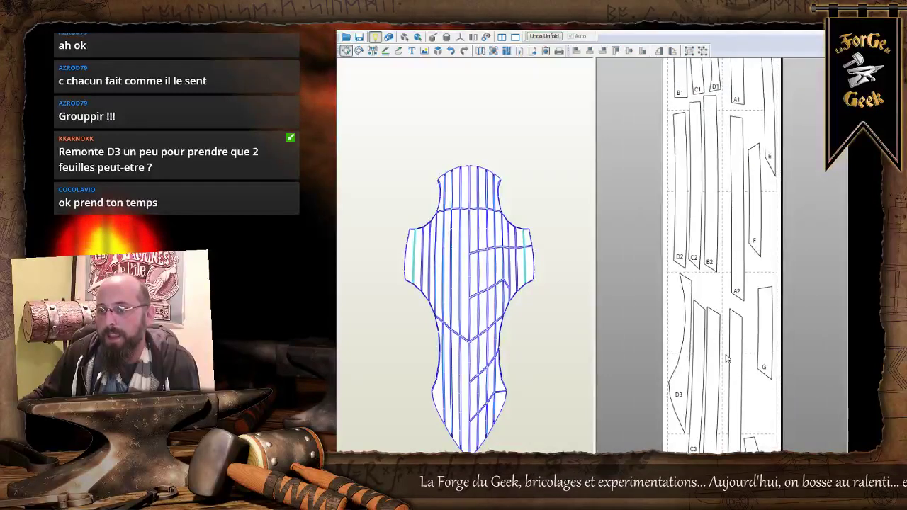